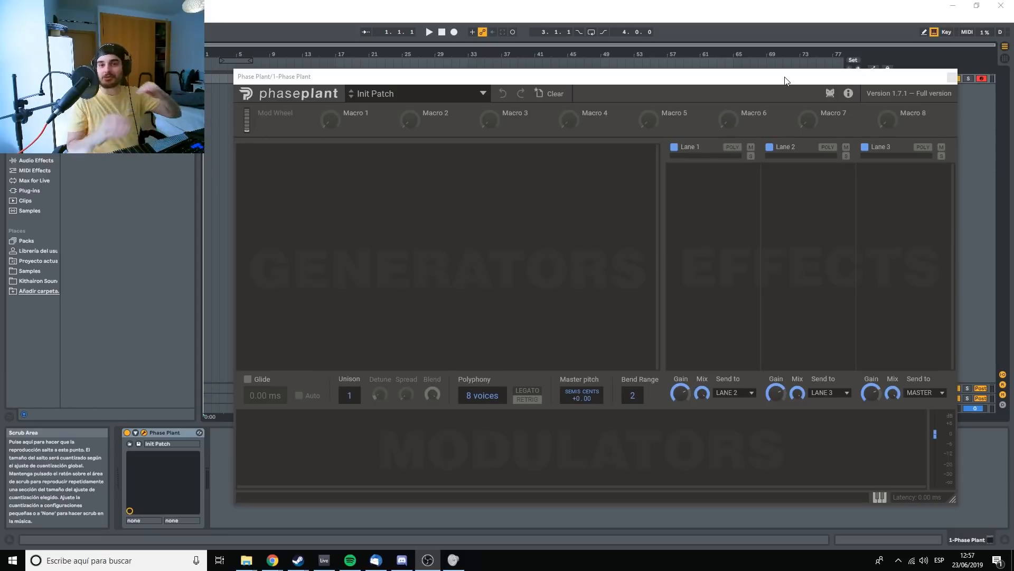
# Step: Move the Phase Plant window higher, try the mod wheel and show the on-screen keyboard
pyautogui.moveTo(783, 79); pyautogui.dragTo(775, 54)
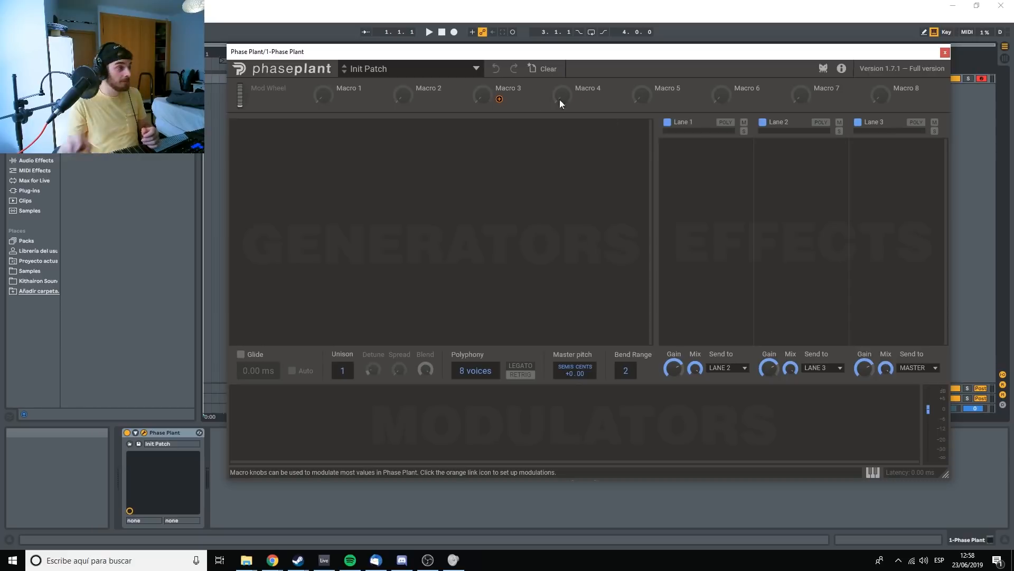
pyautogui.moveTo(243, 100); pyautogui.dragTo(244, 109)
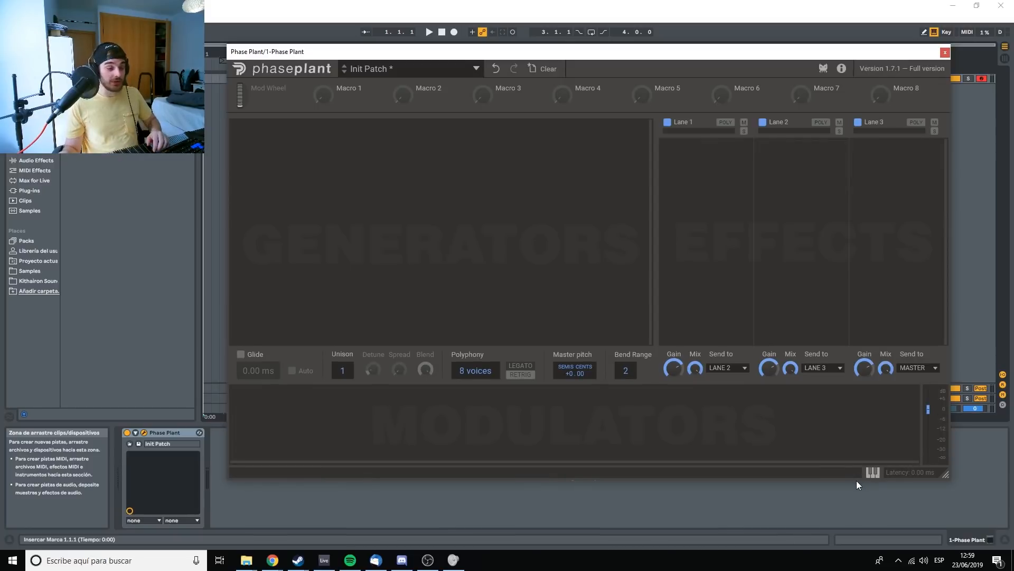
pyautogui.click(873, 471)
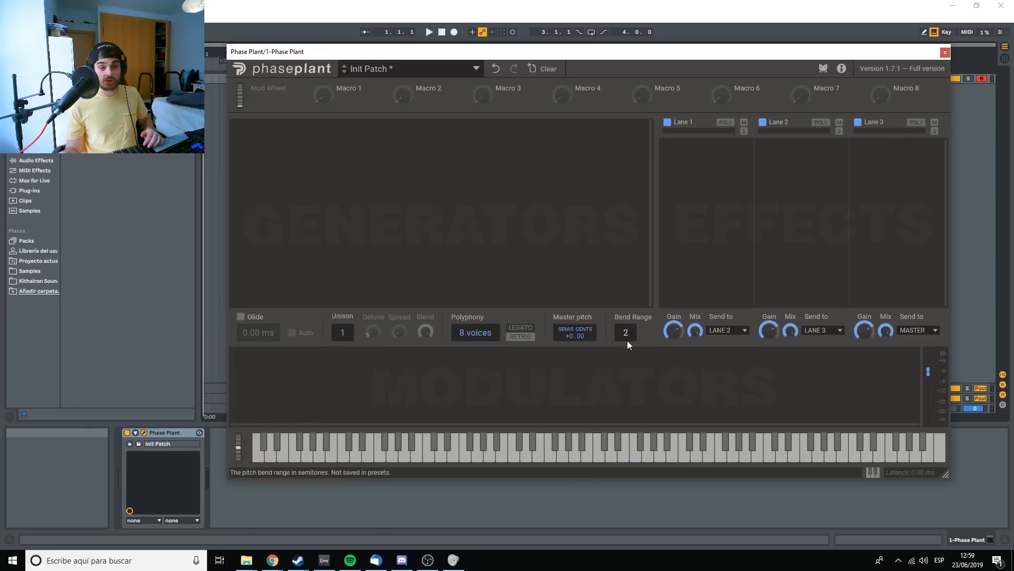
# Step: Bend the pitch wheel up to 100 % and down to try its range
pyautogui.moveTo(237, 450); pyautogui.dragTo(251, 408)
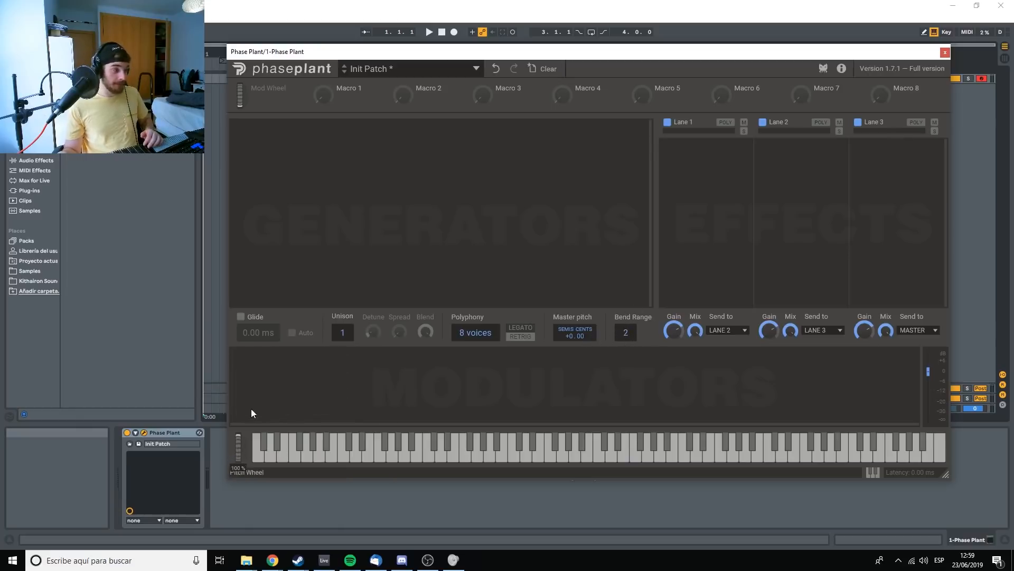
pyautogui.moveTo(243, 462); pyautogui.dragTo(253, 480)
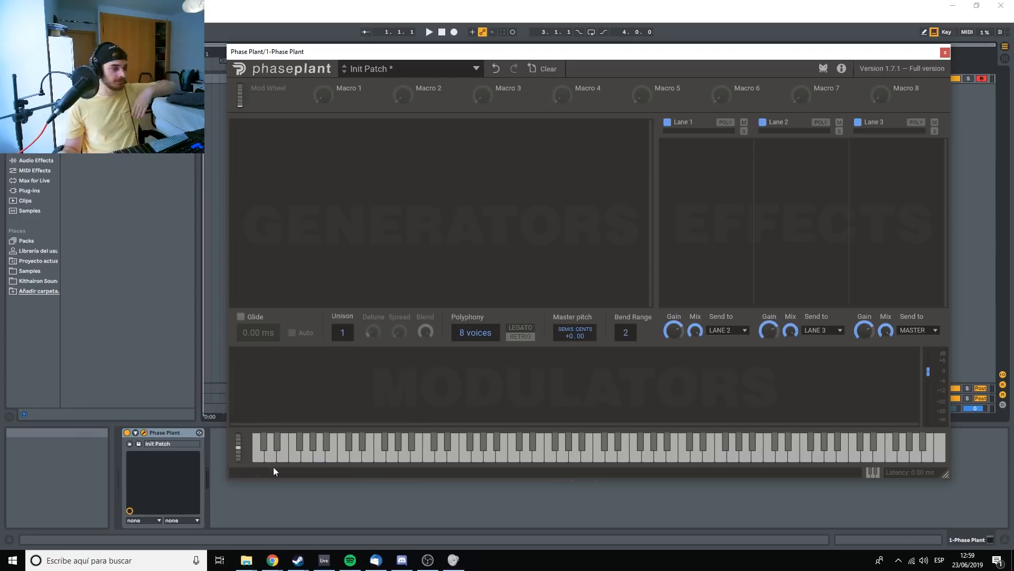
pyautogui.scroll(7, 627, 334)
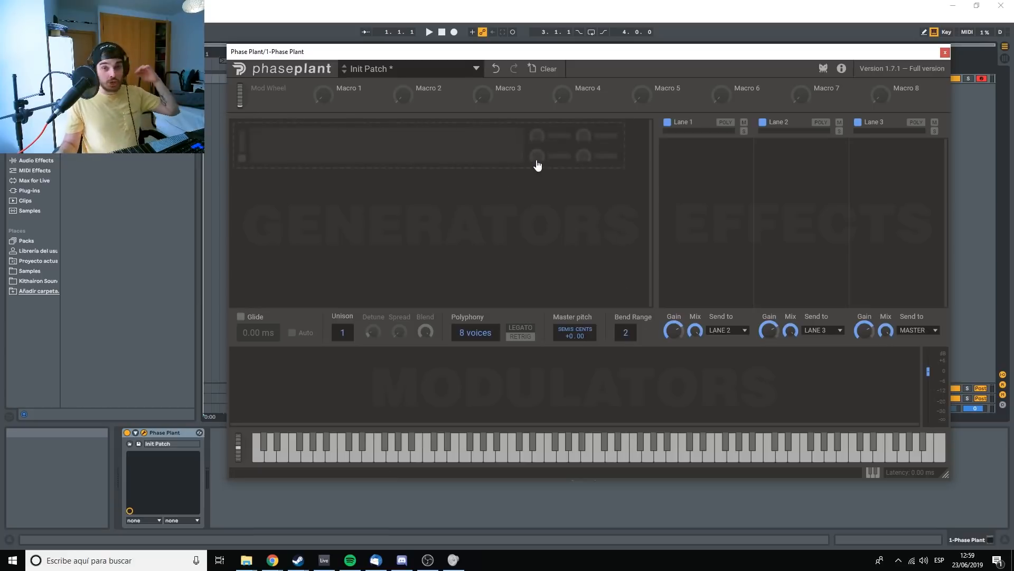
# Step: Add a Wavetable generator, an Analog generator below its output, and a separate Group to the generators area
pyautogui.click(452, 152)
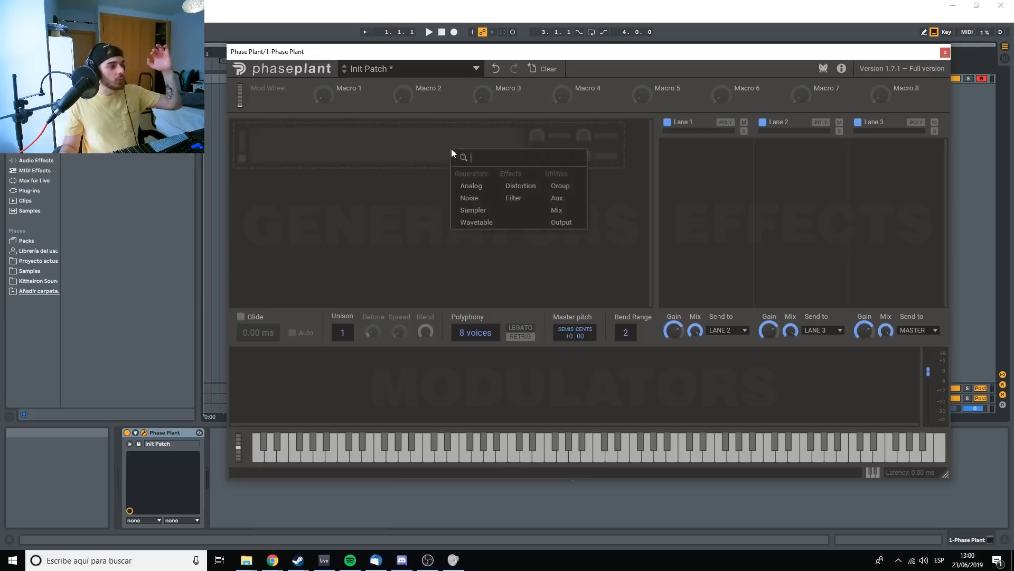
pyautogui.click(472, 223)
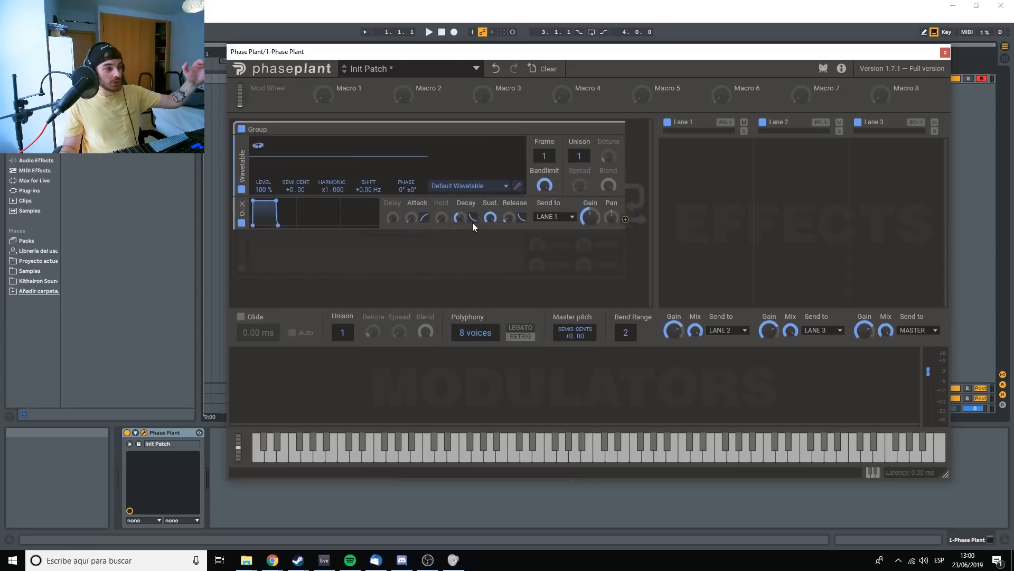
pyautogui.click(423, 246)
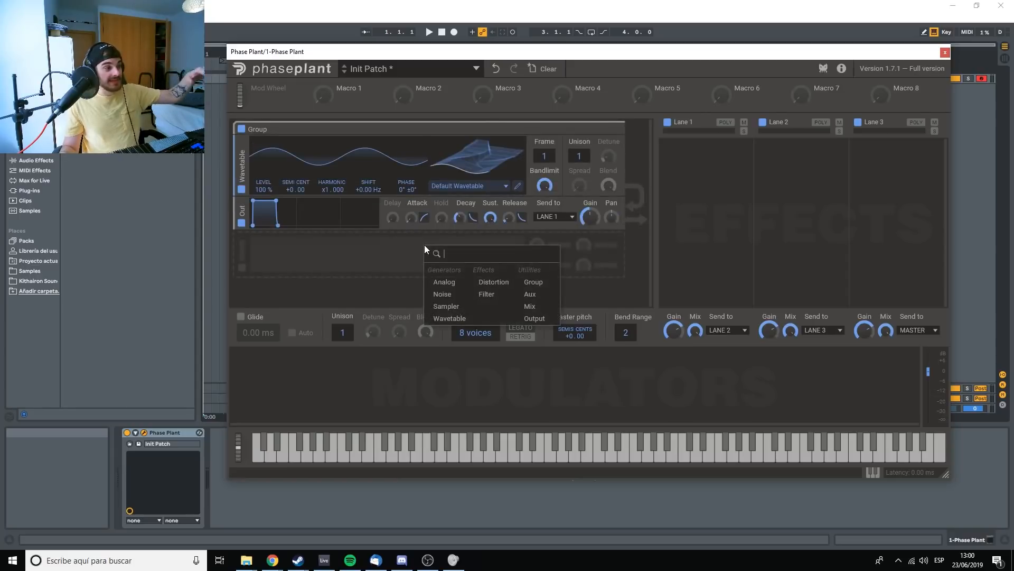
pyautogui.click(447, 283)
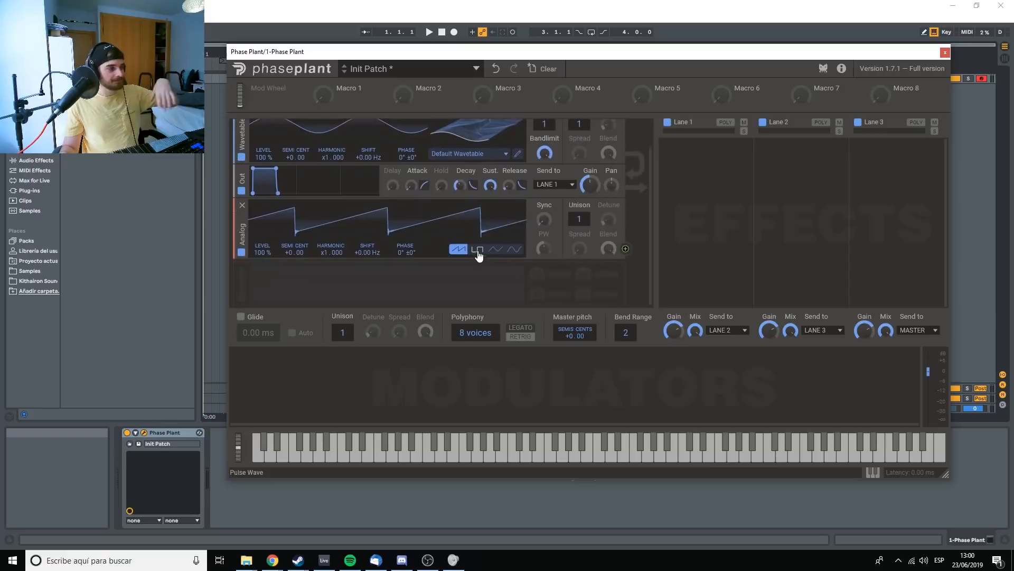
pyautogui.click(438, 286)
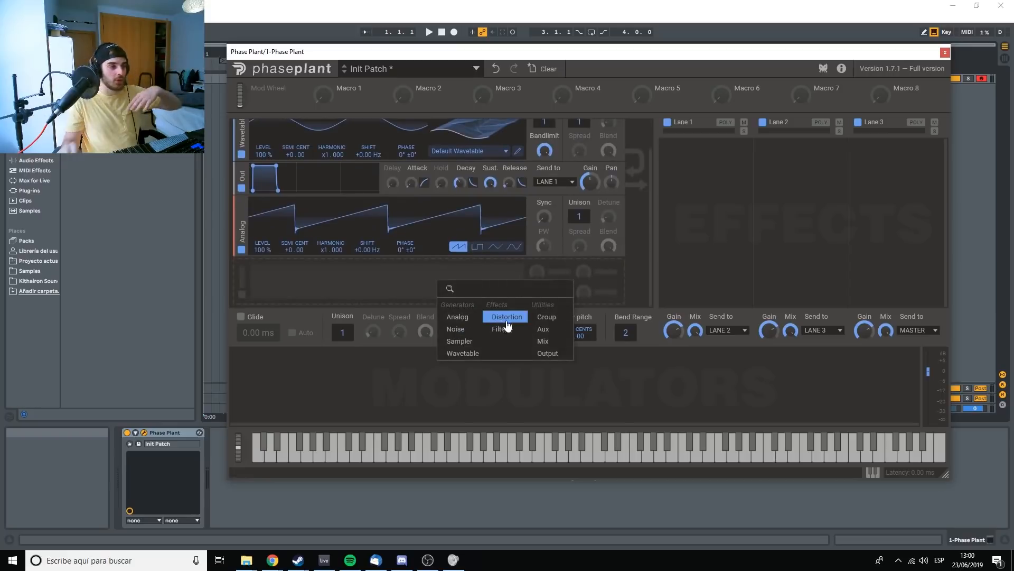
pyautogui.click(547, 316)
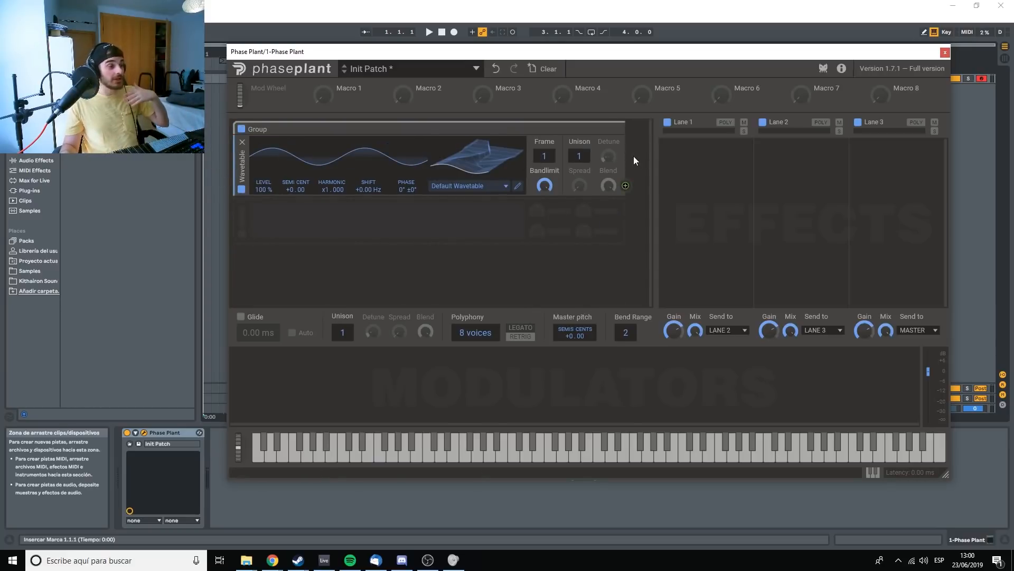
# Step: Add a second Wavetable generator to the group and place an Output module beneath both wavetables
pyautogui.click(390, 215)
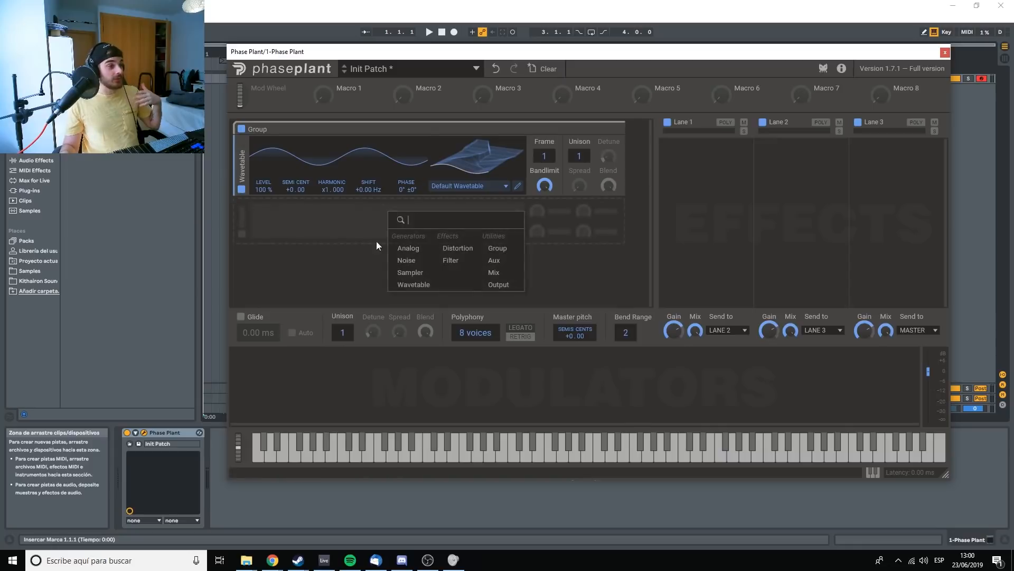
pyautogui.click(414, 284)
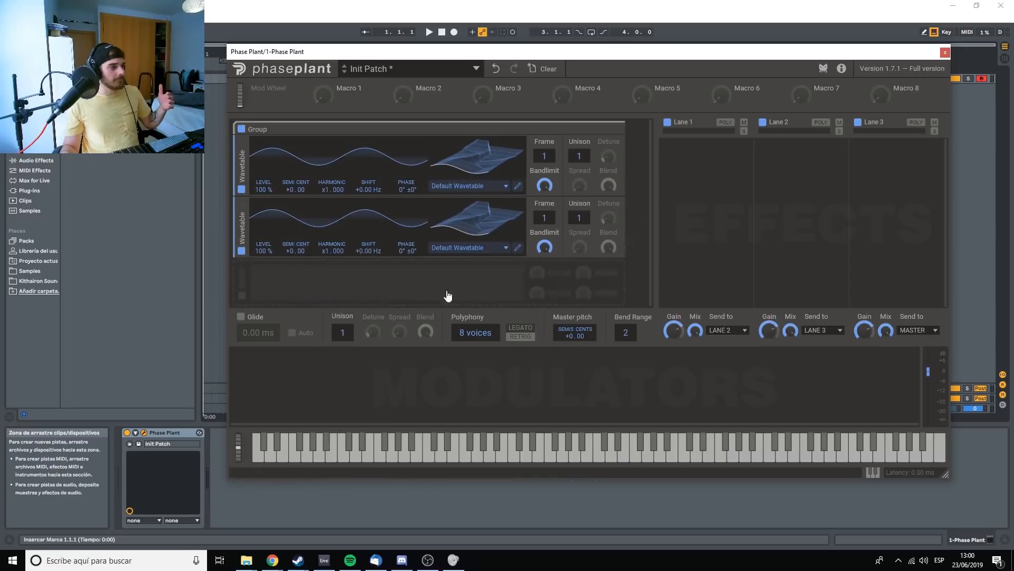
pyautogui.click(391, 288)
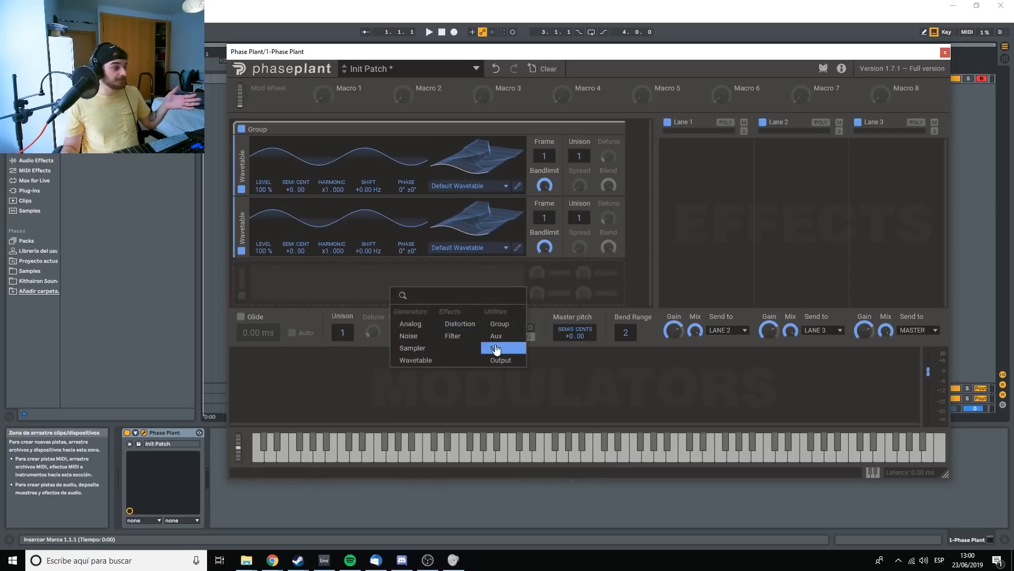
pyautogui.click(500, 360)
pyautogui.scroll(-1, 633, 182)
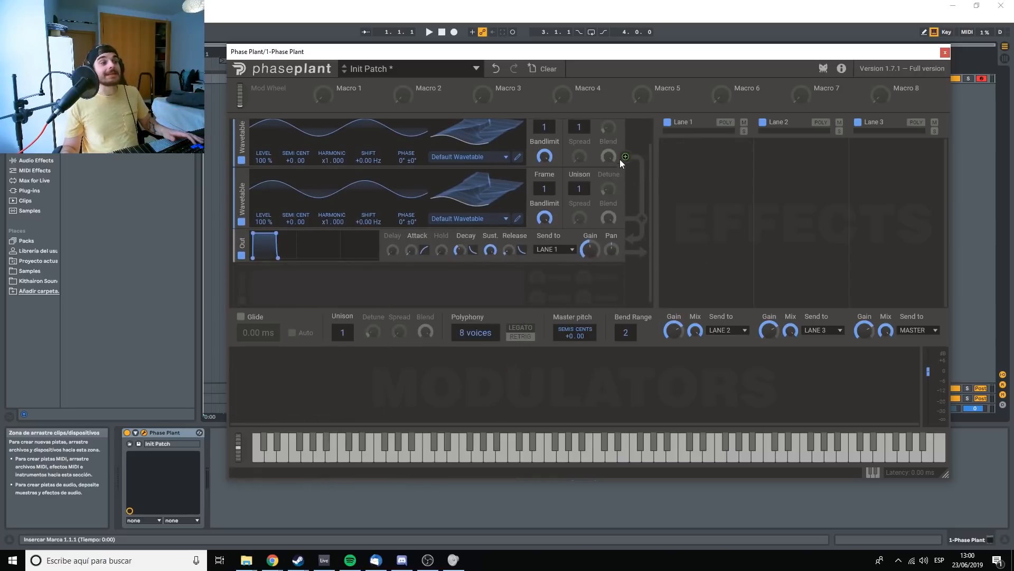
pyautogui.scroll(1, 591, 158)
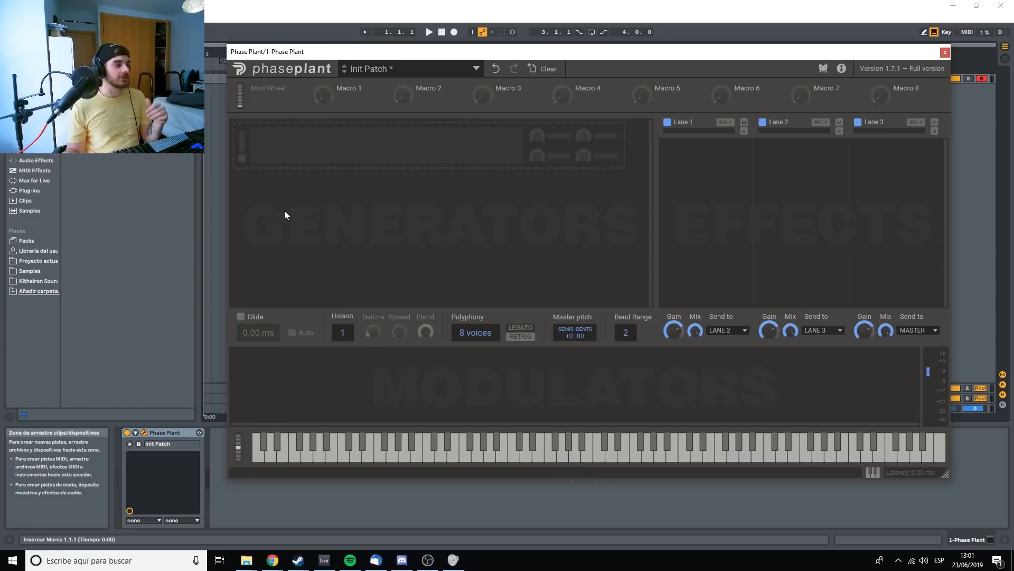
# Step: Add an Analog generator and try its pulse, triangle and sine waveforms before setting it back to saw
pyautogui.click(347, 158)
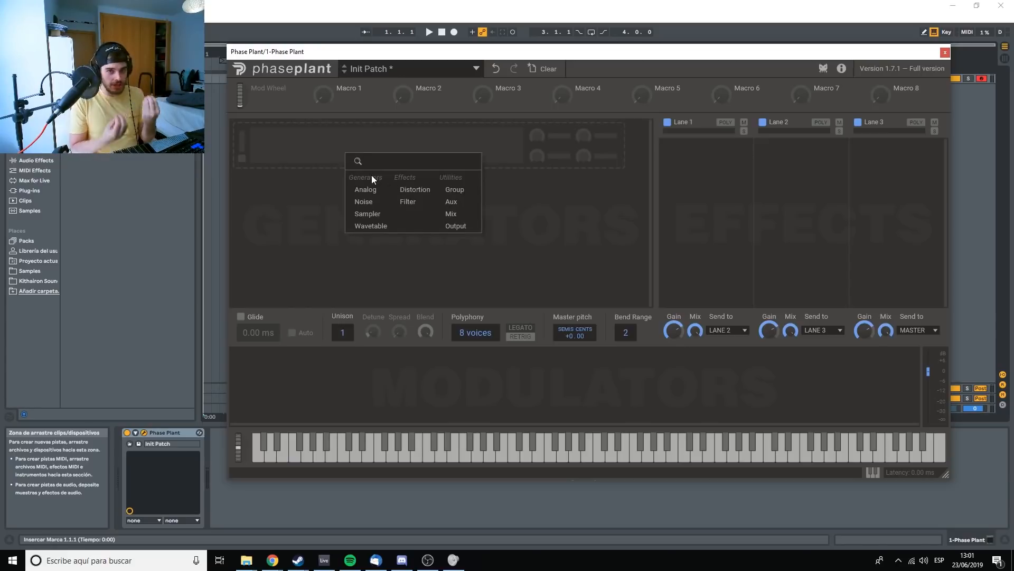
pyautogui.click(373, 190)
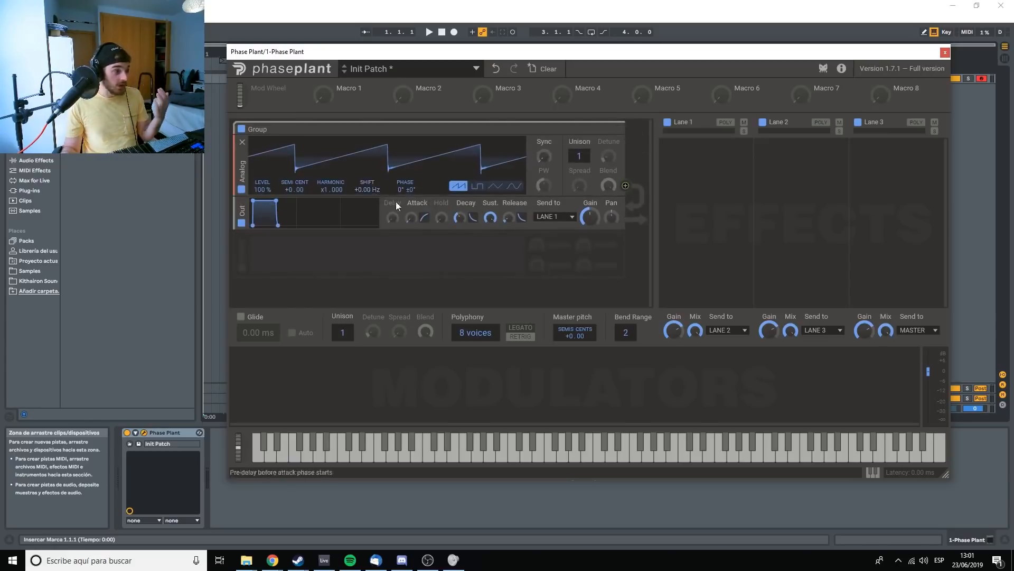
pyautogui.click(477, 185)
pyautogui.click(497, 186)
pyautogui.click(514, 185)
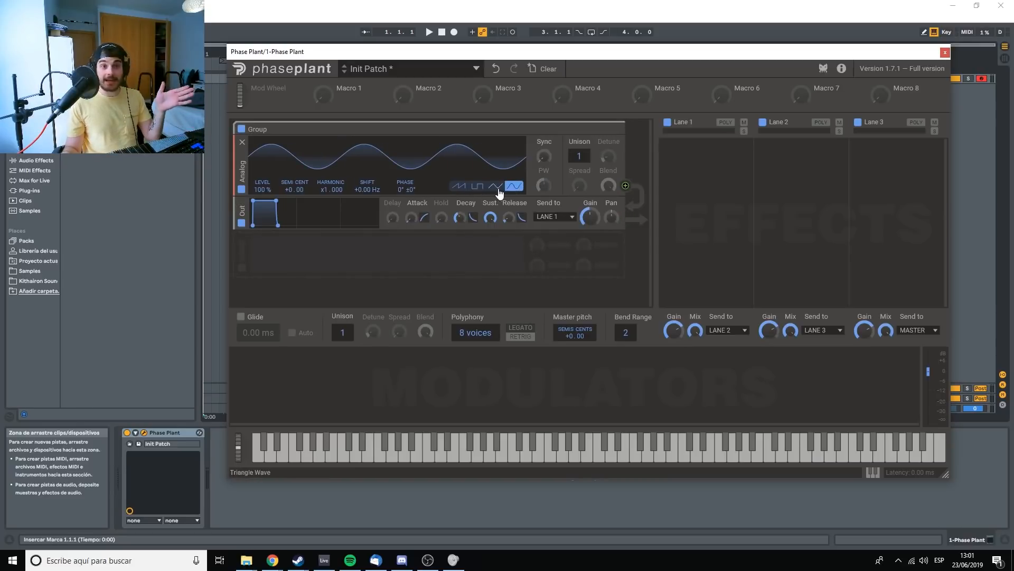
pyautogui.click(458, 186)
# Step: Add a Noise generator below the output, try a key-tracked noise type and set it back to the first type
pyautogui.click(436, 261)
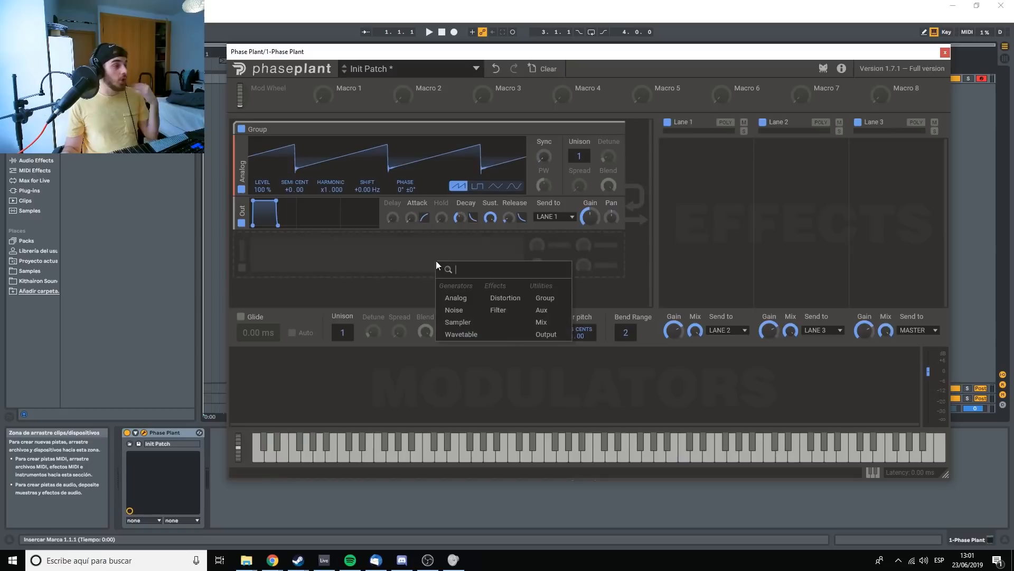
pyautogui.click(455, 306)
pyautogui.scroll(-1, 490, 239)
pyautogui.click(512, 247)
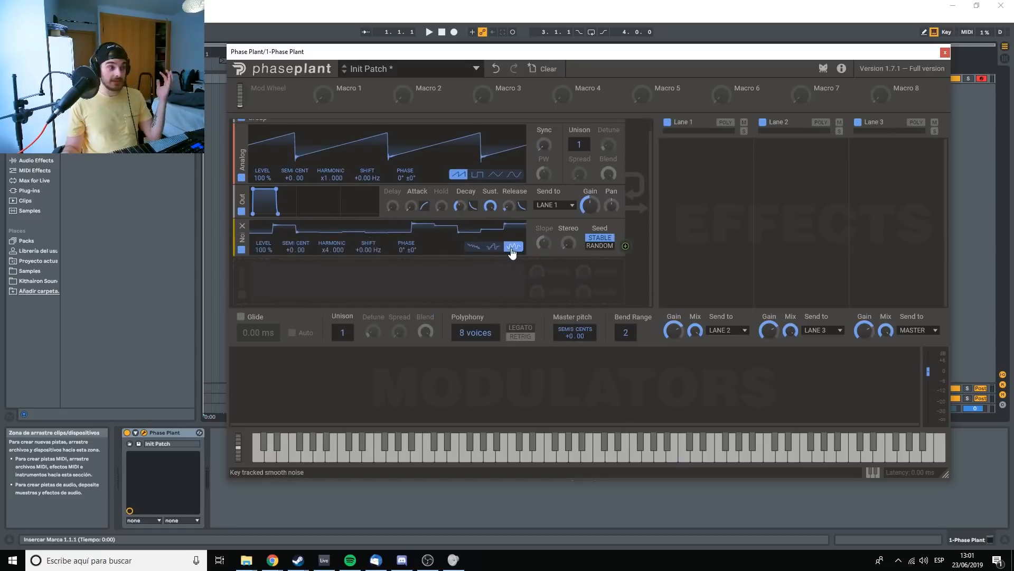
pyautogui.click(474, 247)
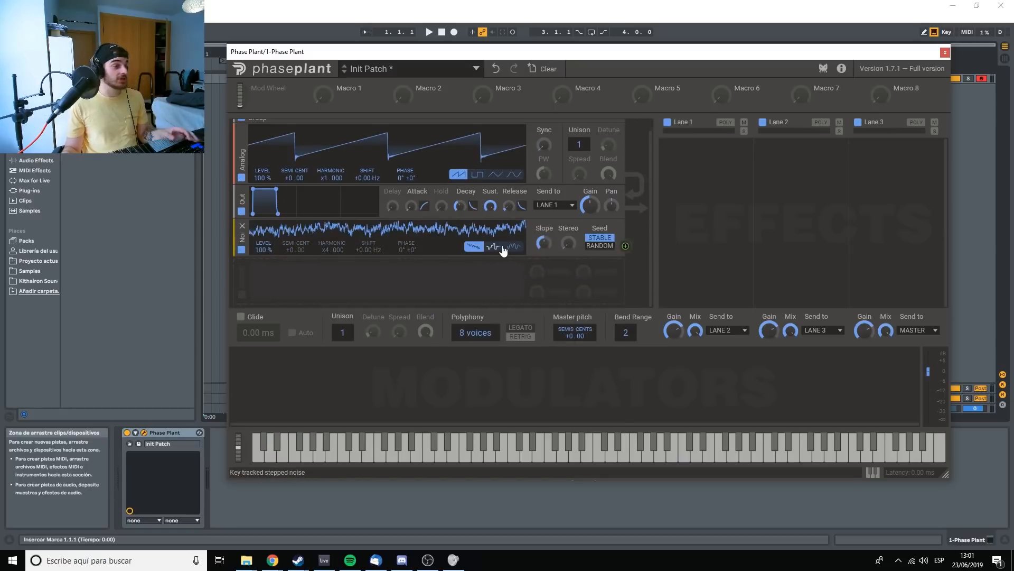
# Step: Add a Sampler generator below the noise and browse its sample preset categories without loading a sample
pyautogui.click(474, 283)
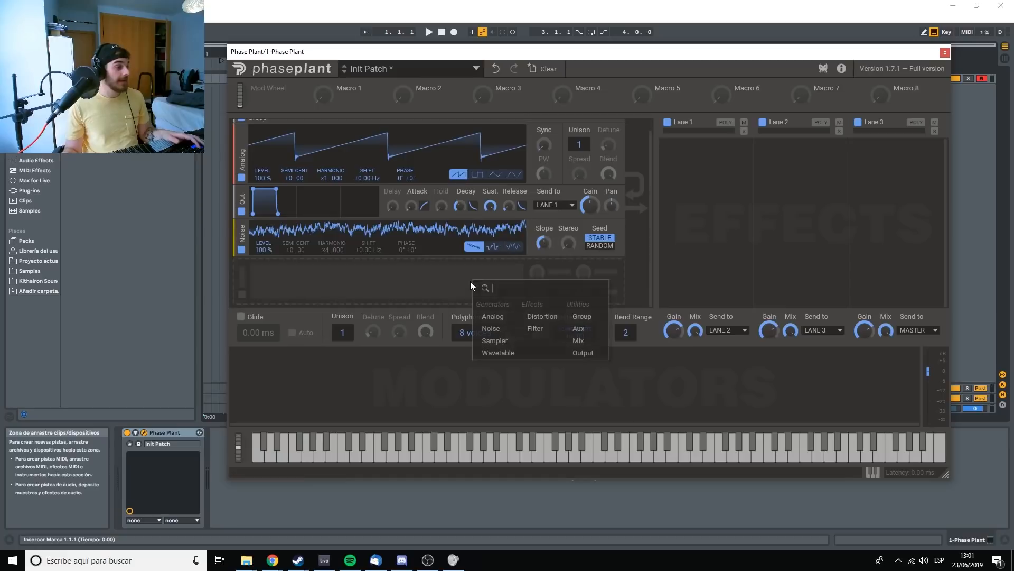
pyautogui.click(495, 340)
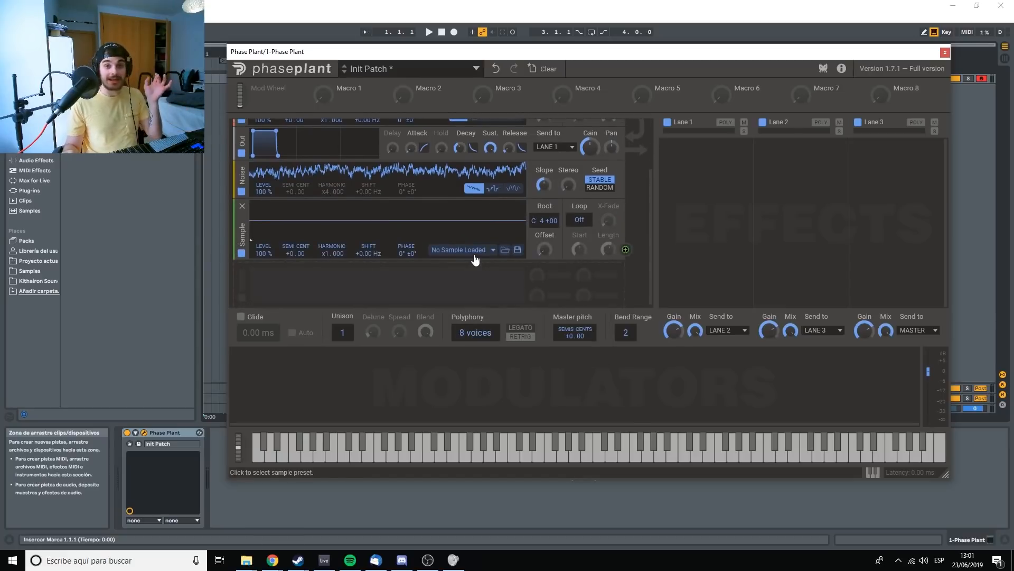
pyautogui.click(477, 252)
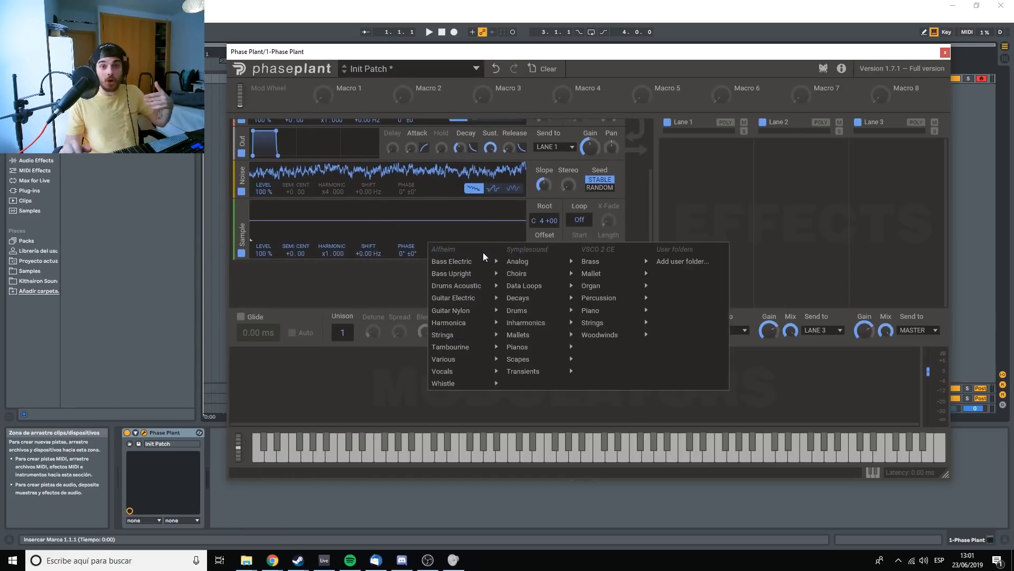
pyautogui.click(379, 284)
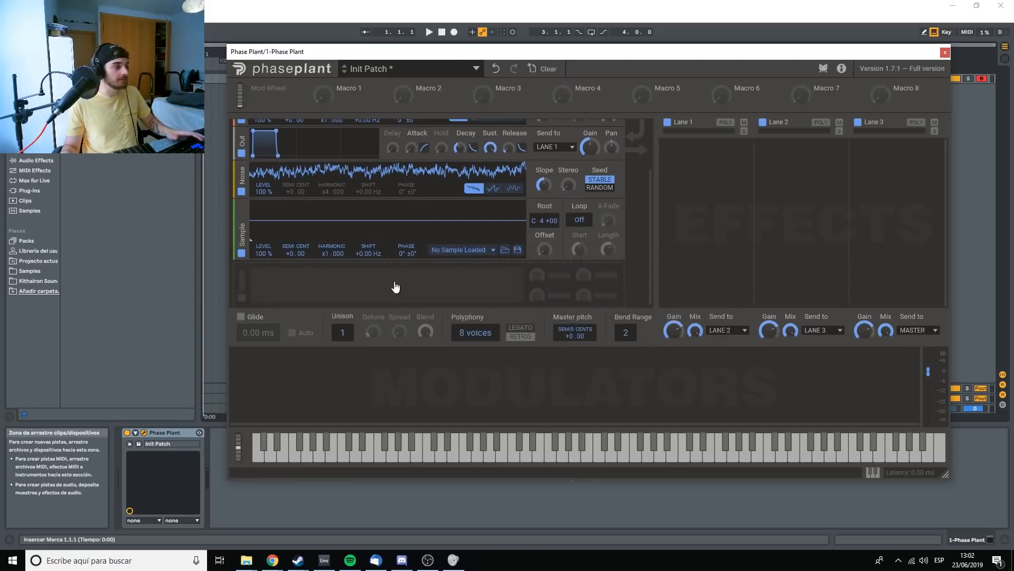
# Step: Add a Wavetable generator below the sampler with the Combing Saw wavetable and scan through its frames
pyautogui.click(432, 273)
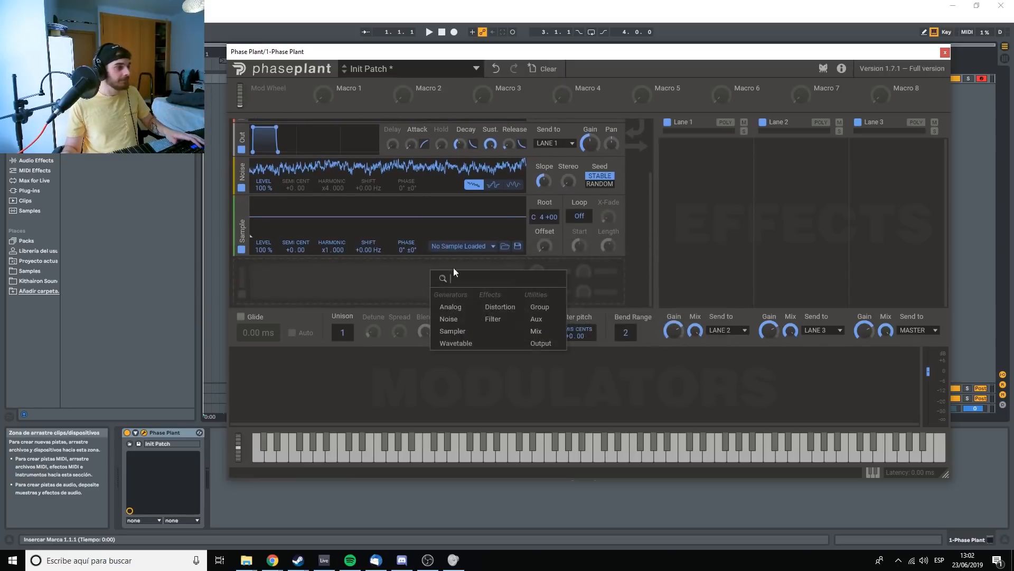
pyautogui.click(453, 346)
pyautogui.scroll(-2, 611, 256)
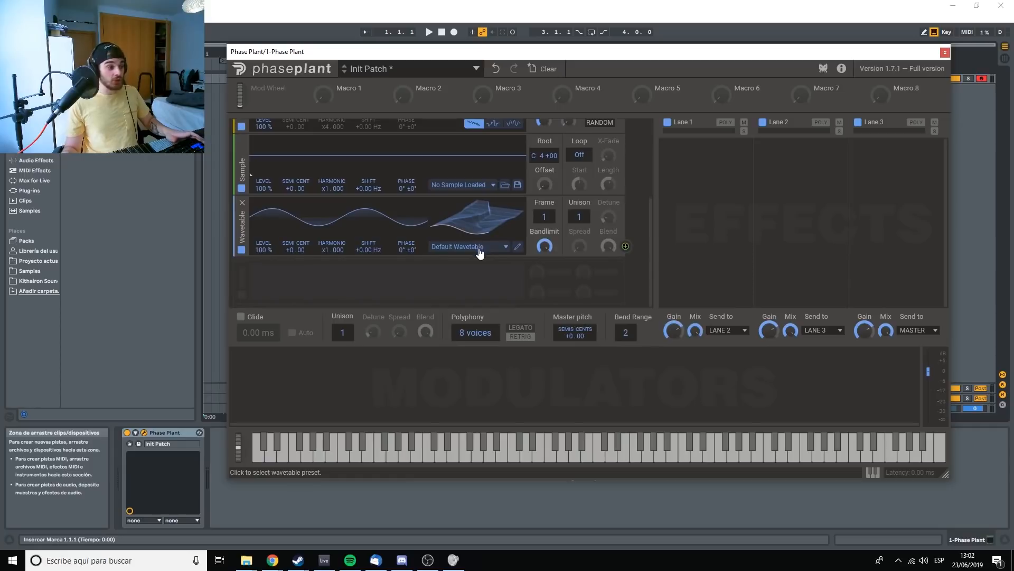
pyautogui.click(479, 253)
pyautogui.moveTo(452, 341)
pyautogui.click(511, 355)
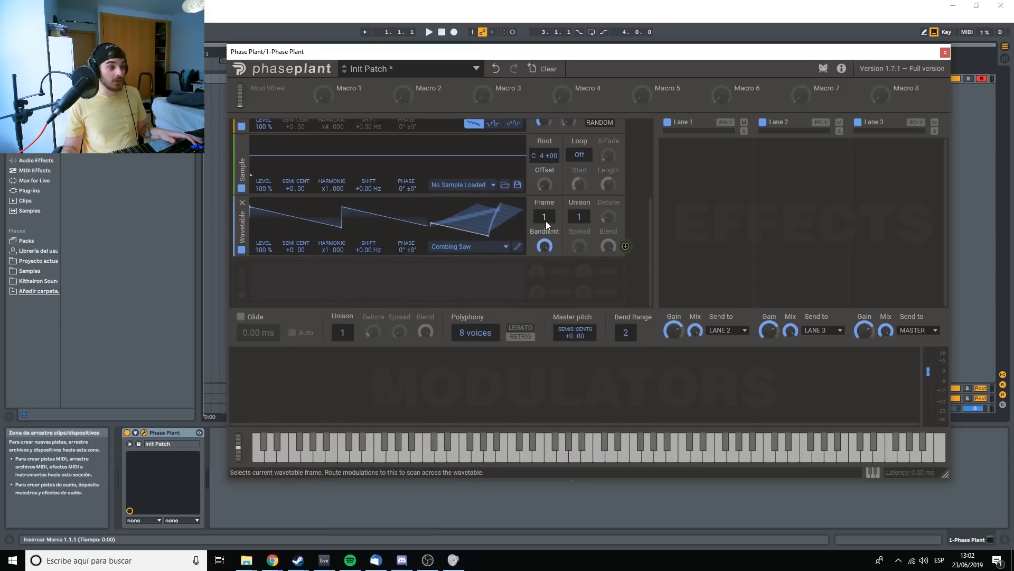
pyautogui.moveTo(545, 220)
pyautogui.mouseDown()
pyautogui.moveTo(545, 153)
pyautogui.moveTo(545, 211)
pyautogui.mouseUp()
pyautogui.scroll(3, 549, 218)
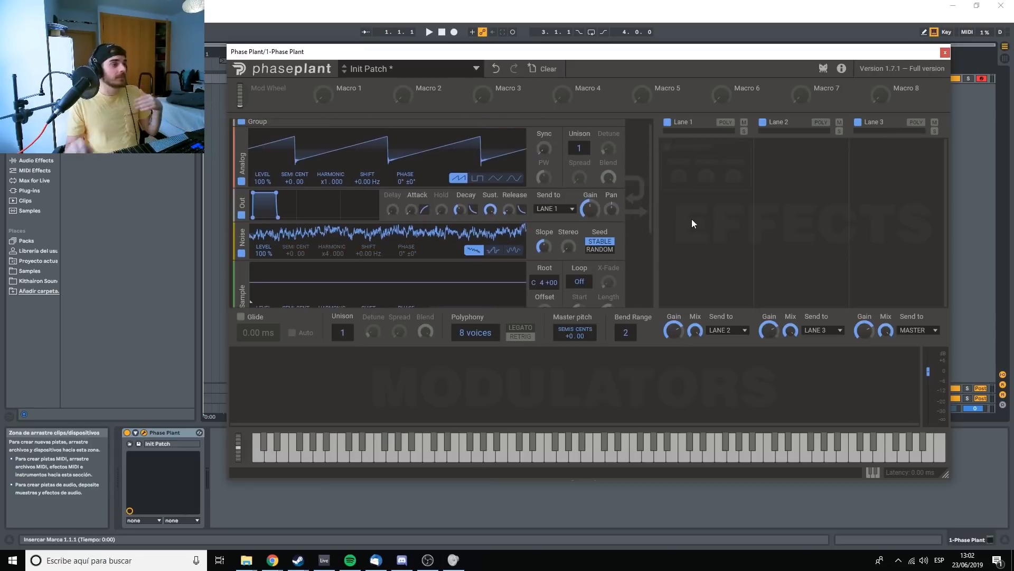
# Step: On the Analog generator, set the level to 104 %, try and reset a 50-cent detune, and set the harmonic to x2.000
pyautogui.scroll(1, 651, 199)
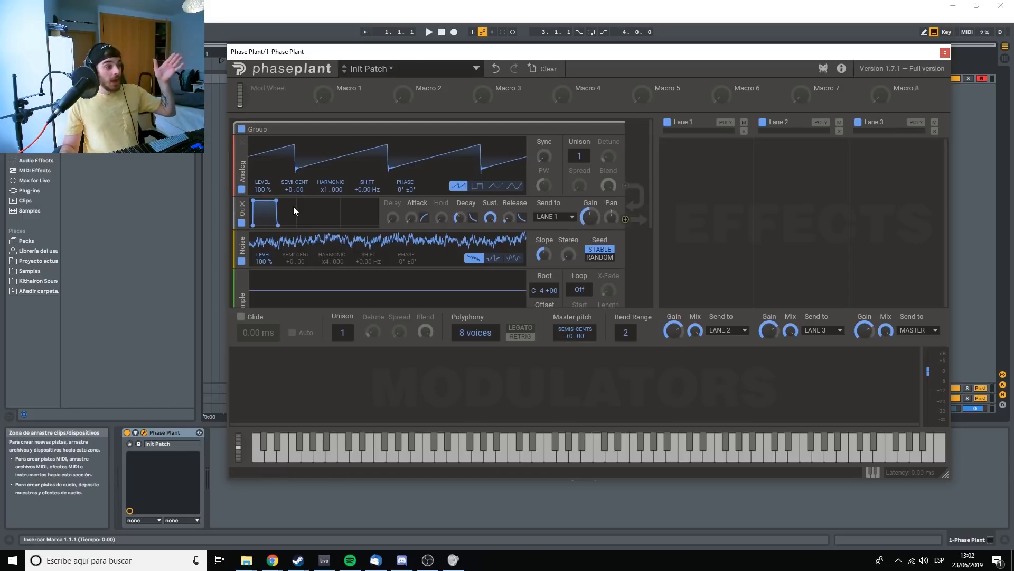
pyautogui.moveTo(261, 189); pyautogui.dragTo(299, 185)
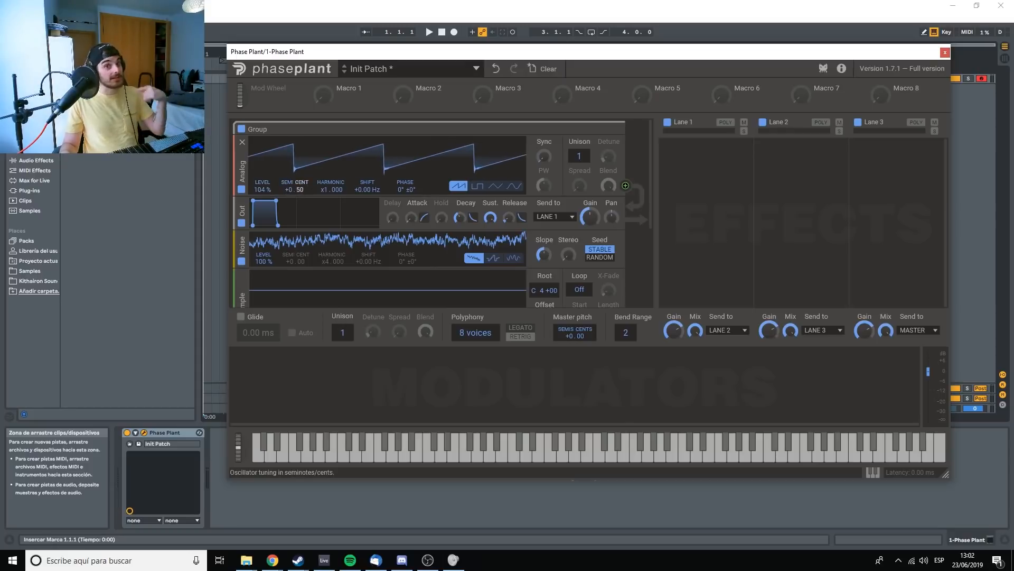
pyautogui.doubleClick(301, 189)
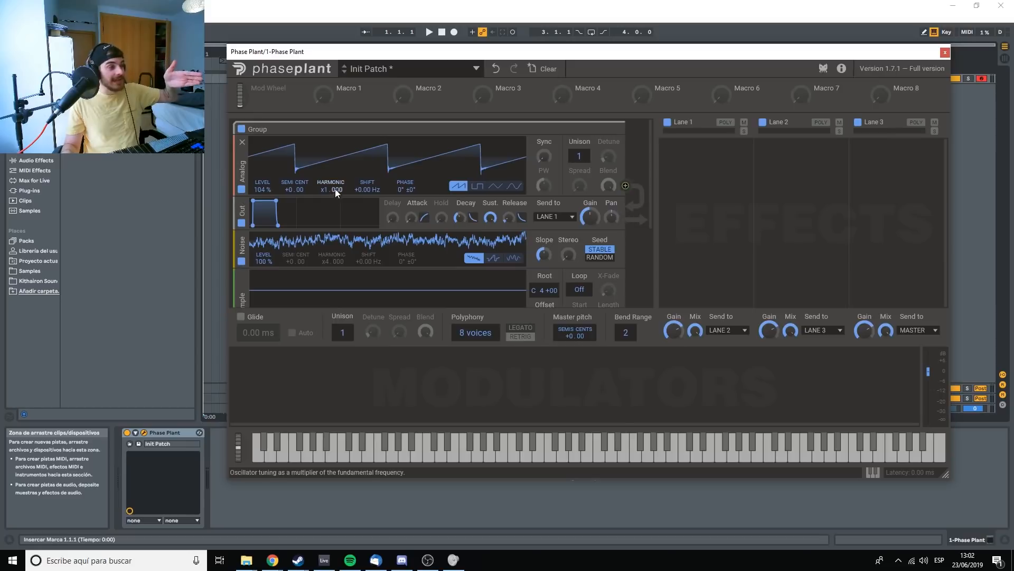
pyautogui.moveTo(325, 190); pyautogui.dragTo(324, 183)
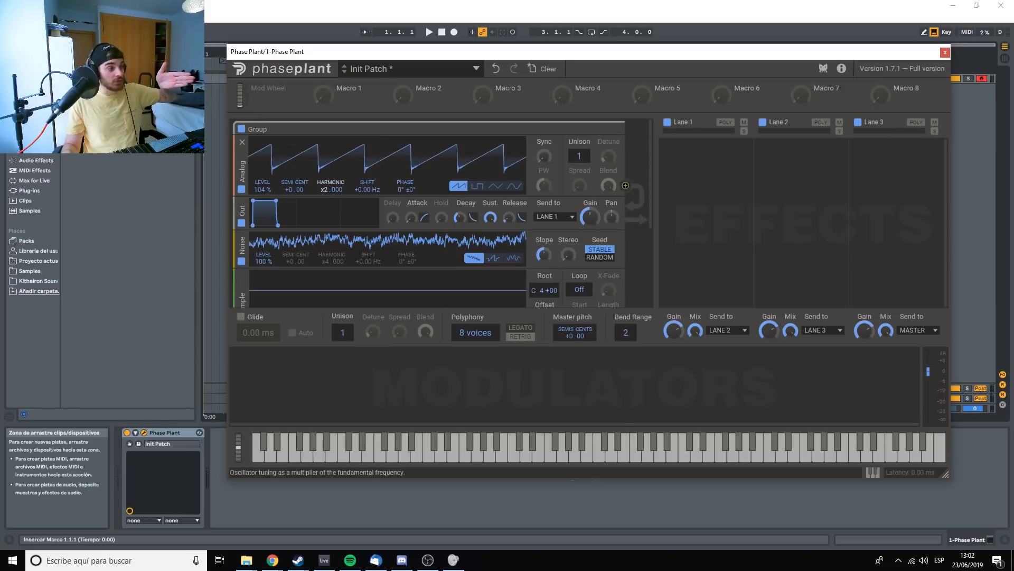
# Step: Reset the Analog oscillator's harmonic to x1.000, and return its frequency shift and phase offset to zero
pyautogui.moveTo(335, 185); pyautogui.dragTo(401, 199)
pyautogui.doubleClick(330, 189)
pyautogui.doubleClick(367, 189)
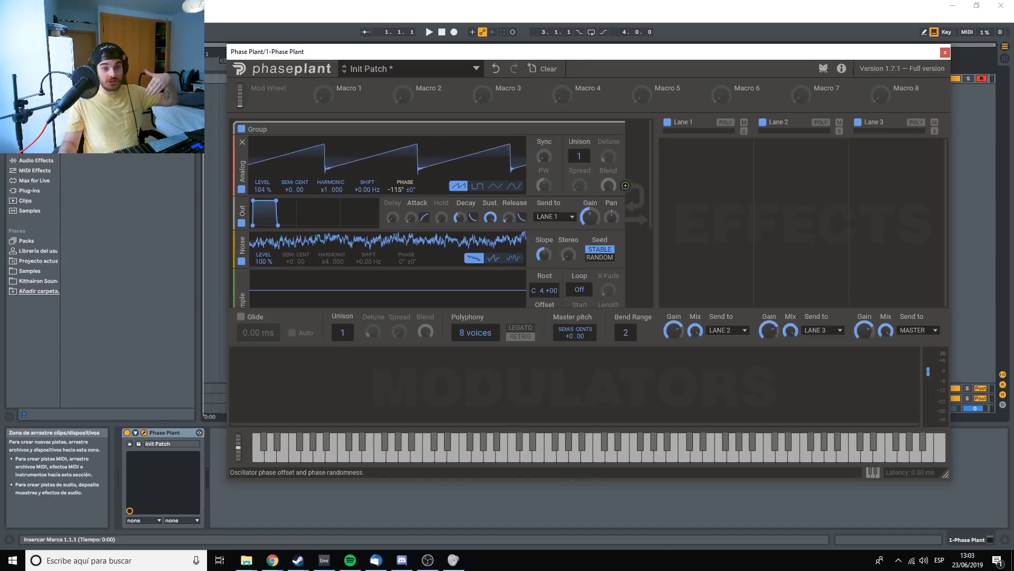
pyautogui.doubleClick(395, 188)
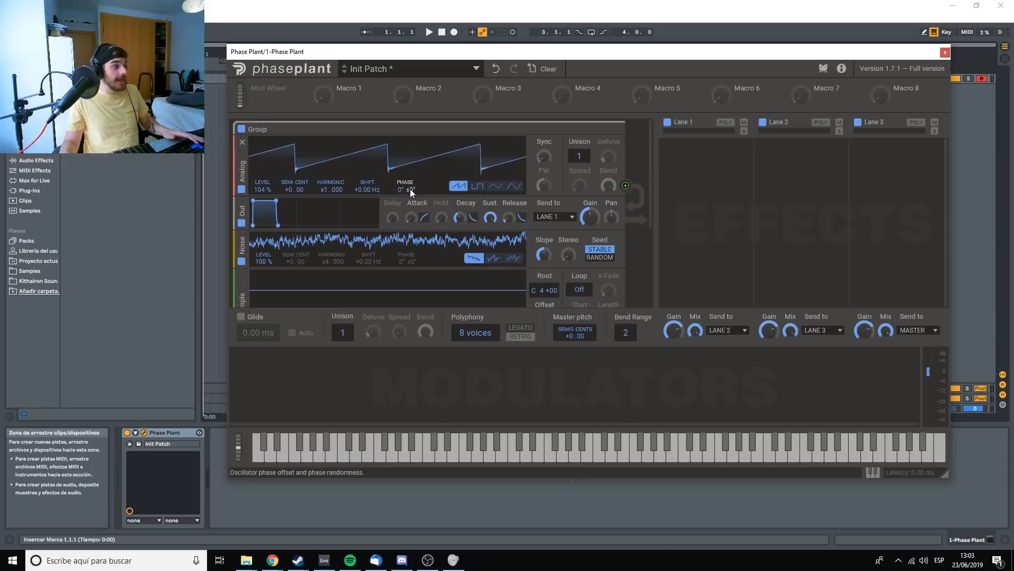
# Step: Try phase randomness of ±68° and ±180° on the Analog oscillator and reset it to ±0°
pyautogui.moveTo(410, 189); pyautogui.dragTo(410, 178)
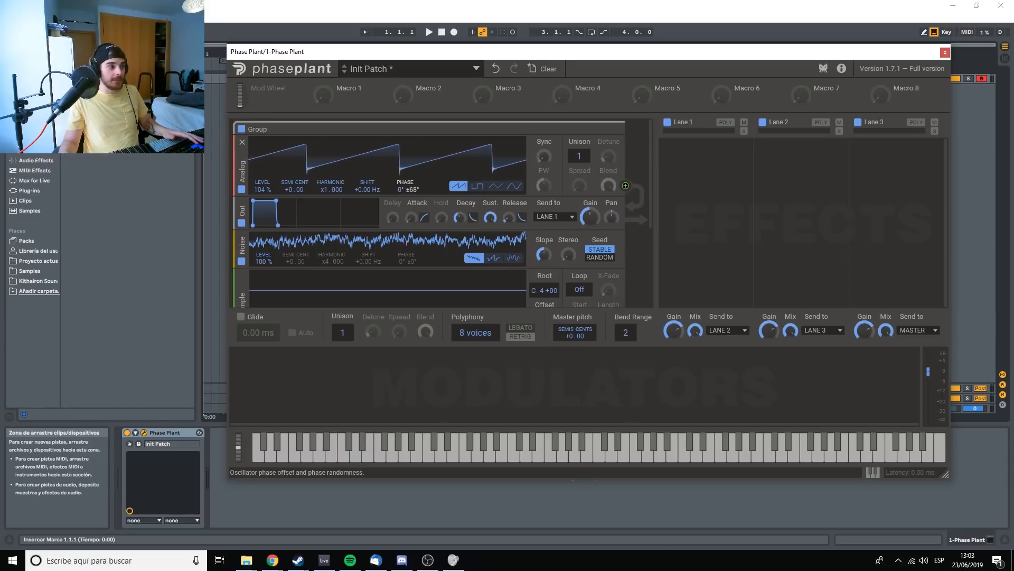
pyautogui.doubleClick(411, 190)
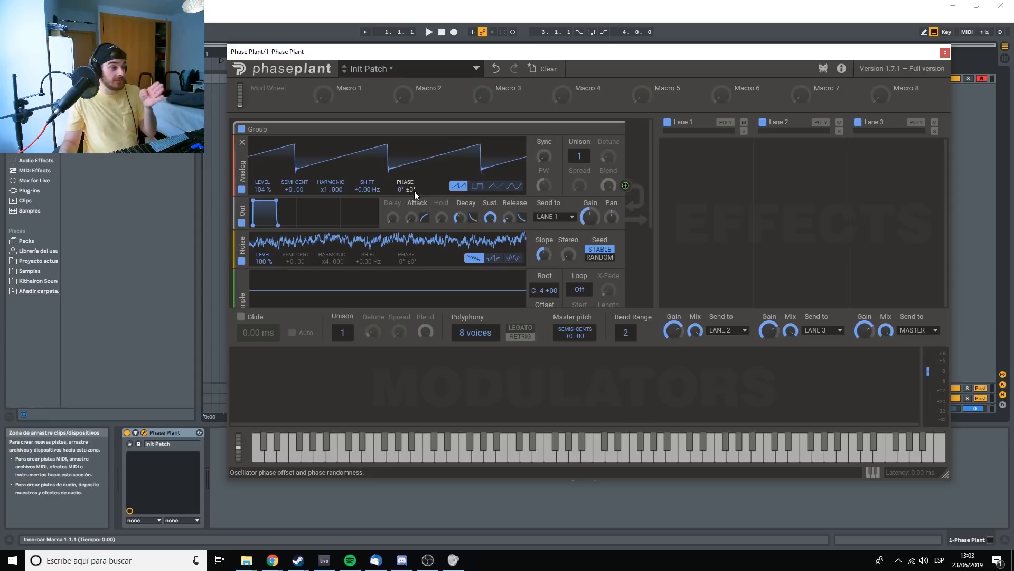
pyautogui.moveTo(414, 191); pyautogui.dragTo(414, 172)
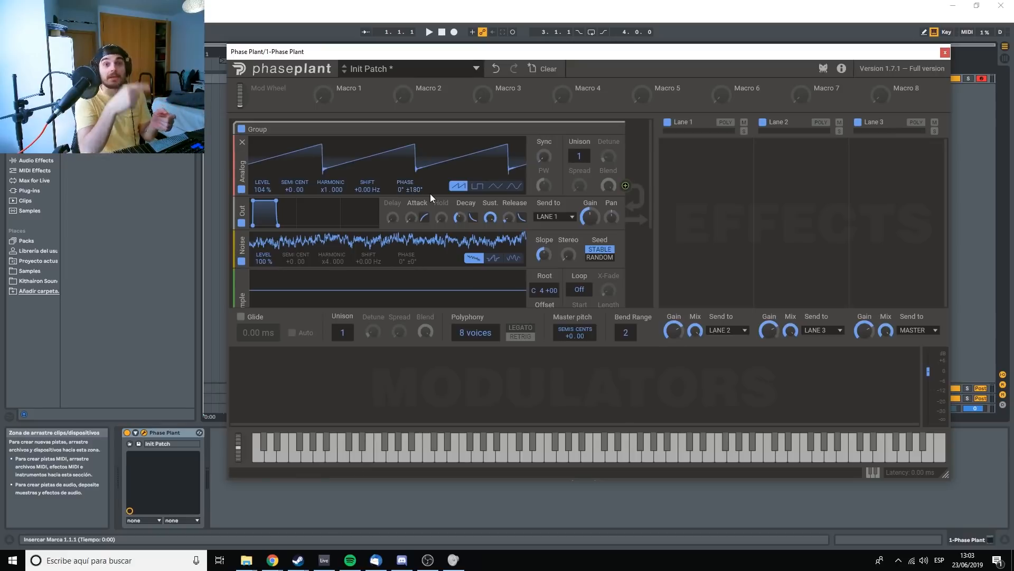
pyautogui.doubleClick(417, 187)
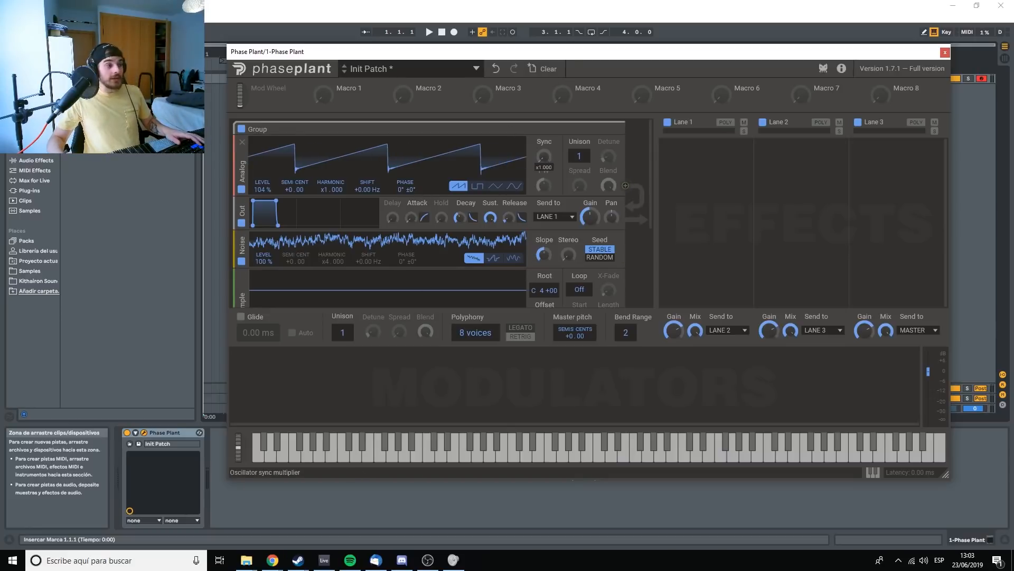
# Step: Try the Analog oscillator's sync control, and switch to the square waveform to adjust its pulse width
pyautogui.moveTo(544, 156)
pyautogui.mouseDown()
pyautogui.moveTo(543, 131)
pyautogui.moveTo(547, 158)
pyautogui.mouseUp()
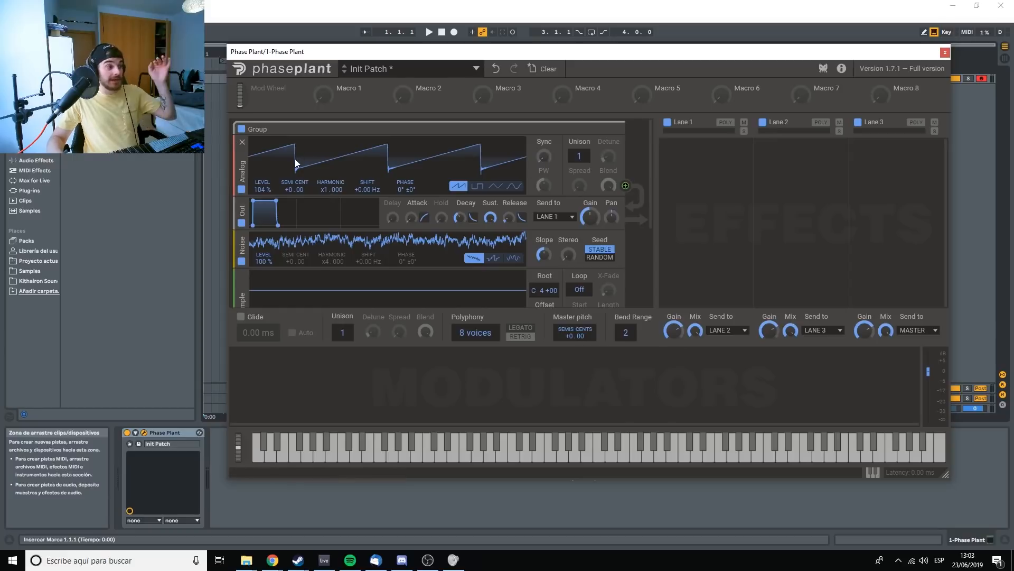
pyautogui.click(477, 186)
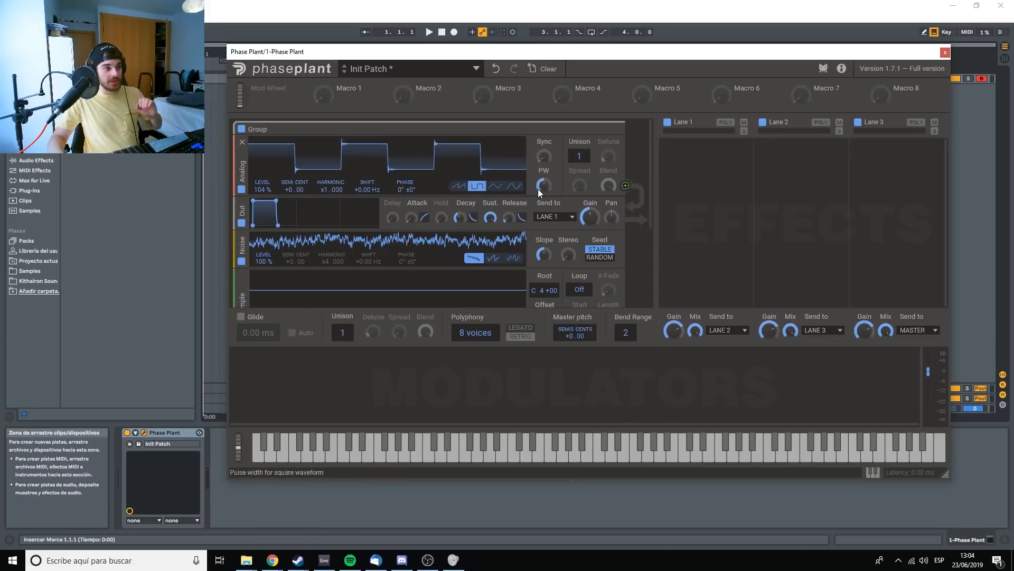
pyautogui.moveTo(543, 185); pyautogui.dragTo(581, 168)
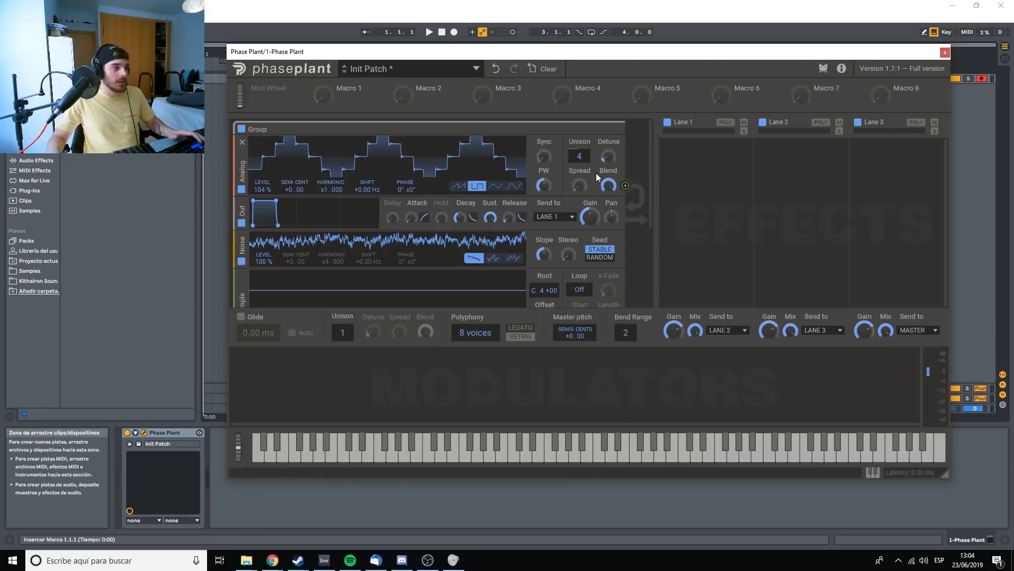
# Step: Set the Analog generator's unison to 8 voices and adjust the unison detune while auditioning the clip
pyautogui.moveTo(579, 156)
pyautogui.mouseDown()
pyautogui.moveTo(579, 143)
pyautogui.moveTo(578, 172)
pyautogui.moveTo(578, 163)
pyautogui.mouseUp()
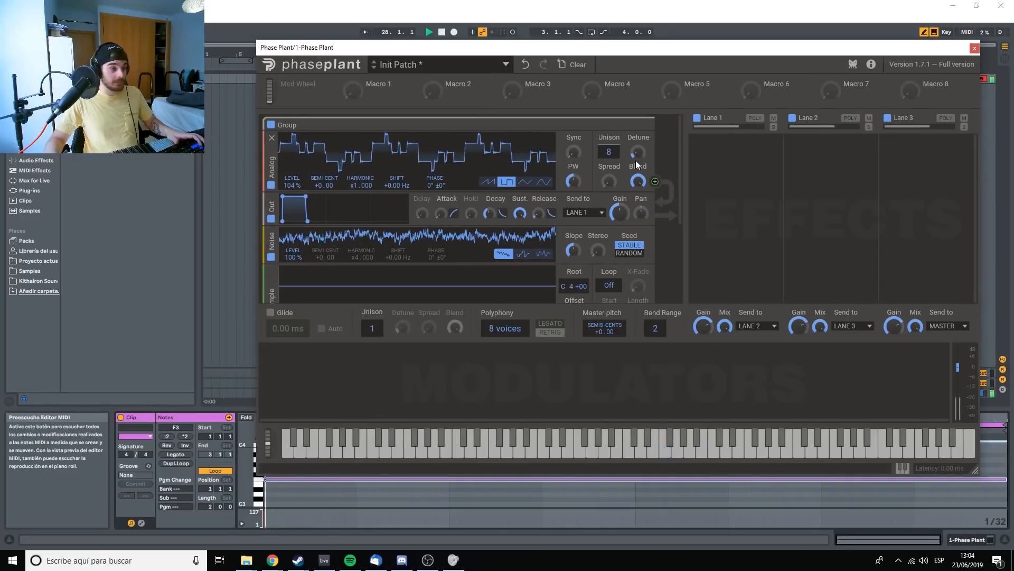
pyautogui.press('space')
pyautogui.moveTo(636, 156); pyautogui.dragTo(636, 106)
pyautogui.press('space')
pyautogui.press('space')
pyautogui.press('space')
pyautogui.press('space')
# Step: Adjust the stereo spread of the Analog generator's unison voices while repeatedly starting and stopping clip playback
pyautogui.moveTo(609, 181); pyautogui.dragTo(639, 229)
pyautogui.press('space')
pyautogui.press('space')
pyautogui.press('space')
pyautogui.press('space')
pyautogui.press('space')
pyautogui.press('space')
pyautogui.press('space')
pyautogui.press('space')
pyautogui.press('space')
pyautogui.press('space')
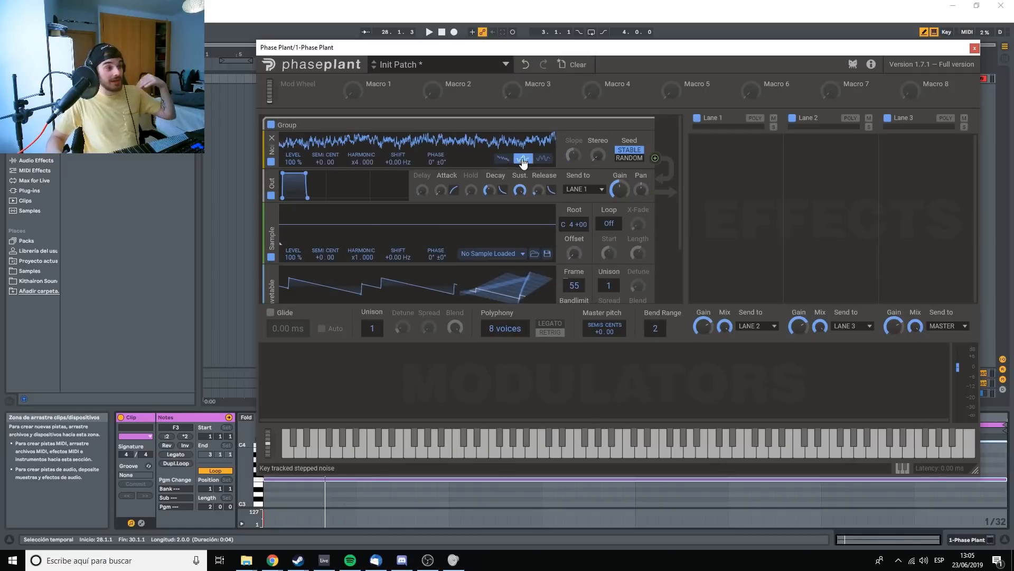
# Step: Try the key-tracked stepped and smooth types on the Noise generator and return to the first noise type
pyautogui.click(528, 161)
pyautogui.click(545, 160)
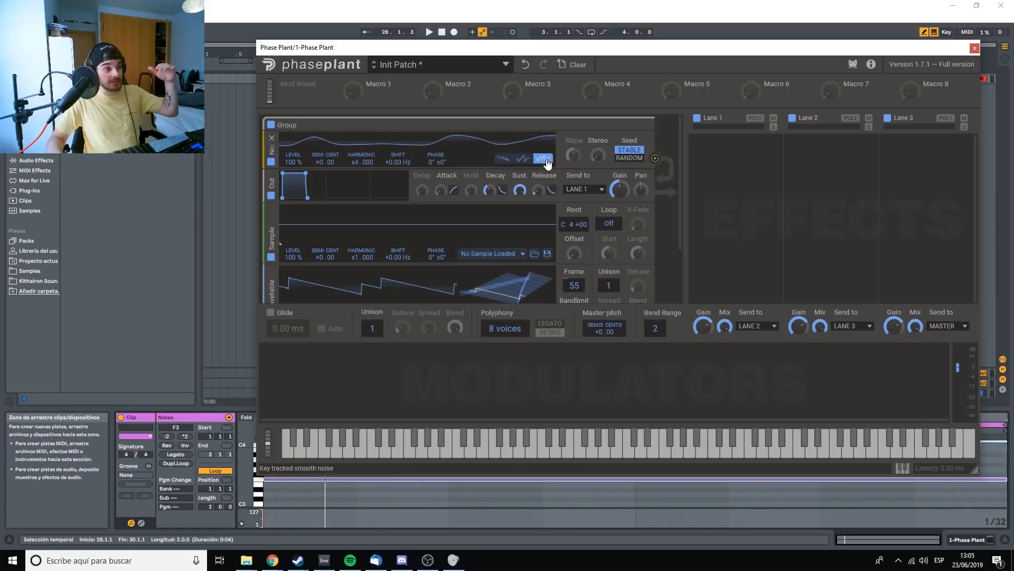
pyautogui.click(509, 163)
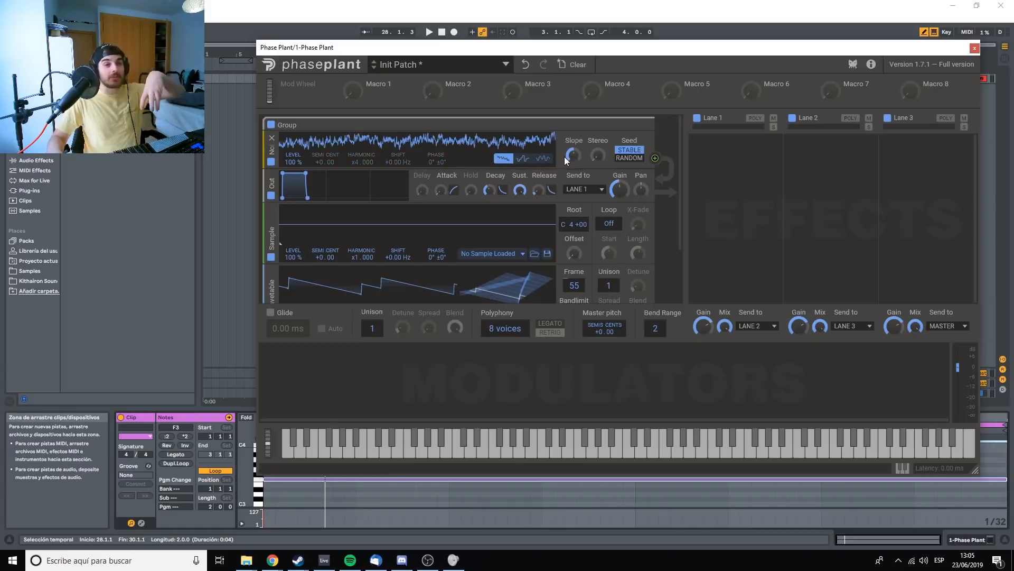
# Step: Lower the noise slope to its minimum and try the stereo blend while playing the clip
pyautogui.press('space')
pyautogui.moveTo(569, 156)
pyautogui.mouseDown()
pyautogui.moveTo(570, 196)
pyautogui.moveTo(569, 122)
pyautogui.moveTo(566, 153)
pyautogui.mouseUp()
pyautogui.press('space')
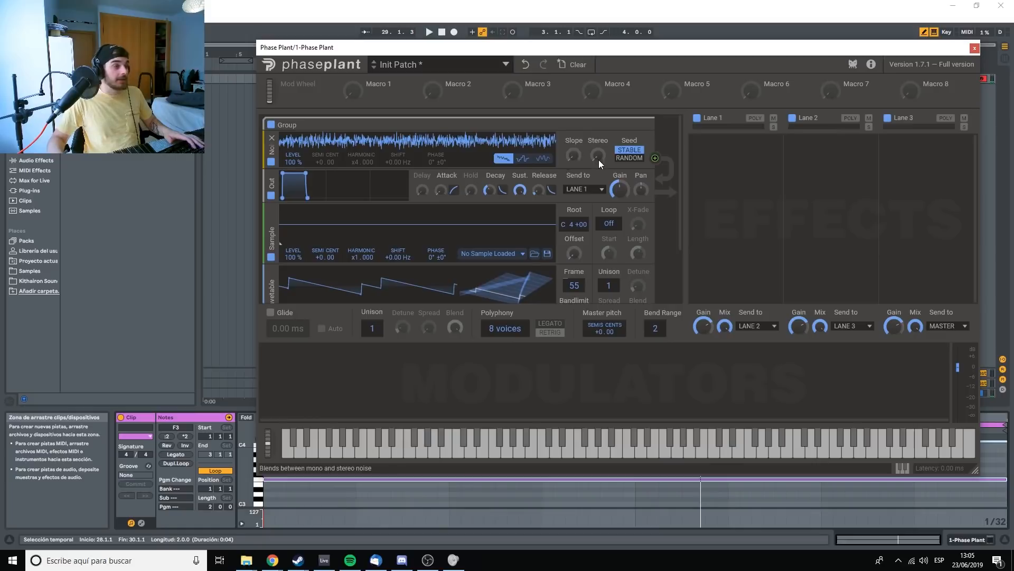
pyautogui.press('space')
pyautogui.moveTo(598, 154)
pyautogui.mouseDown()
pyautogui.moveTo(598, 106)
pyautogui.moveTo(598, 159)
pyautogui.mouseUp()
pyautogui.press('space')
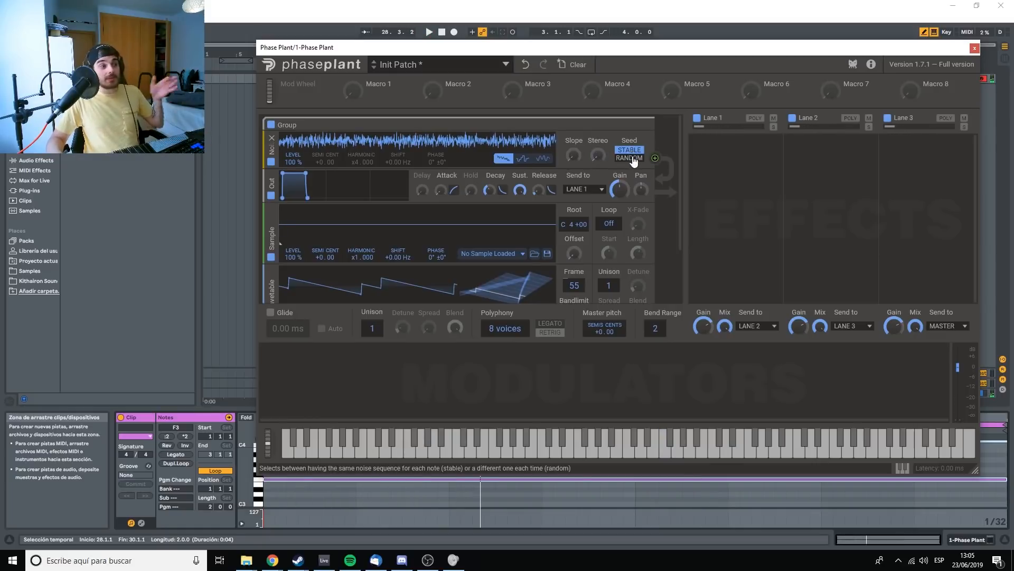
# Step: Compare the Stable and Random seed modes on the Noise generator and leave the seed set to Random
pyautogui.click(630, 157)
pyautogui.click(630, 150)
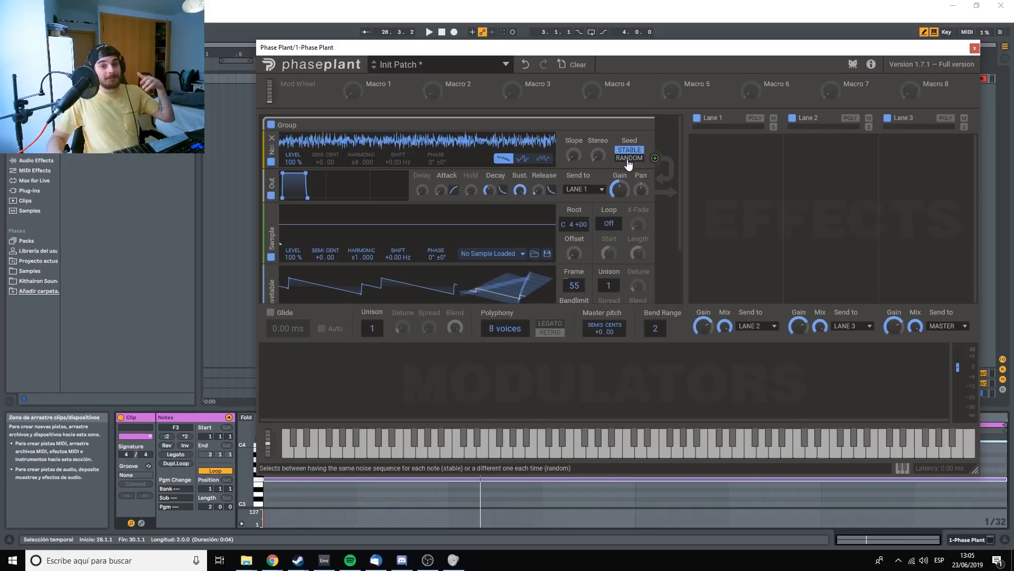
pyautogui.click(629, 158)
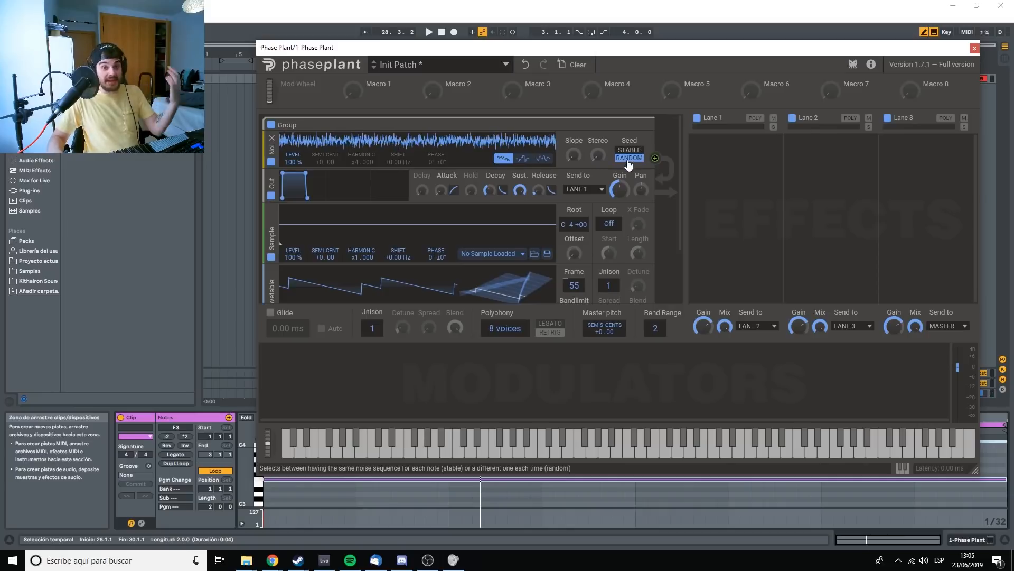
pyautogui.click(630, 151)
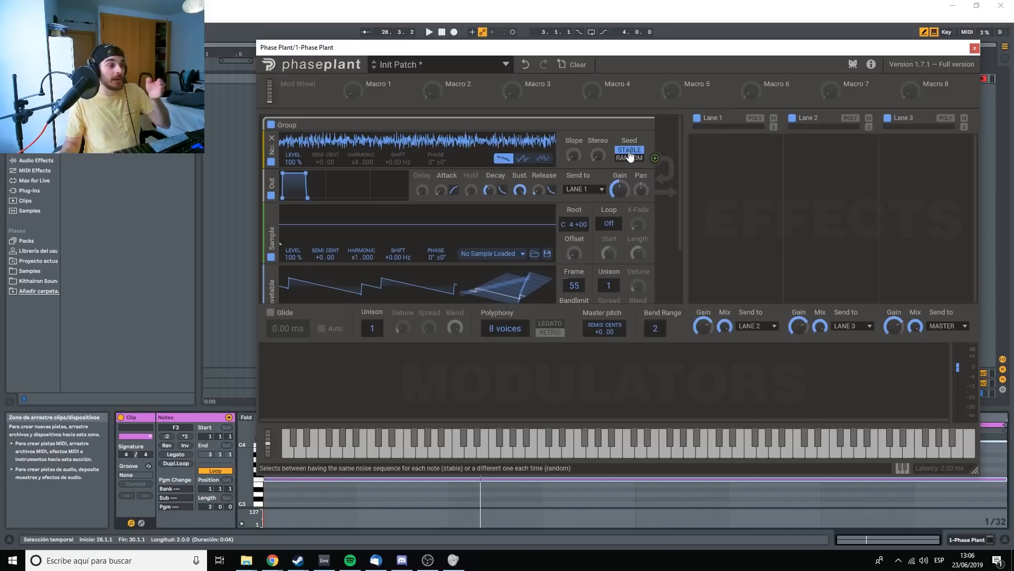
pyautogui.click(627, 158)
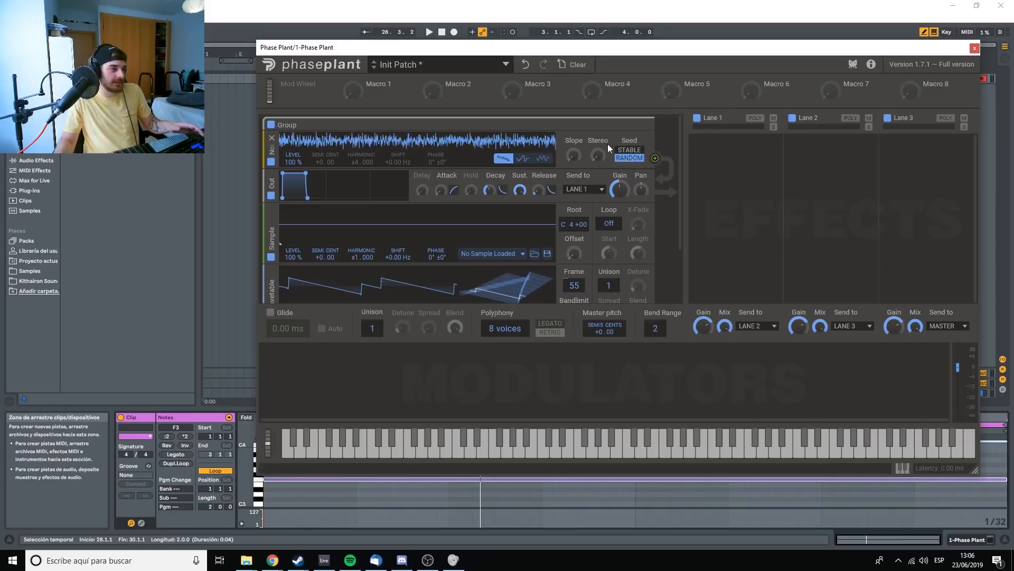
# Step: Load the Violin Arco (D4) sample from the Strings category into the Sampler generator
pyautogui.moveTo(273, 241); pyautogui.dragTo(344, 166)
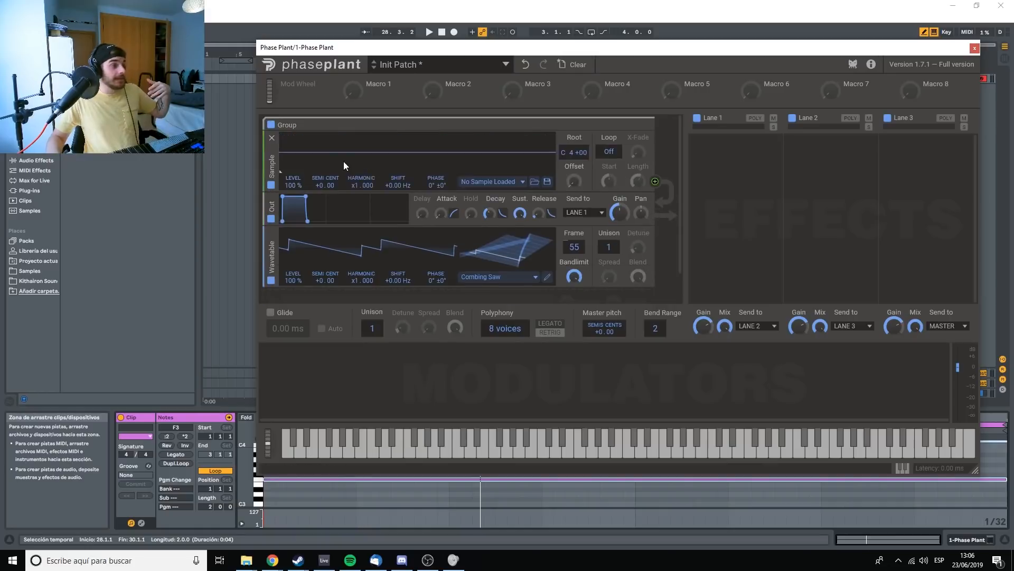
pyautogui.click(495, 182)
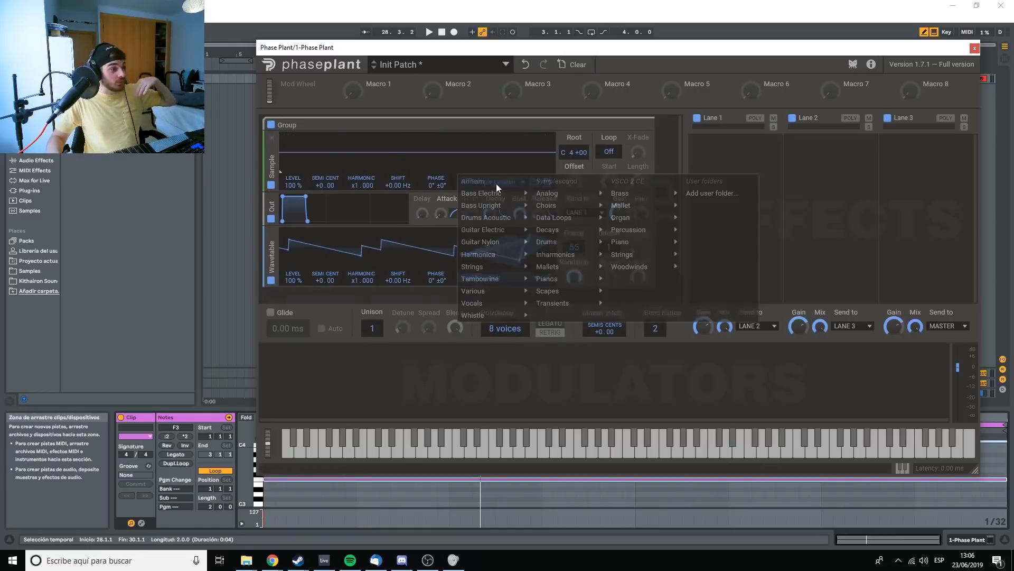
pyautogui.moveTo(495, 194)
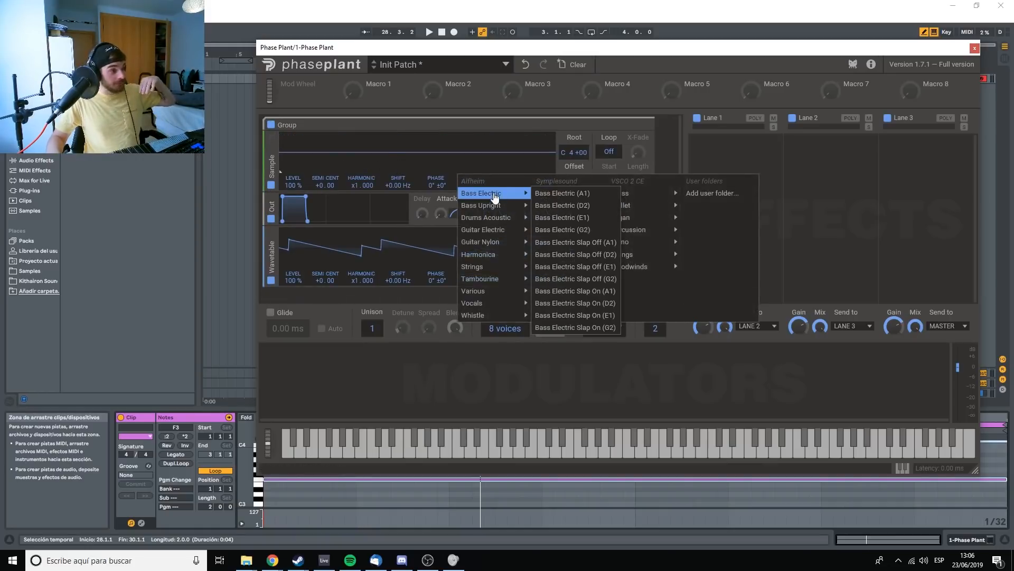
pyautogui.moveTo(486, 267)
pyautogui.click(551, 278)
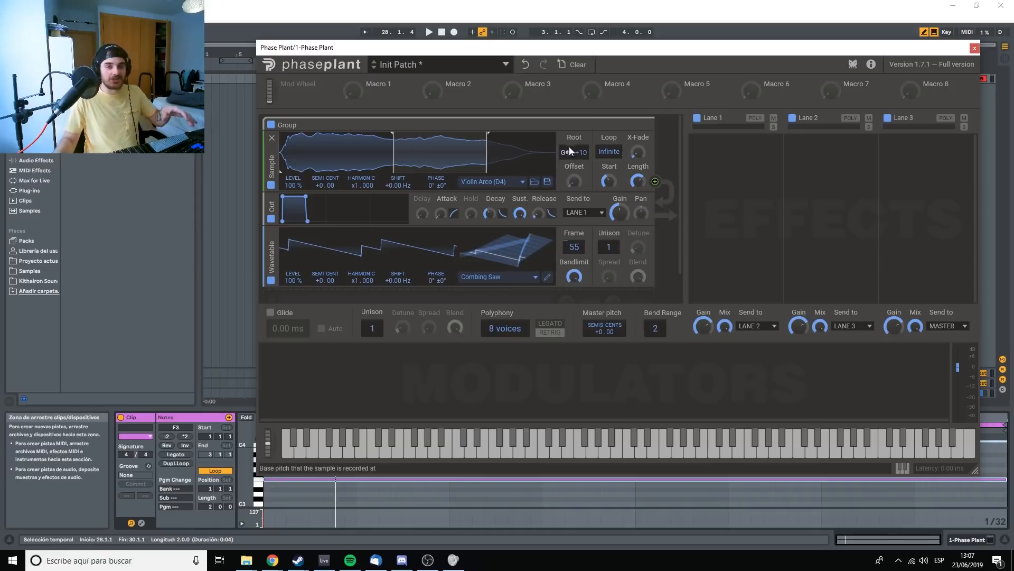
# Step: Move the violin sample's start offset further into the waveform and audition it with the clip
pyautogui.moveTo(572, 187); pyautogui.dragTo(569, 165)
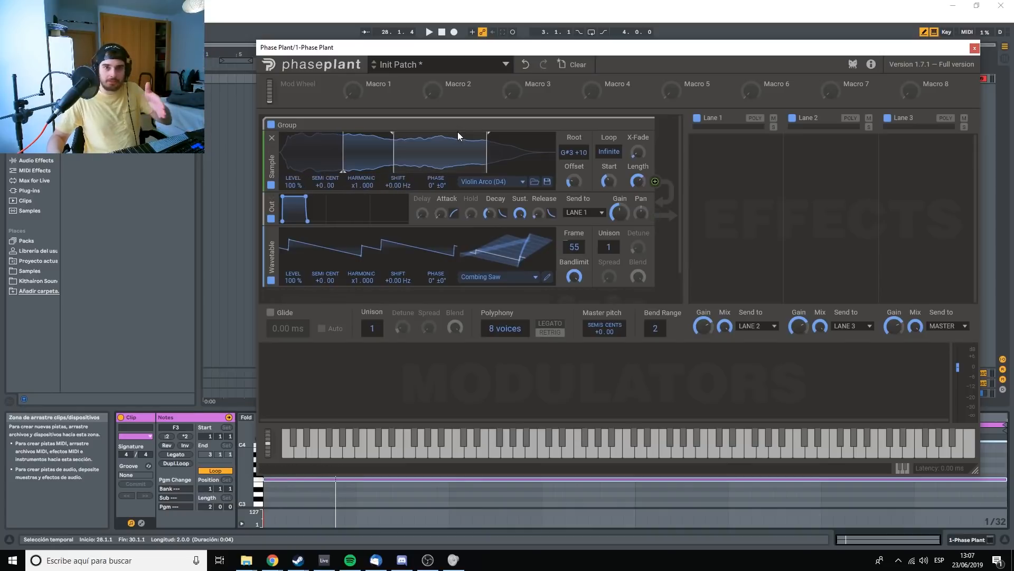
pyautogui.press('space')
pyautogui.press('space')
pyautogui.press('space')
pyautogui.press('space')
pyautogui.press('space')
pyautogui.press('space')
pyautogui.press('space')
pyautogui.moveTo(573, 181)
pyautogui.mouseDown()
pyautogui.moveTo(572, 209)
pyautogui.moveTo(573, 183)
pyautogui.mouseUp()
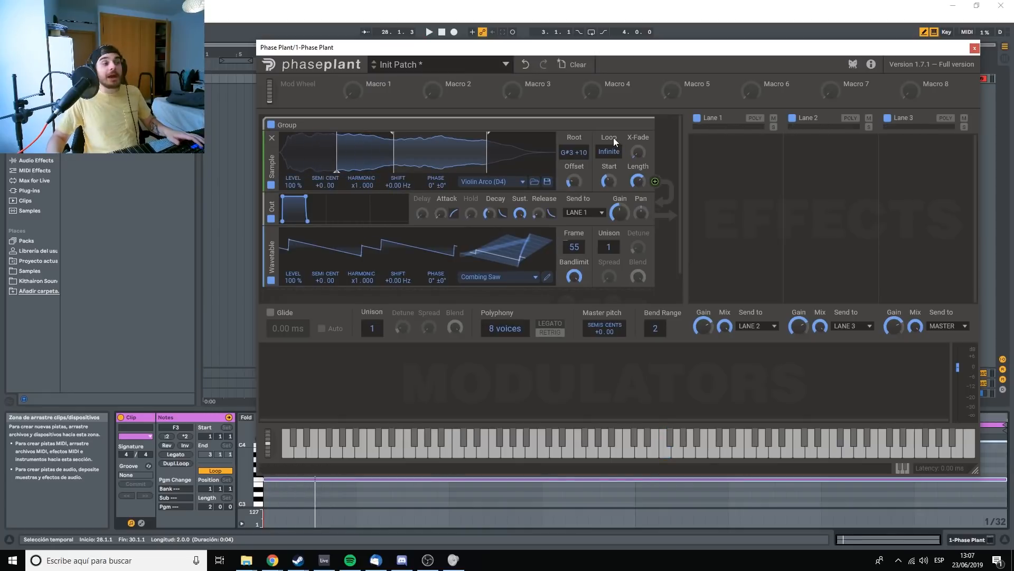
# Step: Compare clip playback with the sample loop Off and with it set back to Infinite
pyautogui.click(613, 151)
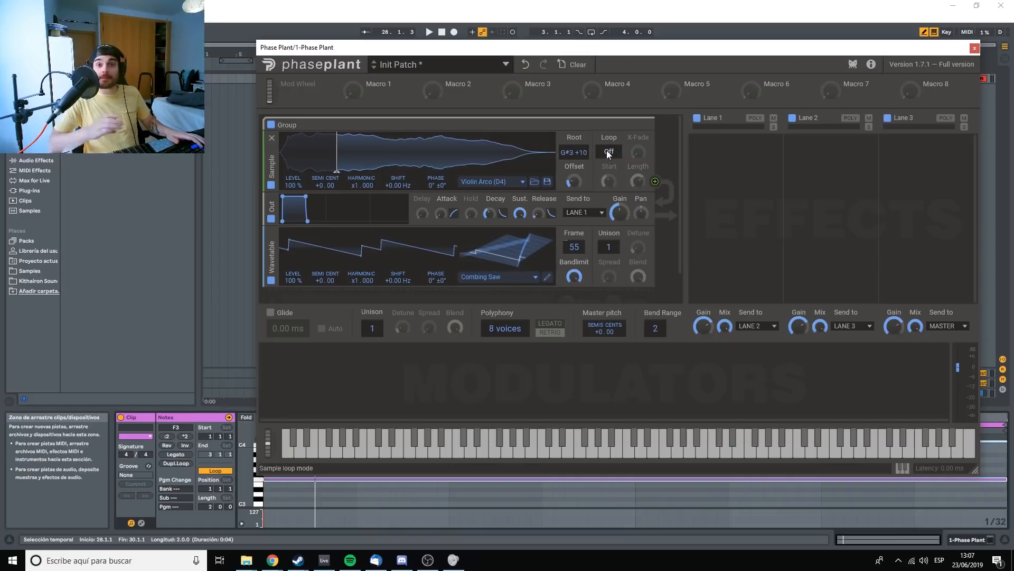
pyautogui.press('space')
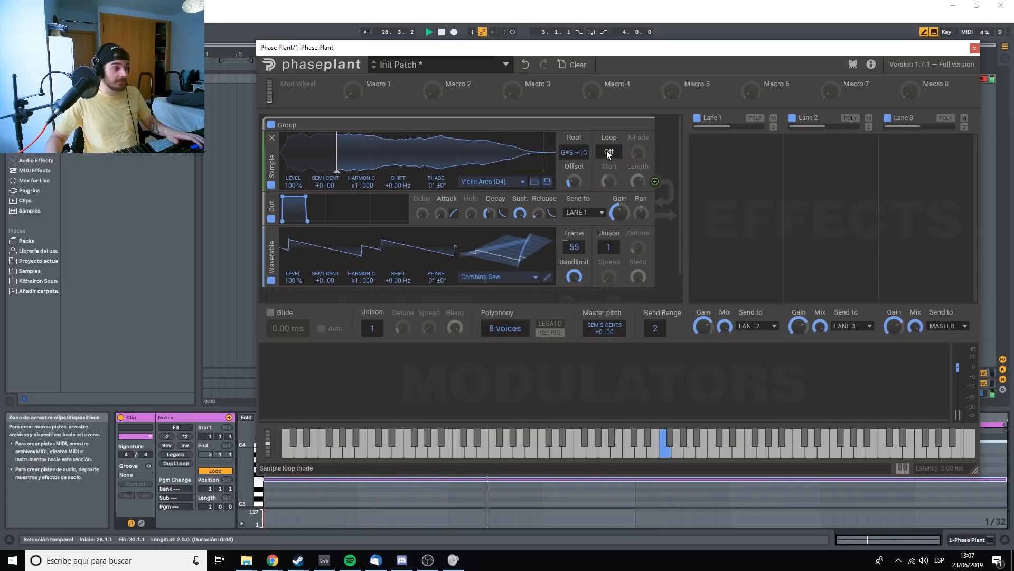
pyautogui.press('space')
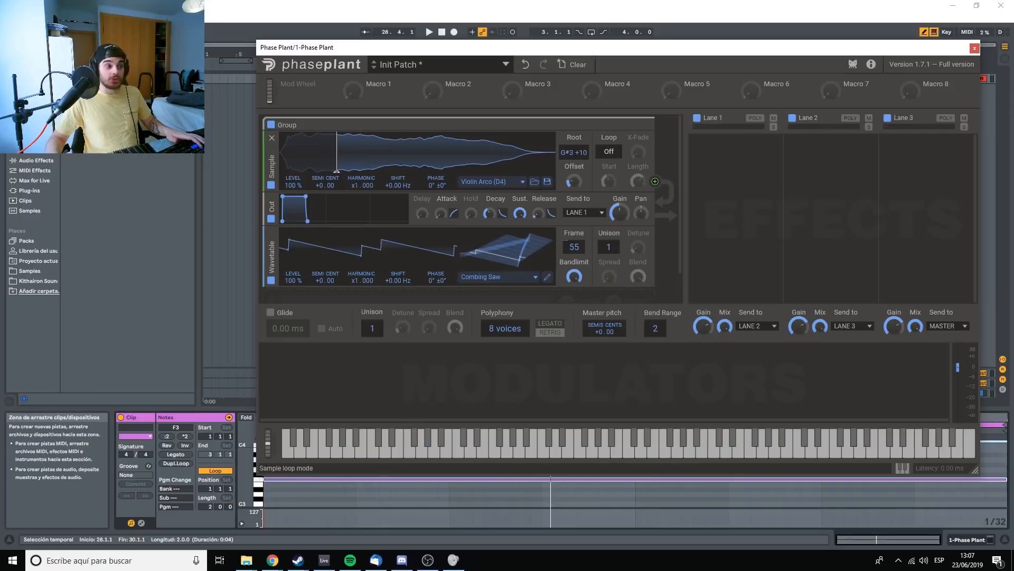
pyautogui.click(609, 151)
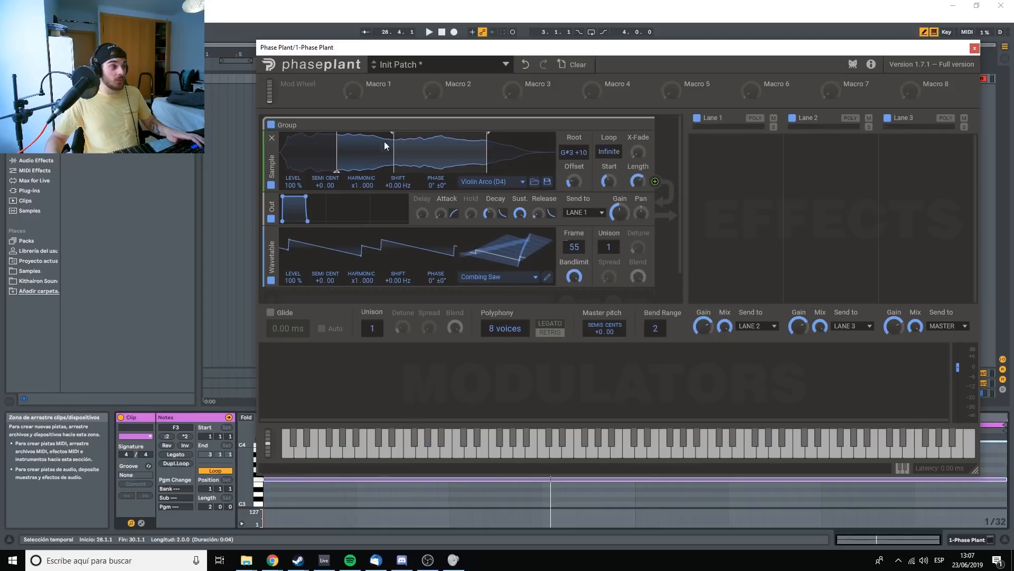
pyautogui.press('space')
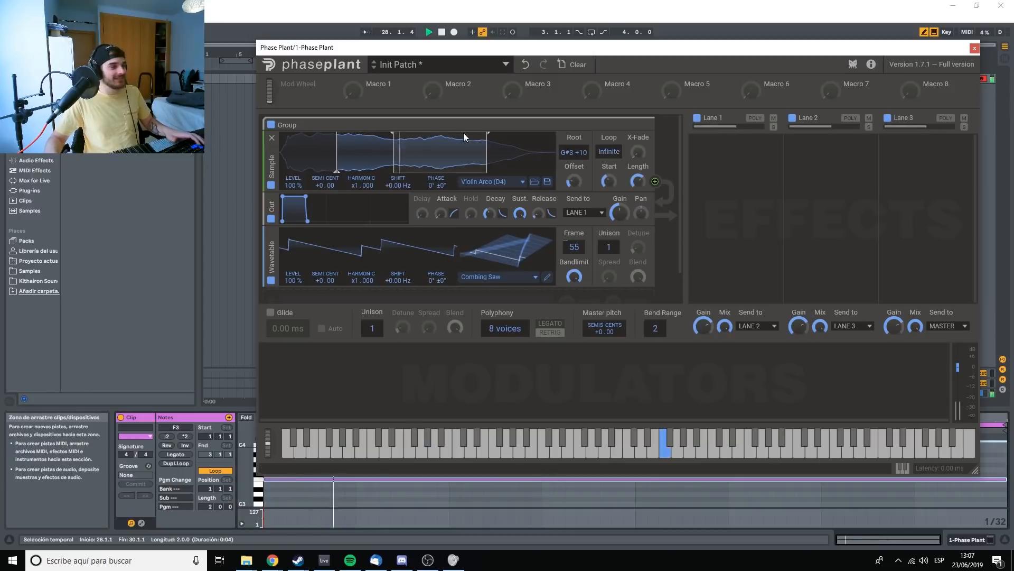
pyautogui.press('space')
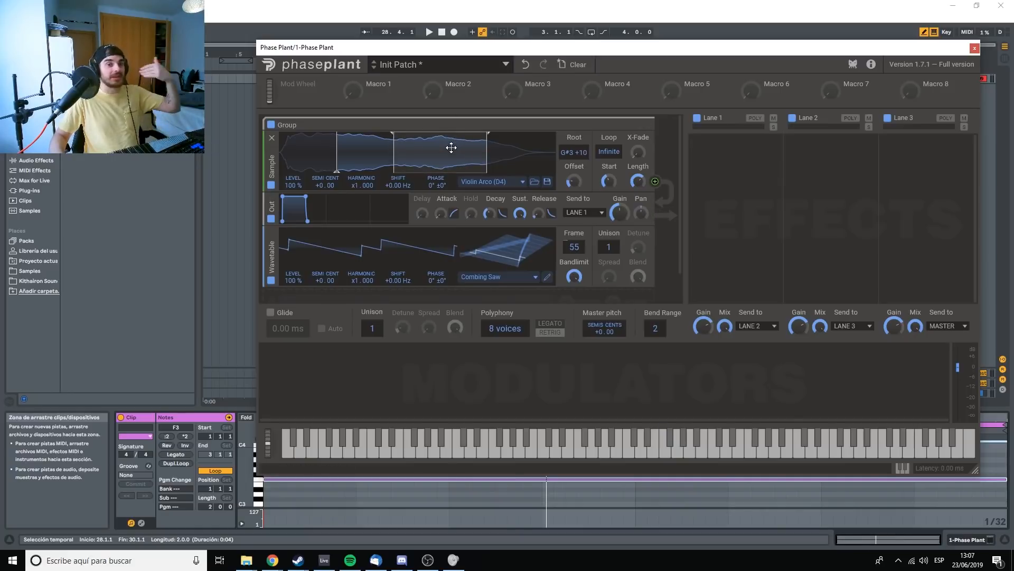
# Step: Shift the sample loop region earlier with a longer crossfade, and audition it in Sustain loop mode
pyautogui.moveTo(612, 179)
pyautogui.mouseDown()
pyautogui.moveTo(613, 191)
pyautogui.moveTo(639, 157)
pyautogui.moveTo(639, 176)
pyautogui.moveTo(612, 189)
pyautogui.moveTo(640, 180)
pyautogui.moveTo(638, 147)
pyautogui.mouseUp()
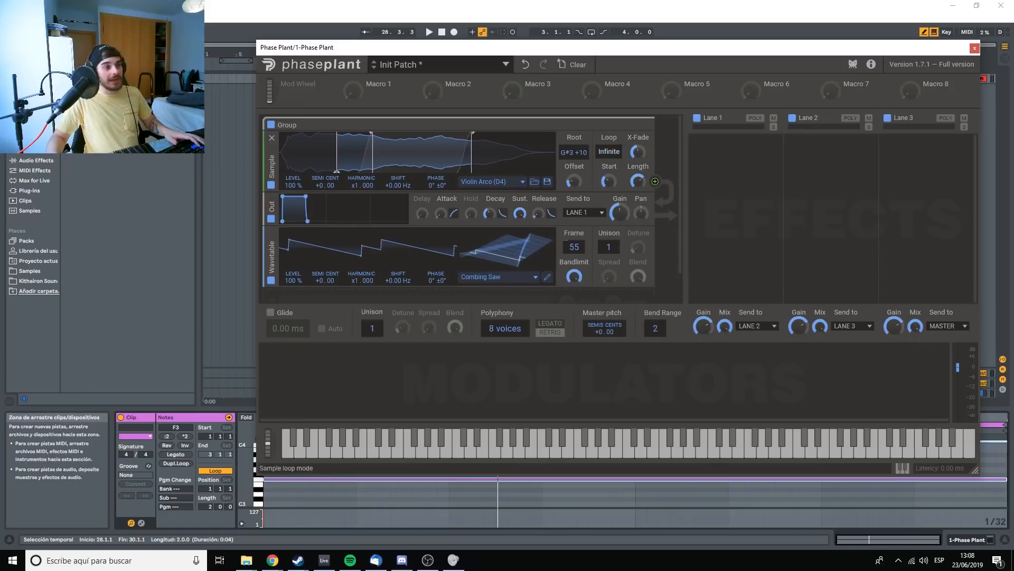
pyautogui.click(609, 152)
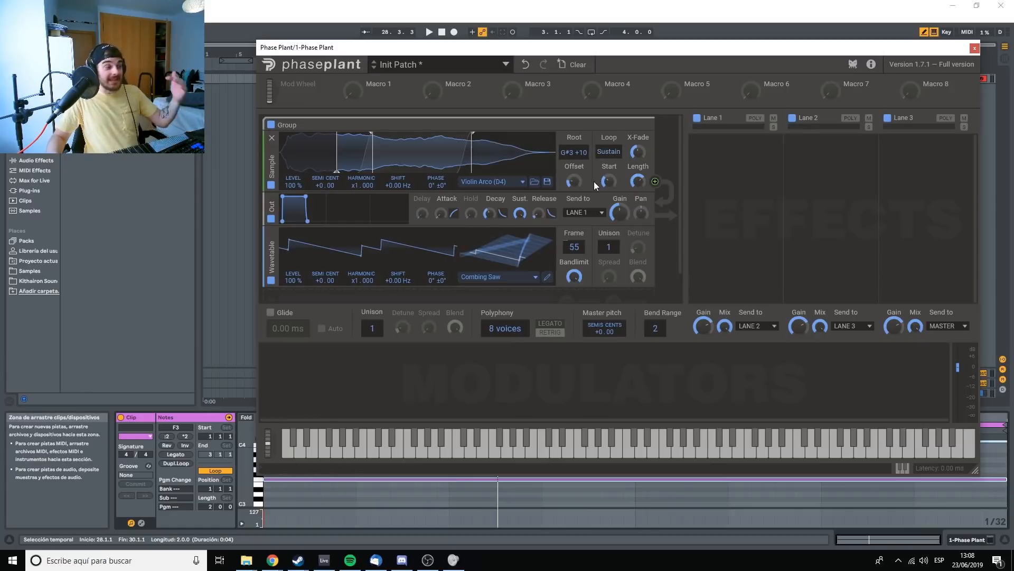
pyautogui.press('space')
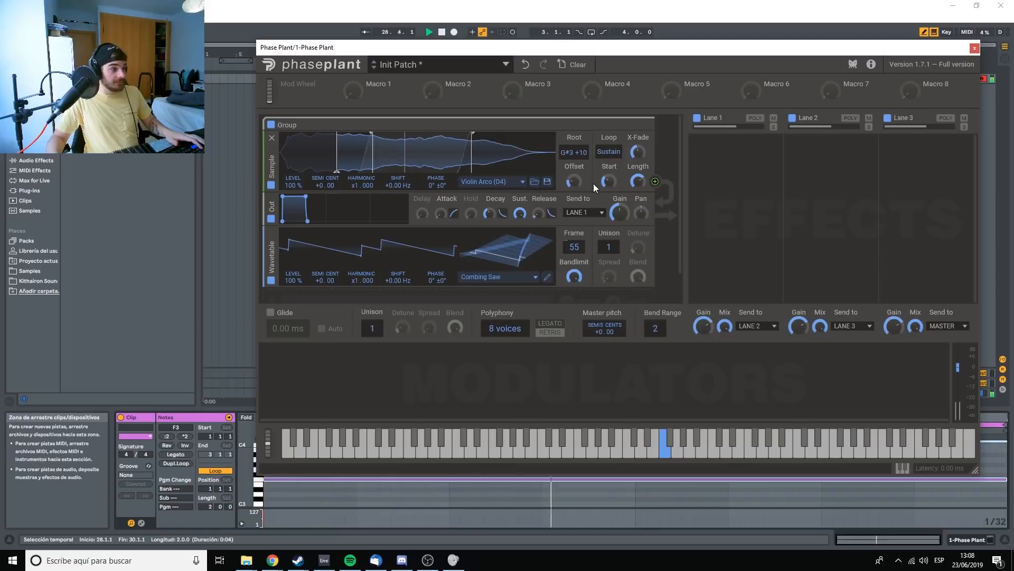
pyautogui.press('space')
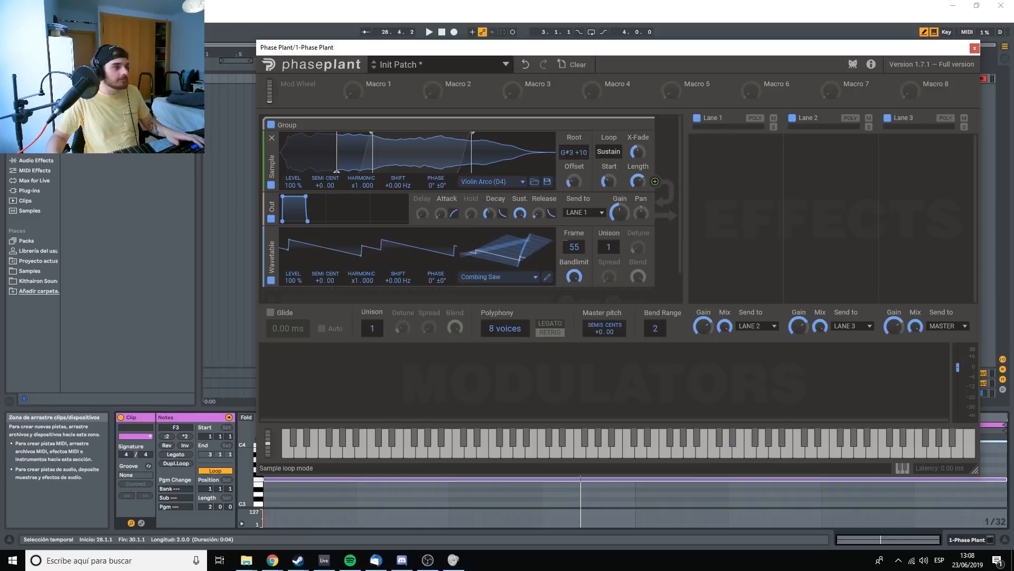
# Step: Audition the violin sample in the Fwd-Rev loop mode and again in the Reverse loop mode
pyautogui.click(599, 153)
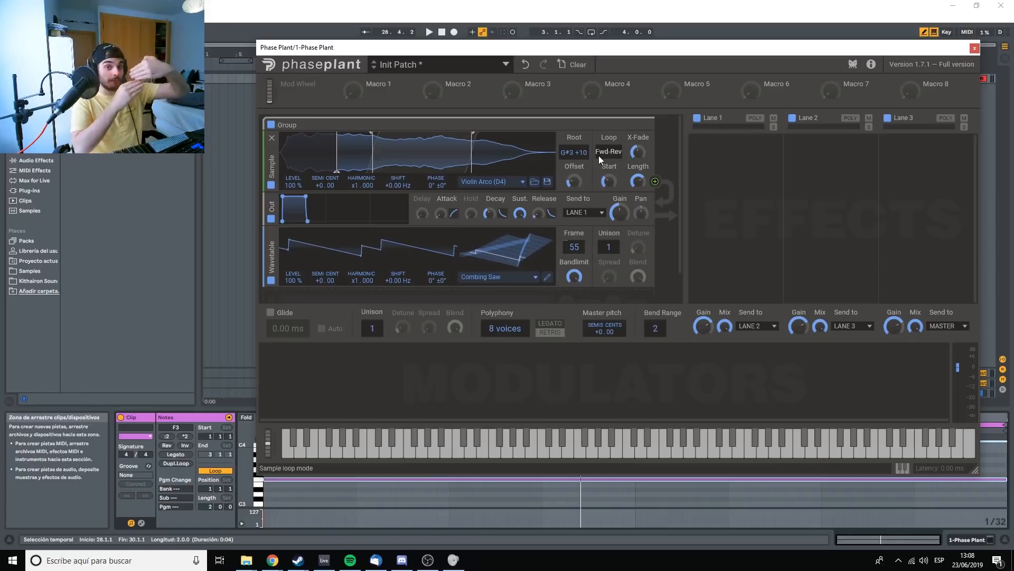
pyautogui.press('space')
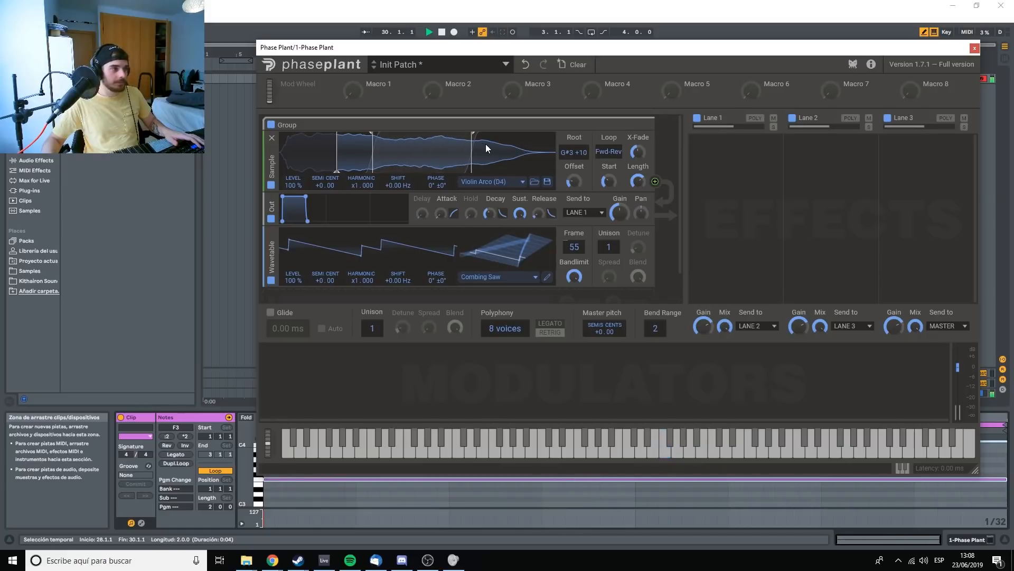
pyautogui.press('space')
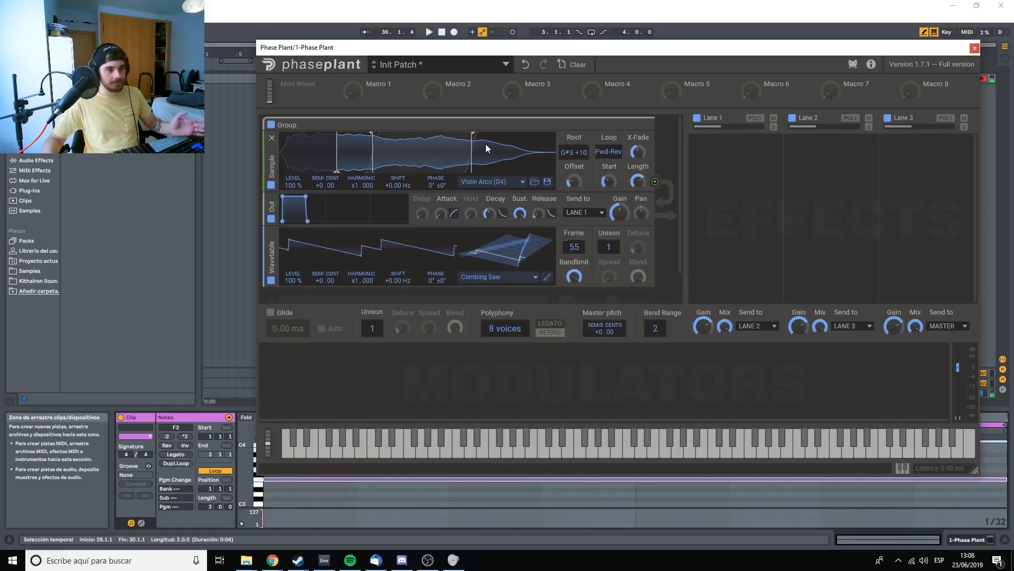
pyautogui.click(613, 152)
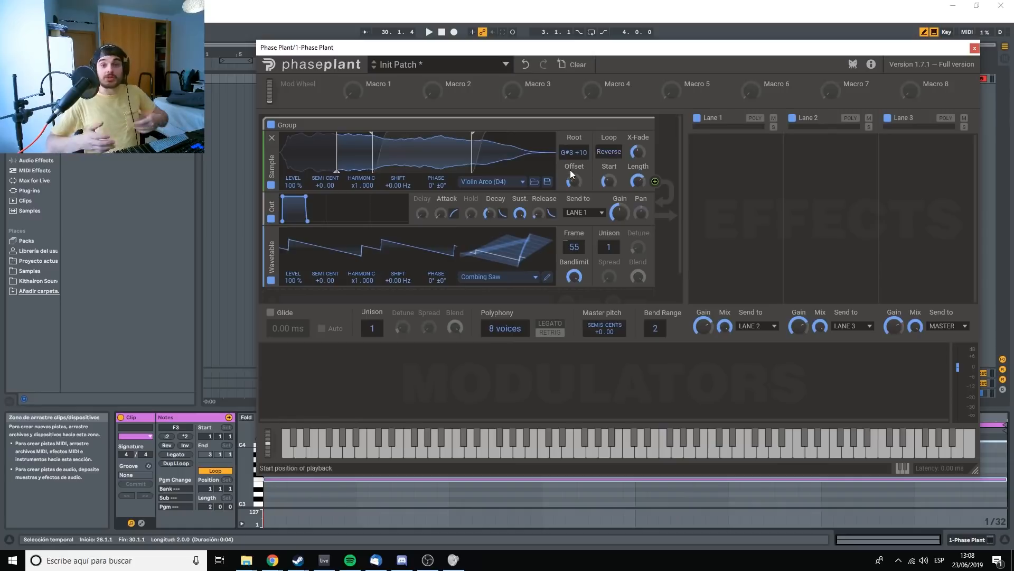
pyautogui.press('space')
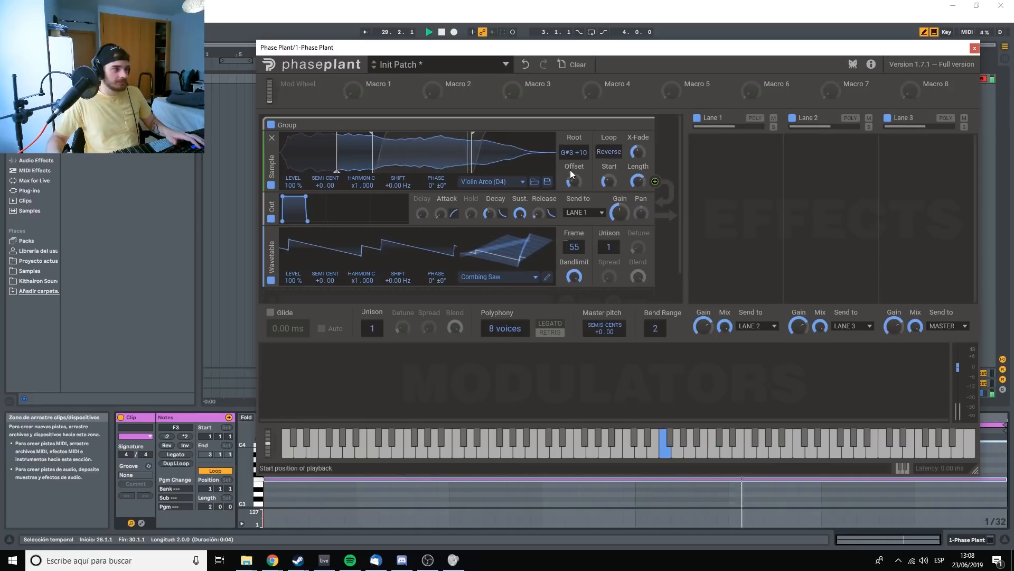
pyautogui.press('space')
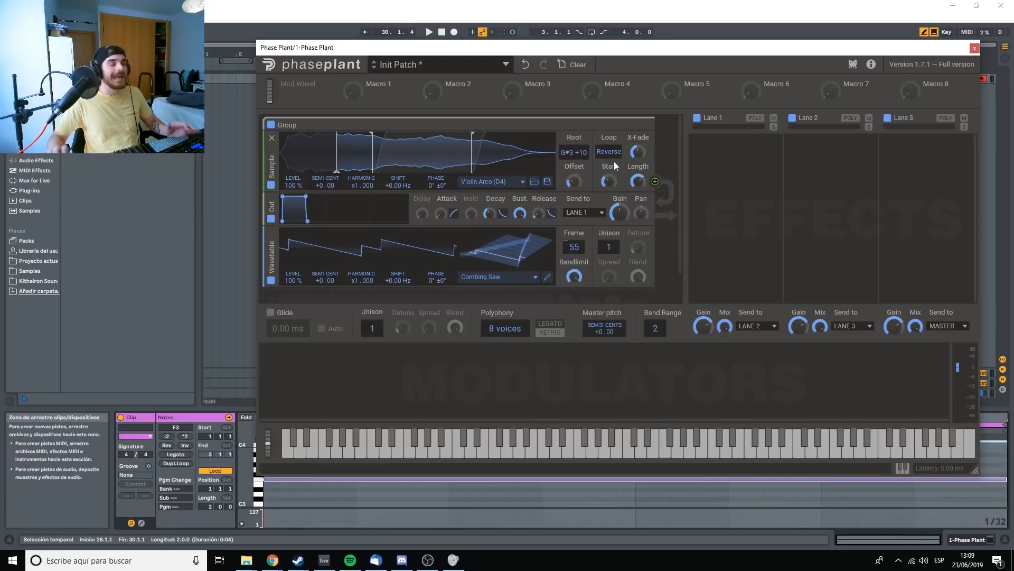
# Step: Remove the Sampler generator, and audition the Combing Saw wavetable while sweeping its frame down to 1
pyautogui.click(272, 138)
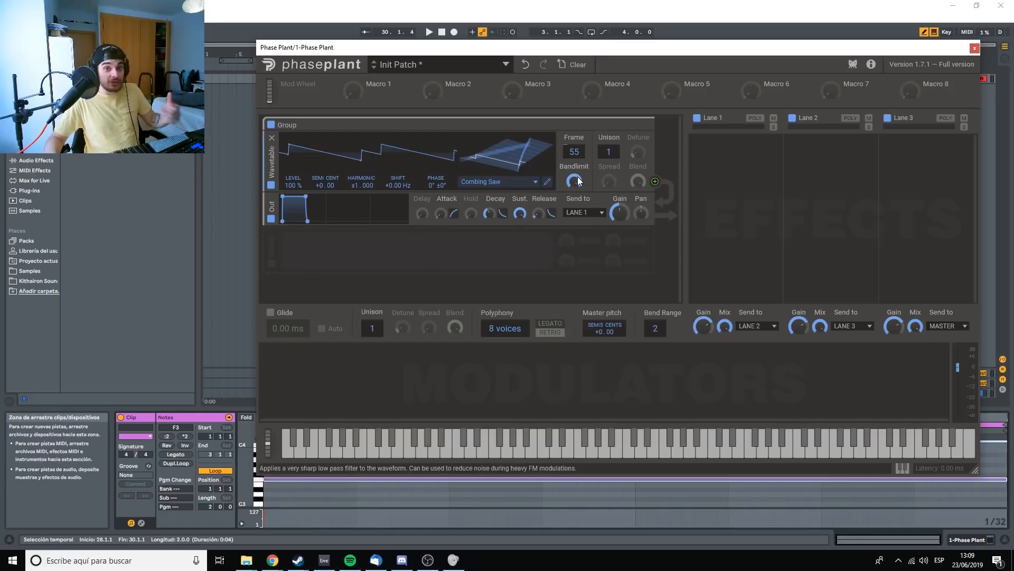
pyautogui.press('space')
pyautogui.moveTo(578, 177); pyautogui.dragTo(577, 178)
pyautogui.press('space')
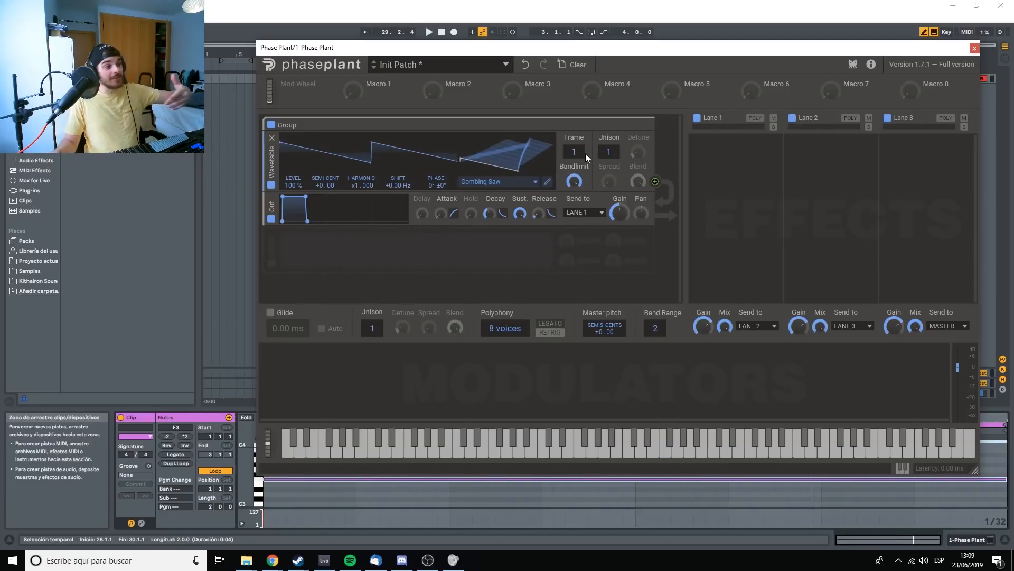
pyautogui.moveTo(575, 153); pyautogui.dragTo(575, 153)
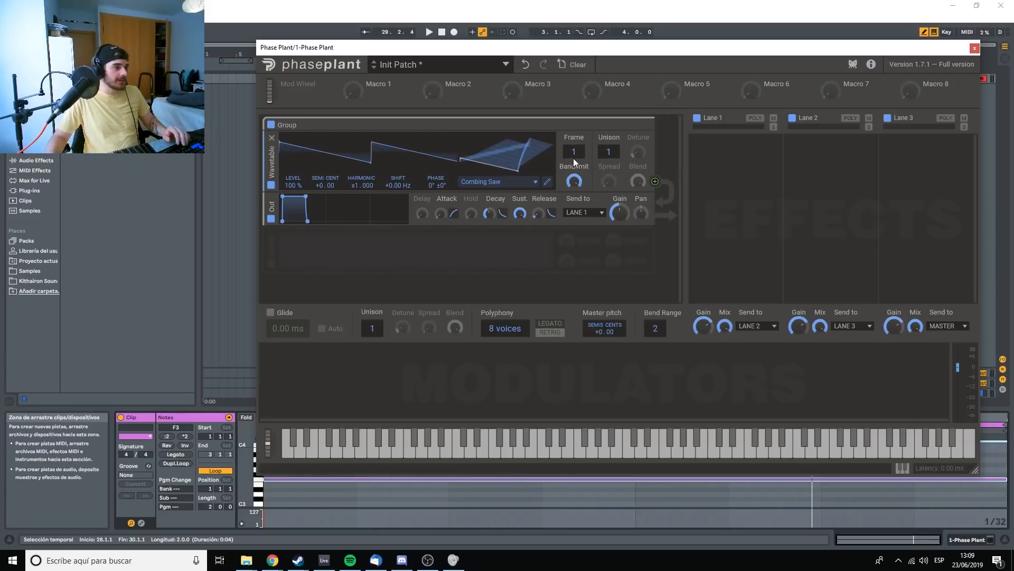
# Step: Load the Acidic factory wavetable into the Wavetable generator
pyautogui.click(500, 184)
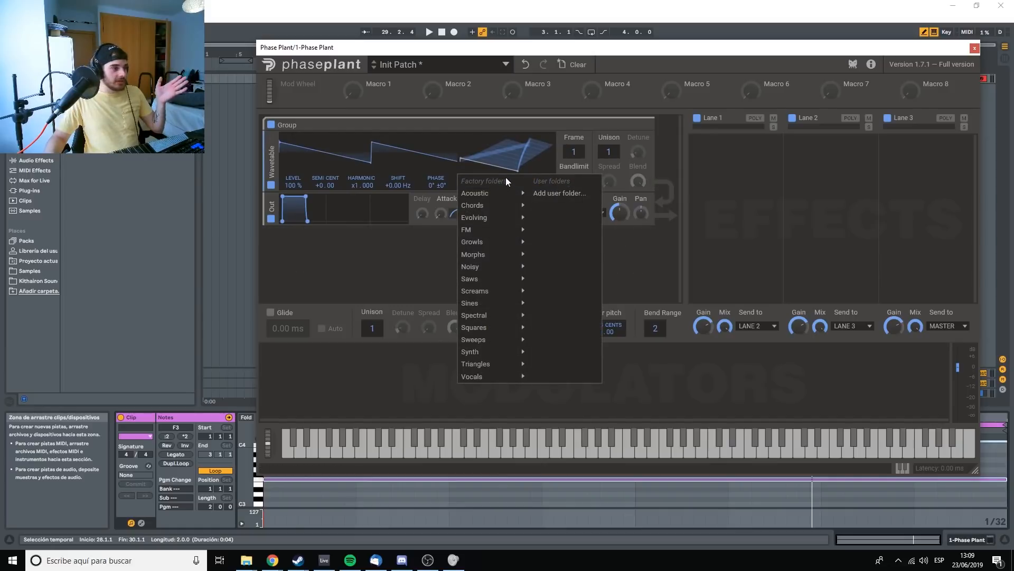
pyautogui.moveTo(476, 305)
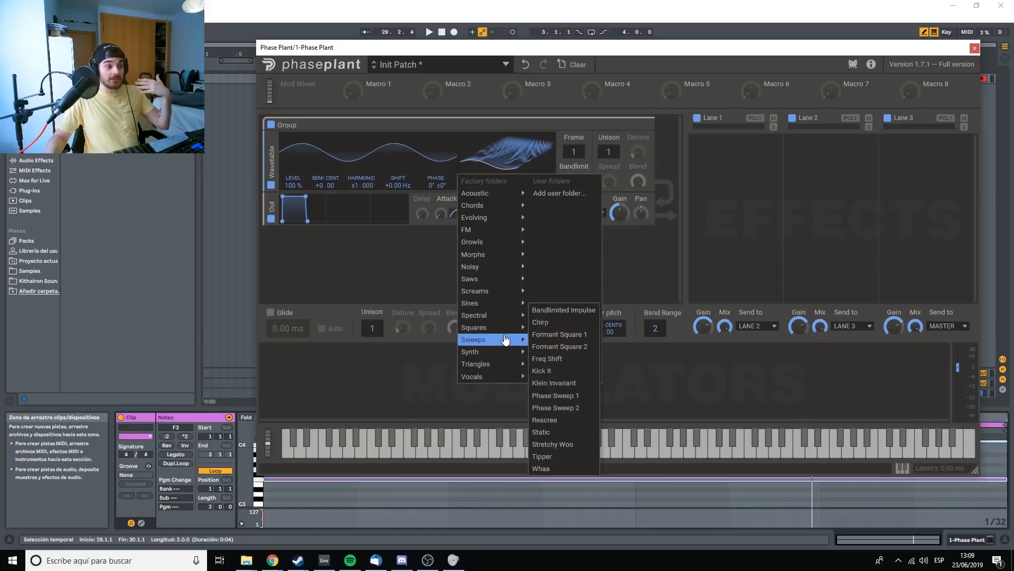
pyautogui.moveTo(494, 352)
pyautogui.click(537, 353)
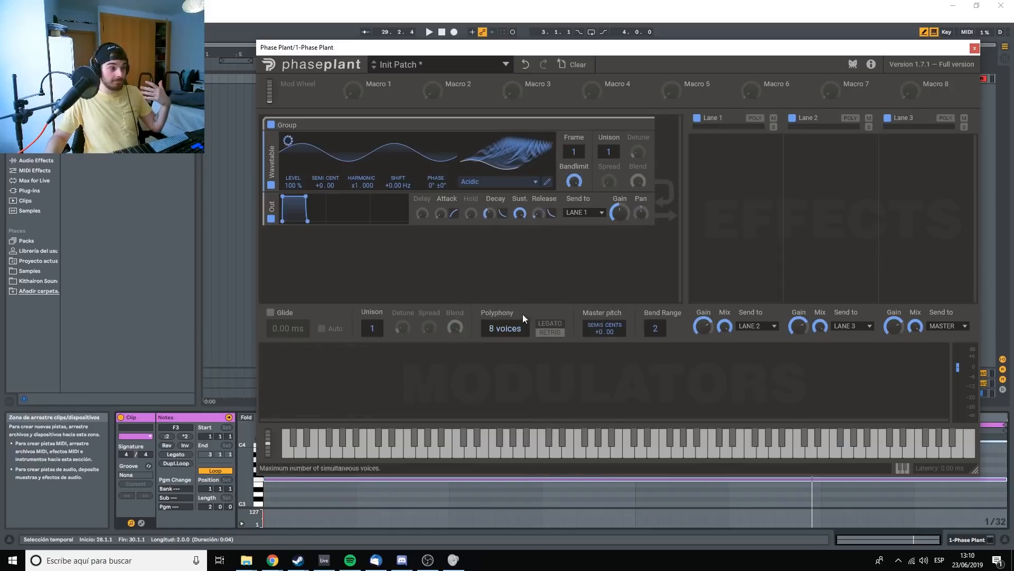
# Step: Open the wavetable for editing and scrub through its frames to frame 256
pyautogui.click(548, 185)
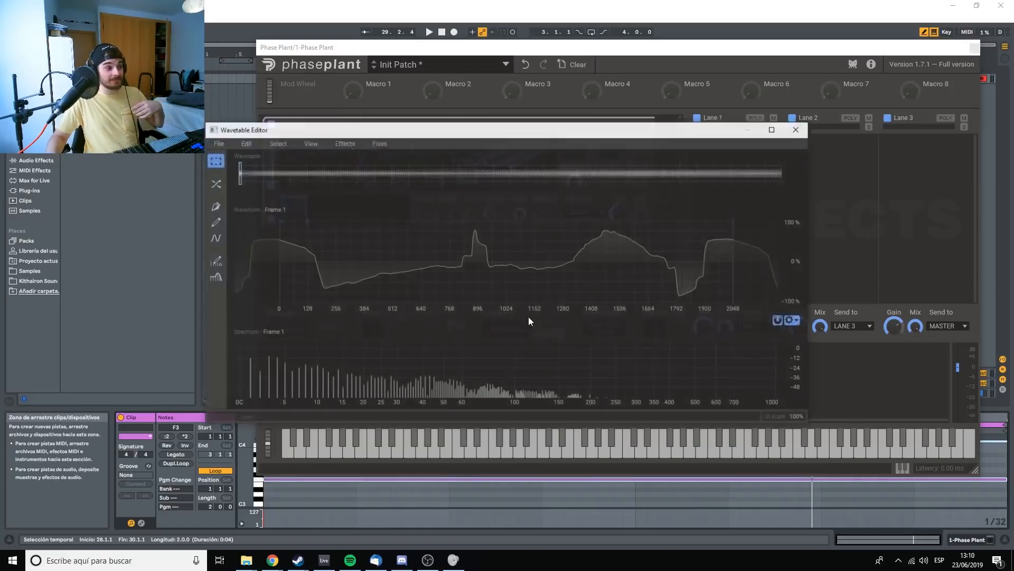
pyautogui.moveTo(578, 129)
pyautogui.mouseDown()
pyautogui.moveTo(641, 86)
pyautogui.moveTo(632, 94)
pyautogui.mouseUp()
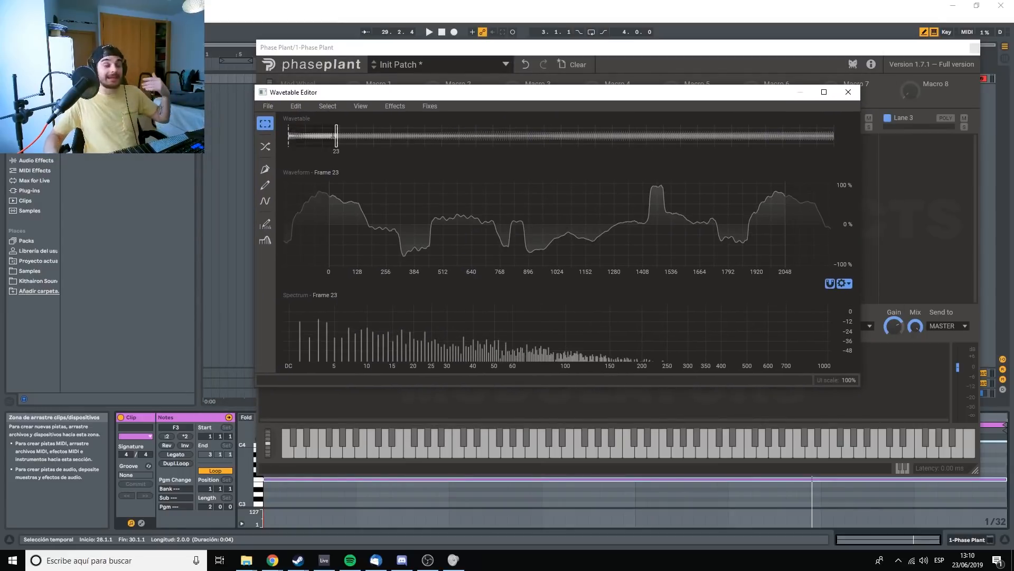
pyautogui.moveTo(338, 135); pyautogui.dragTo(344, 136)
pyautogui.moveTo(337, 135)
pyautogui.mouseDown()
pyautogui.moveTo(290, 135)
pyautogui.moveTo(832, 135)
pyautogui.moveTo(247, 137)
pyautogui.moveTo(833, 135)
pyautogui.mouseUp()
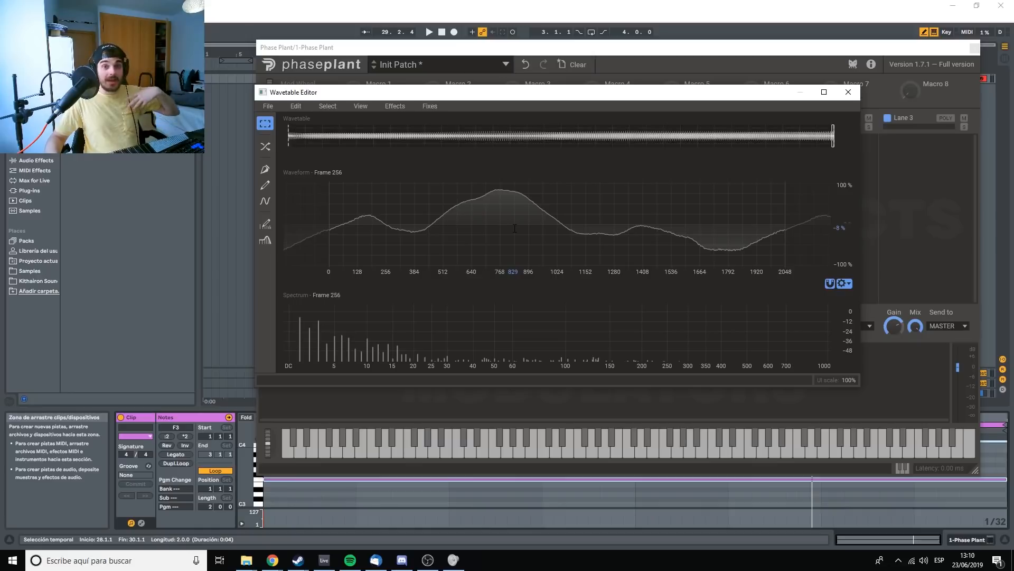
# Step: Draw a straight two-node Pen tool segment across frame 256's waveform from about 320 to 640
pyautogui.click(265, 169)
pyautogui.click(400, 226)
pyautogui.click(443, 238)
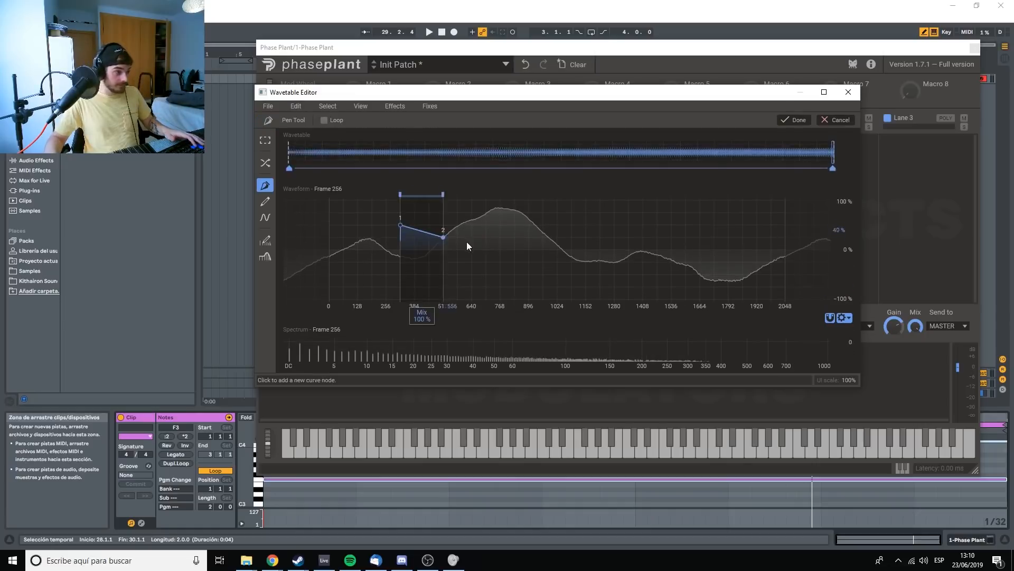
pyautogui.moveTo(467, 242); pyautogui.dragTo(484, 233)
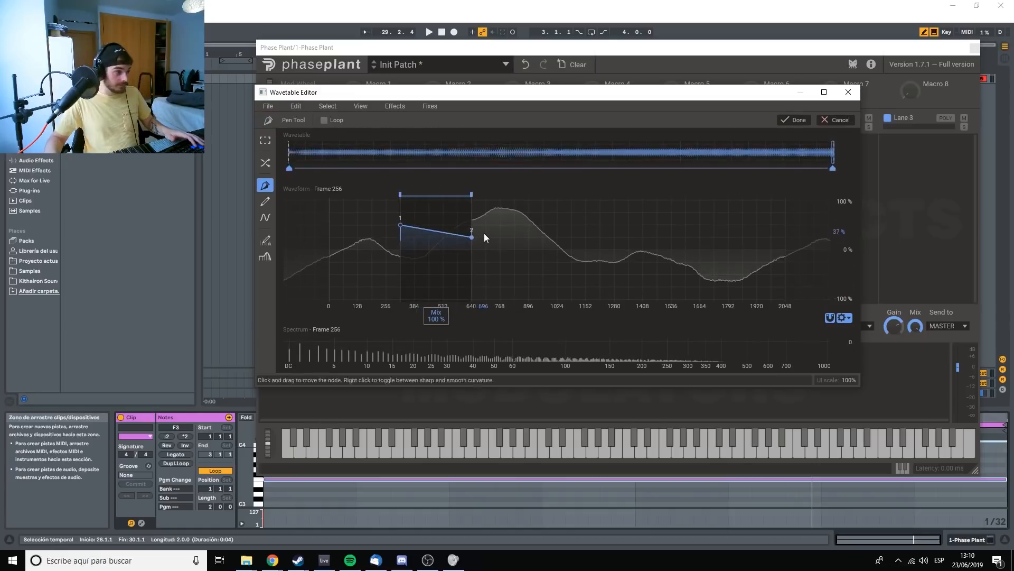
# Step: Draw an irregular freehand curve with the Brush tool over the middle of the sine waveform in frame 256
pyautogui.click(266, 202)
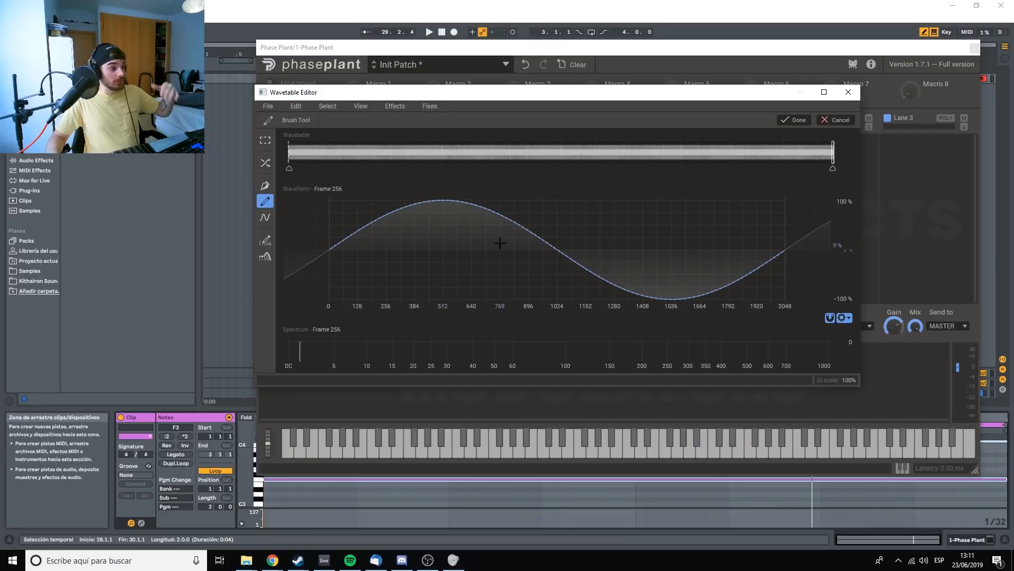
pyautogui.moveTo(463, 217); pyautogui.dragTo(603, 238)
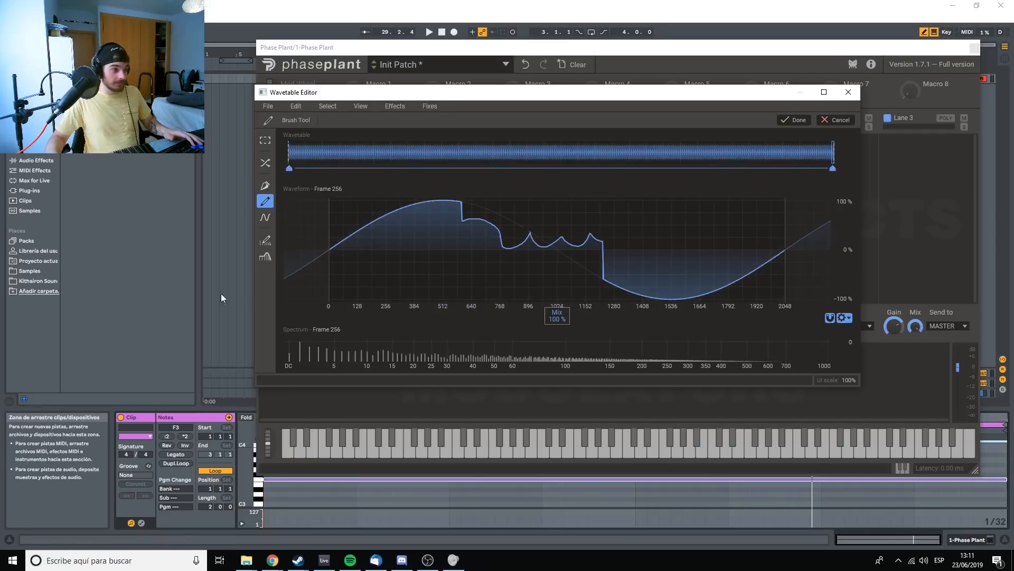
# Step: Insert a Wave tool triangle between about 768 and 1470 with repeat 3.41, phase 312°, origin 40% and mix 68%
pyautogui.click(264, 218)
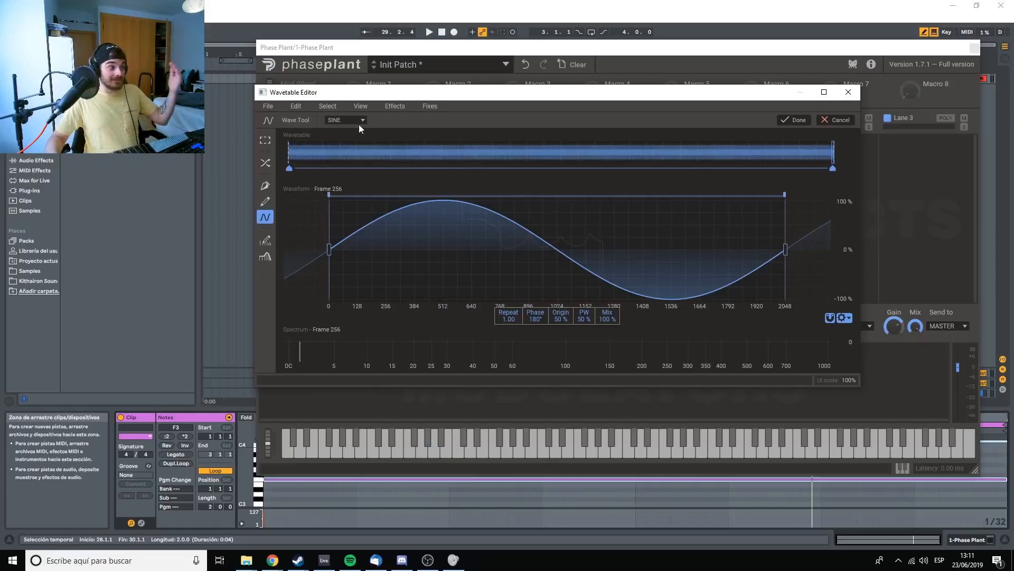
pyautogui.moveTo(329, 243); pyautogui.dragTo(500, 248)
pyautogui.moveTo(785, 249); pyautogui.dragTo(657, 258)
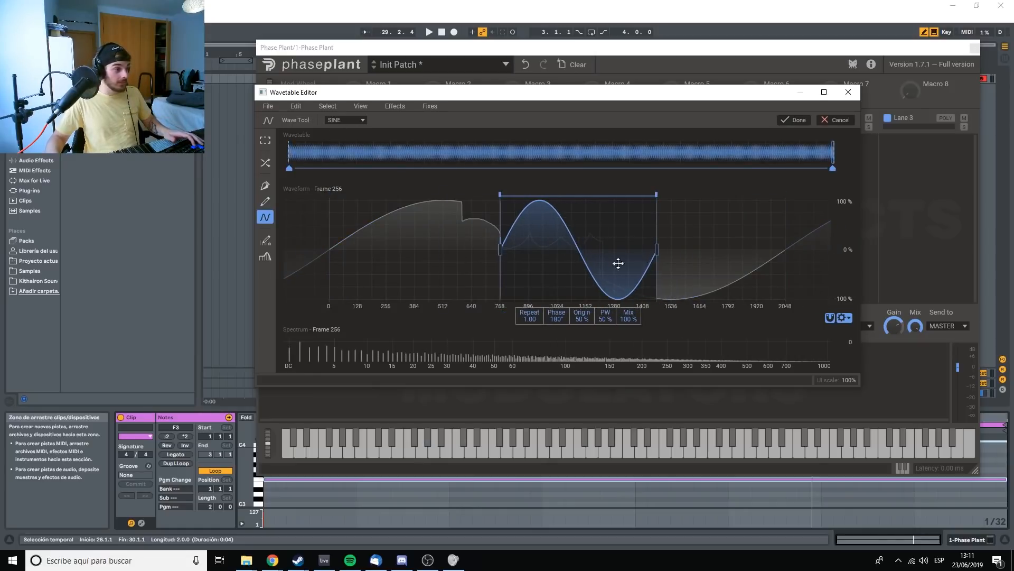
pyautogui.click(349, 122)
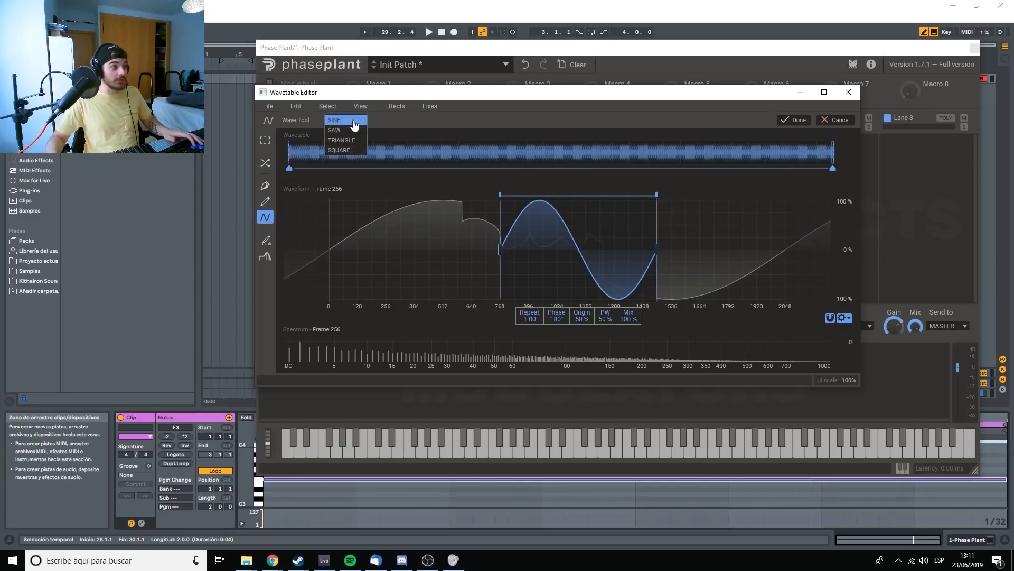
pyautogui.click(346, 138)
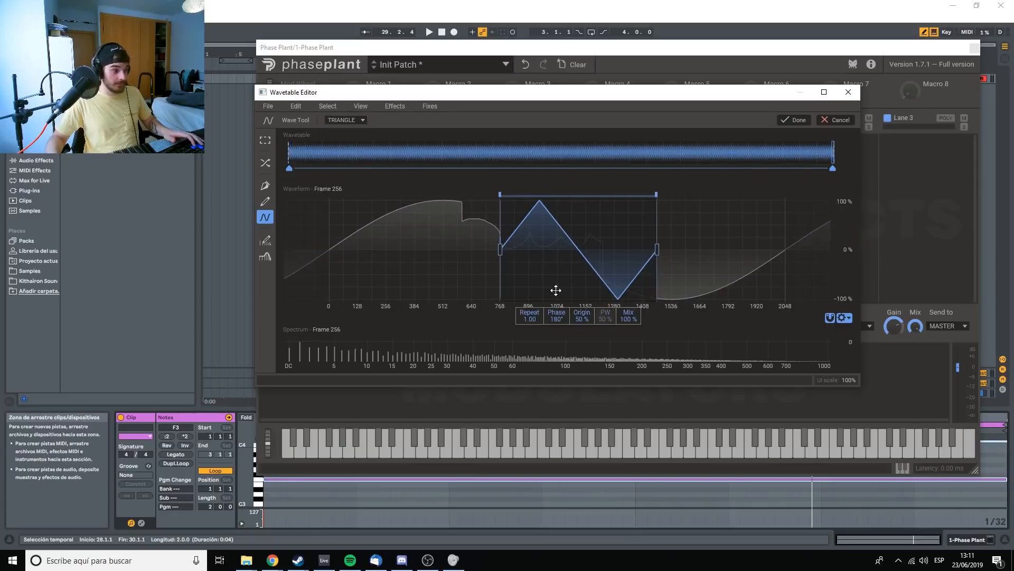
pyautogui.moveTo(557, 316); pyautogui.dragTo(620, 325)
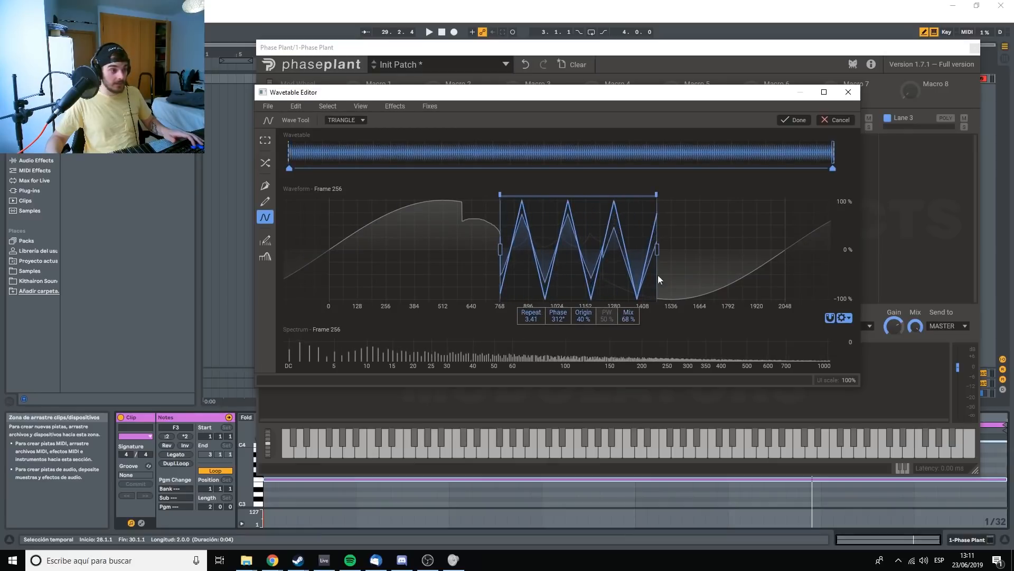
# Step: Raise a few harmonics around 23 to 28 and near 100 with the Harmonic Edit Tool
pyautogui.click(264, 245)
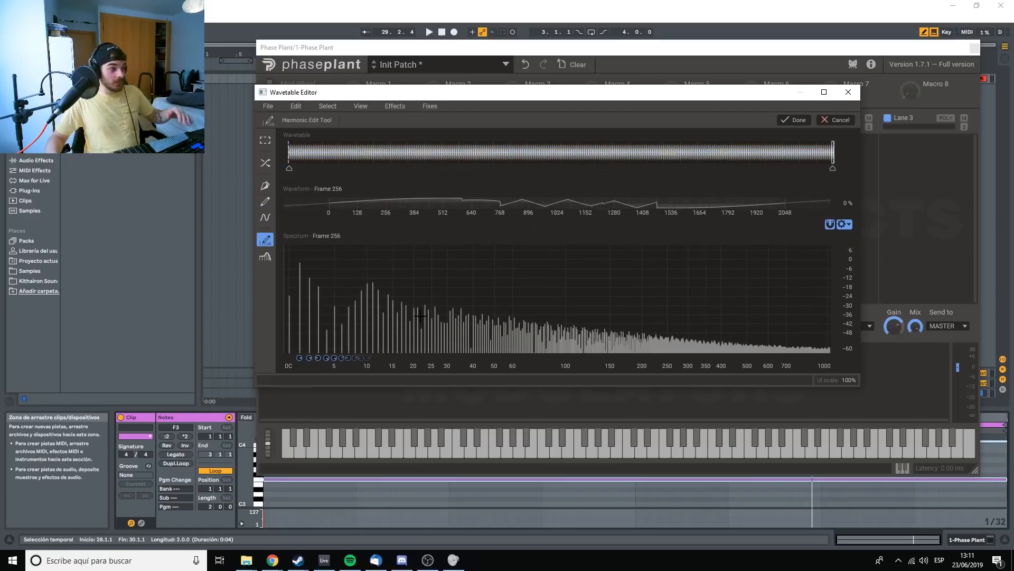
pyautogui.moveTo(425, 272)
pyautogui.mouseDown()
pyautogui.moveTo(432, 306)
pyautogui.moveTo(454, 307)
pyautogui.mouseUp()
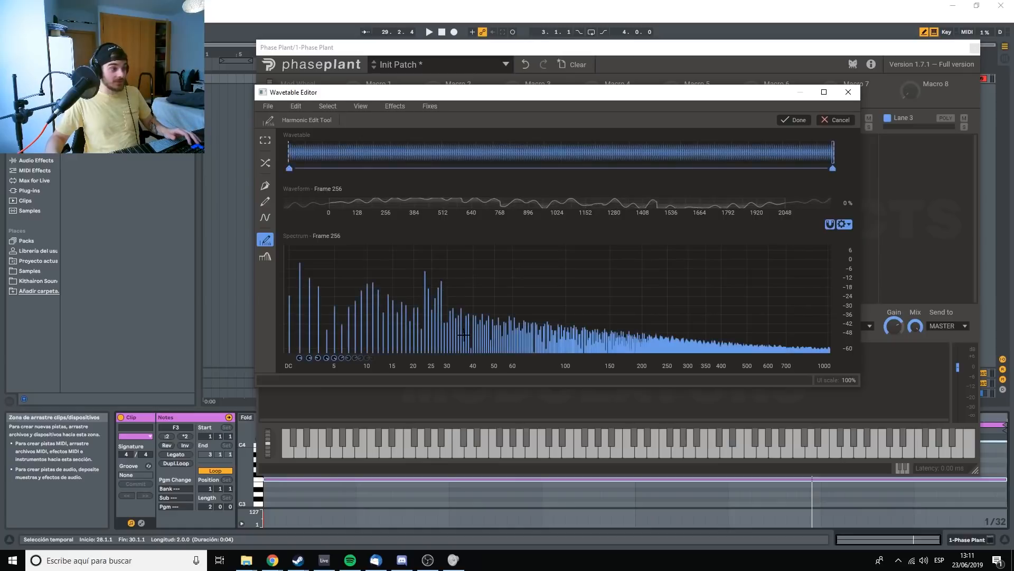
pyautogui.moveTo(565, 322); pyautogui.dragTo(560, 280)
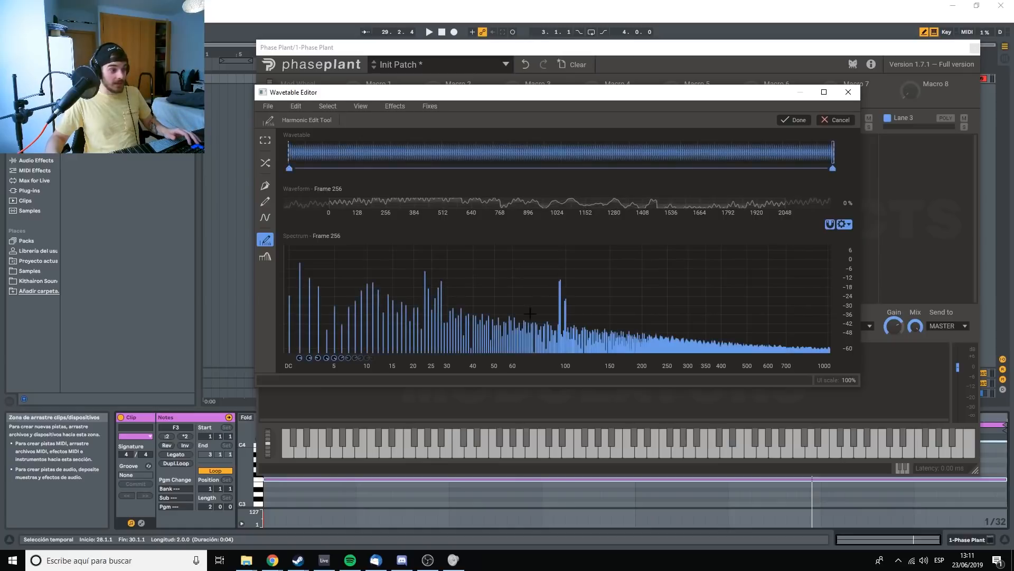
# Step: Apply a low-pass Filter Tool to the spectrum with cutoff 111.504, Q 3.036 and slope 20.11 dB/oct
pyautogui.click(267, 256)
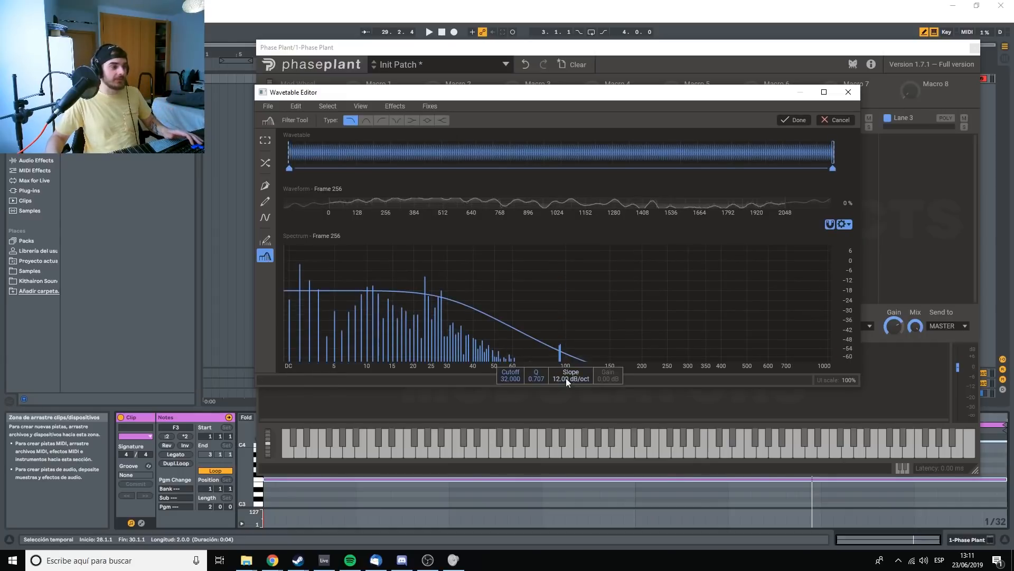
pyautogui.moveTo(570, 376); pyautogui.dragTo(538, 384)
pyautogui.moveTo(511, 378); pyautogui.dragTo(511, 350)
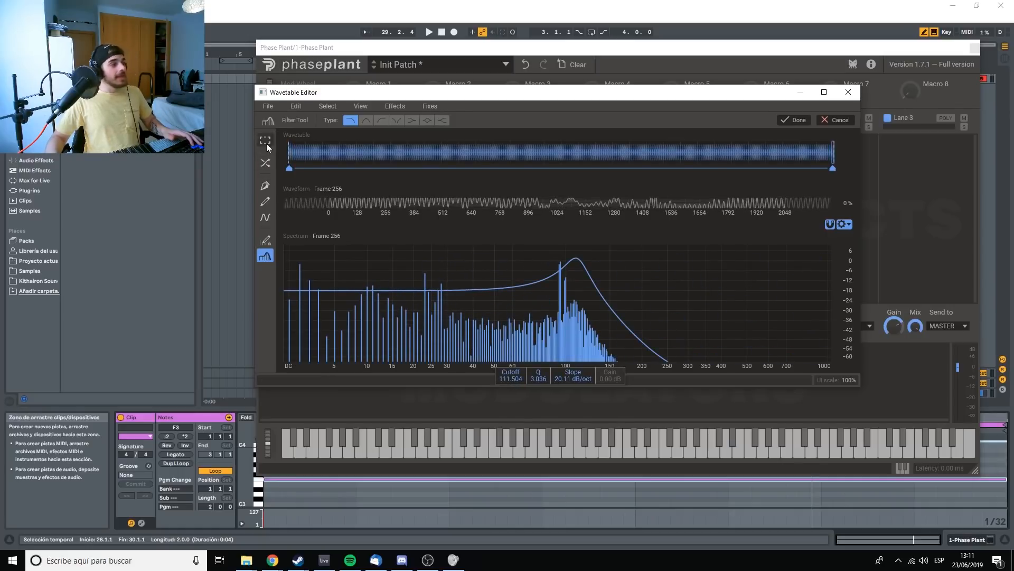
pyautogui.click(266, 144)
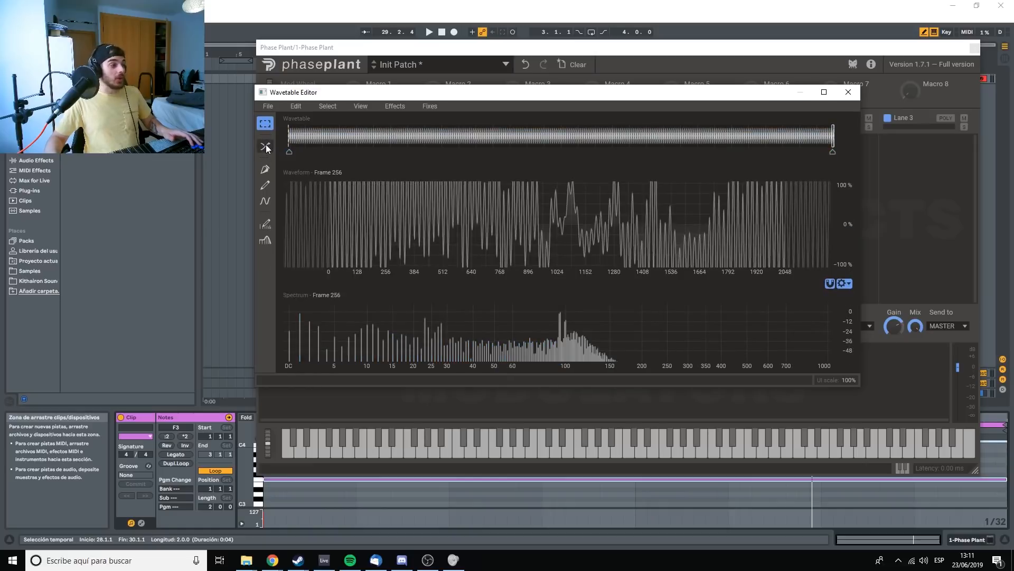
# Step: Start the Morph Tool on the wavetable and set its morph type to Spectral
pyautogui.click(266, 146)
pyautogui.click(360, 121)
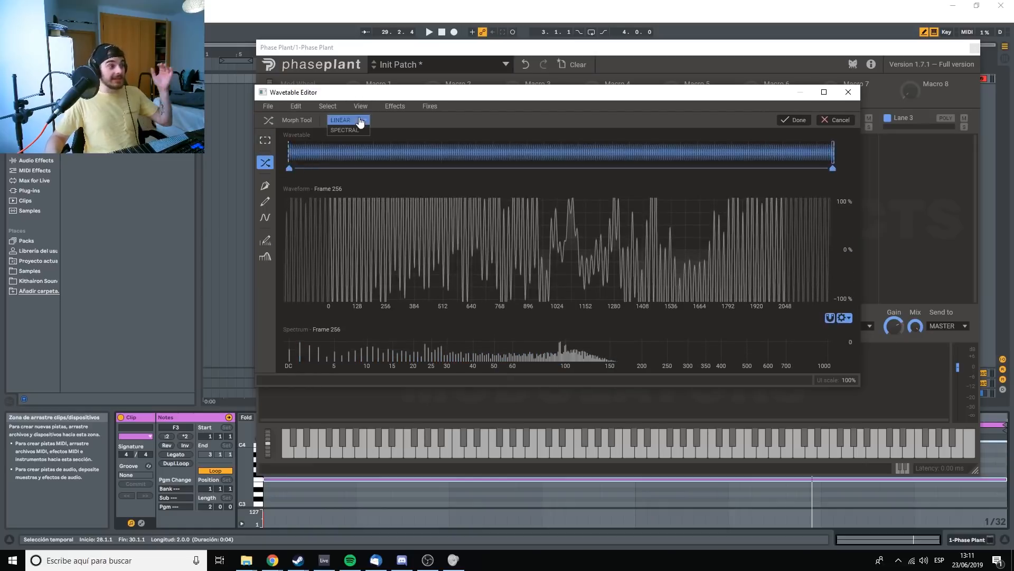
pyautogui.click(356, 120)
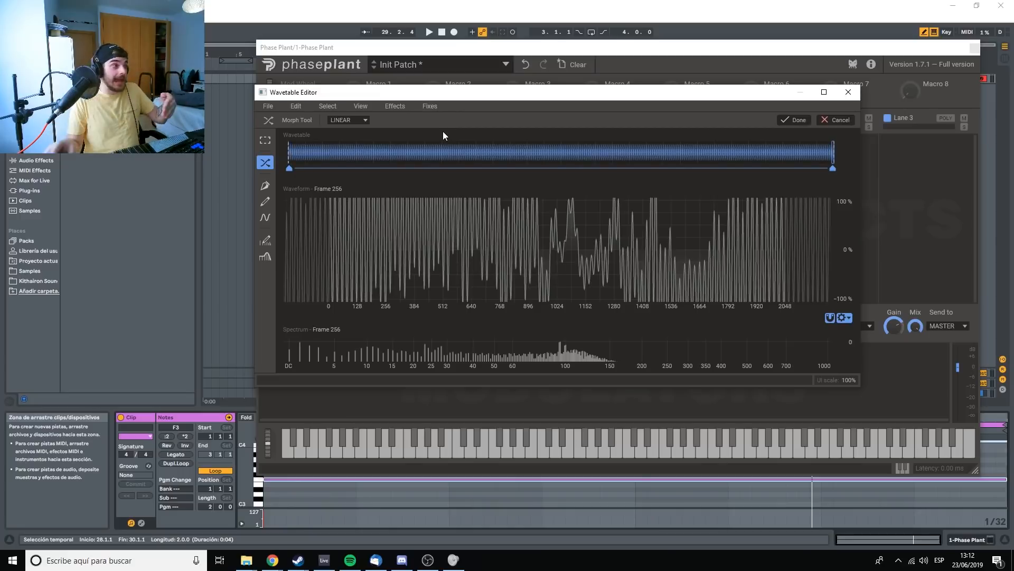
pyautogui.click(358, 122)
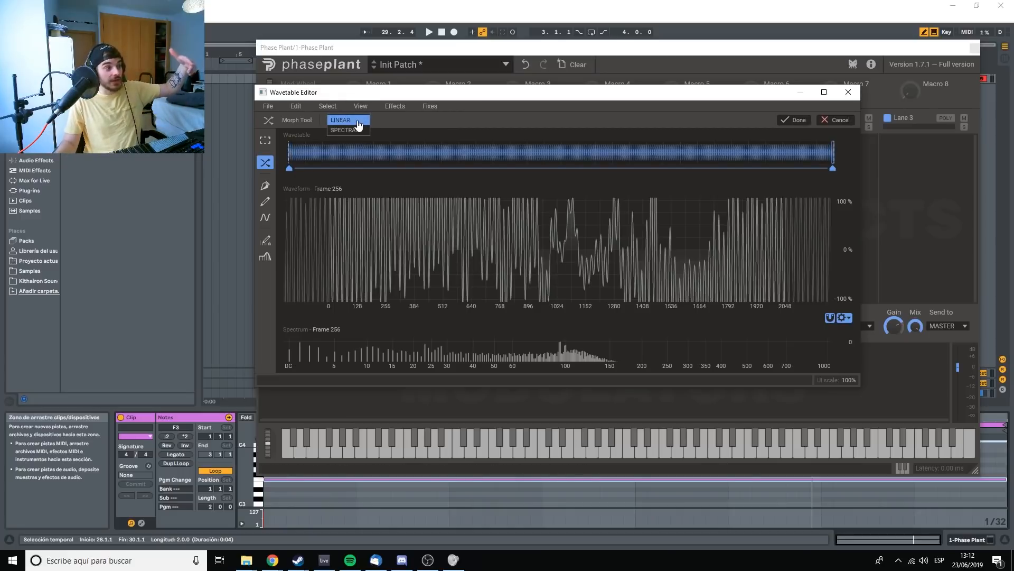
pyautogui.click(396, 119)
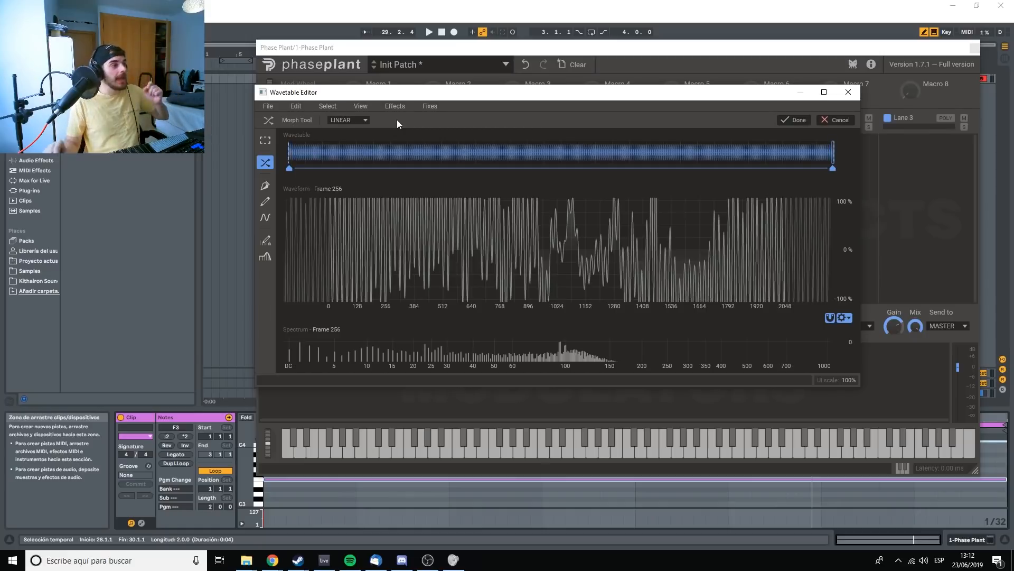
pyautogui.click(352, 121)
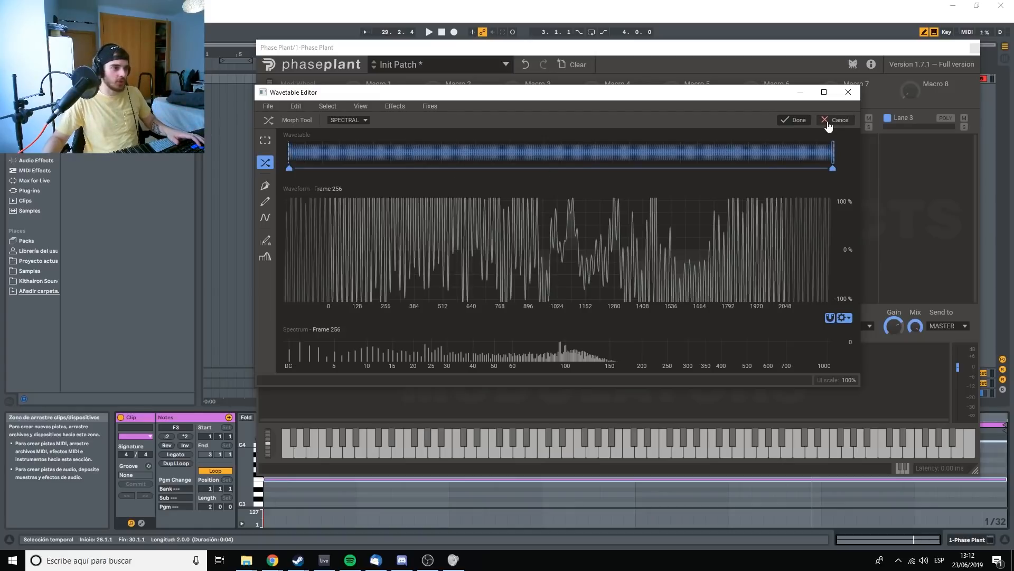
# Step: Leave the Morph Tool and apply the Normalize and Remove DC fixes to the wavetable
pyautogui.click(799, 120)
pyautogui.click(396, 106)
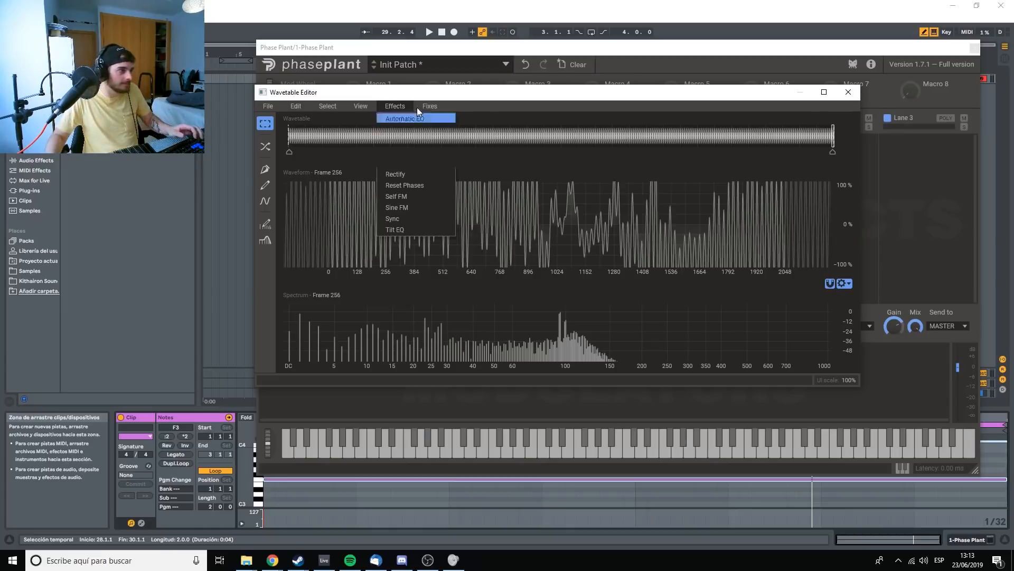
pyautogui.moveTo(423, 110)
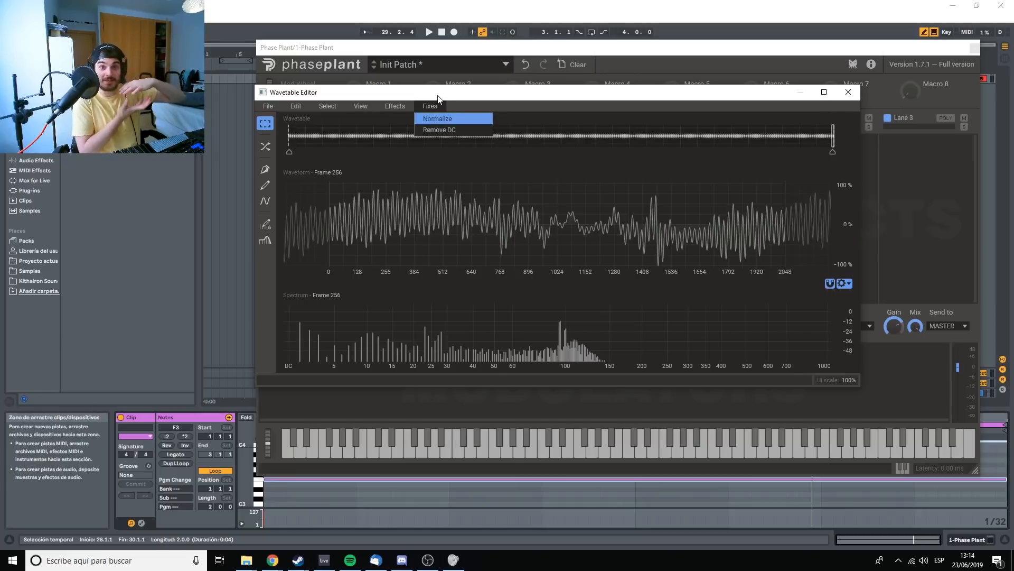
pyautogui.click(453, 132)
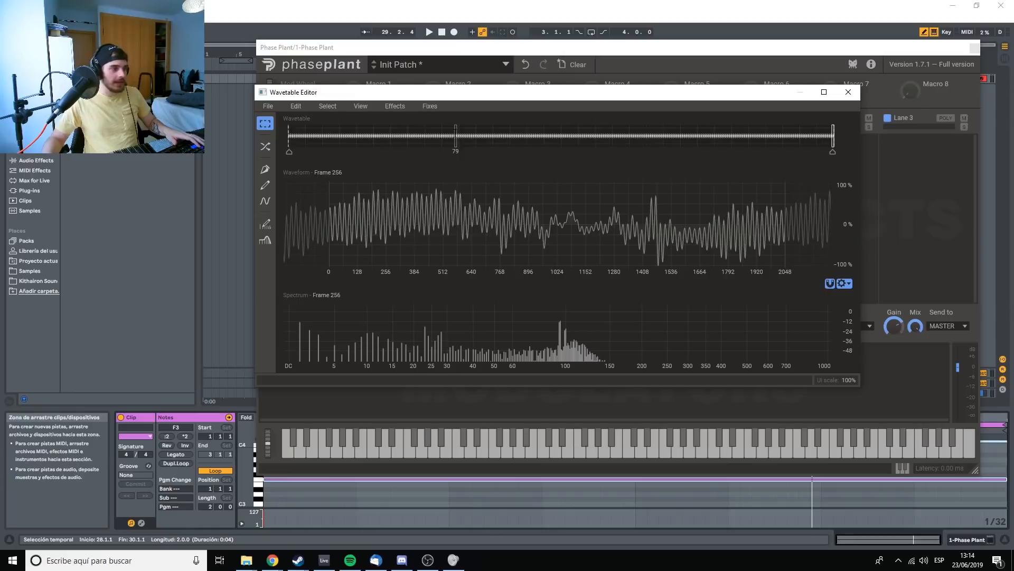
# Step: Look over the Wavetable Editor's remaining commands and close the editor
pyautogui.click(427, 106)
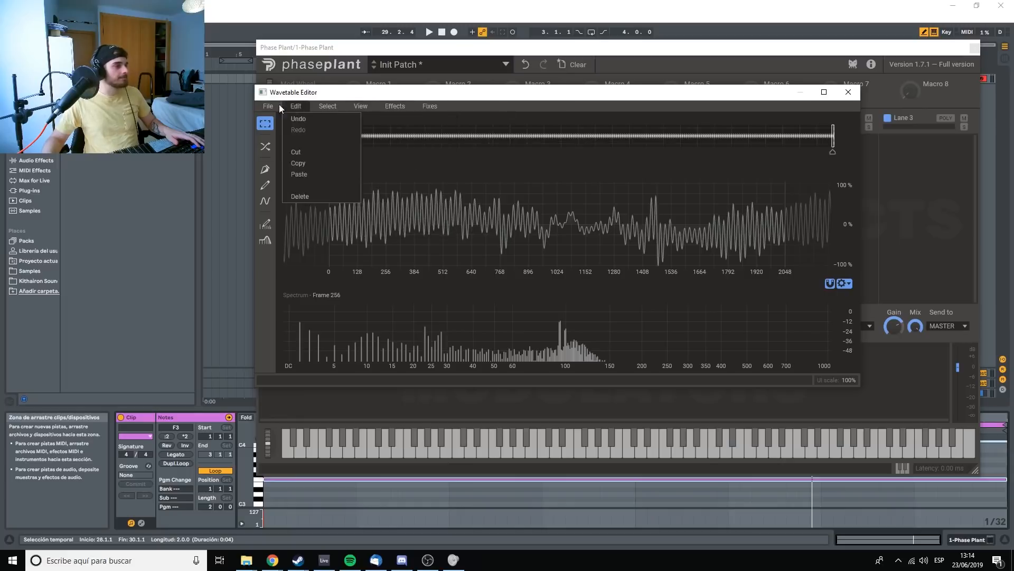
pyautogui.moveTo(361, 105)
pyautogui.click(849, 92)
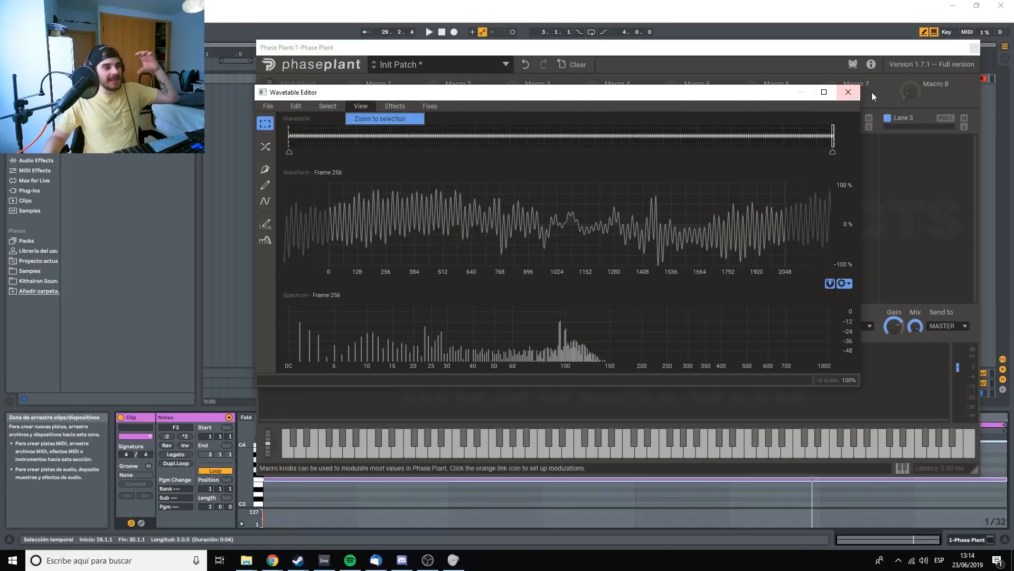
pyautogui.click(848, 92)
# Step: Add a Distortion module below the Acidic wavetable, adjusting its drive and bias while playing notes
pyautogui.click(385, 249)
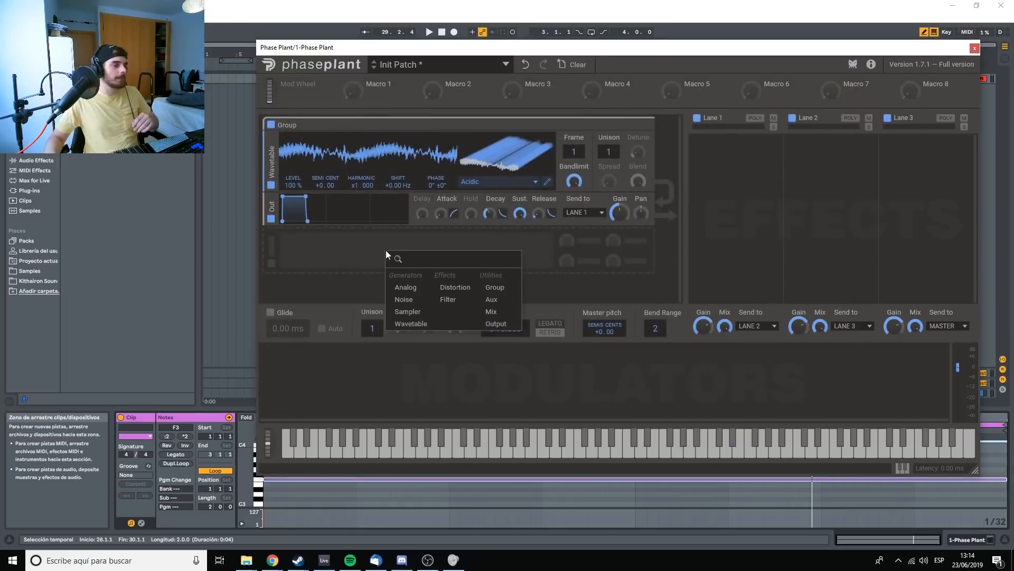
pyautogui.click(450, 289)
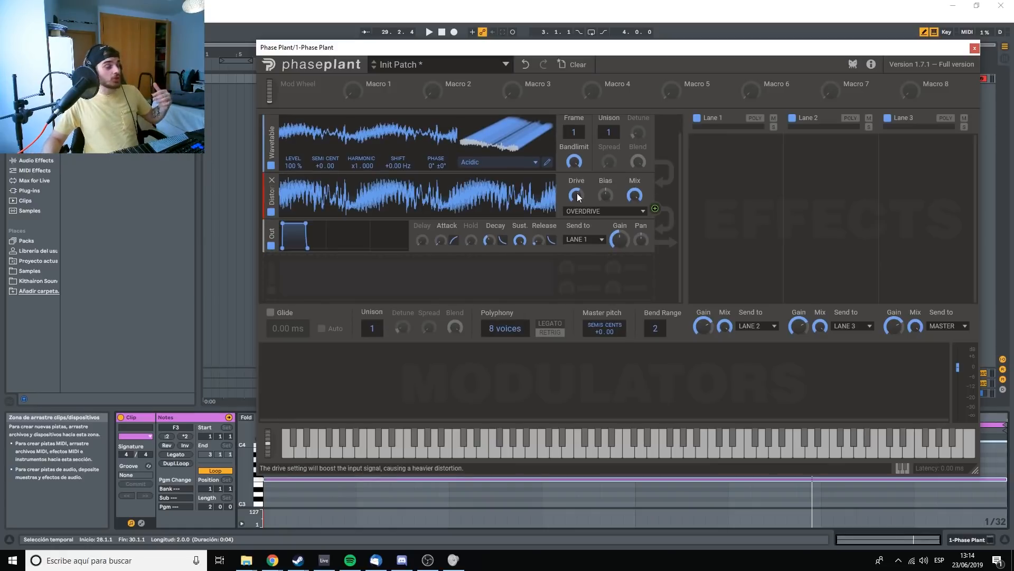
pyautogui.moveTo(577, 193); pyautogui.dragTo(606, 143)
pyautogui.press('space')
pyautogui.press('space')
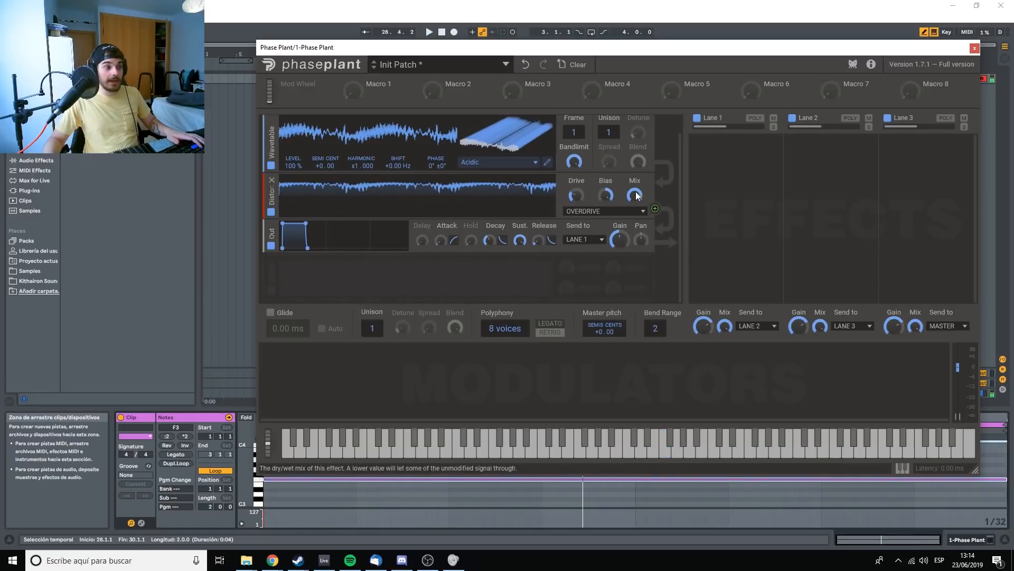
# Step: Lower the Overdrive distortion's mix, and remove the Distortion module from the group after checking its distortion types
pyautogui.moveTo(636, 195); pyautogui.dragTo(636, 227)
pyautogui.press('space')
pyautogui.press('space')
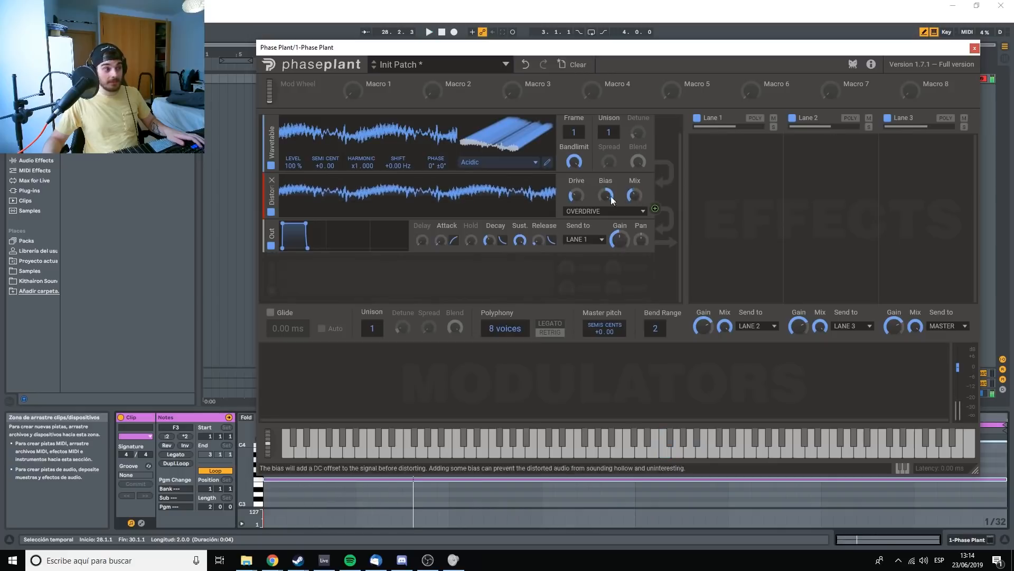
pyautogui.click(589, 213)
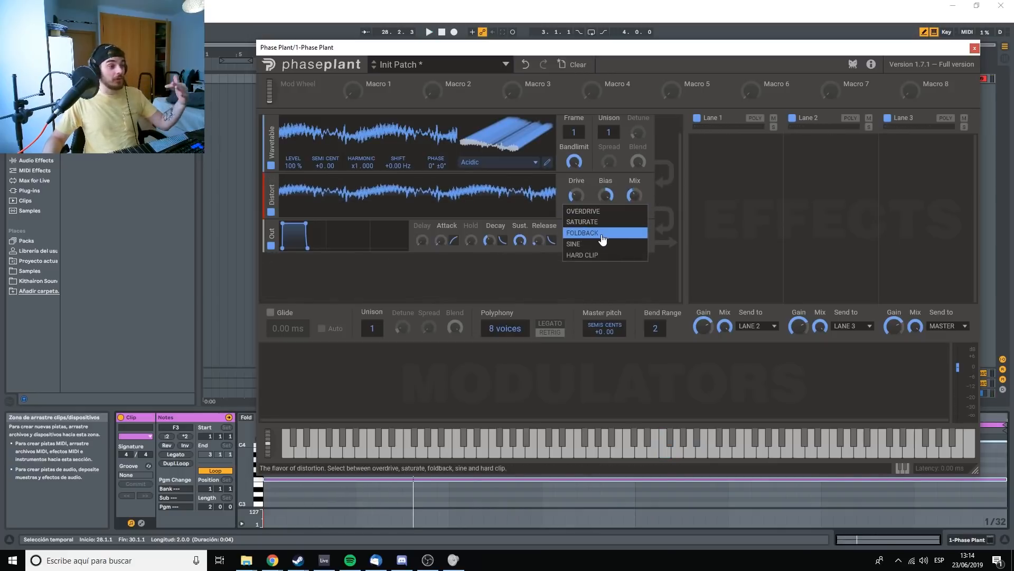
pyautogui.click(271, 182)
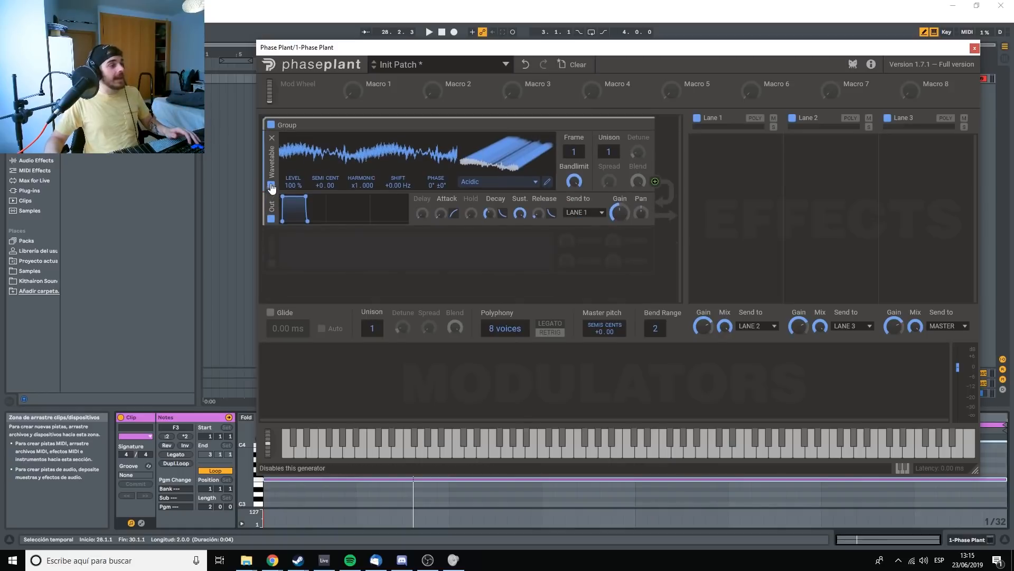
# Step: Add a Filter module below the Acidic wavetable and adjust its cutoff and Q
pyautogui.click(284, 247)
pyautogui.click(347, 294)
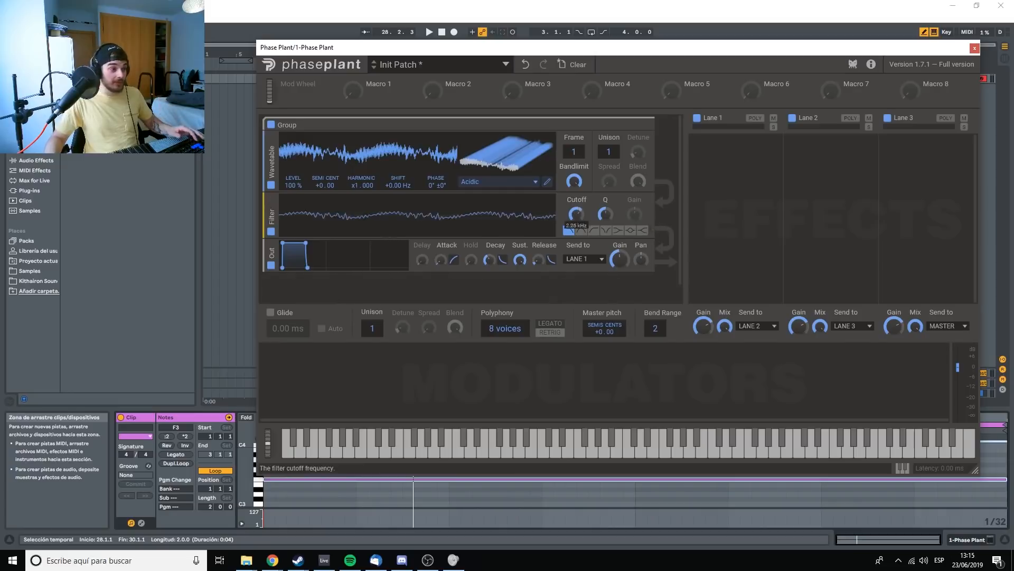
pyautogui.moveTo(607, 214); pyautogui.dragTo(607, 224)
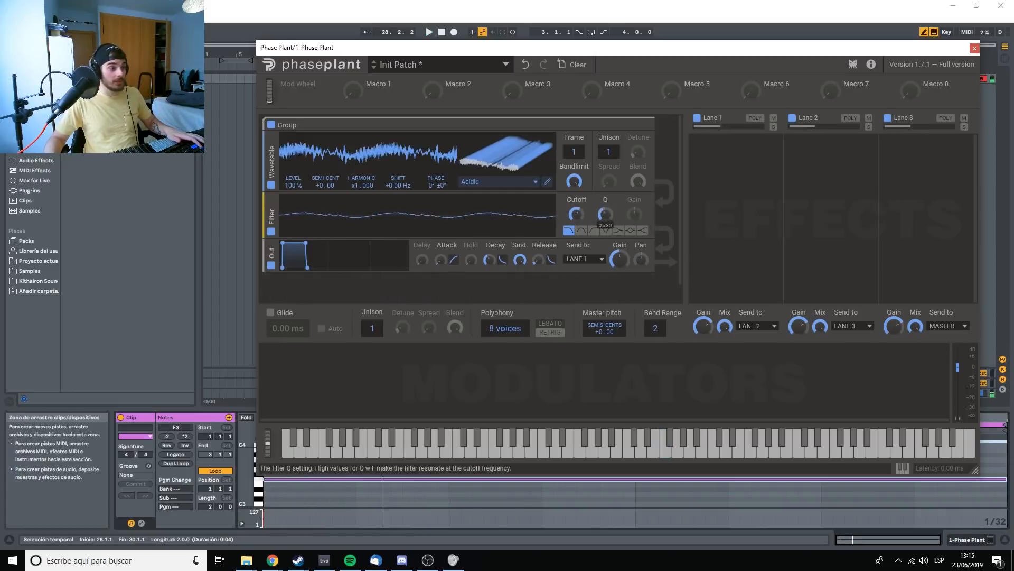
# Step: Switch the filter through several modes, including high pass and low shelf, and remove the Filter module
pyautogui.click(581, 230)
pyautogui.click(594, 231)
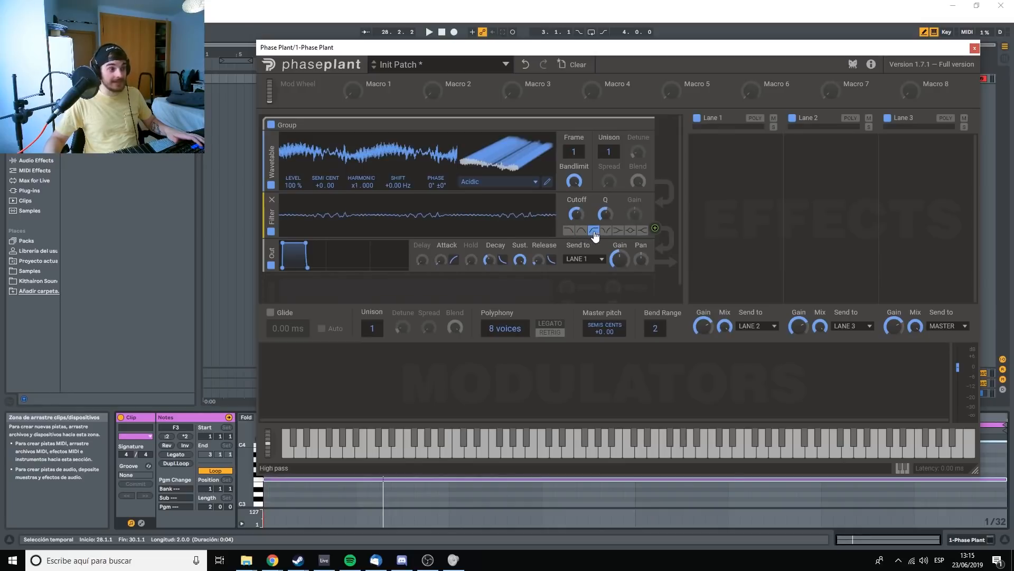
pyautogui.click(617, 231)
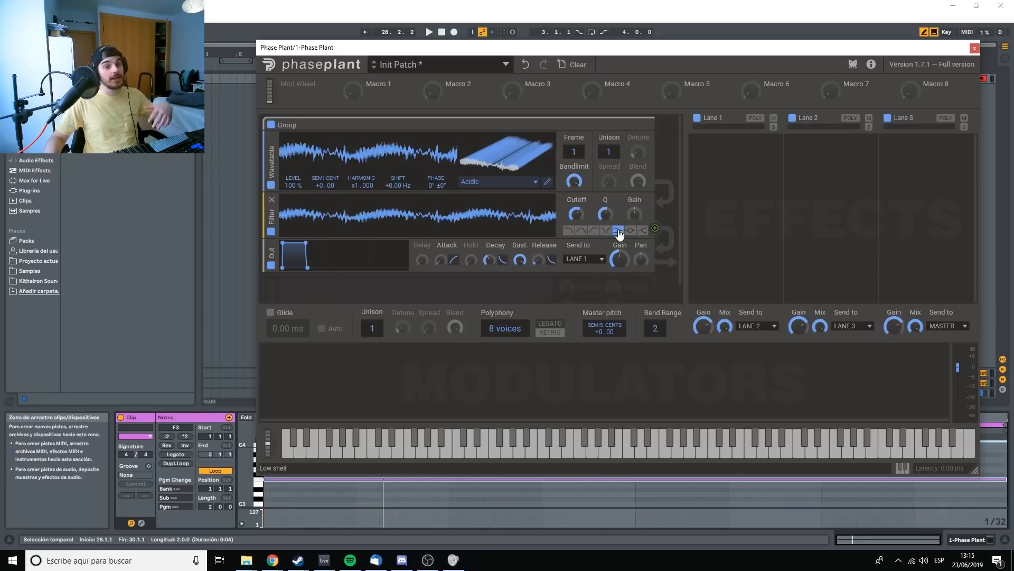
pyautogui.click(631, 233)
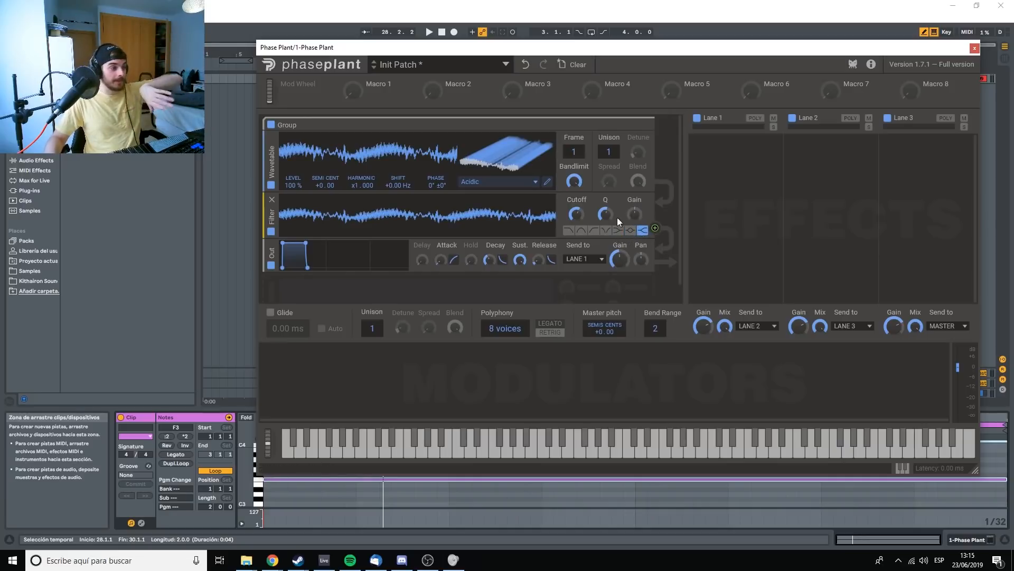
pyautogui.click(644, 231)
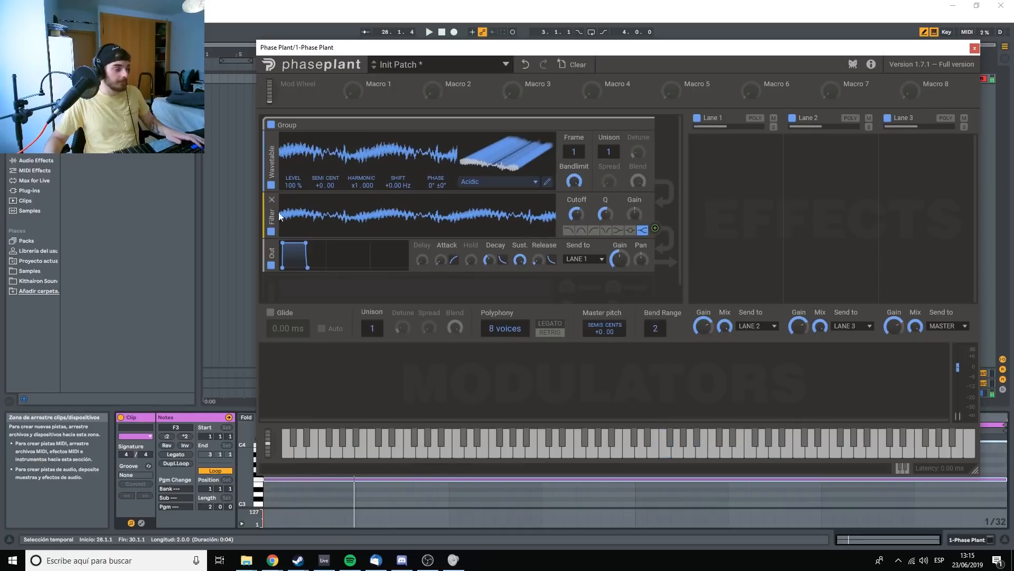
pyautogui.click(271, 201)
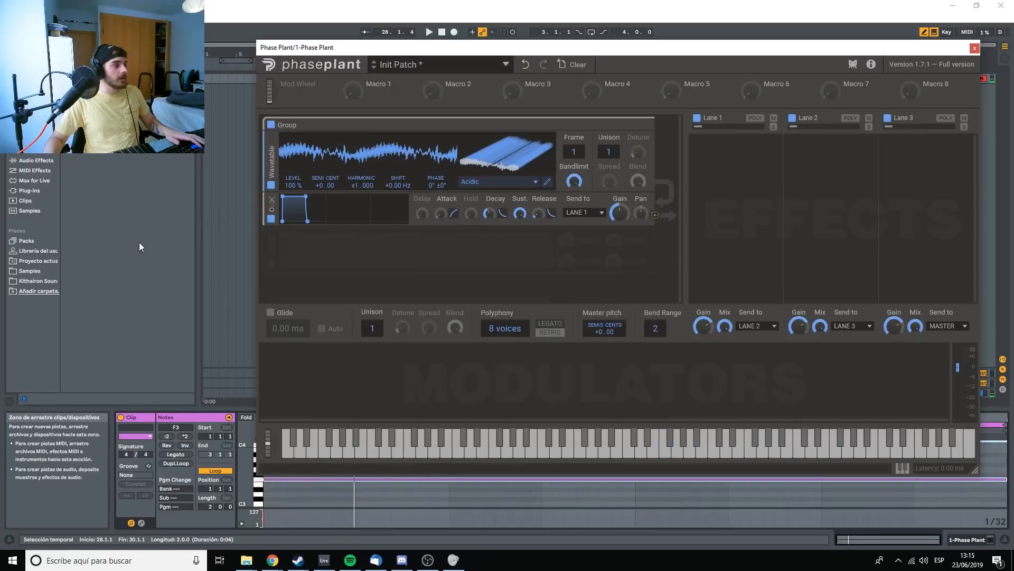
# Step: Add an empty second group, and remove both it and the first group's Output module
pyautogui.click(313, 250)
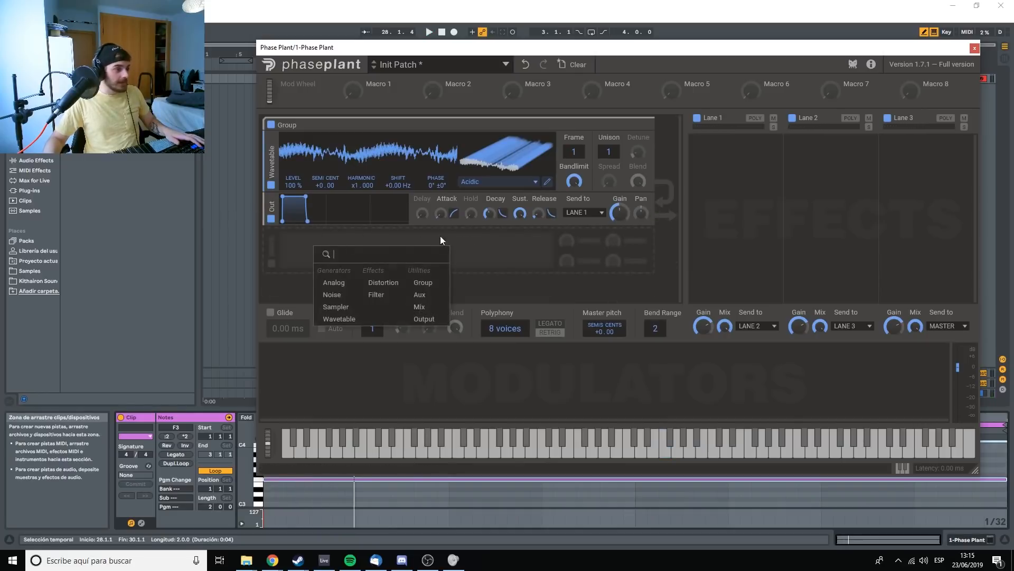
pyautogui.click(433, 287)
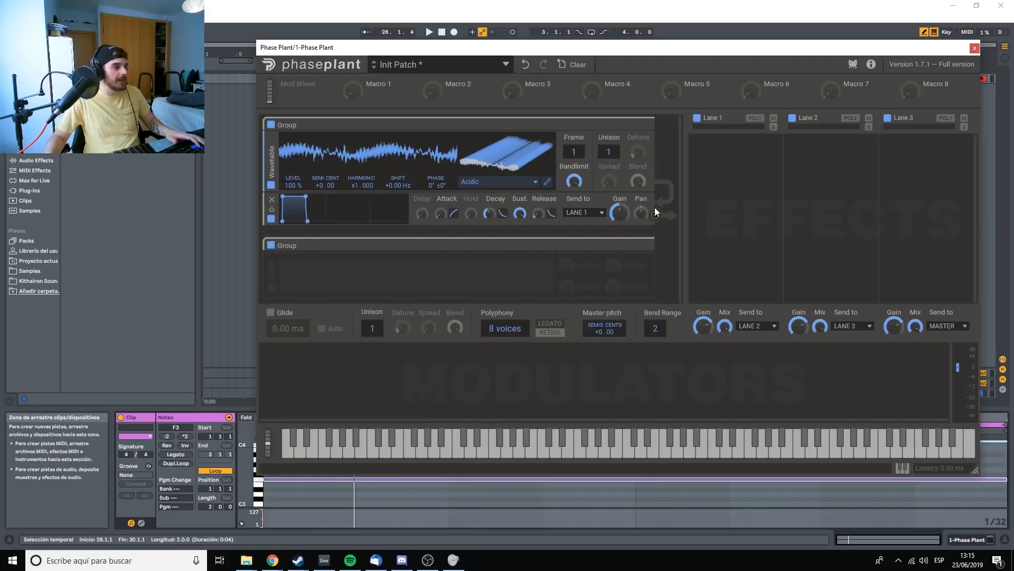
pyautogui.click(270, 201)
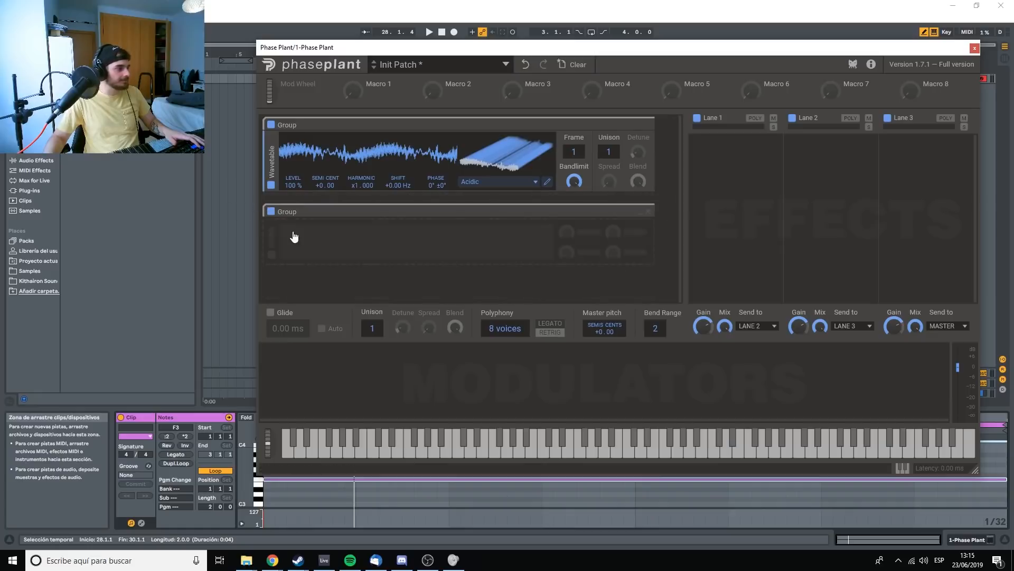
pyautogui.click(647, 212)
# Step: Add a second Wavetable generator and an Output module below the Acidic wavetable in the group
pyautogui.click(390, 214)
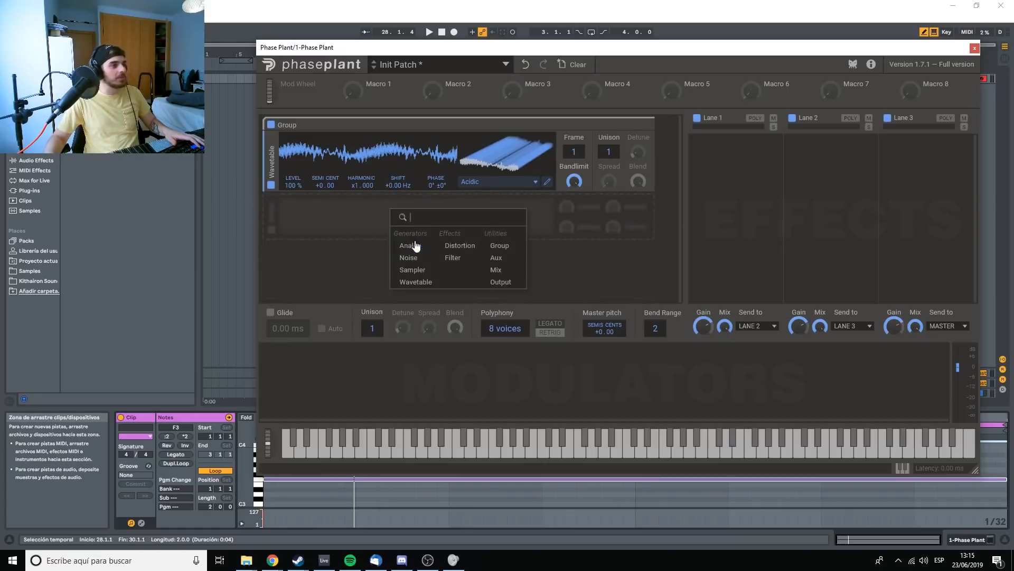
pyautogui.click(415, 283)
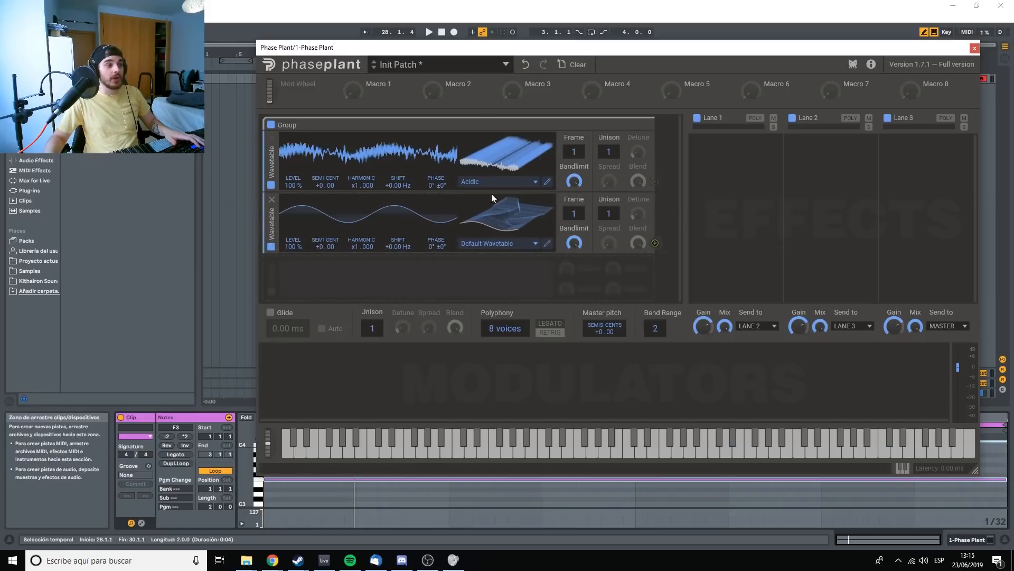
pyautogui.click(464, 274)
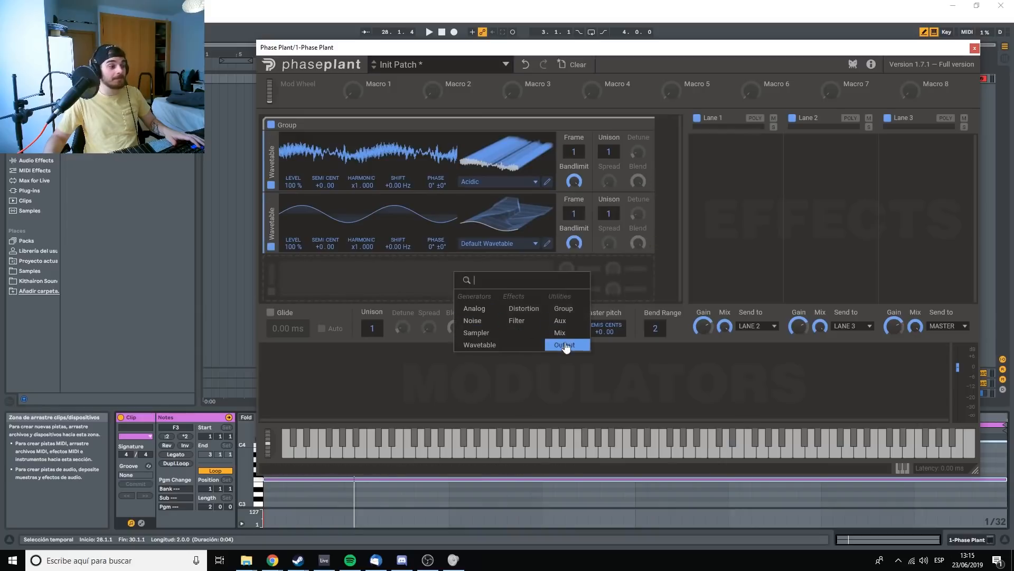
pyautogui.click(565, 345)
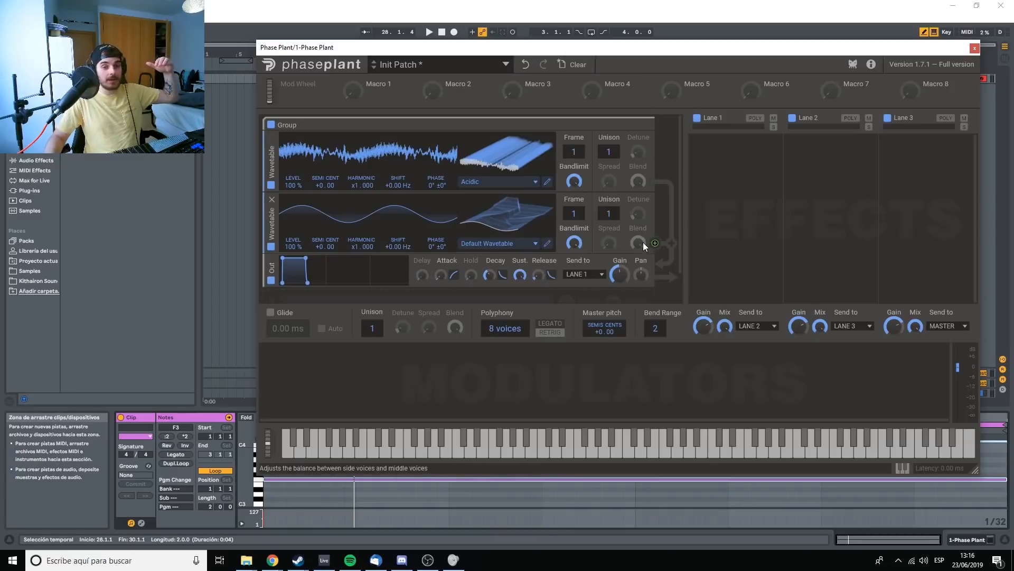
# Step: Add a second group and move the Default Wavetable generator and the Output module into it
pyautogui.scroll(-1, 368, 271)
pyautogui.click(368, 271)
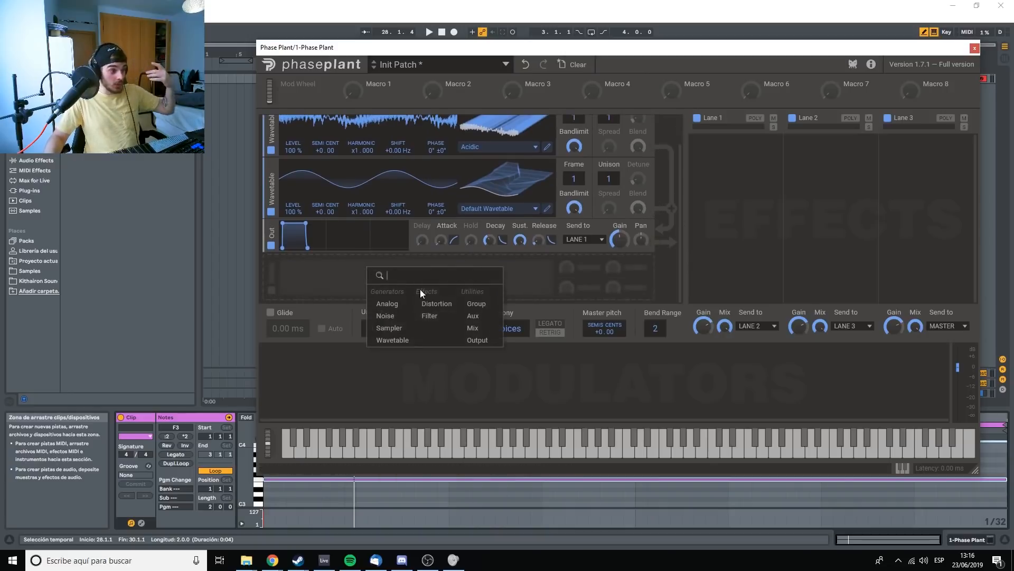
pyautogui.click(478, 302)
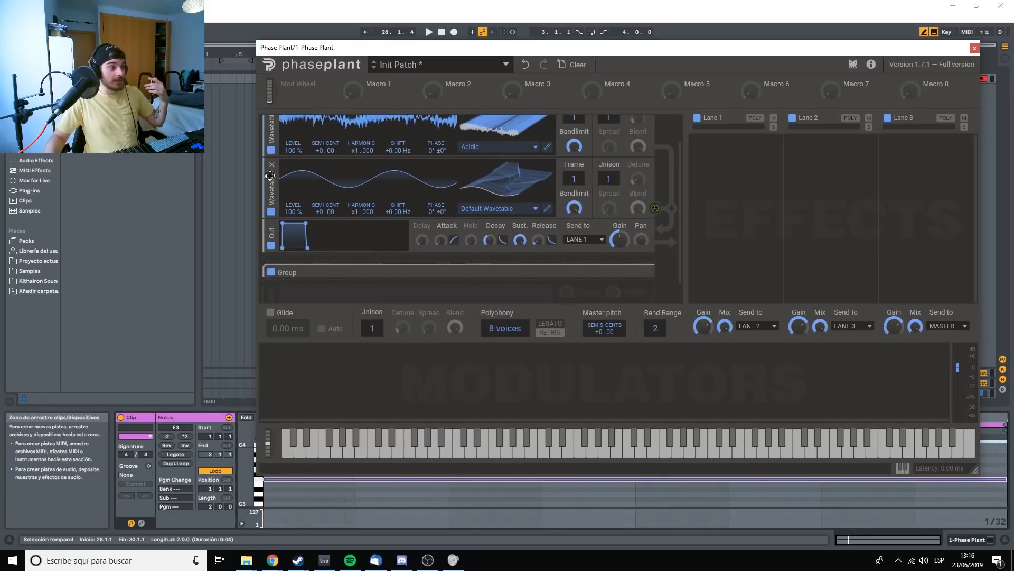
pyautogui.moveTo(270, 176); pyautogui.dragTo(306, 278)
pyautogui.scroll(-1, 297, 243)
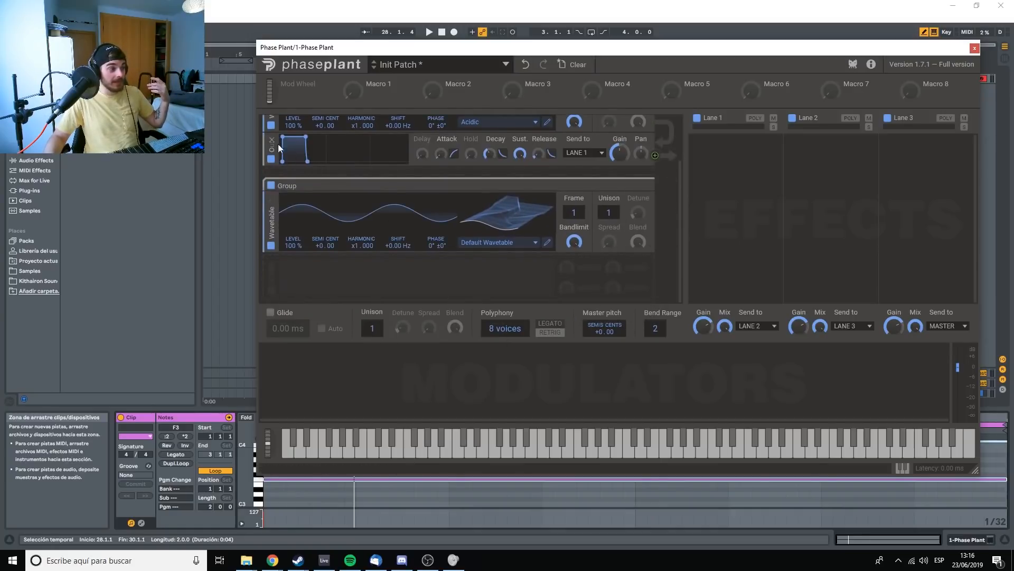
pyautogui.moveTo(267, 145); pyautogui.dragTo(272, 263)
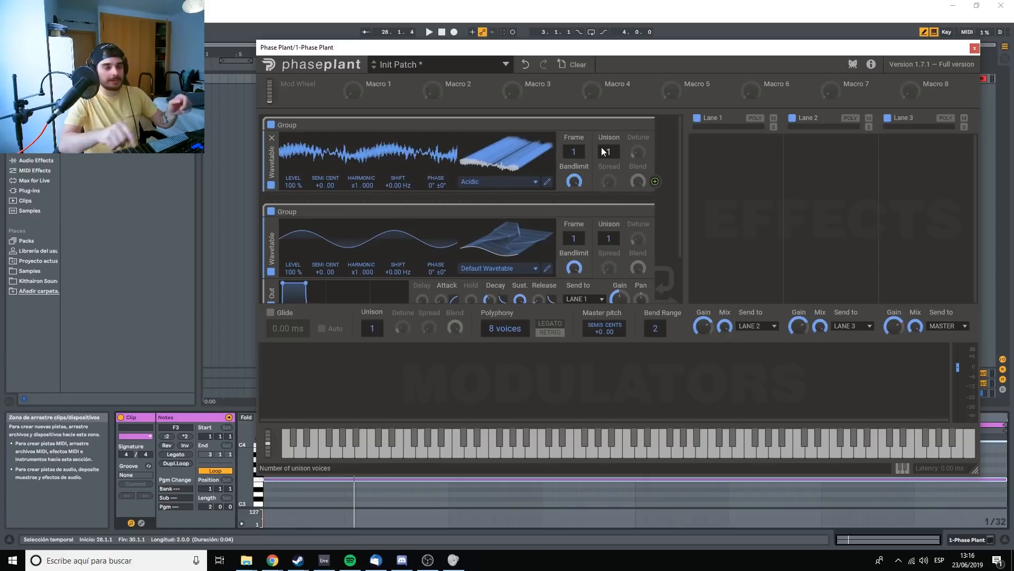
# Step: Delete the second group together with its wavetable and Output modules
pyautogui.scroll(-3, 598, 189)
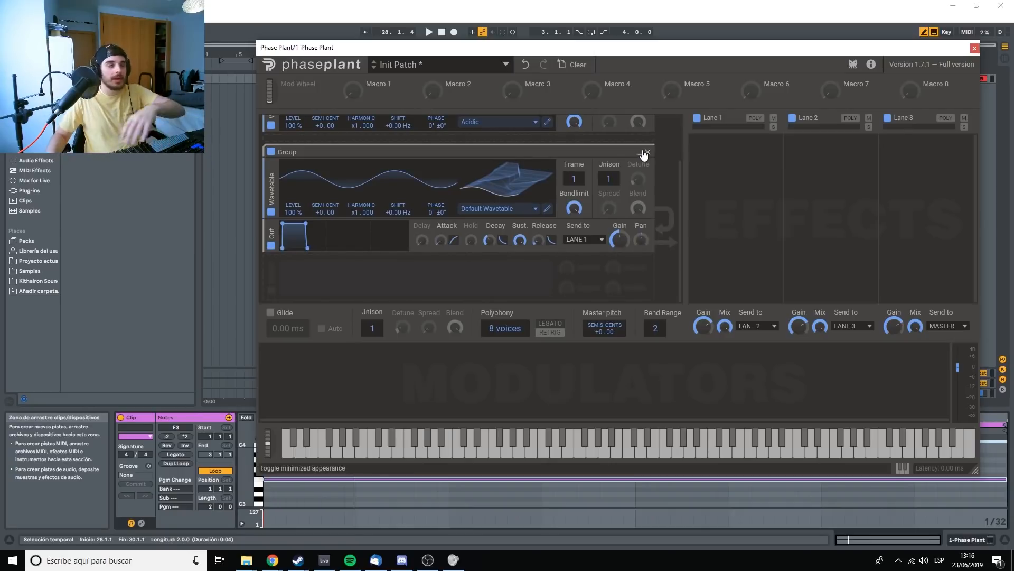
pyautogui.click(649, 153)
# Step: Add an Aux module below the Acidic wavetable and route the wavetable's audio into it through the modulation system
pyautogui.click(420, 224)
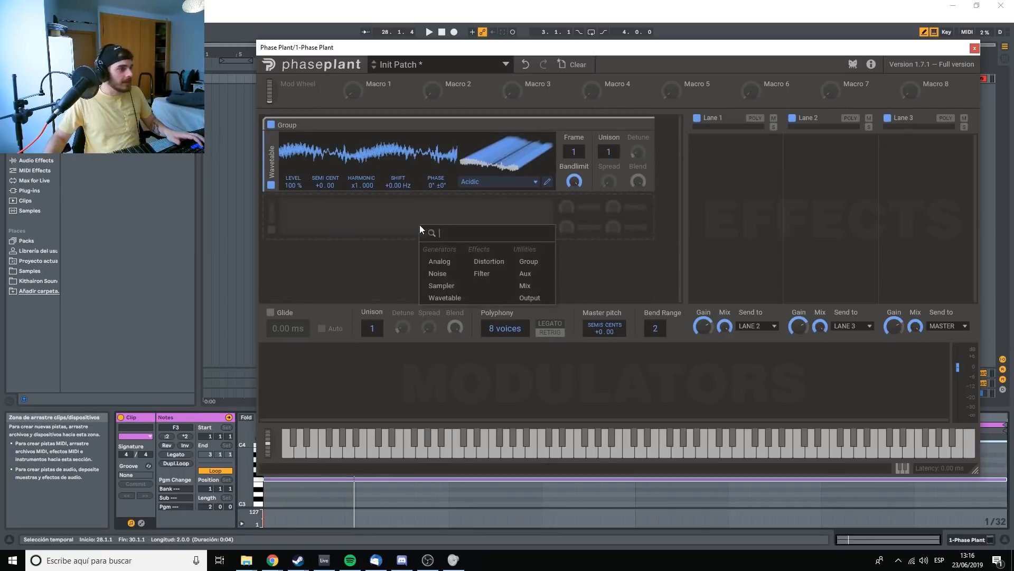
pyautogui.click(529, 276)
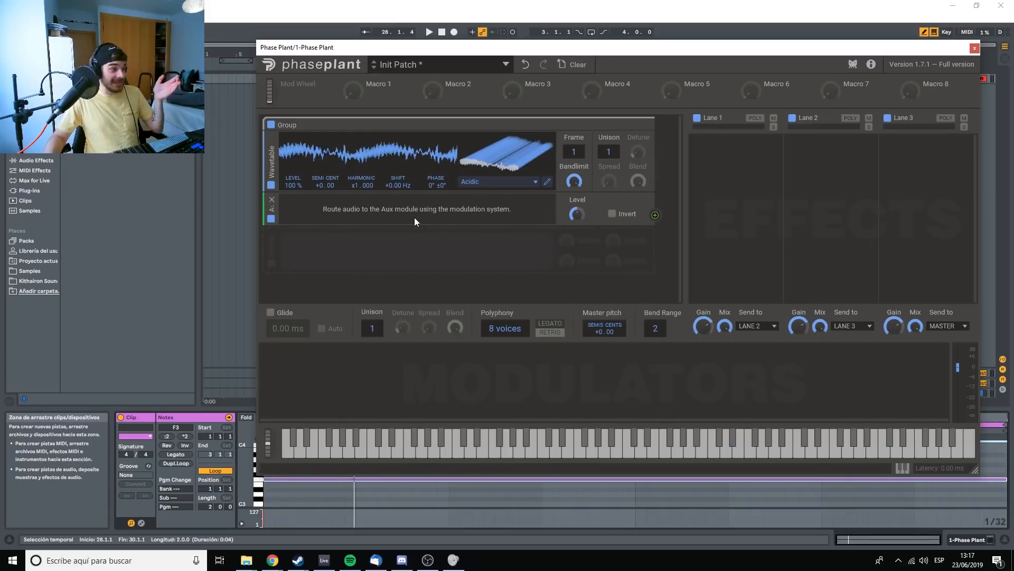
pyautogui.click(655, 182)
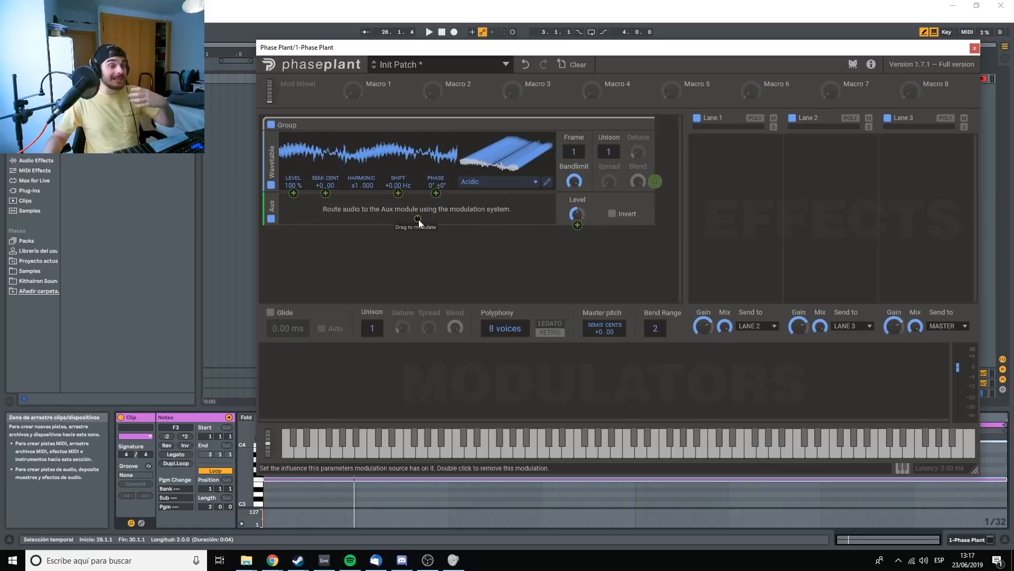
pyautogui.moveTo(418, 220); pyautogui.dragTo(418, 190)
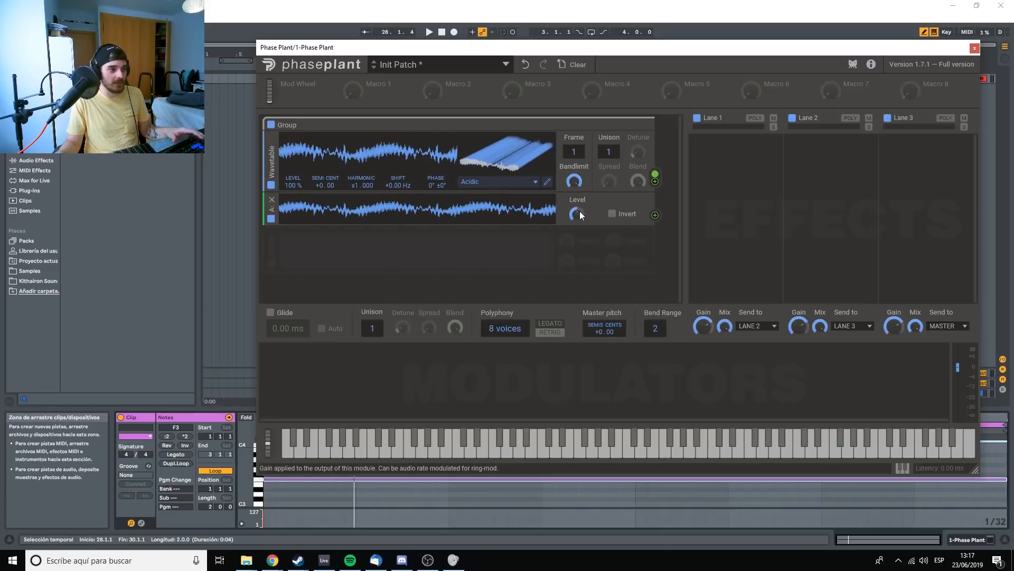
# Step: Add an Output module below the Aux module and play the clip to hear the routing
pyautogui.click(385, 254)
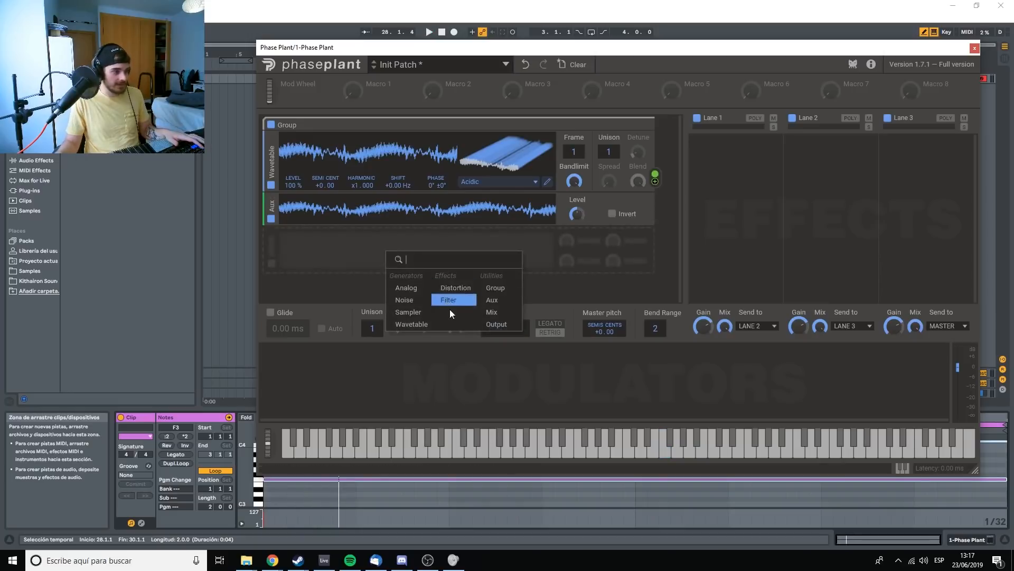
pyautogui.click(496, 323)
pyautogui.press('space')
# Step: Audition a change to the Aux module's level, reset it to the default, and invert the module's output
pyautogui.moveTo(576, 213); pyautogui.dragTo(576, 254)
pyautogui.press('space')
pyautogui.doubleClick(579, 216)
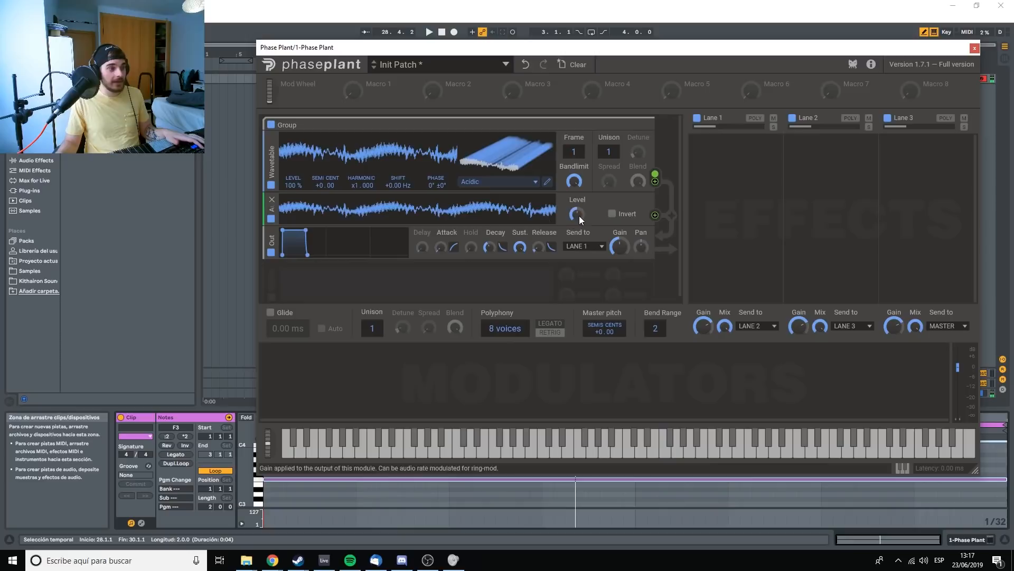
pyautogui.click(612, 214)
pyautogui.press('space')
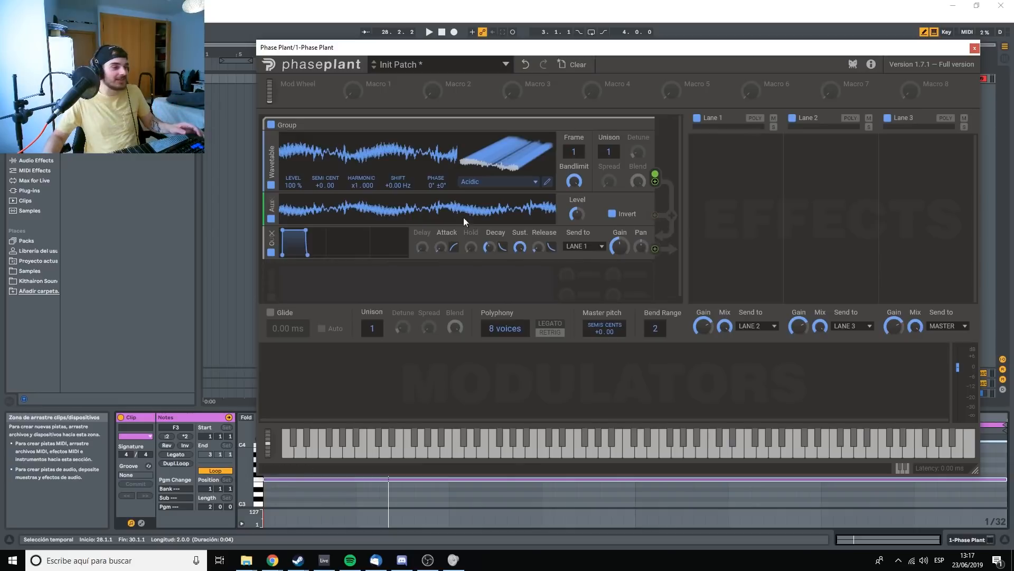
# Step: Add a second group below the first and move the Aux and Output modules into it
pyautogui.click(414, 290)
pyautogui.click(509, 317)
pyautogui.scroll(-1, 442, 267)
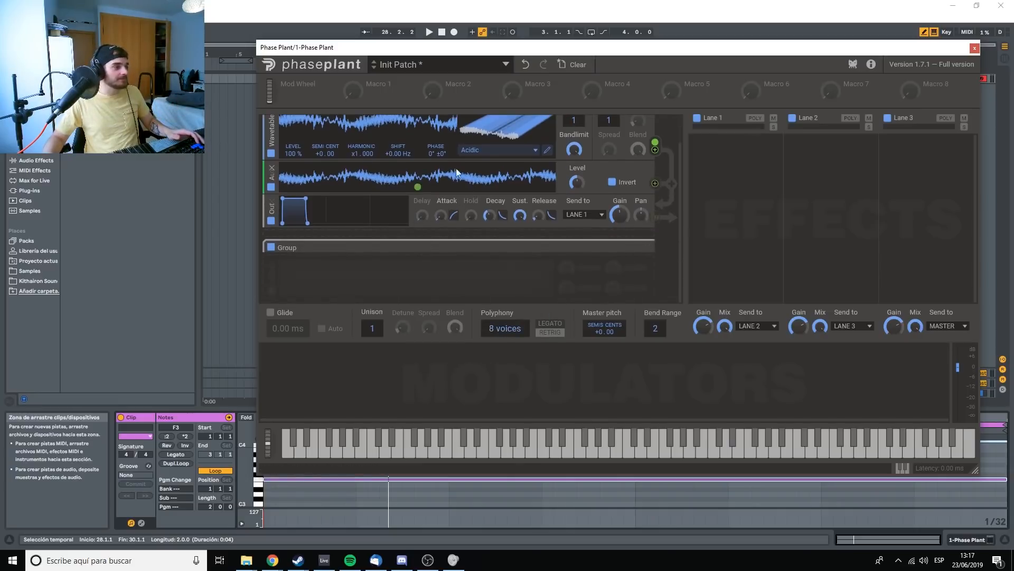
pyautogui.moveTo(272, 174); pyautogui.dragTo(278, 287)
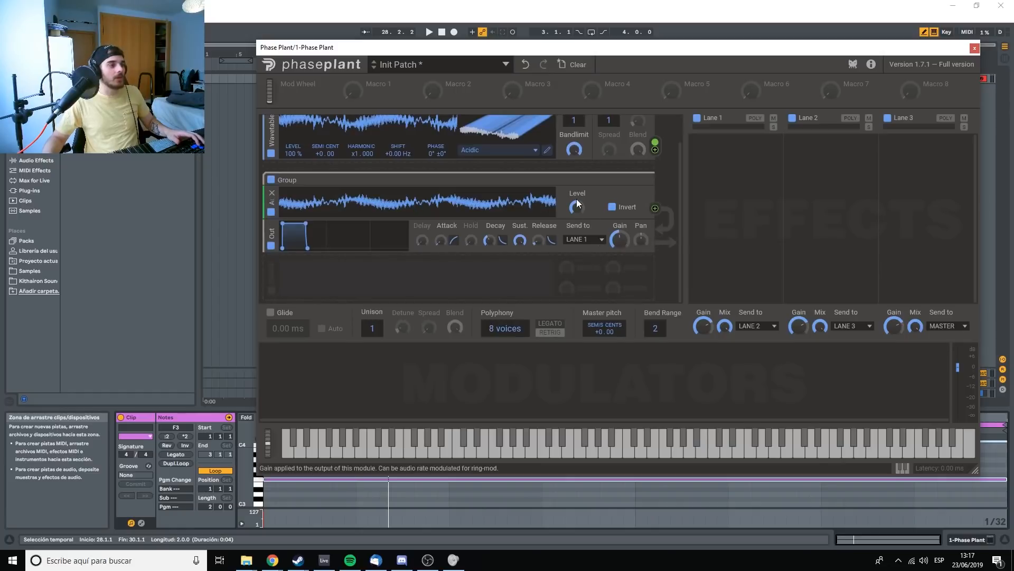
# Step: Raise the Aux module's level and compare its sound with Invert off and on
pyautogui.moveTo(576, 201); pyautogui.dragTo(575, 180)
pyautogui.click(612, 206)
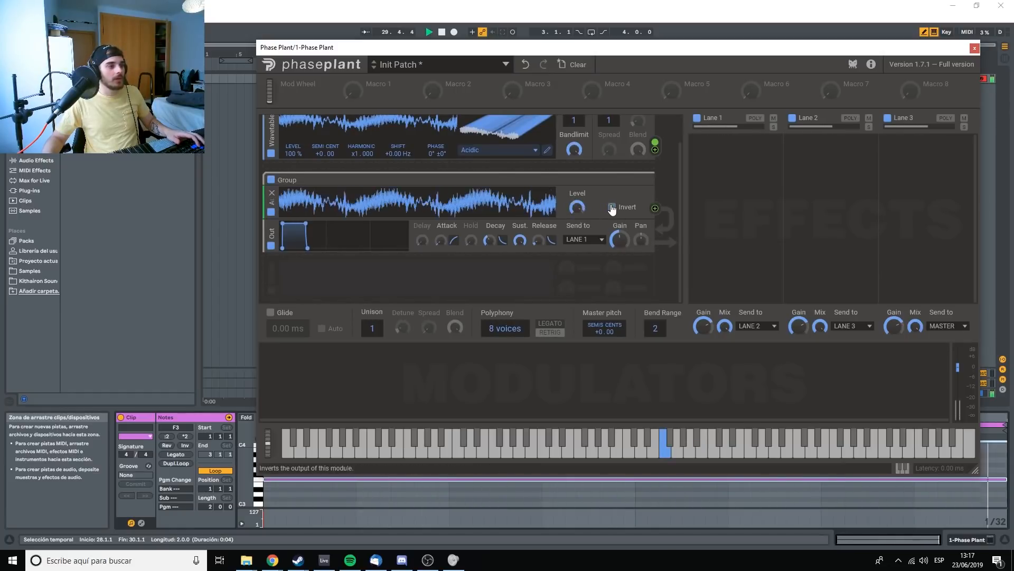
pyautogui.click(612, 206)
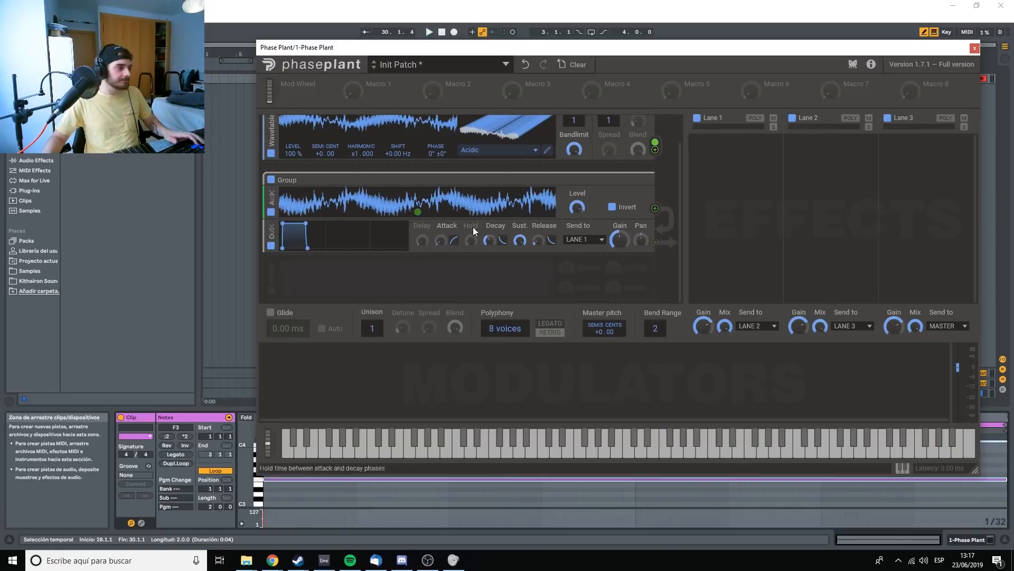
# Step: Replace the second group with Mix and Output modules below the Acidic wavetable, and invert the Mix module's output
pyautogui.click(648, 180)
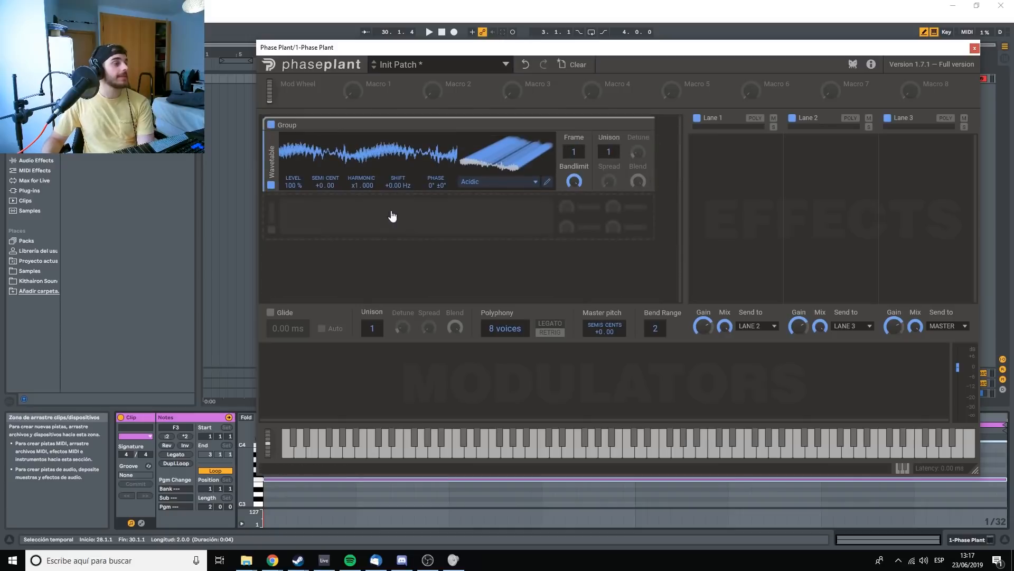
pyautogui.click(395, 216)
pyautogui.click(498, 272)
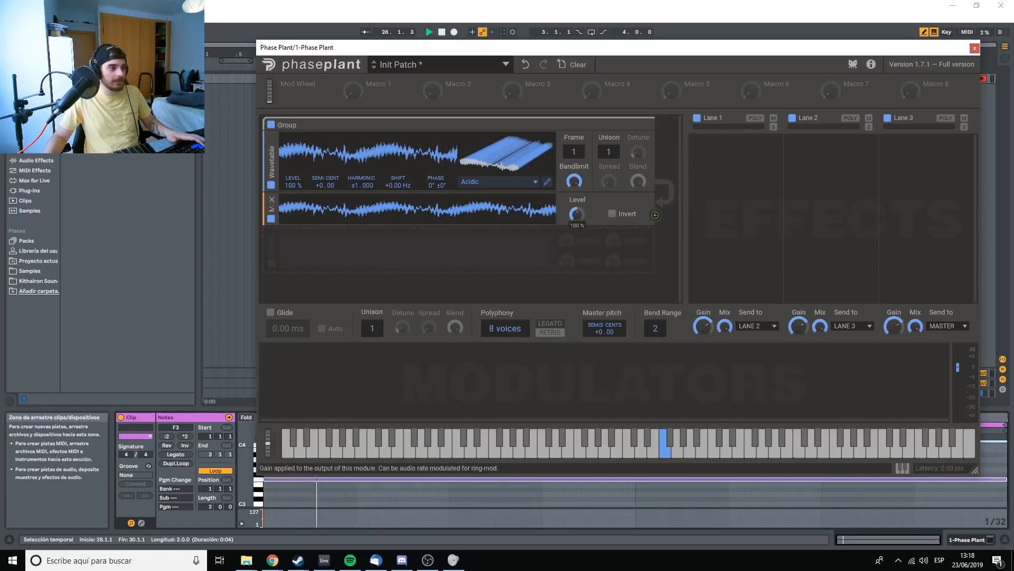
pyautogui.click(563, 233)
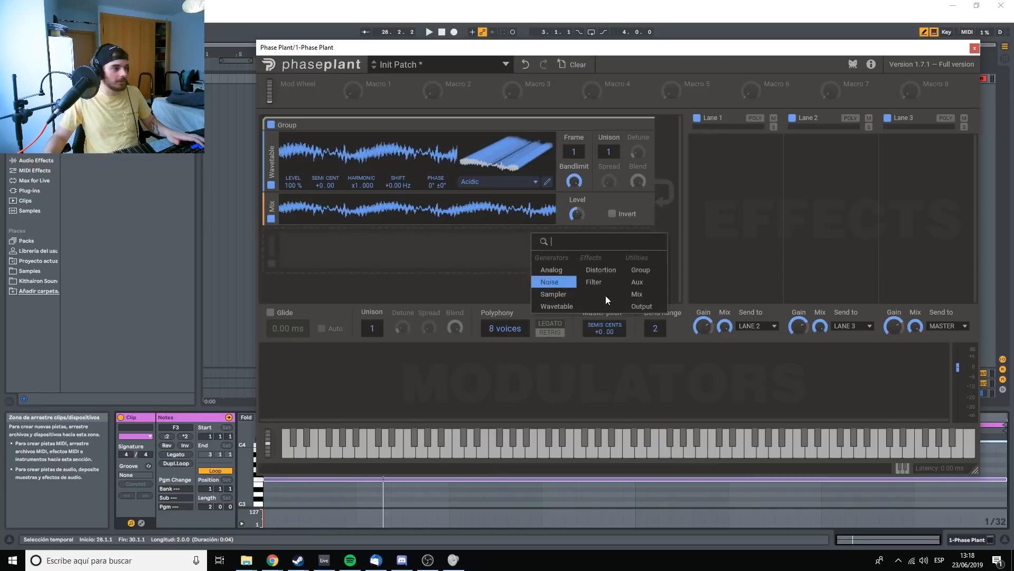
pyautogui.click(646, 310)
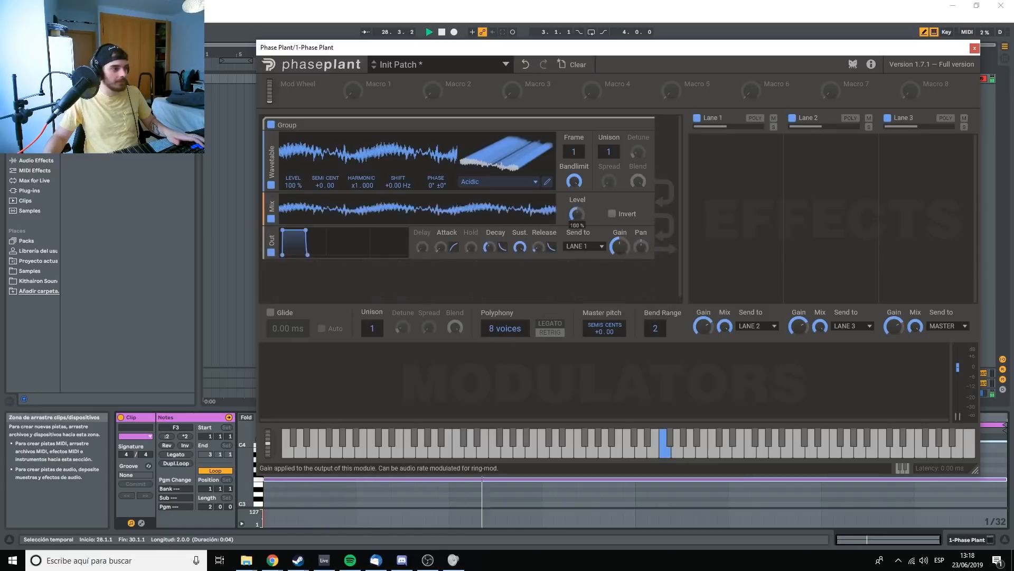
pyautogui.click(616, 215)
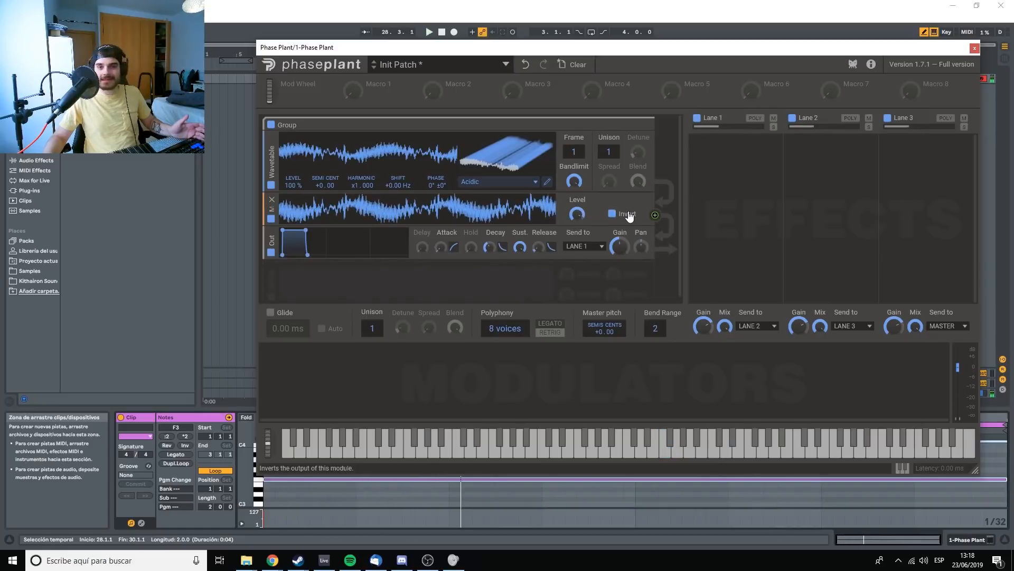
# Step: Replace the Mix and Output modules with a fresh Output module directly below the Acidic wavetable
pyautogui.click(271, 199)
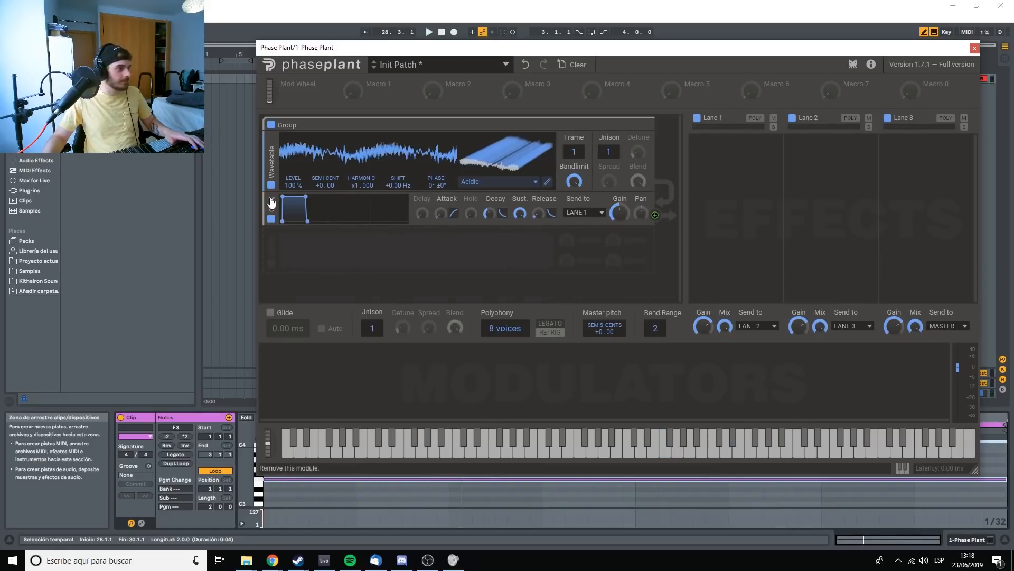
pyautogui.click(272, 199)
pyautogui.click(547, 219)
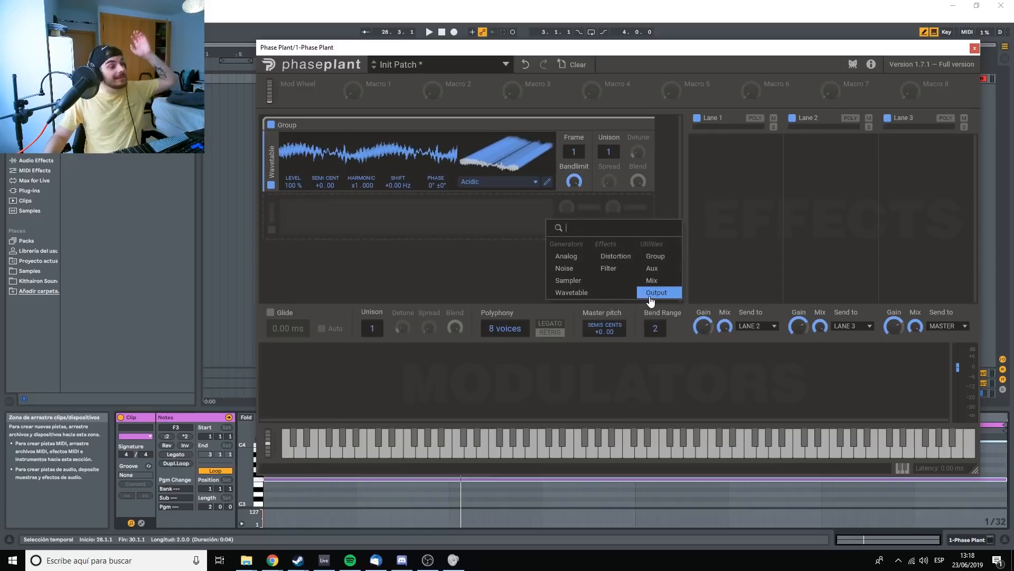
pyautogui.click(651, 292)
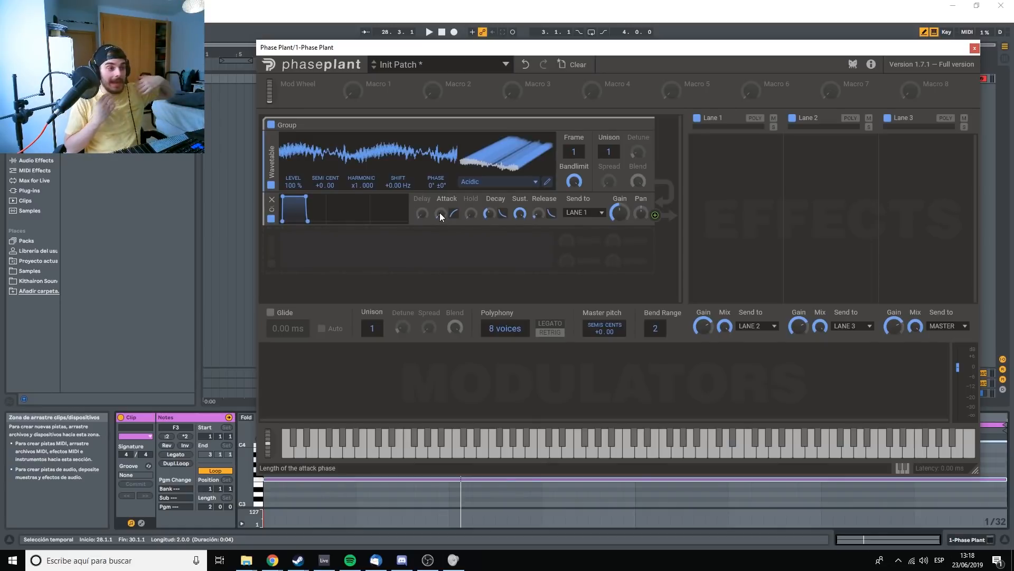
# Step: Adjust the delay of the Output module's envelope and lengthen its attack and release
pyautogui.click(579, 213)
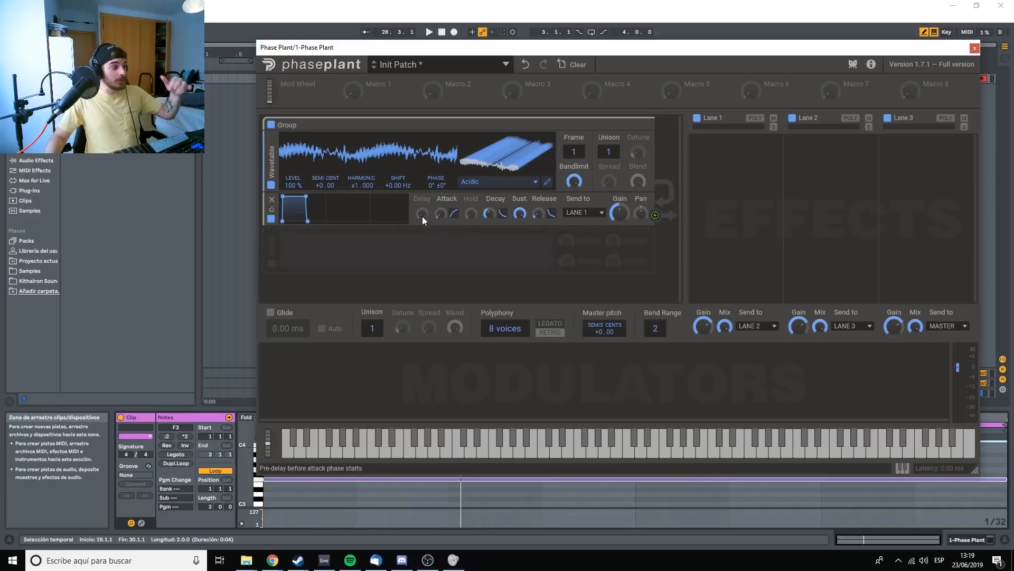
pyautogui.moveTo(422, 215); pyautogui.dragTo(454, 201)
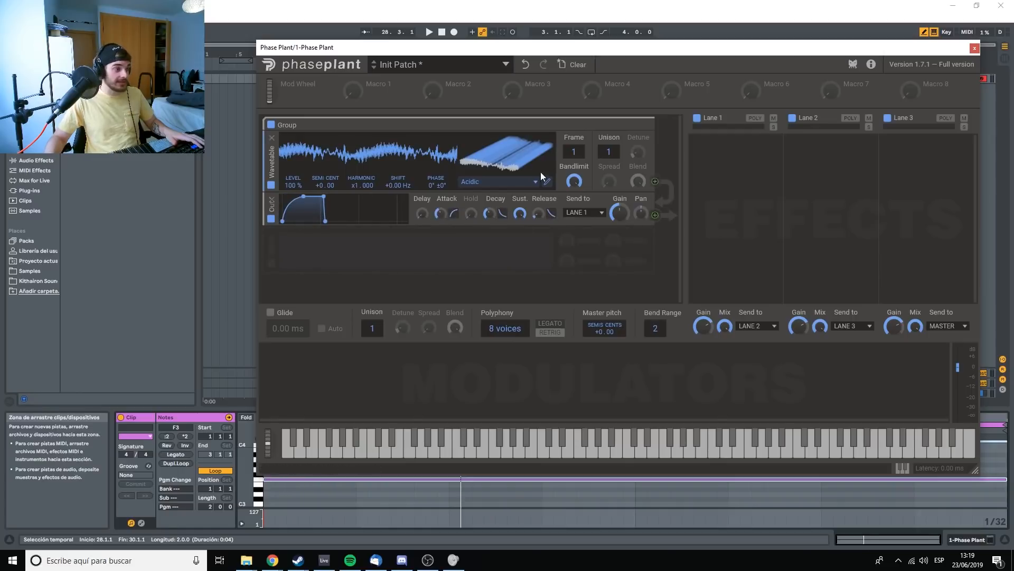
pyautogui.moveTo(538, 213); pyautogui.dragTo(538, 197)
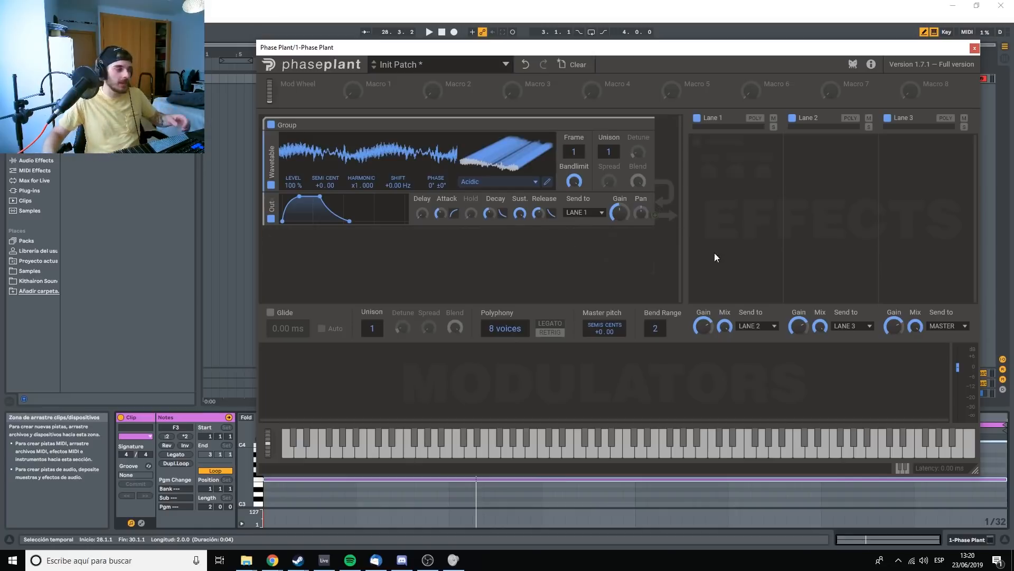
# Step: Add an Envelope, an LFO and a Random modulator to the modulators section
pyautogui.click(301, 373)
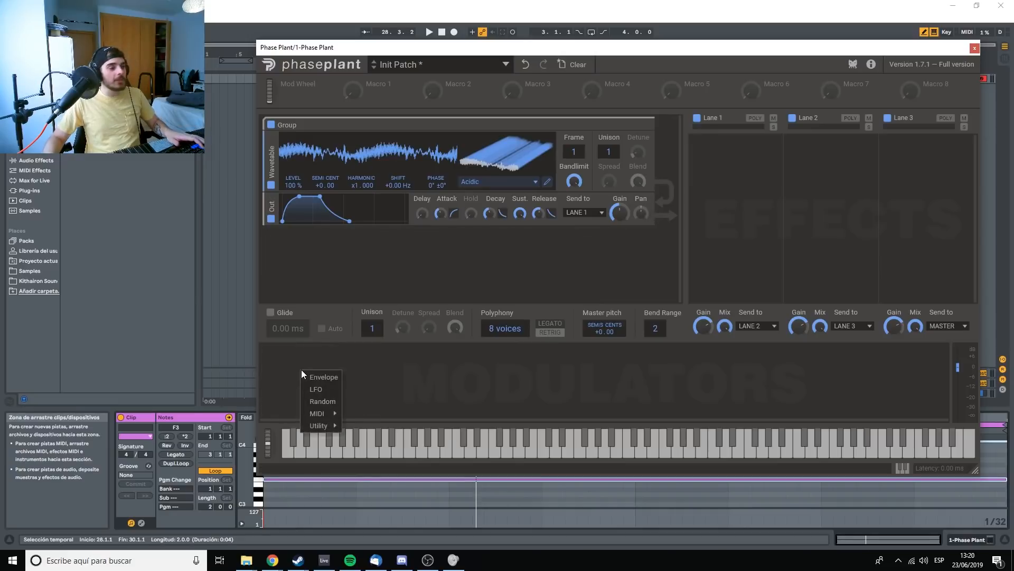
pyautogui.click(315, 380)
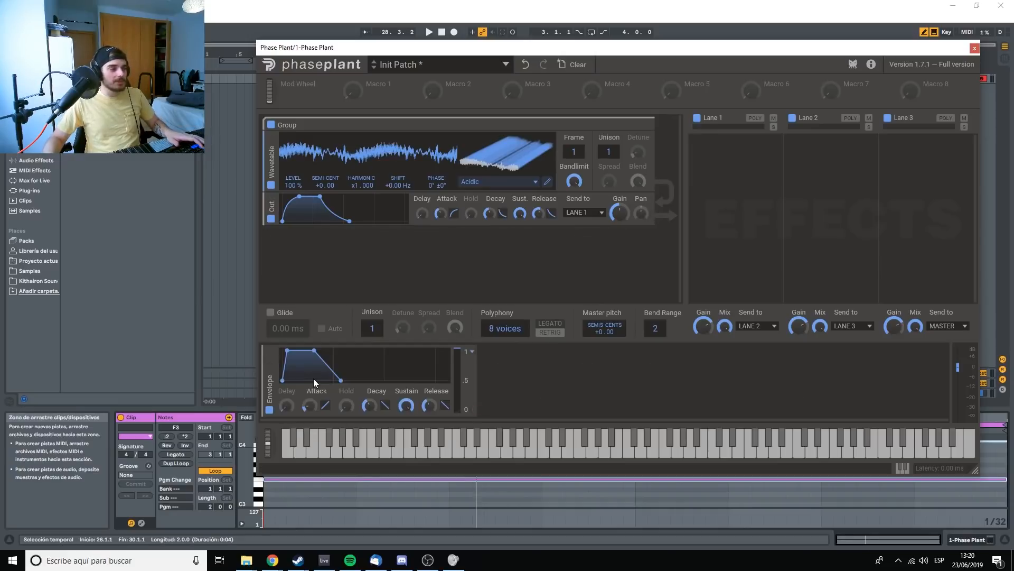
pyautogui.click(502, 383)
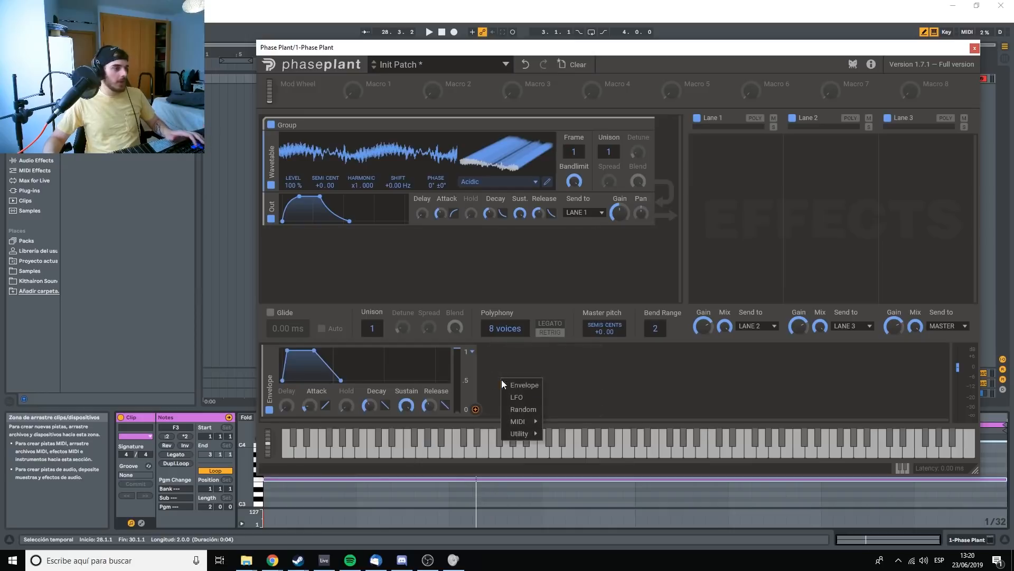
pyautogui.click(516, 397)
pyautogui.click(665, 385)
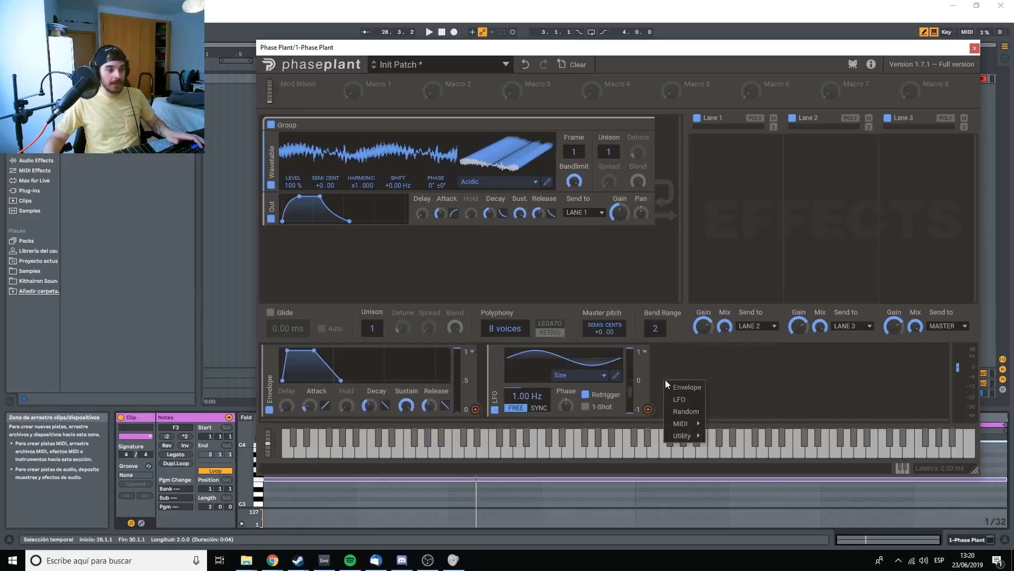
pyautogui.click(687, 412)
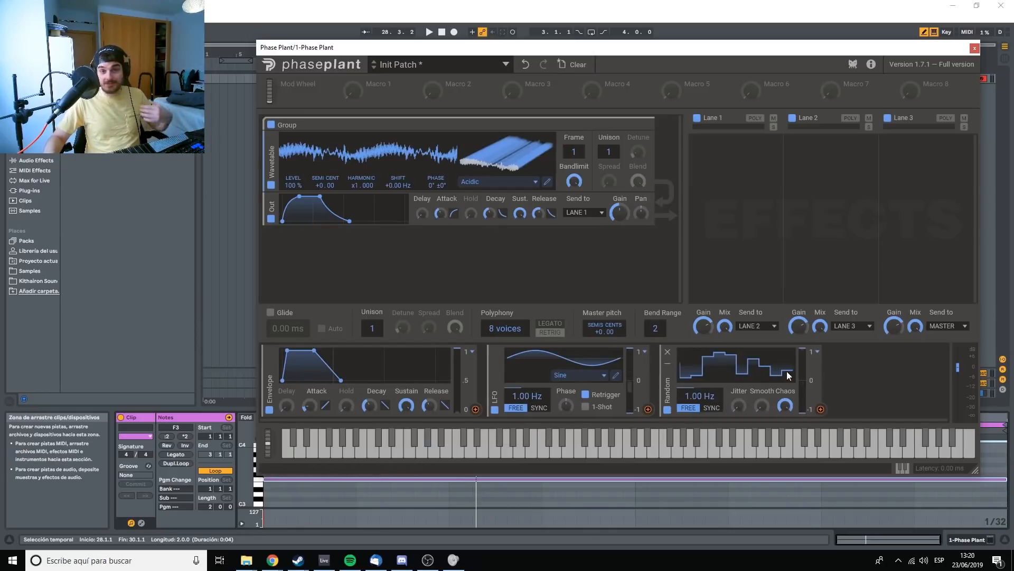
# Step: Examine the MIDI and Utility modulator types that can be added beside the Random modulator
pyautogui.click(862, 380)
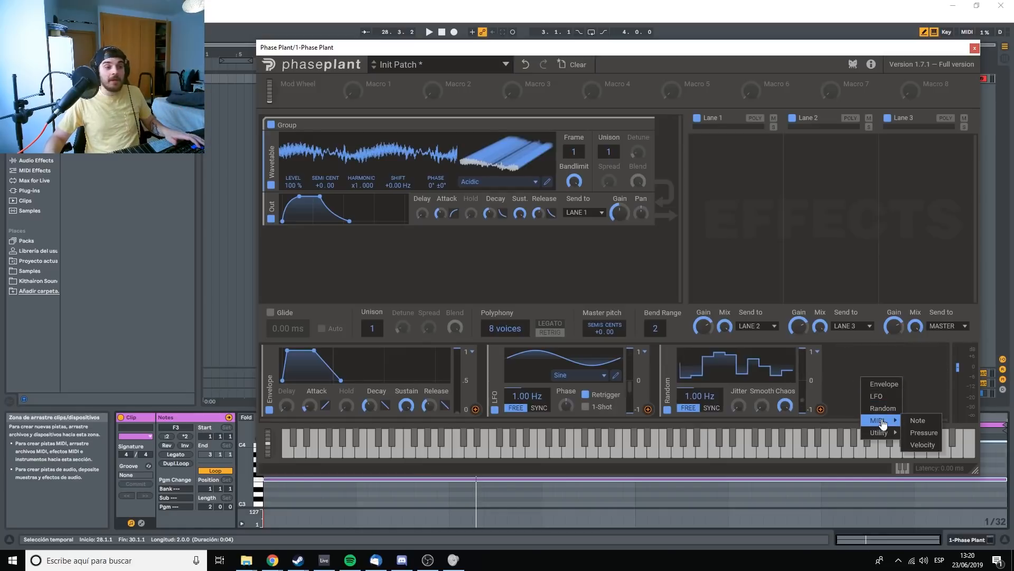
pyautogui.click(925, 445)
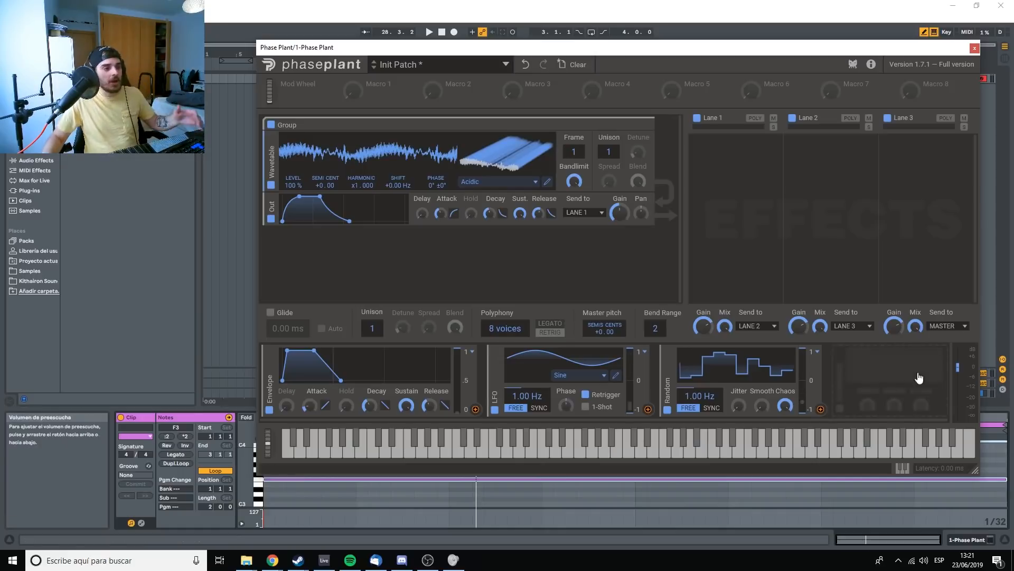
pyautogui.click(870, 377)
pyautogui.moveTo(893, 432)
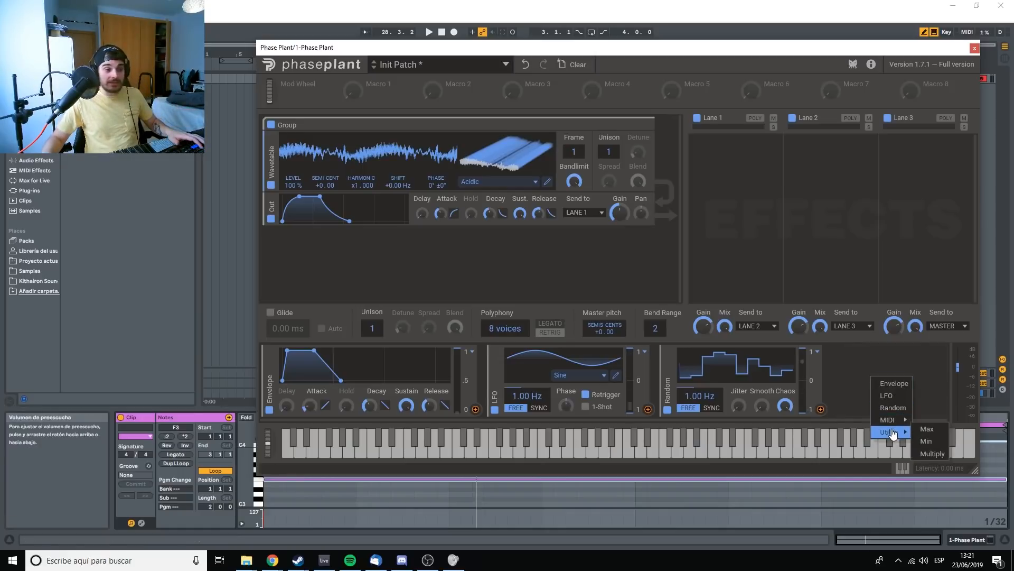
pyautogui.click(857, 362)
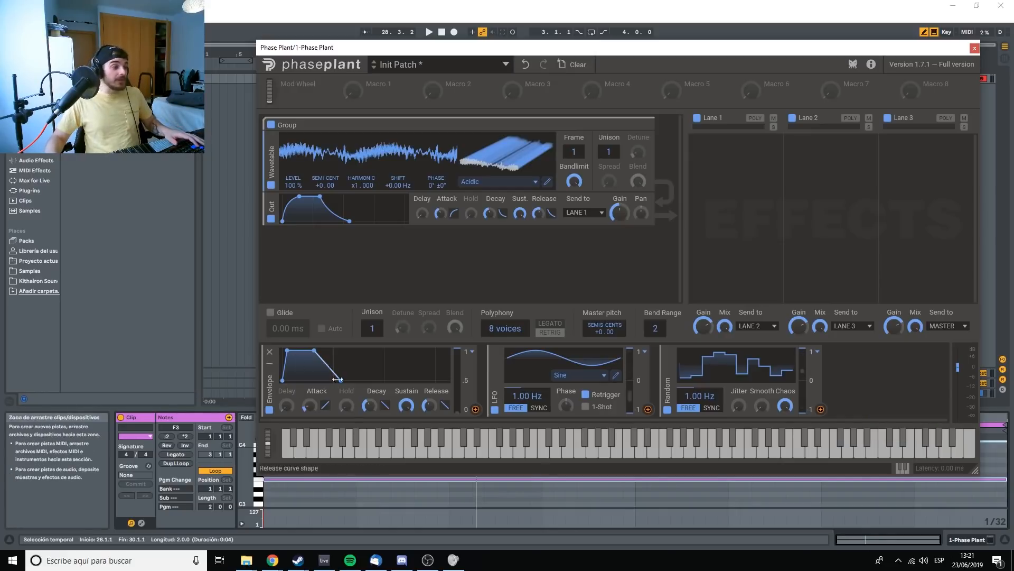
# Step: Compare the Unipolar and Bipolar output ranges of the Envelope modulator and leave it set to Bipolar
pyautogui.click(472, 353)
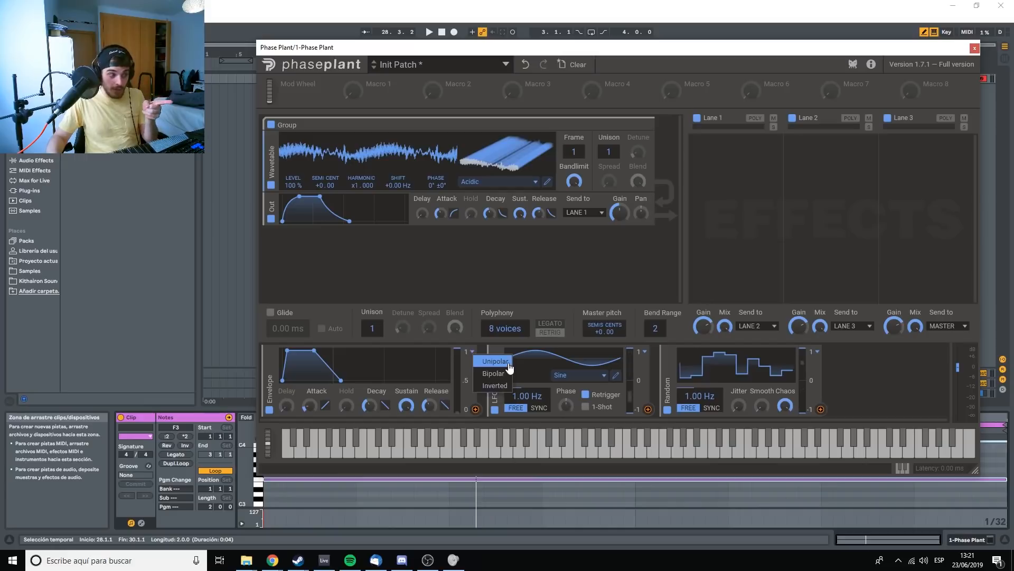
pyautogui.click(506, 381)
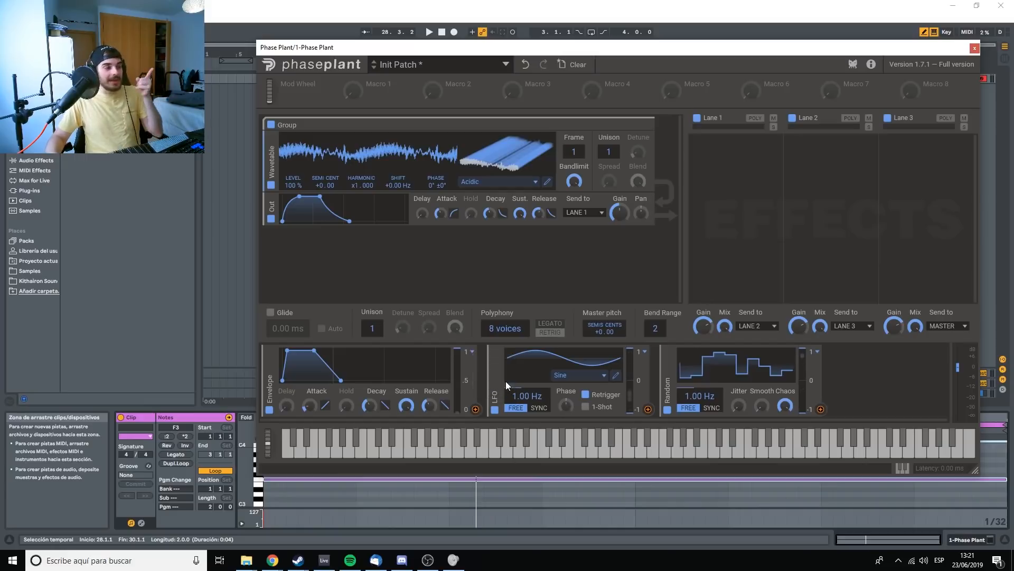
pyautogui.click(469, 354)
pyautogui.click(483, 365)
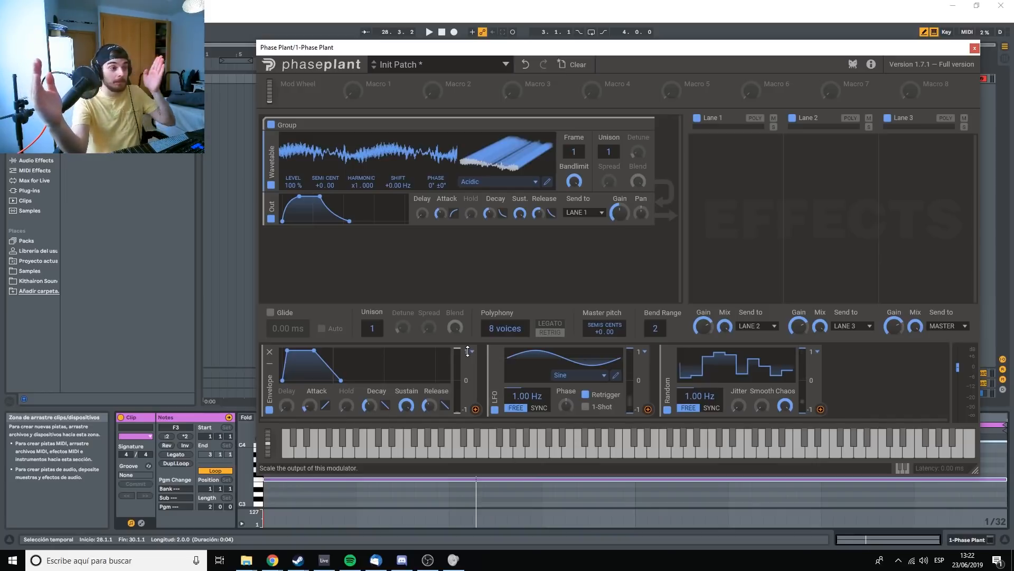
pyautogui.click(468, 351)
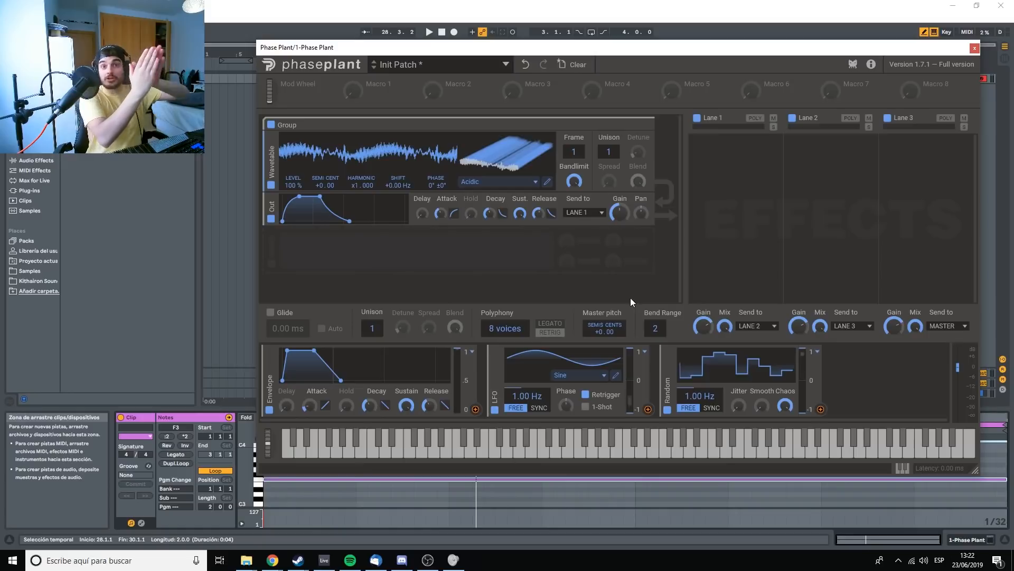
pyautogui.click(468, 351)
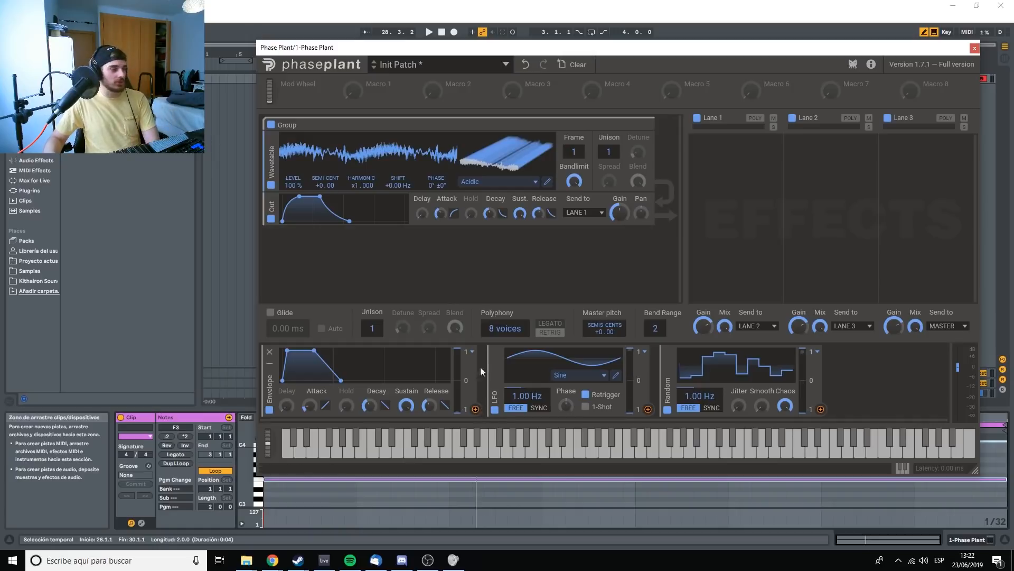
# Step: Assign the Envelope modulator to the Acidic wavetable's Frame with an influence of about 81% and play the clip
pyautogui.click(475, 411)
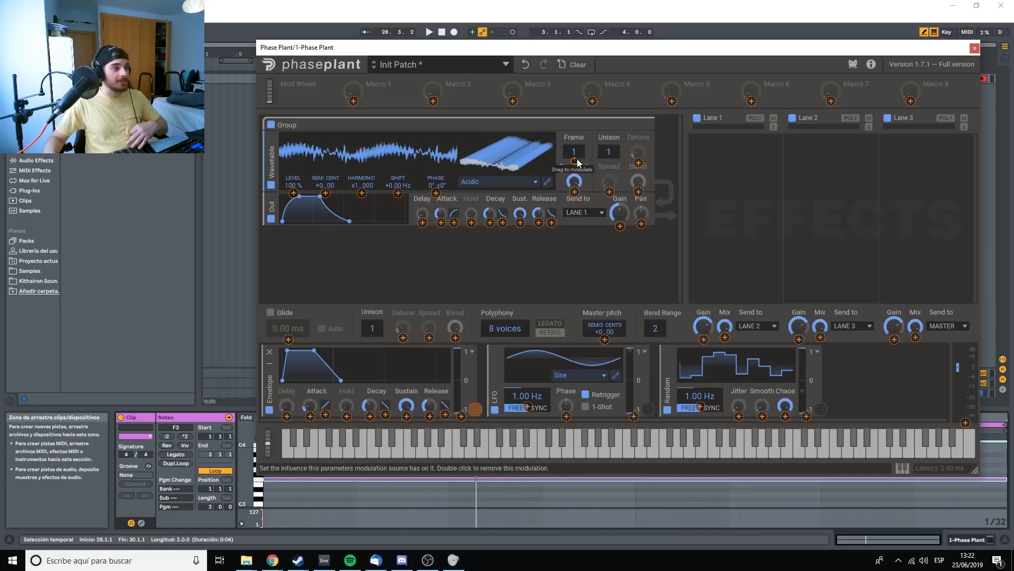
pyautogui.moveTo(575, 161); pyautogui.dragTo(575, 118)
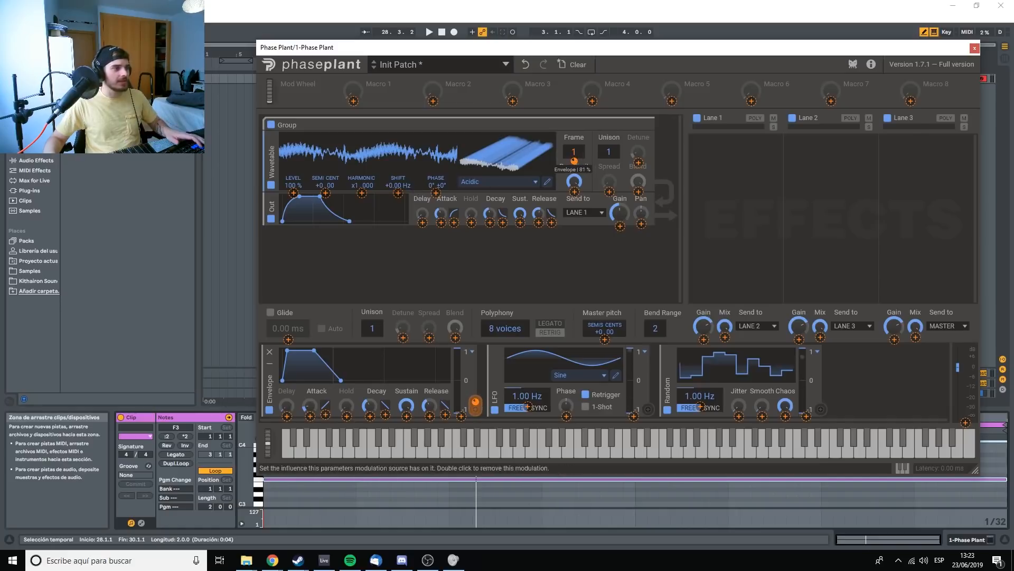
pyautogui.press('space')
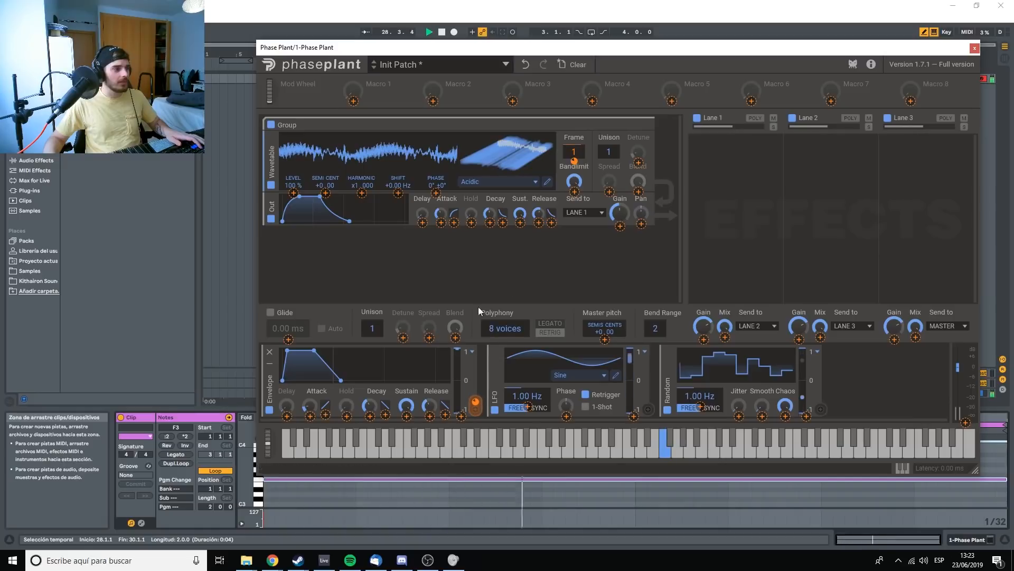
# Step: Stop the clip, load the Comb Over wavetable in place of Acidic, and play the clip briefly
pyautogui.press('space')
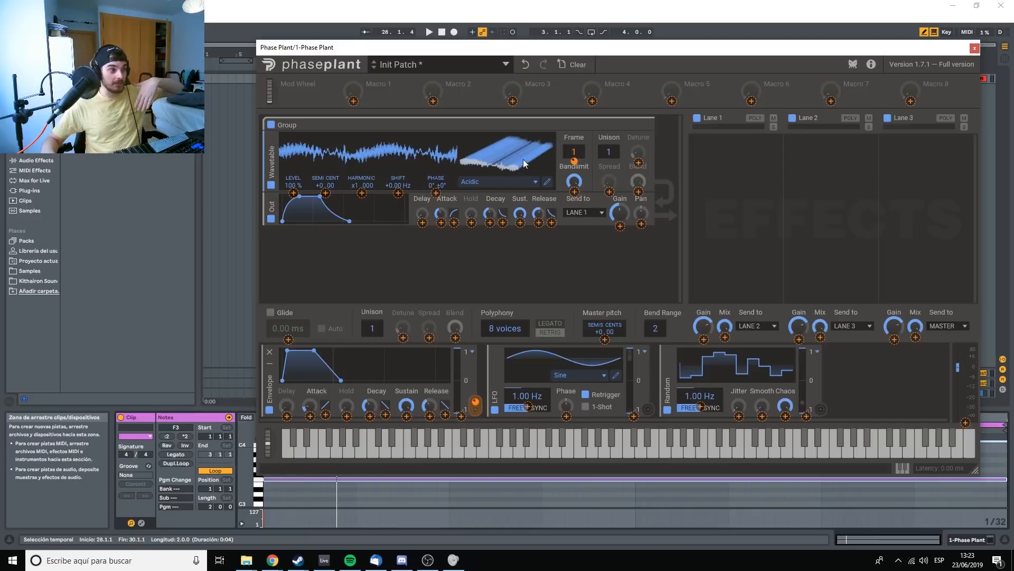
pyautogui.click(502, 186)
pyautogui.click(530, 185)
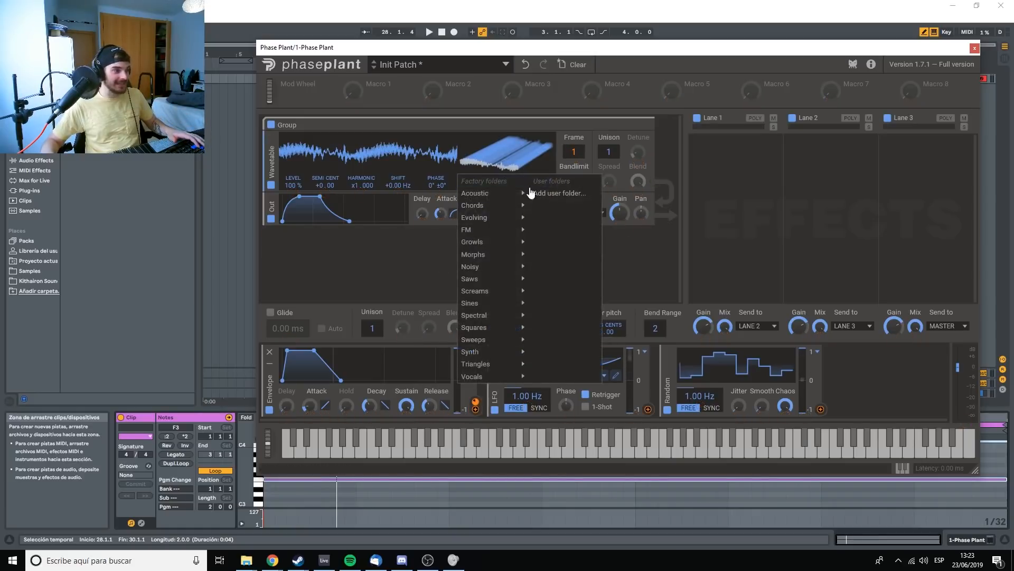
pyautogui.moveTo(495, 321)
pyautogui.click(549, 327)
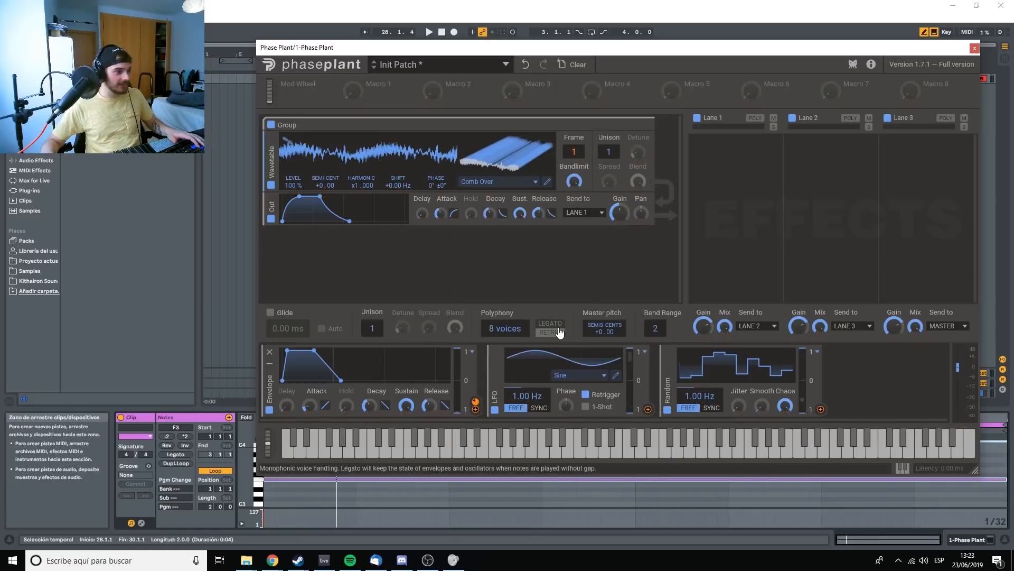
pyautogui.press('space')
pyautogui.press('space')
pyautogui.press('space')
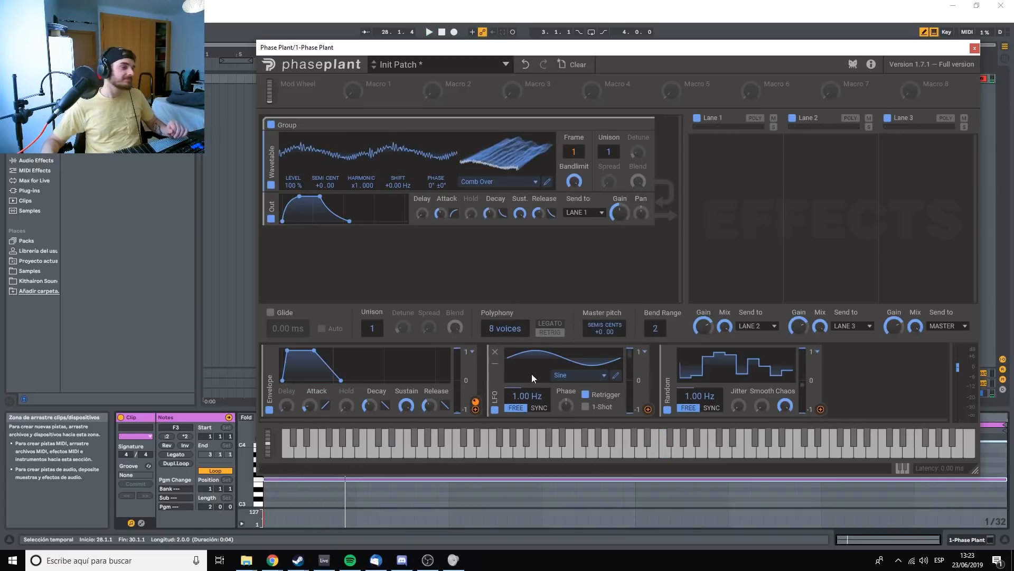
# Step: Assign the LFO to the Envelope's influence on the wavetable's Frame, with a depth of 100%
pyautogui.click(476, 410)
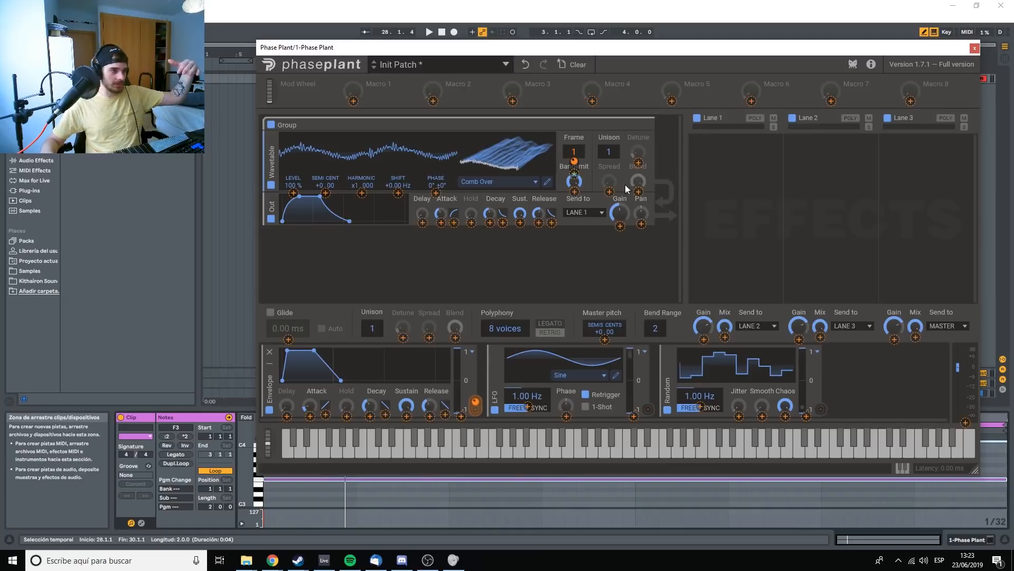
pyautogui.click(476, 411)
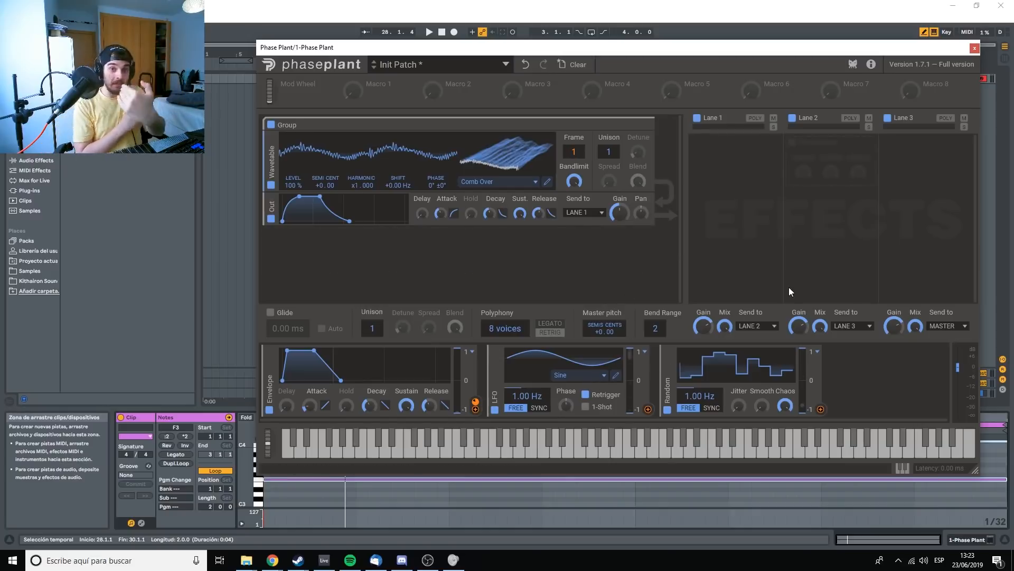
pyautogui.click(649, 409)
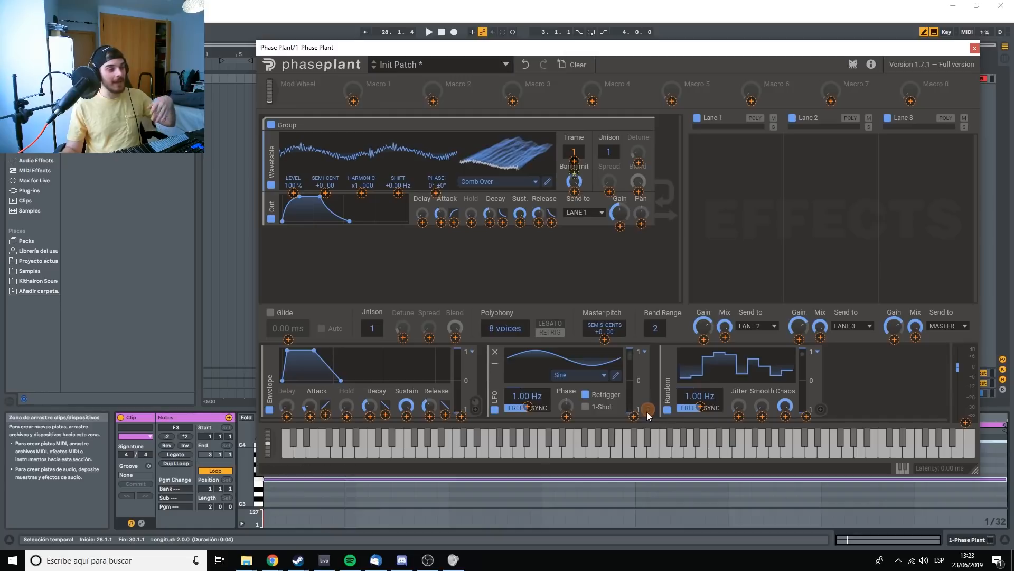
pyautogui.click(574, 175)
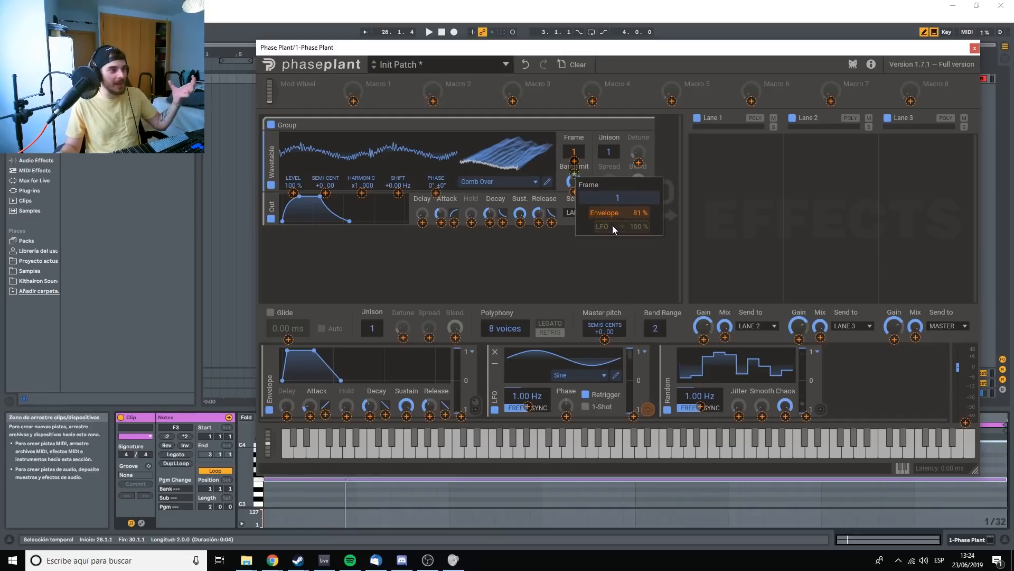
pyautogui.click(614, 227)
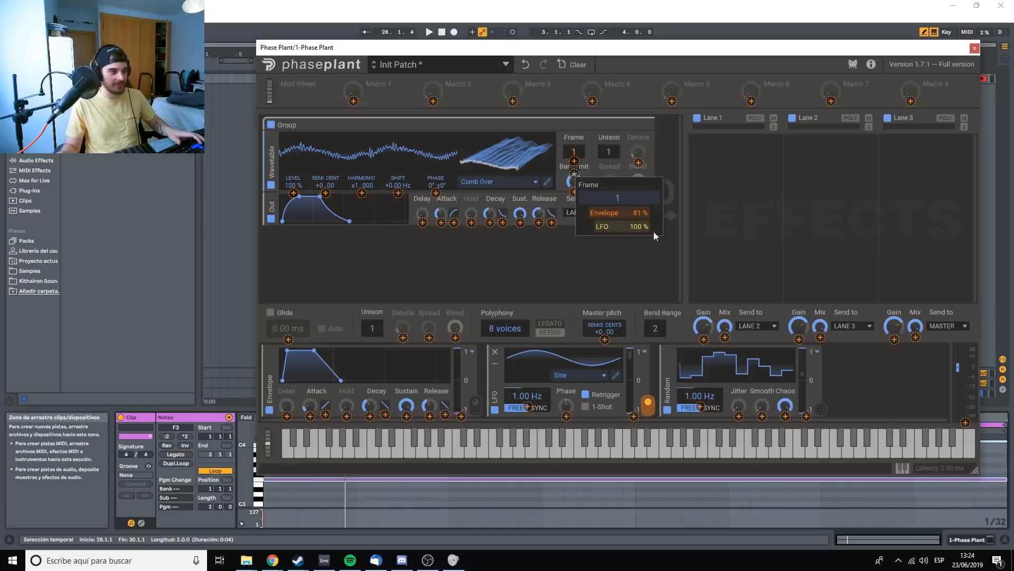
pyautogui.click(608, 264)
pyautogui.click(525, 314)
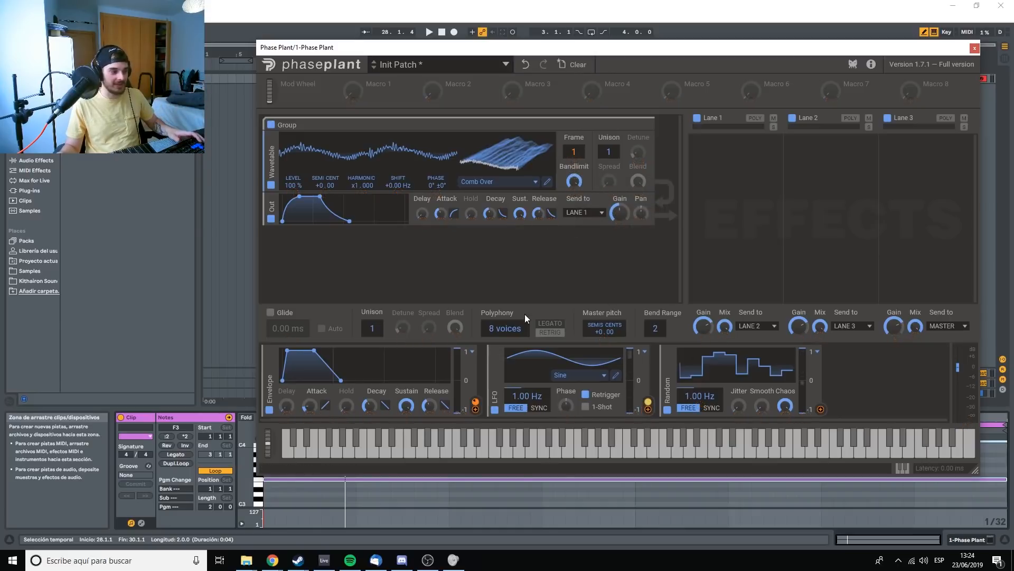
# Step: Play the clip and raise the LFO's rate to 5.00 Hz to hear the faster modulation
pyautogui.press('space')
pyautogui.moveTo(522, 397); pyautogui.dragTo(522, 364)
pyautogui.press('space')
pyautogui.press('space')
pyautogui.press('space')
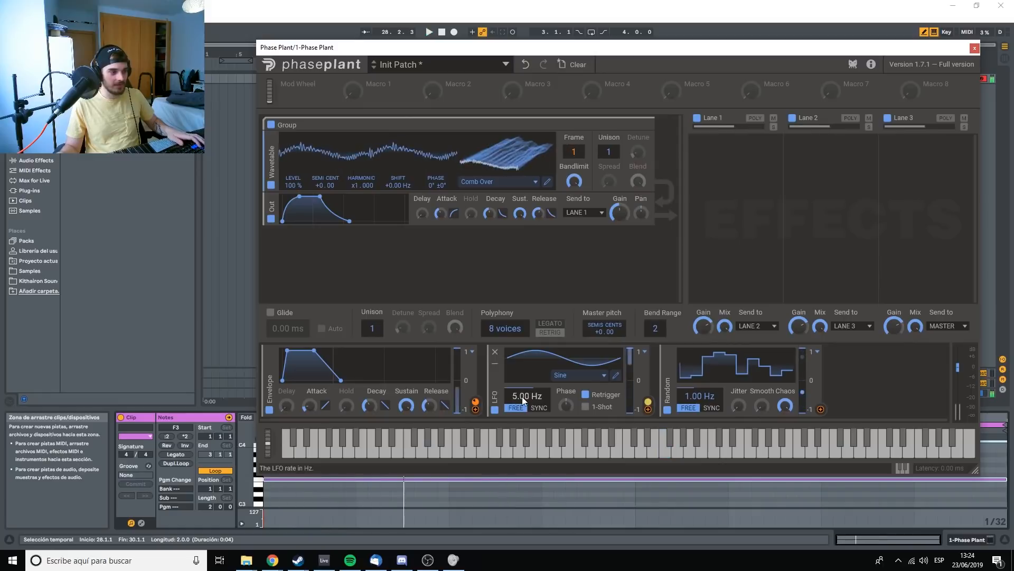
pyautogui.press('space')
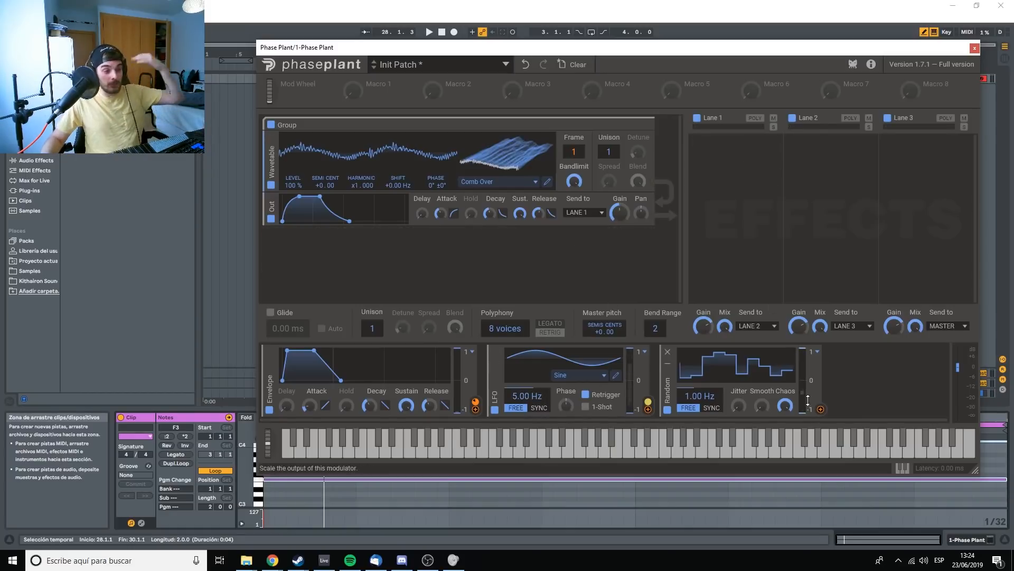
# Step: Assign the Random modulator to the wavetable's Frame, play the clip, and set the modulator's rate to about 6.20 Hz
pyautogui.moveTo(820, 409); pyautogui.dragTo(574, 181)
pyautogui.press('space')
pyautogui.press('space')
pyautogui.press('space')
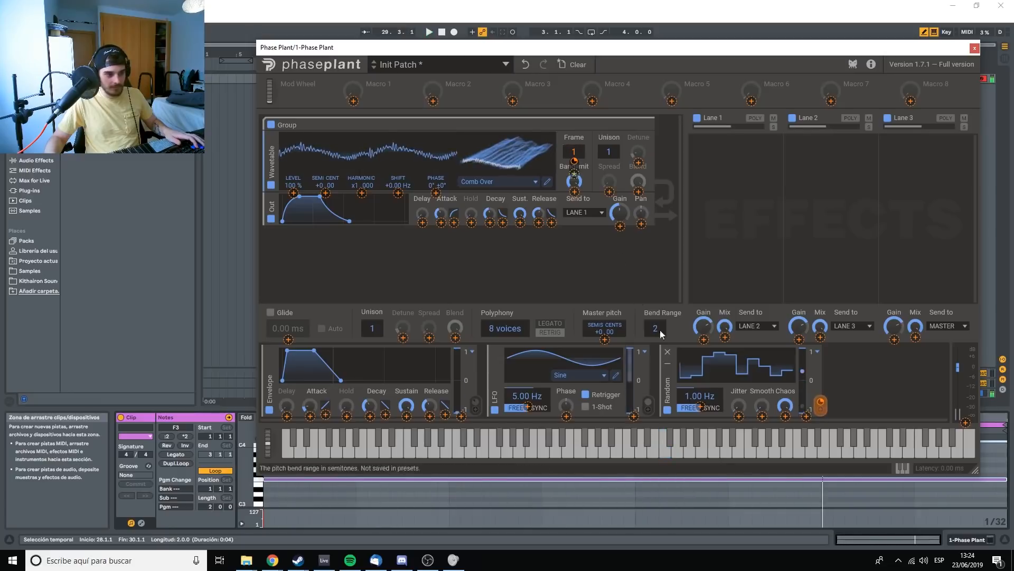
pyautogui.click(696, 394)
pyautogui.moveTo(699, 396); pyautogui.dragTo(683, 429)
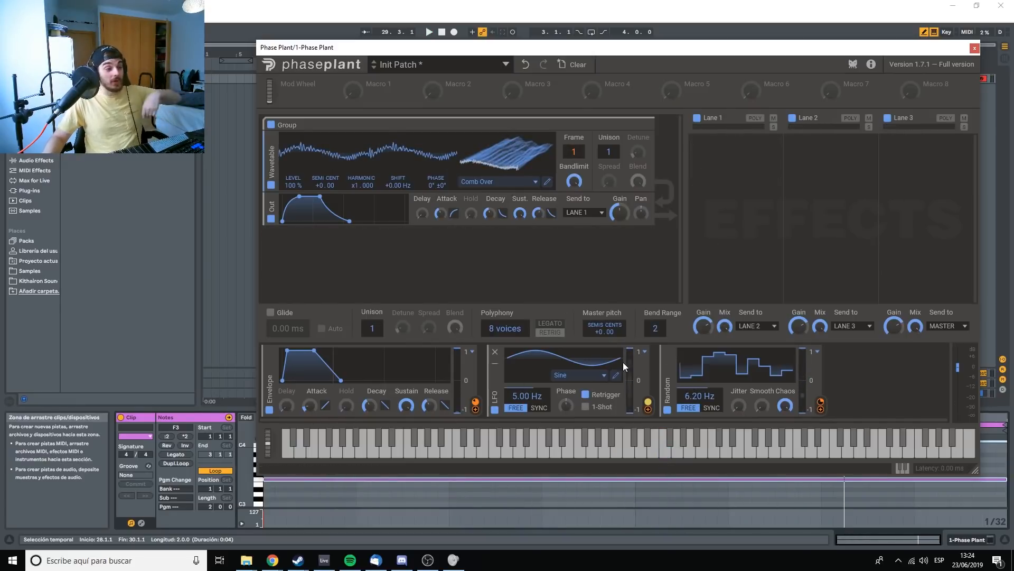
# Step: View the LFO's output range options, then try the Square, Sine and Triangle waveforms and set the LFO to Saw
pyautogui.click(645, 352)
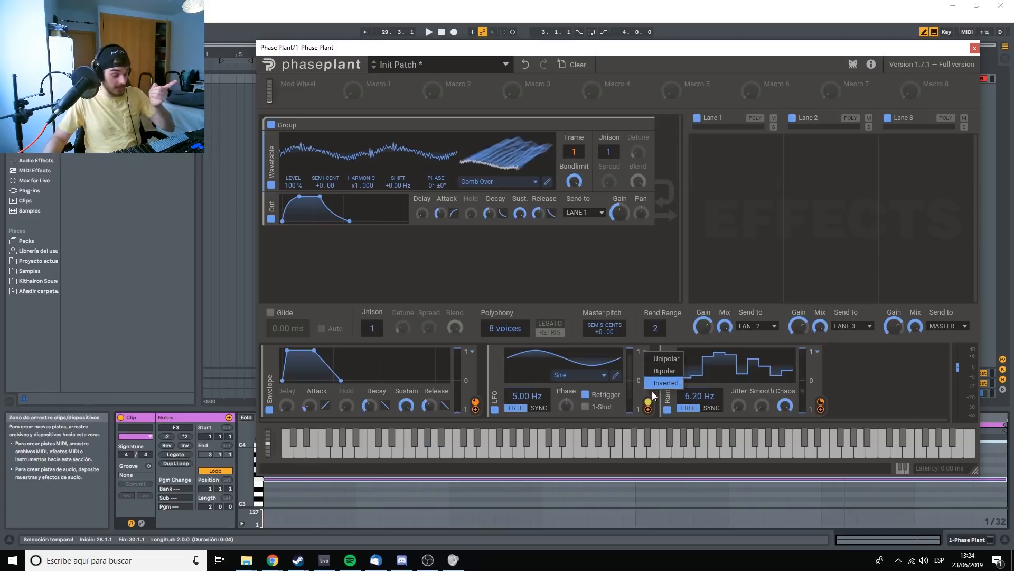
pyautogui.click(568, 376)
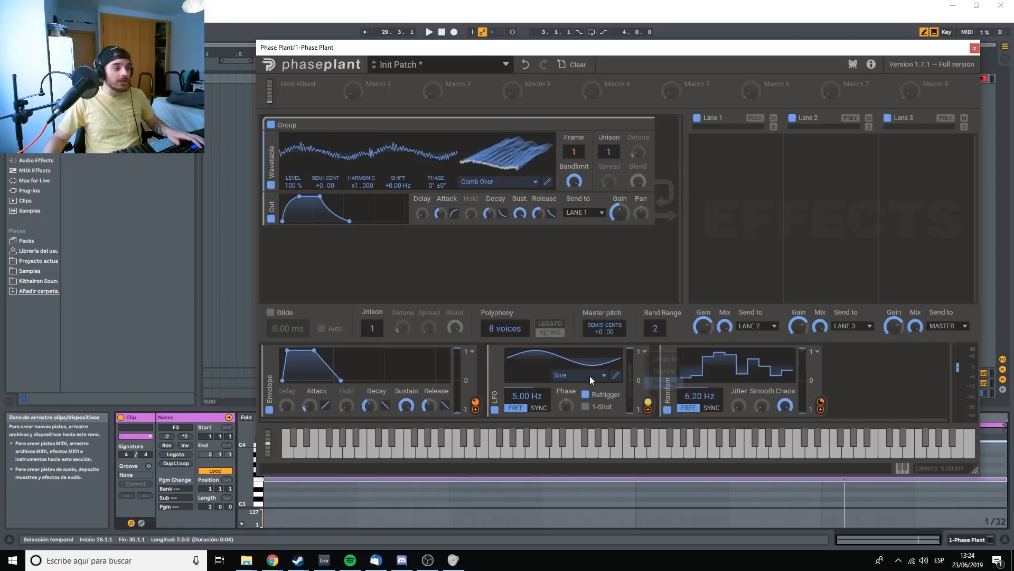
pyautogui.click(589, 375)
pyautogui.click(582, 403)
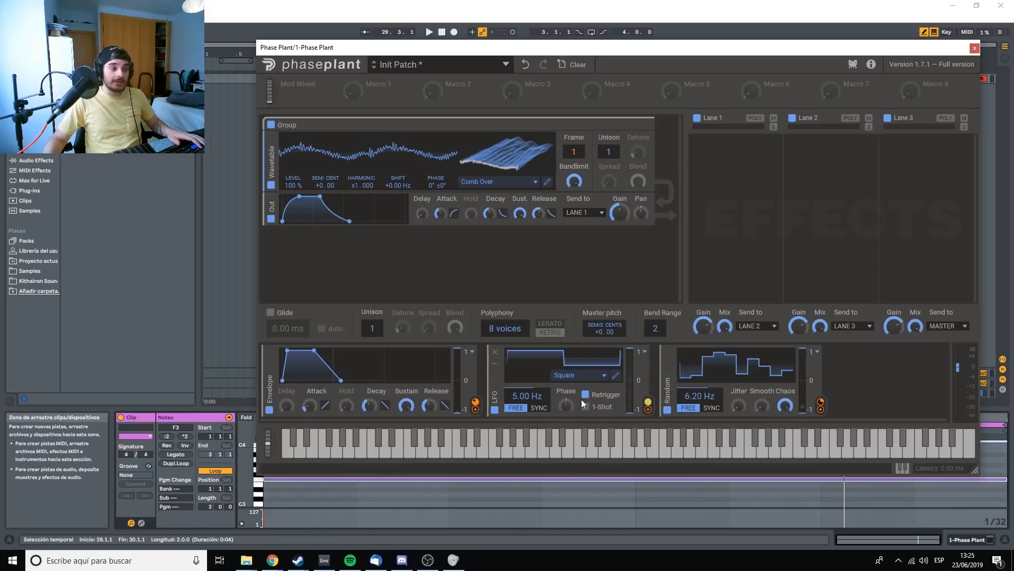
pyautogui.click(576, 377)
pyautogui.click(574, 379)
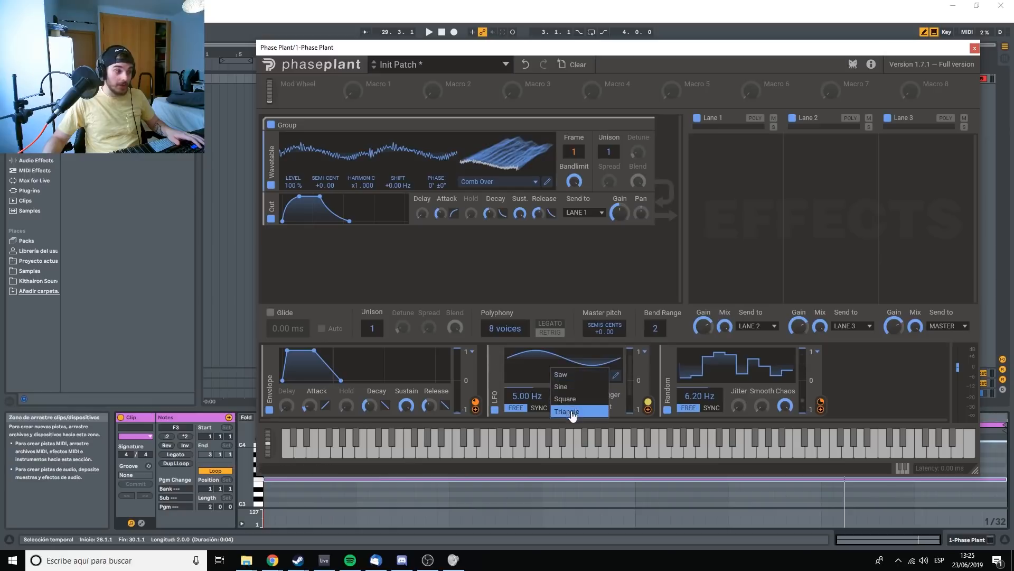
pyautogui.click(572, 411)
pyautogui.click(574, 376)
pyautogui.click(573, 385)
pyautogui.click(572, 378)
pyautogui.click(573, 378)
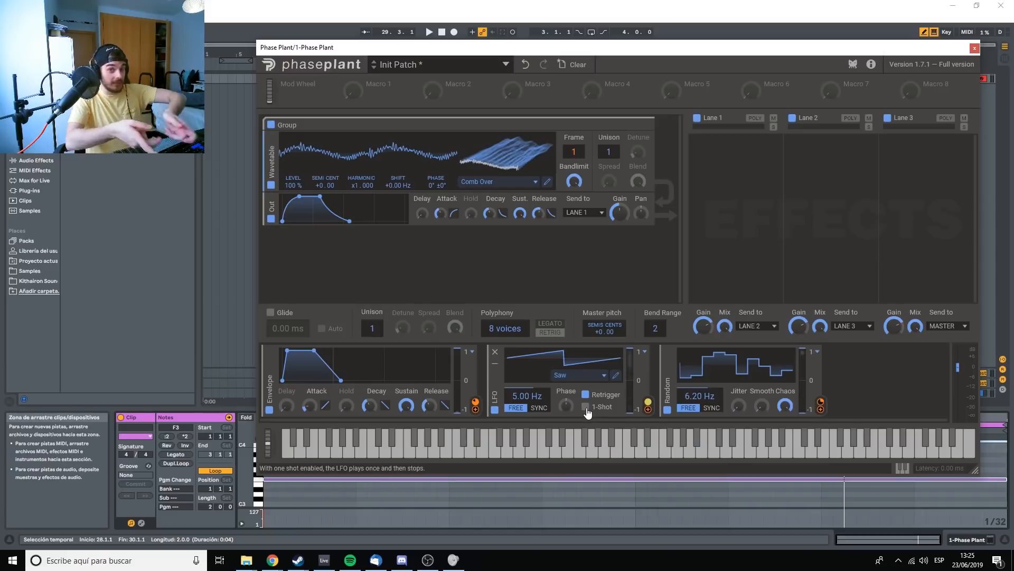
# Step: Try a phase offset on the LFO and reset it, then switch its rate from free to tempo sync at 4/16
pyautogui.moveTo(566, 410); pyautogui.dragTo(567, 447)
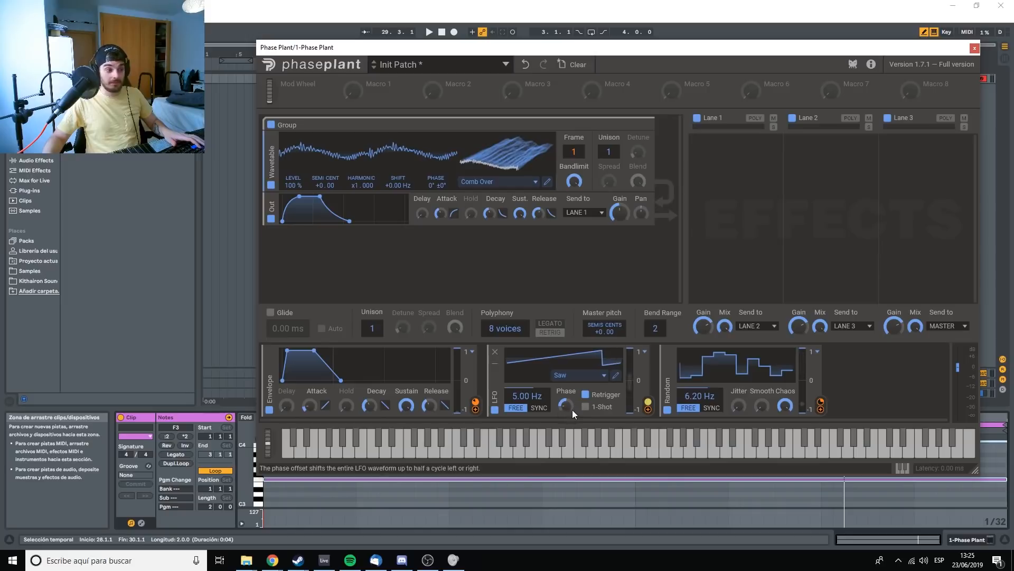
pyautogui.doubleClick(569, 409)
pyautogui.moveTo(530, 398); pyautogui.dragTo(515, 397)
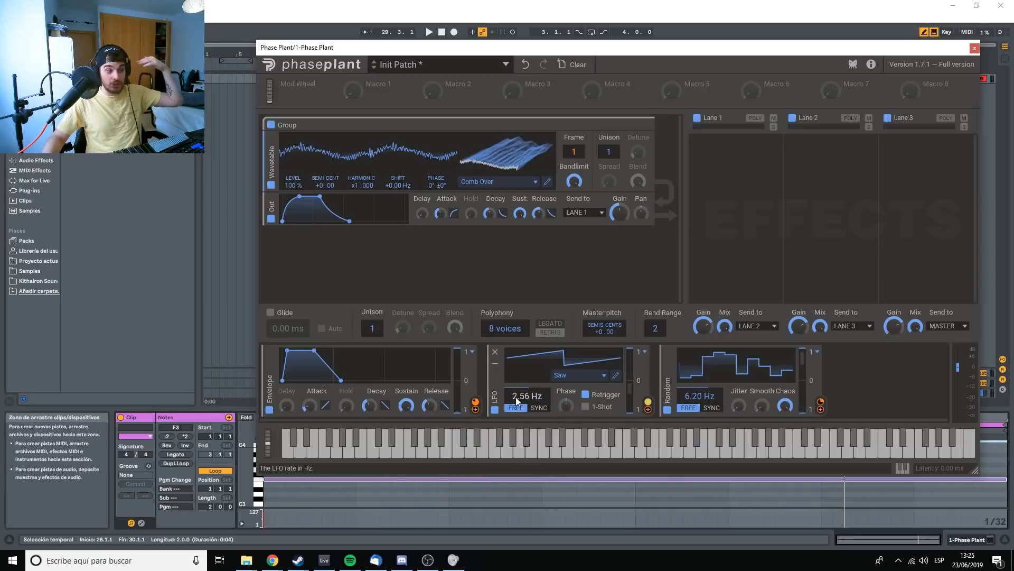
pyautogui.click(540, 409)
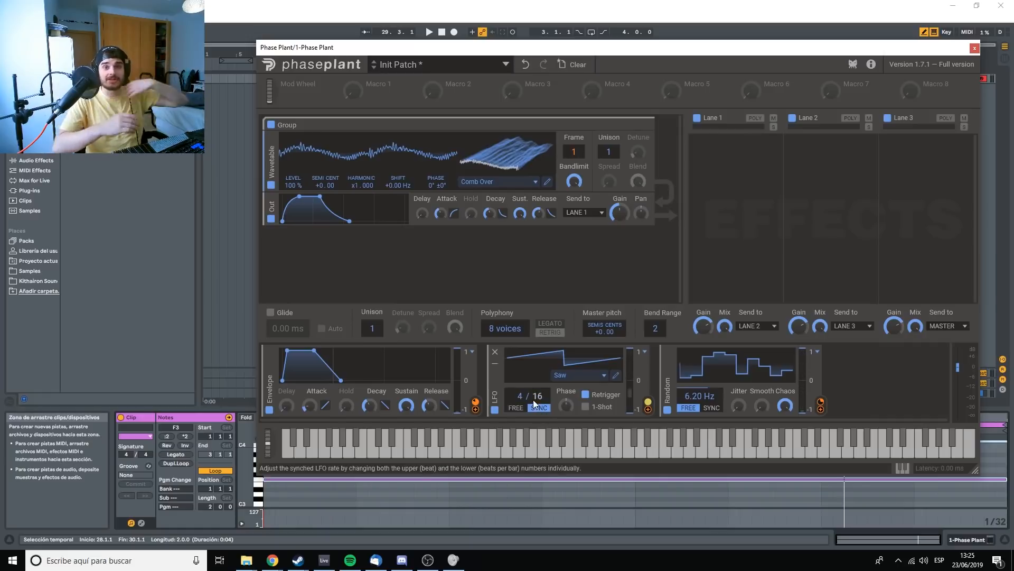
# Step: Reshape the LFO's Saw into a custom two-hump waveform with curved nodes in the Curve Editor, then close the editor
pyautogui.click(615, 378)
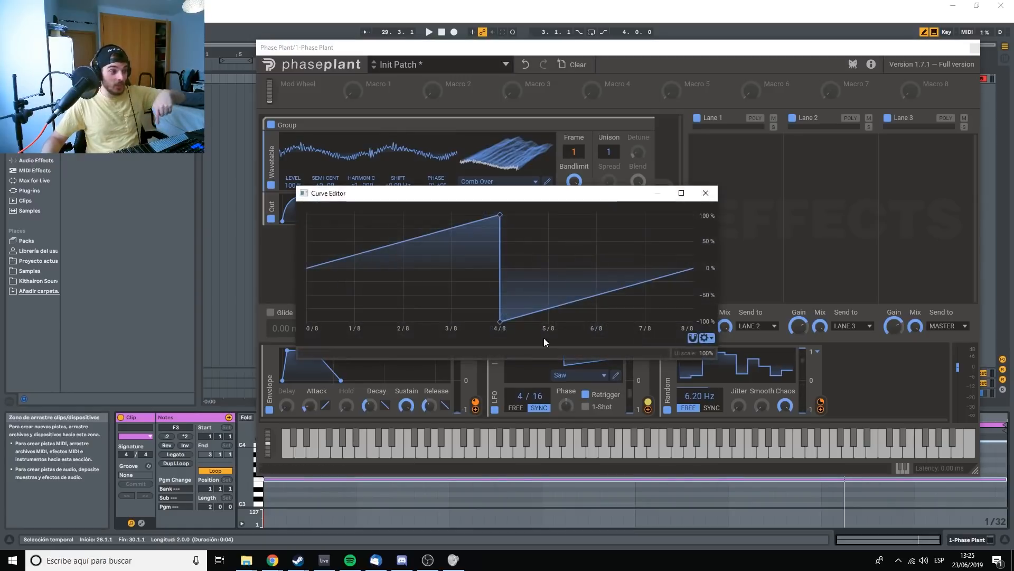
pyautogui.moveTo(384, 245)
pyautogui.mouseDown()
pyautogui.moveTo(359, 223)
pyautogui.moveTo(318, 275)
pyautogui.moveTo(318, 321)
pyautogui.mouseUp()
pyautogui.moveTo(416, 276); pyautogui.dragTo(418, 210)
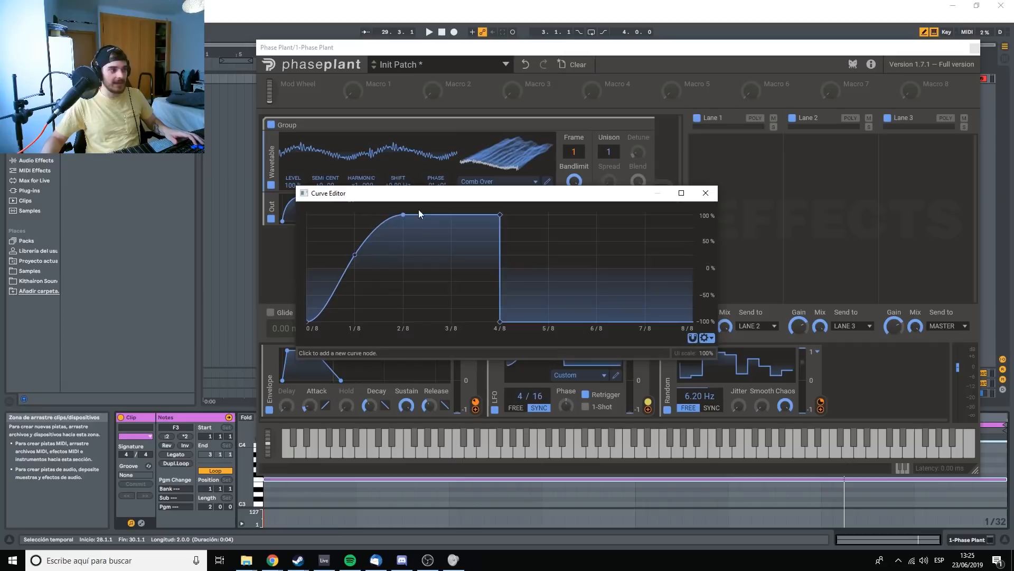
pyautogui.click(500, 268)
pyautogui.moveTo(499, 215); pyautogui.dragTo(453, 216)
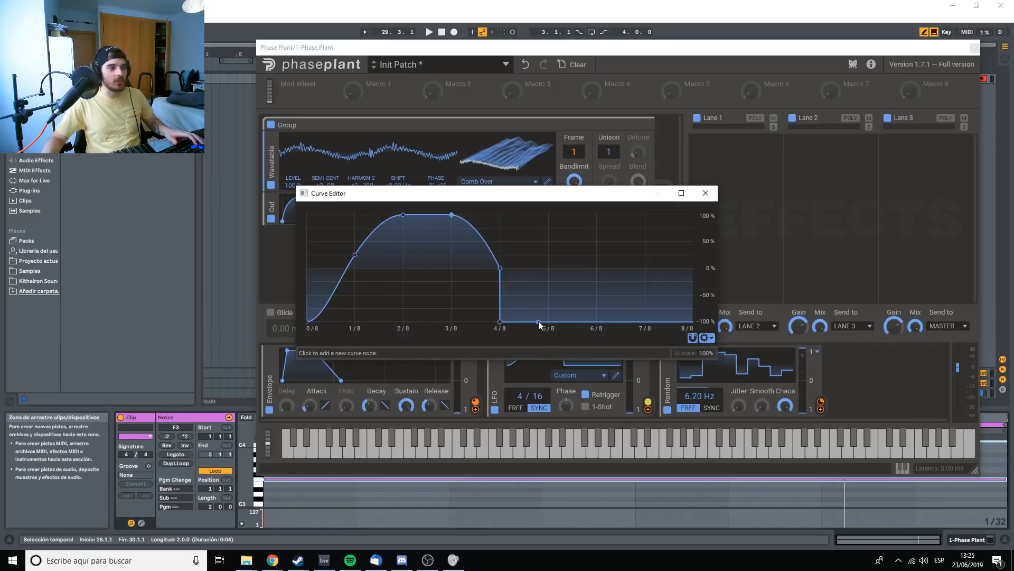
pyautogui.moveTo(538, 321); pyautogui.dragTo(597, 214)
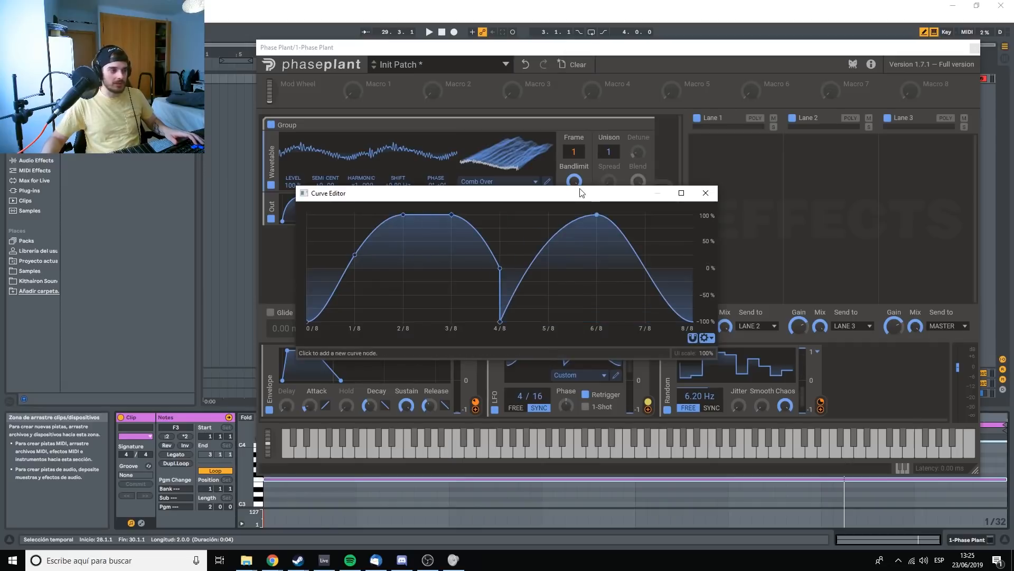
pyautogui.click(707, 193)
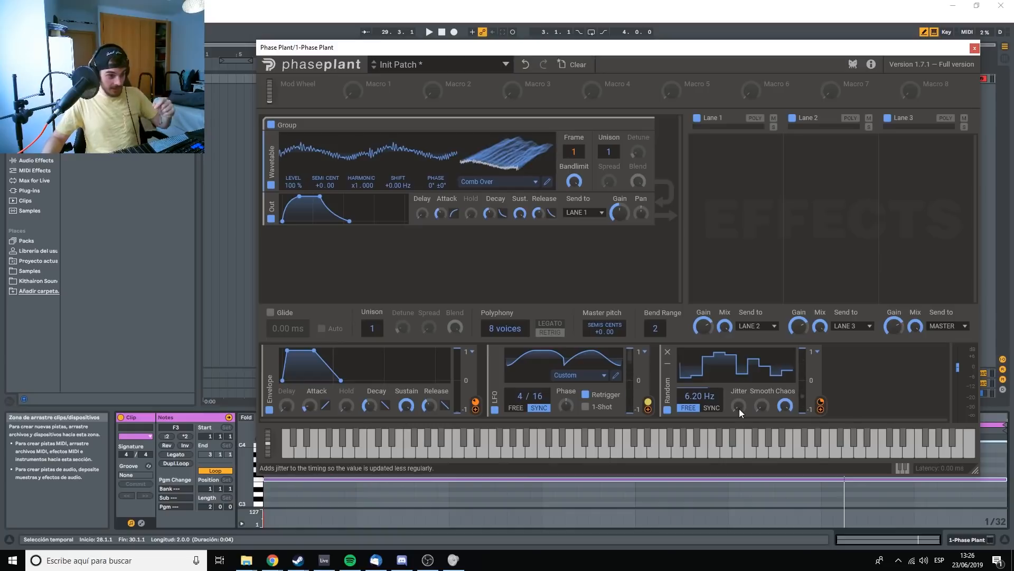
# Step: Switch the Random modulator to tempo sync at 6/16 and raise its Jitter and Smooth amounts
pyautogui.moveTo(700, 396); pyautogui.dragTo(700, 417)
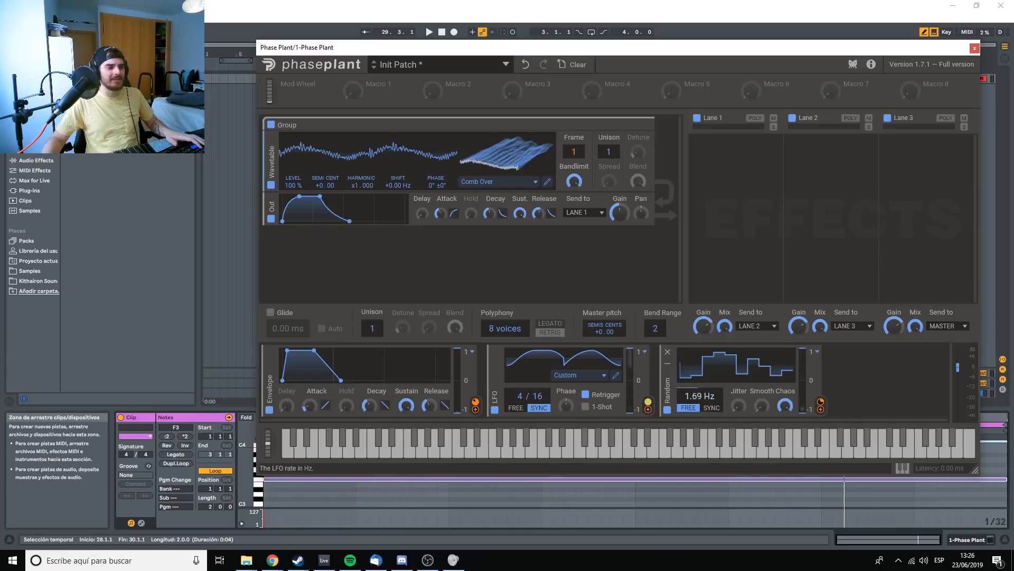
pyautogui.click(711, 407)
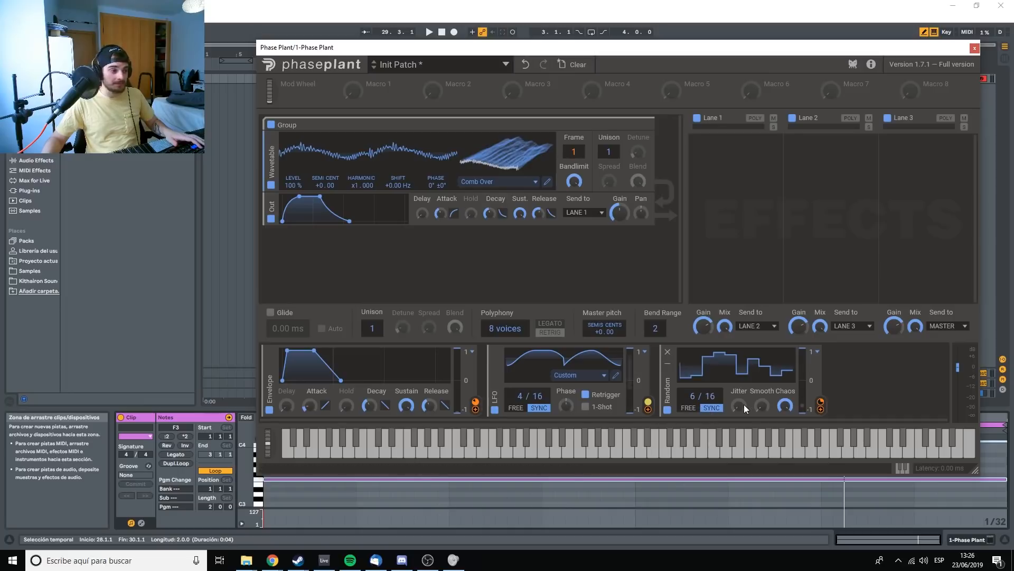
pyautogui.moveTo(762, 392); pyautogui.dragTo(762, 369)
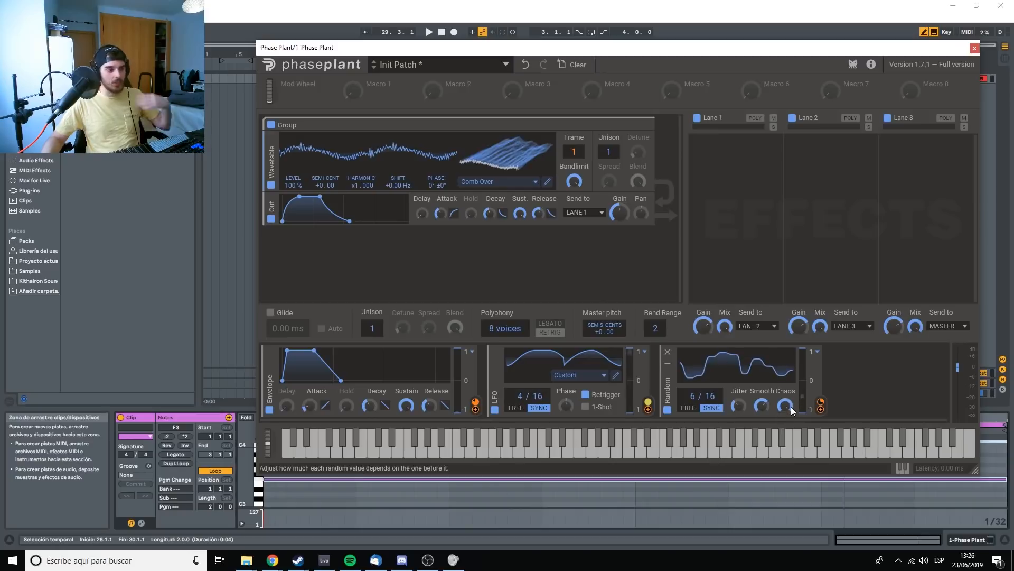
pyautogui.moveTo(765, 404)
pyautogui.mouseDown()
pyautogui.moveTo(765, 452)
pyautogui.moveTo(765, 405)
pyautogui.mouseUp()
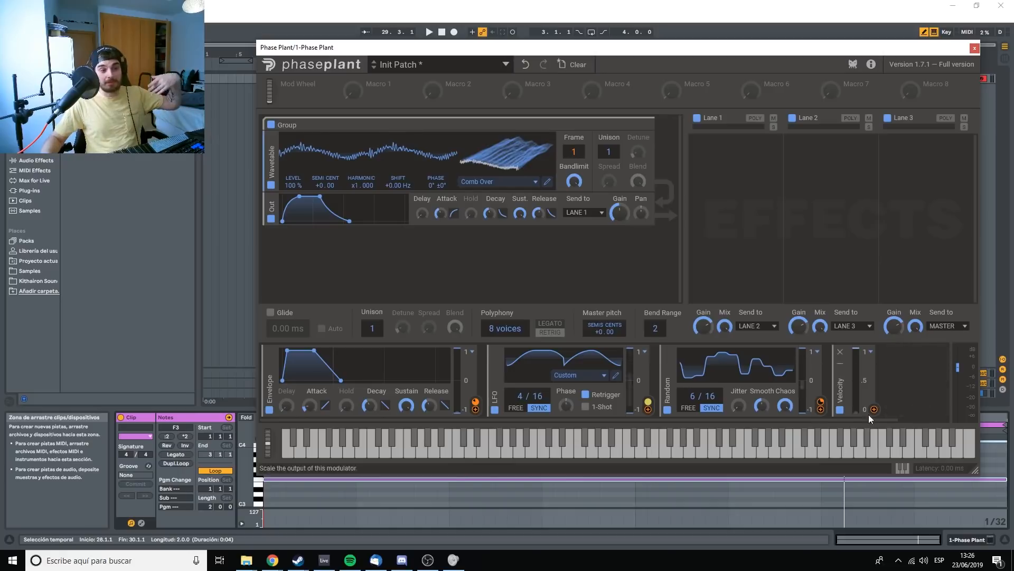
# Step: Add a Max utility modulator beside the Velocity modulator
pyautogui.moveTo(851, 420); pyautogui.dragTo(902, 420)
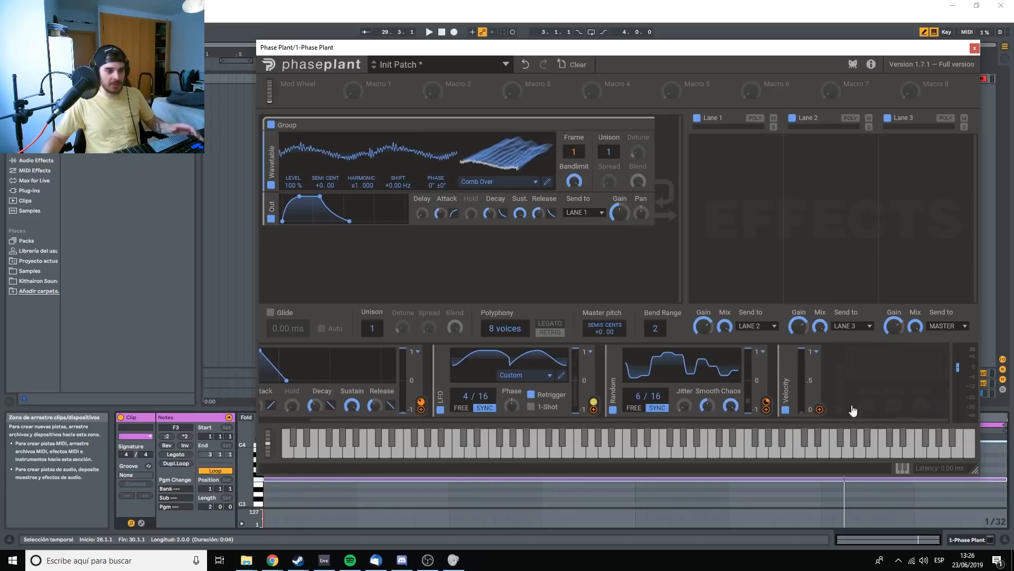
pyautogui.click(842, 373)
pyautogui.moveTo(866, 429)
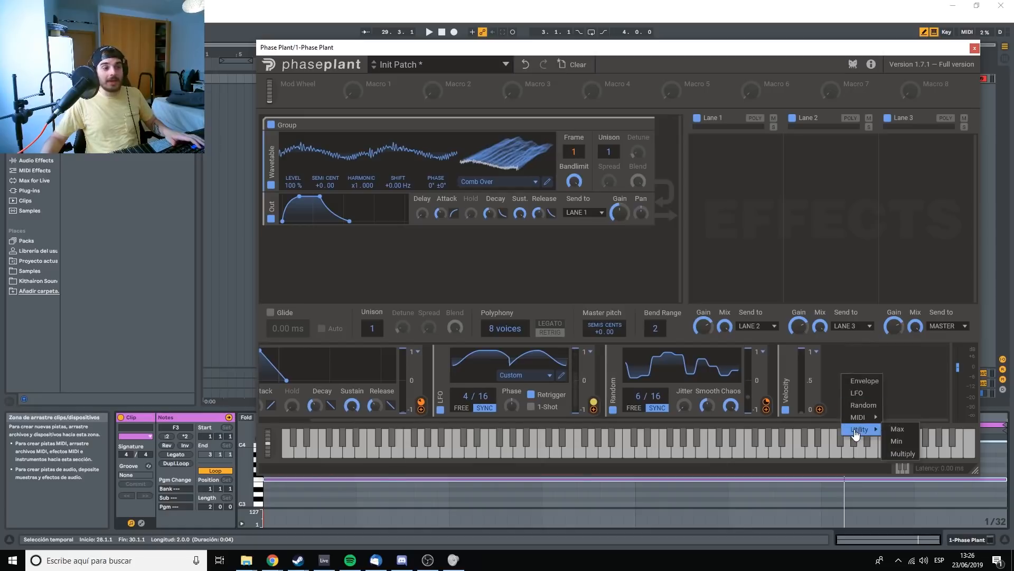
pyautogui.click(903, 430)
# Step: Add a Min utility modulator after the Max modulator, and a Multiply utility modulator after the Min
pyautogui.moveTo(837, 419); pyautogui.dragTo(940, 421)
pyautogui.click(861, 376)
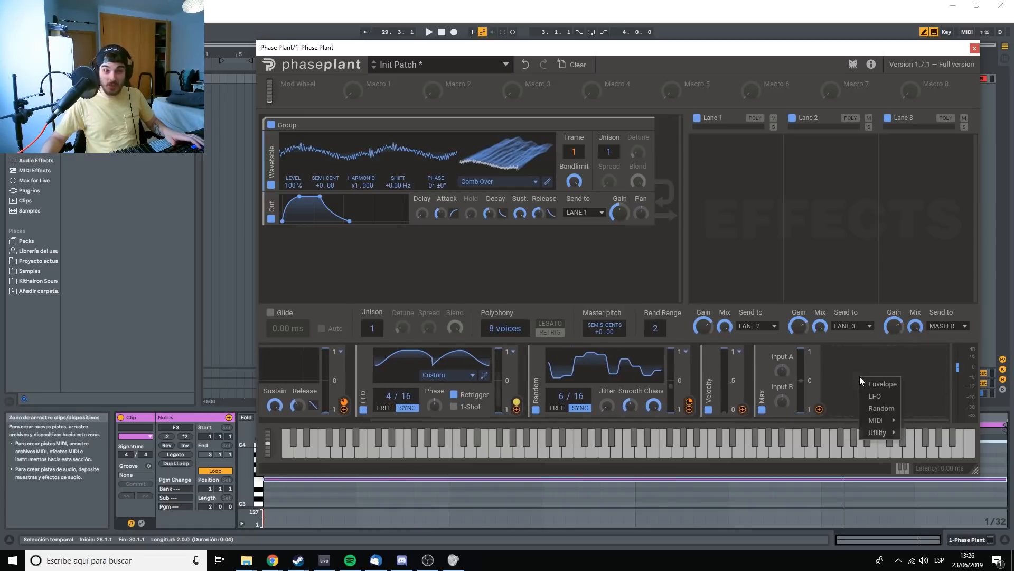
pyautogui.click(857, 390)
pyautogui.click(841, 386)
pyautogui.moveTo(864, 429)
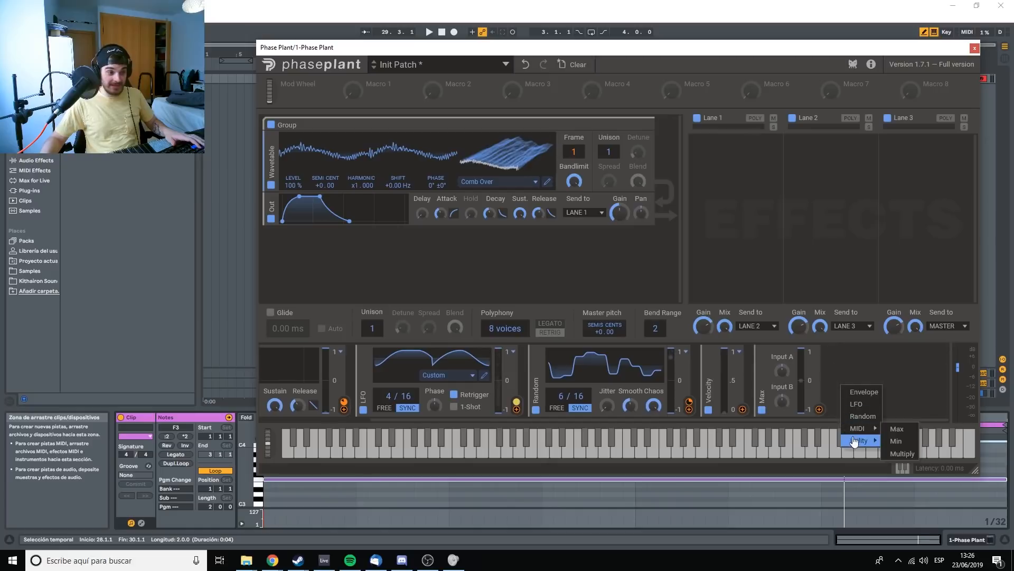
pyautogui.click(901, 438)
pyautogui.moveTo(845, 419); pyautogui.dragTo(883, 420)
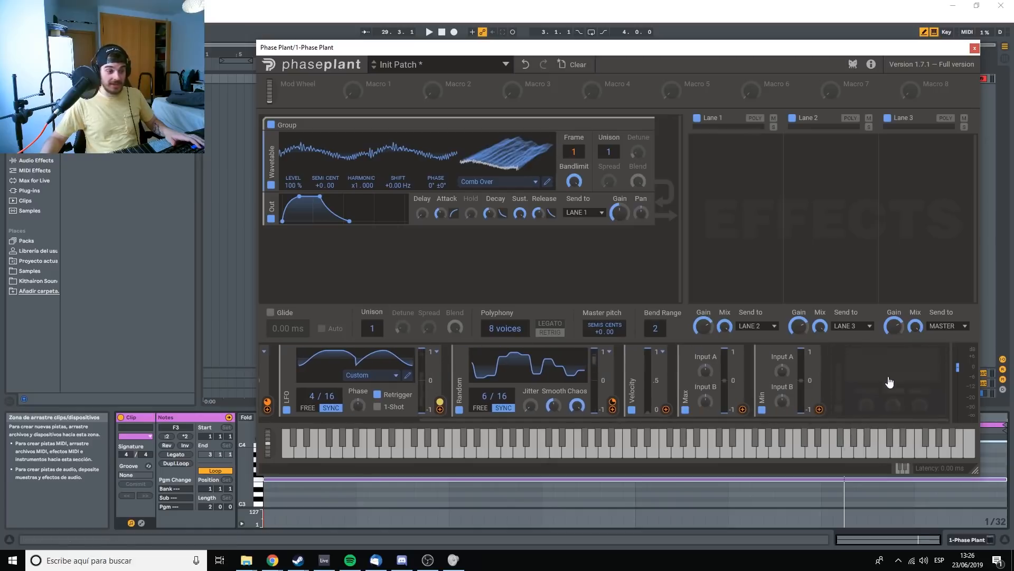
pyautogui.click(884, 374)
pyautogui.moveTo(900, 425)
pyautogui.click(933, 450)
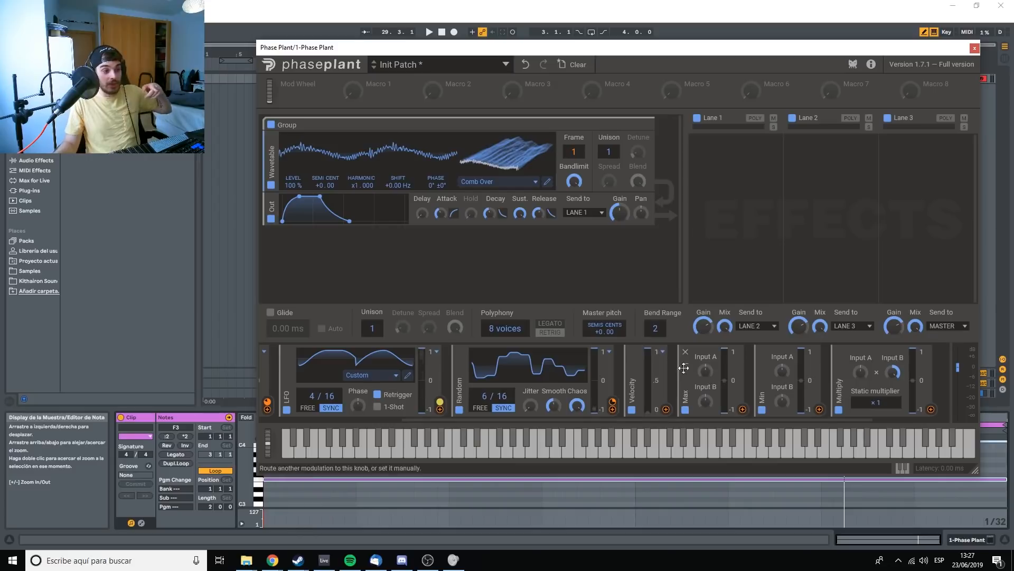
# Step: Route the LFO and Random modulators into the Max modulator's two inputs and try the Multiply modulator's static multiplier
pyautogui.moveTo(439, 409); pyautogui.dragTo(706, 416)
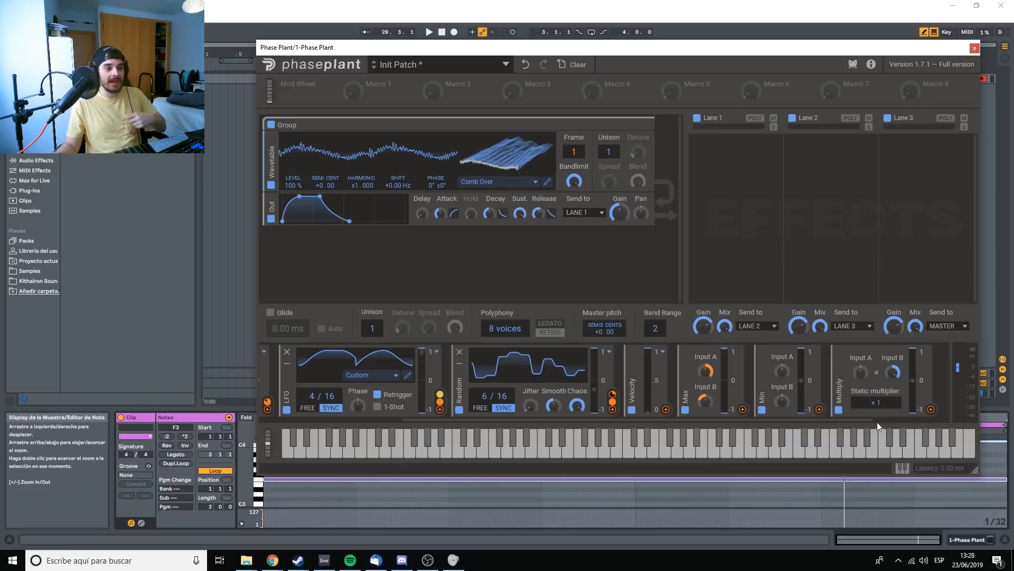
pyautogui.moveTo(879, 401); pyautogui.dragTo(879, 415)
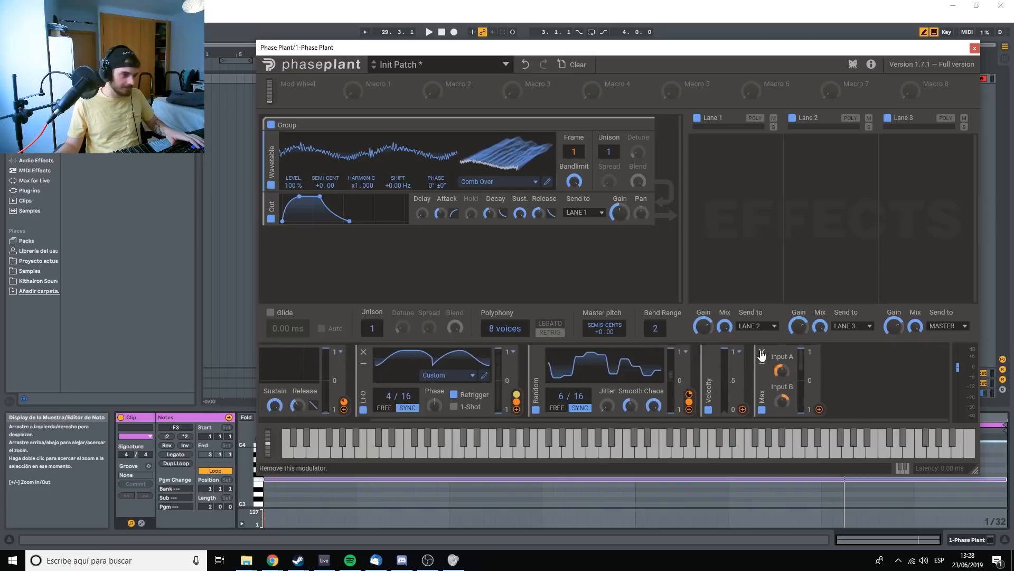
# Step: Remove the remaining utility modulators and the Velocity modulator, keeping only the Envelope, LFO and Random
pyautogui.click(762, 353)
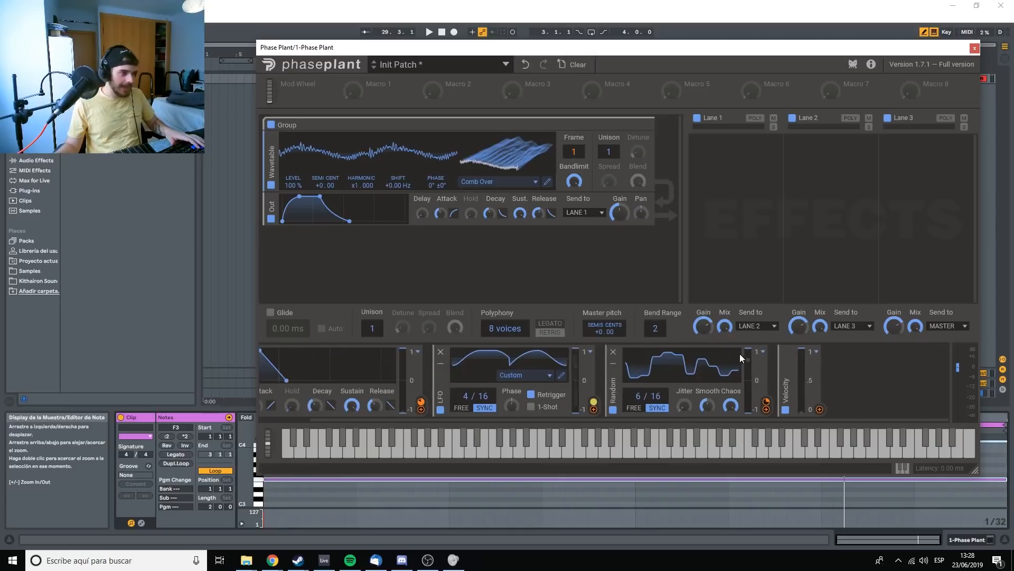
pyautogui.click(784, 352)
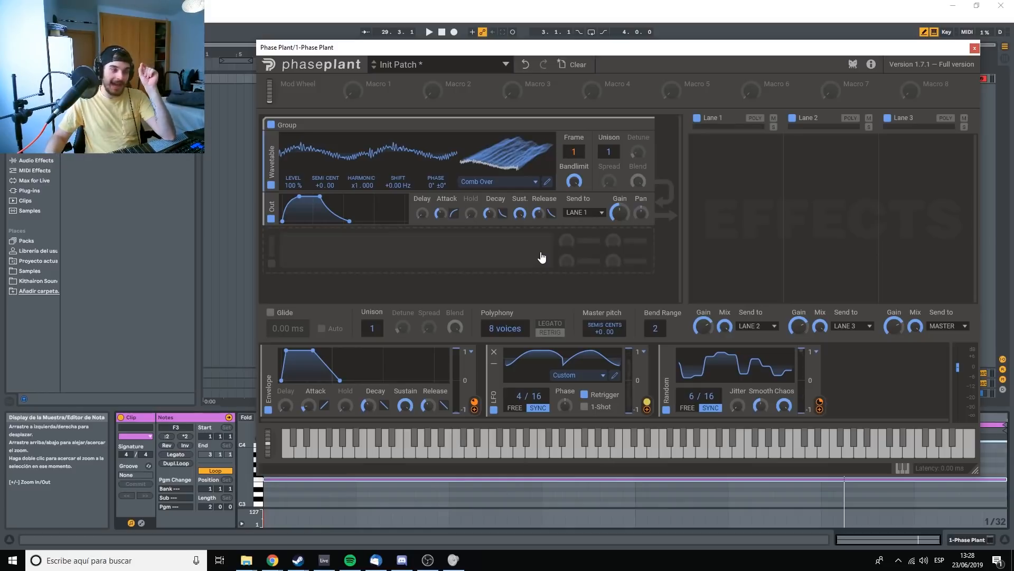
# Step: Add an Analog generator as a separate module below the Wavetable group's output
pyautogui.click(542, 257)
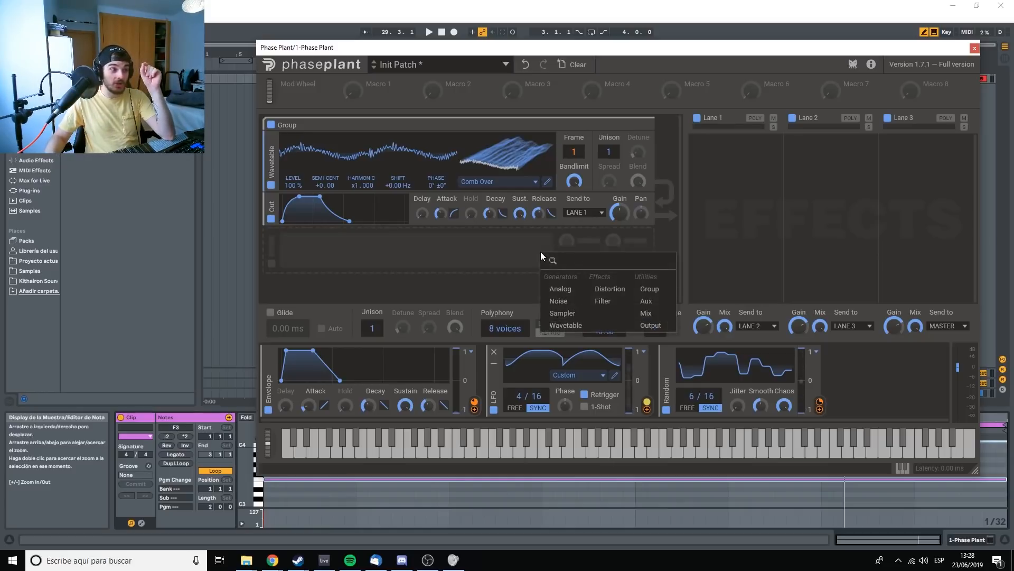
pyautogui.click(565, 290)
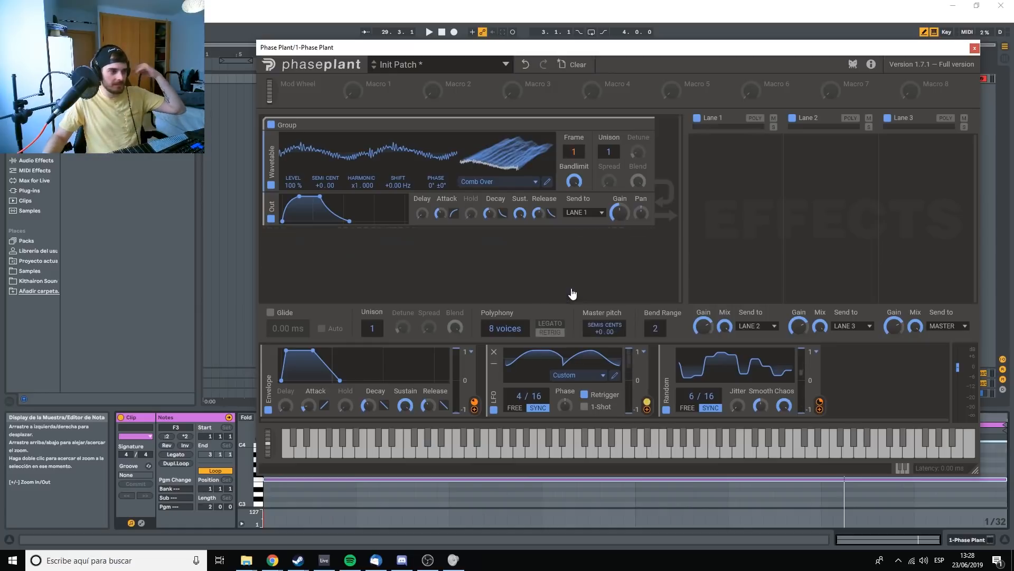
pyautogui.scroll(2, 573, 272)
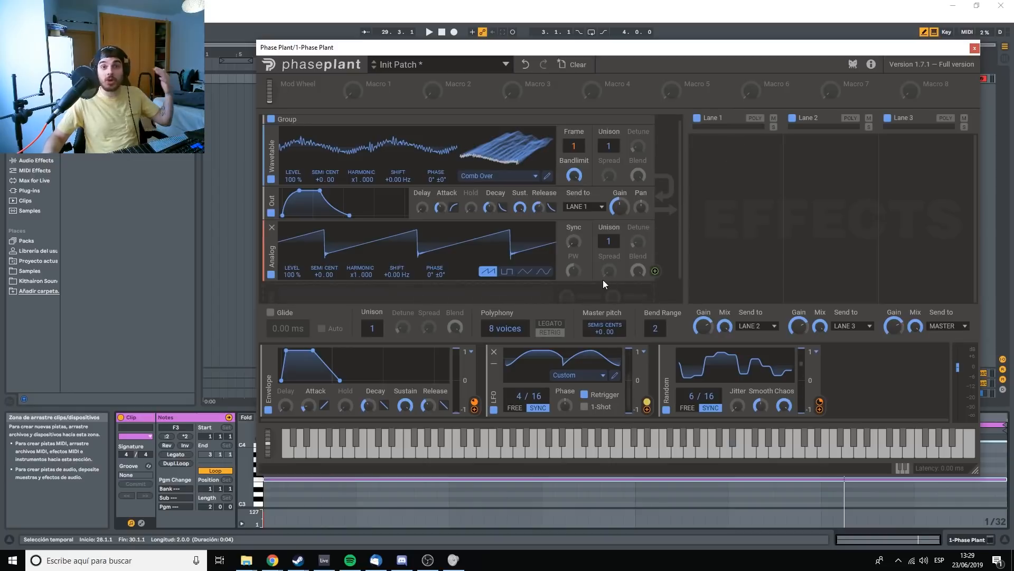
pyautogui.scroll(-1, 367, 291)
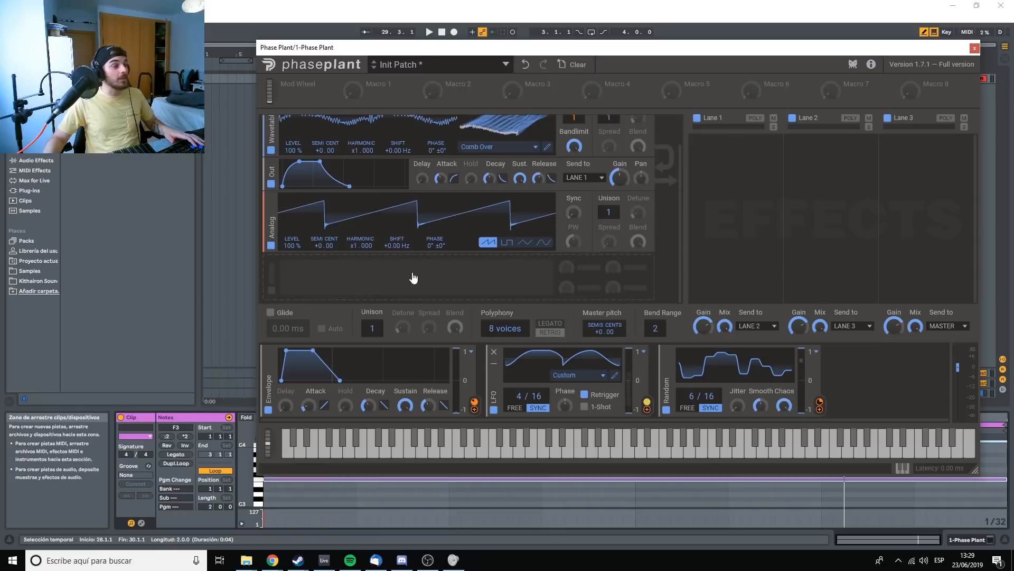
pyautogui.scroll(1, 413, 279)
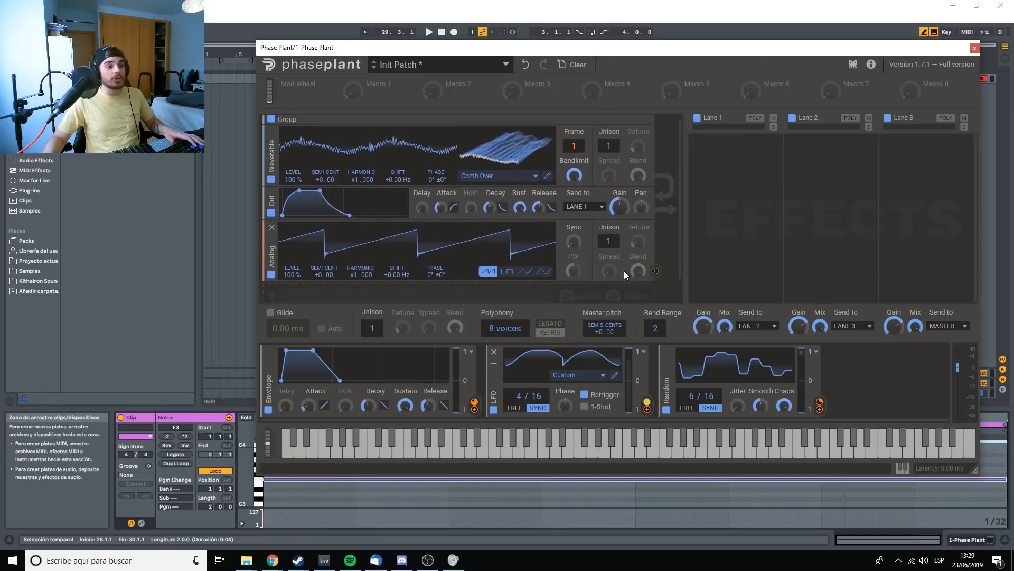
# Step: Modulate the Wavetable's Level with the Analog generator at 68 % and set the Analog's Harmonic to x4.000 during playback
pyautogui.click(655, 271)
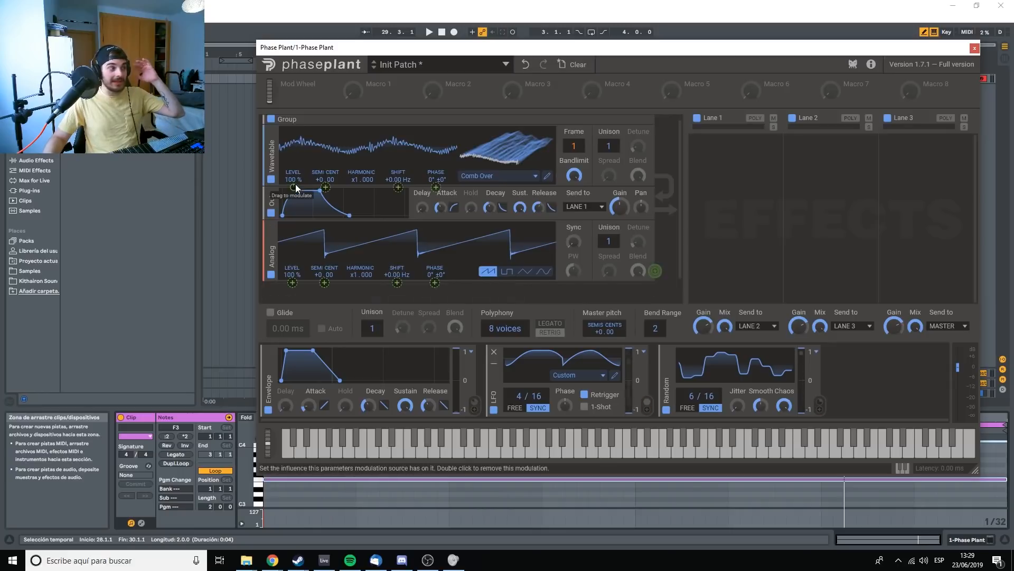
pyautogui.moveTo(294, 188); pyautogui.dragTo(295, 135)
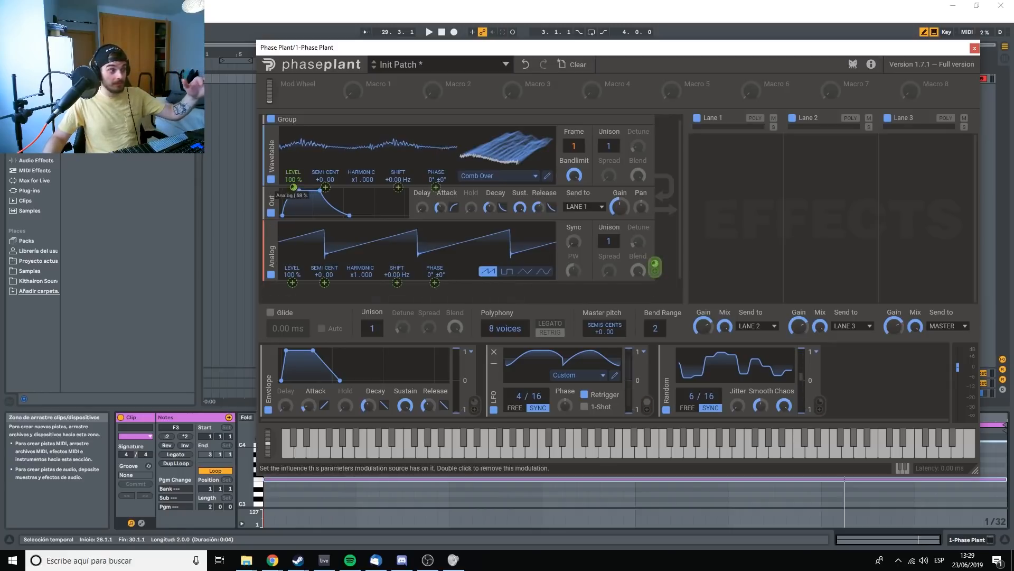
pyautogui.press('space')
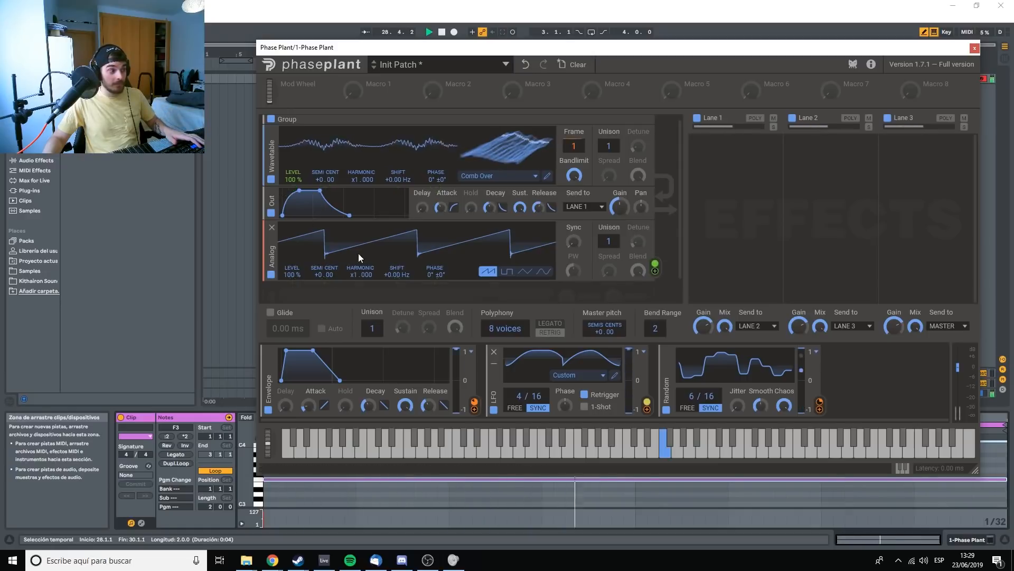
pyautogui.moveTo(361, 274); pyautogui.dragTo(362, 259)
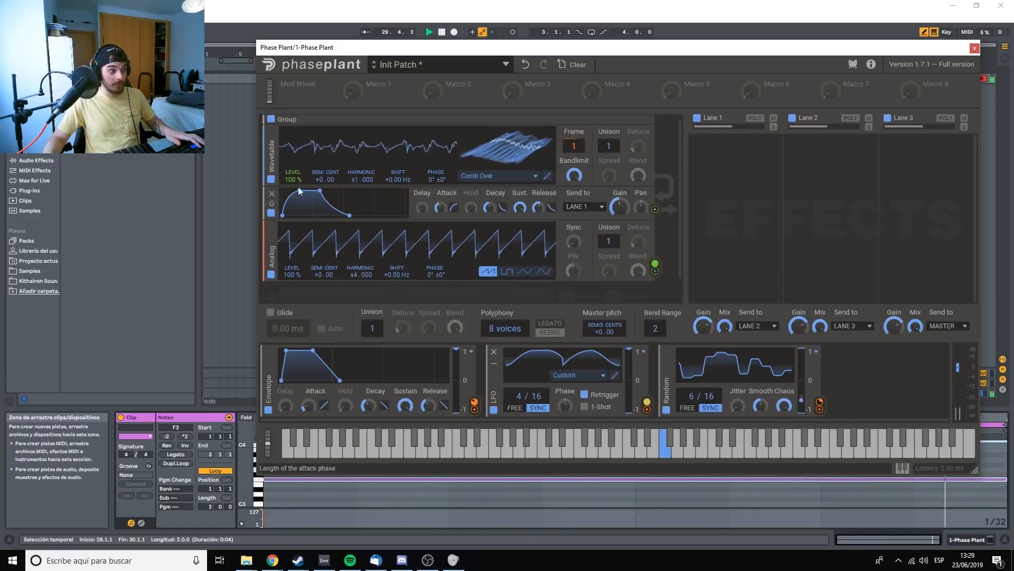
pyautogui.press('space')
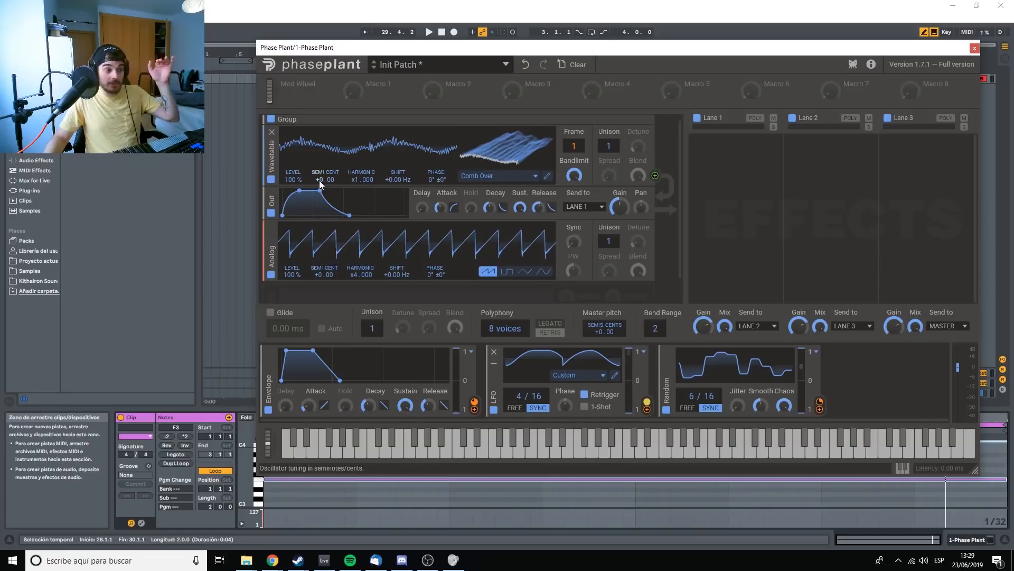
# Step: Try modulating the Wavetable's semitone/cent tuning with the Analog generator during playback, and remove the modulation
pyautogui.moveTo(655, 271); pyautogui.dragTo(325, 185)
pyautogui.press('space')
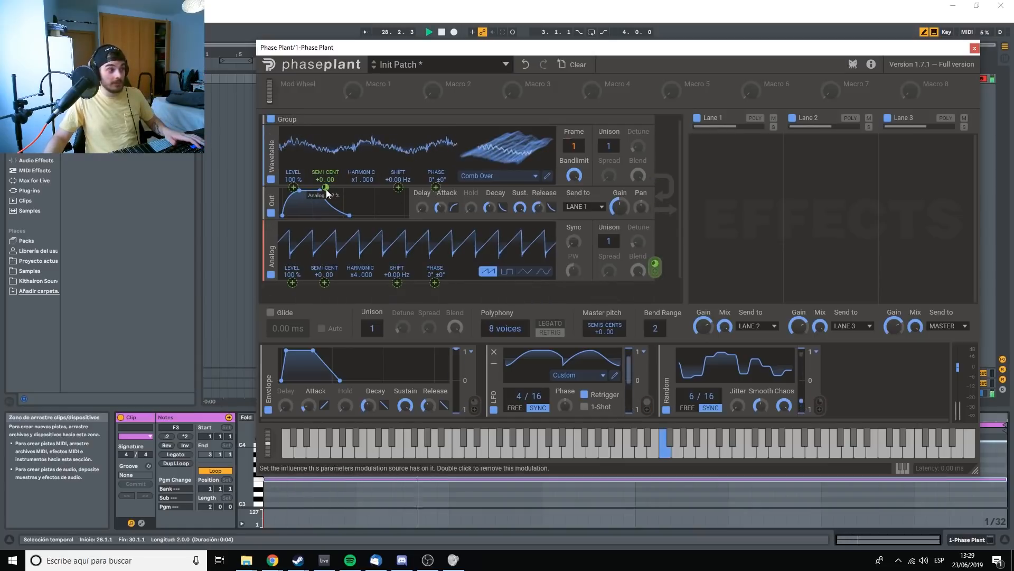
pyautogui.press('space')
pyautogui.doubleClick(325, 188)
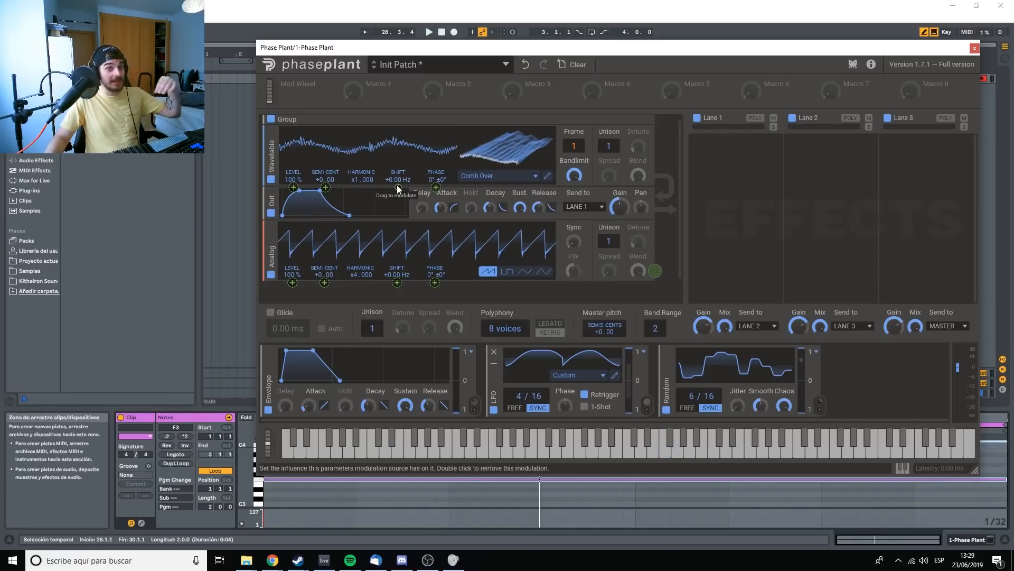
# Step: Play the clip and try the Analog modulation on the Wavetable's Shift and again on its tuning, removing each assignment
pyautogui.press('space')
pyautogui.moveTo(398, 187); pyautogui.dragTo(398, 127)
pyautogui.doubleClick(398, 188)
pyautogui.moveTo(325, 187); pyautogui.dragTo(326, 140)
pyautogui.doubleClick(326, 187)
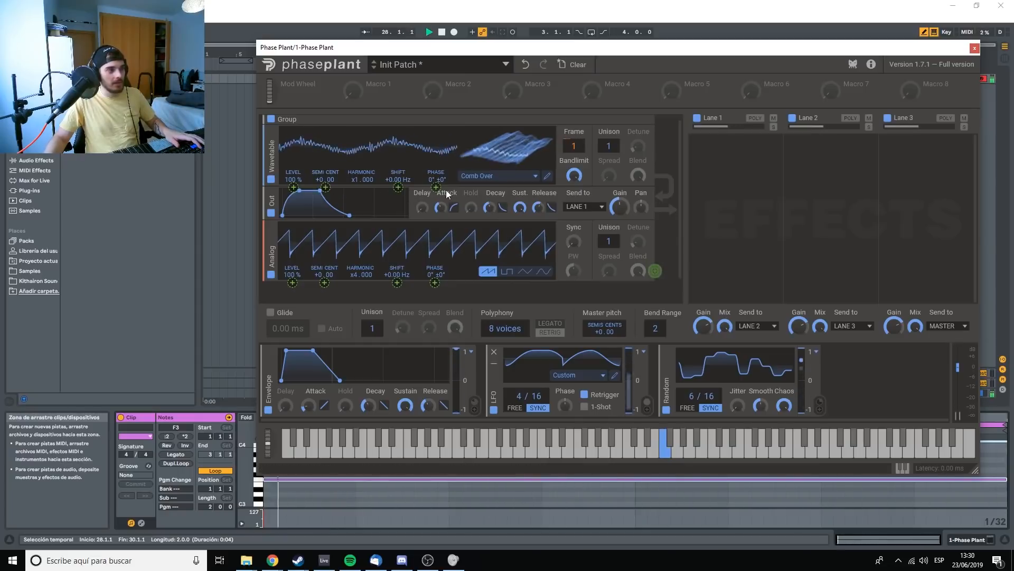
# Step: Try modulating the Wavetable's Phase with the Analog generator at 31 %, and stop playback and remove the modulation
pyautogui.moveTo(436, 186); pyautogui.dragTo(435, 167)
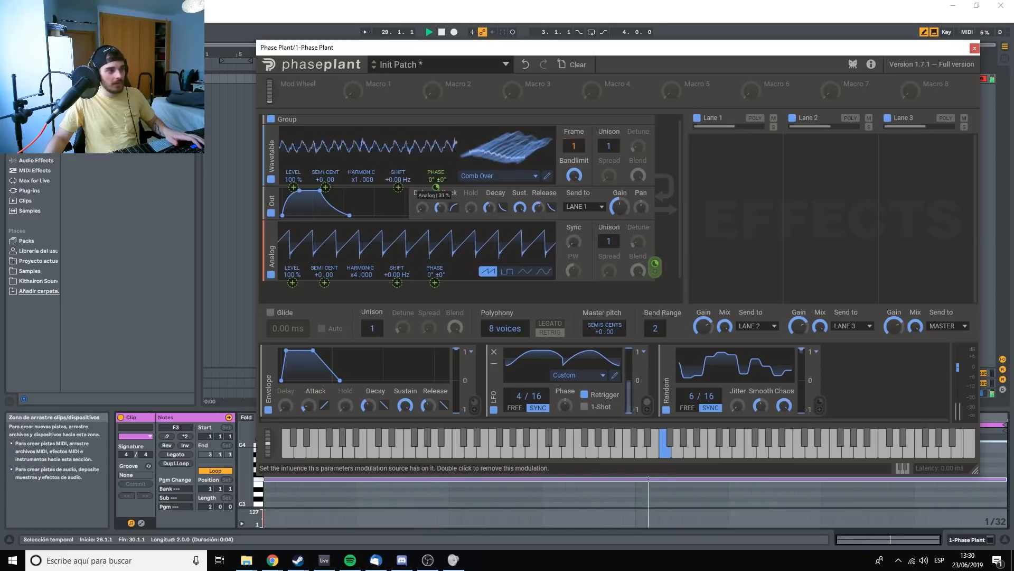
pyautogui.press('space')
pyautogui.doubleClick(436, 187)
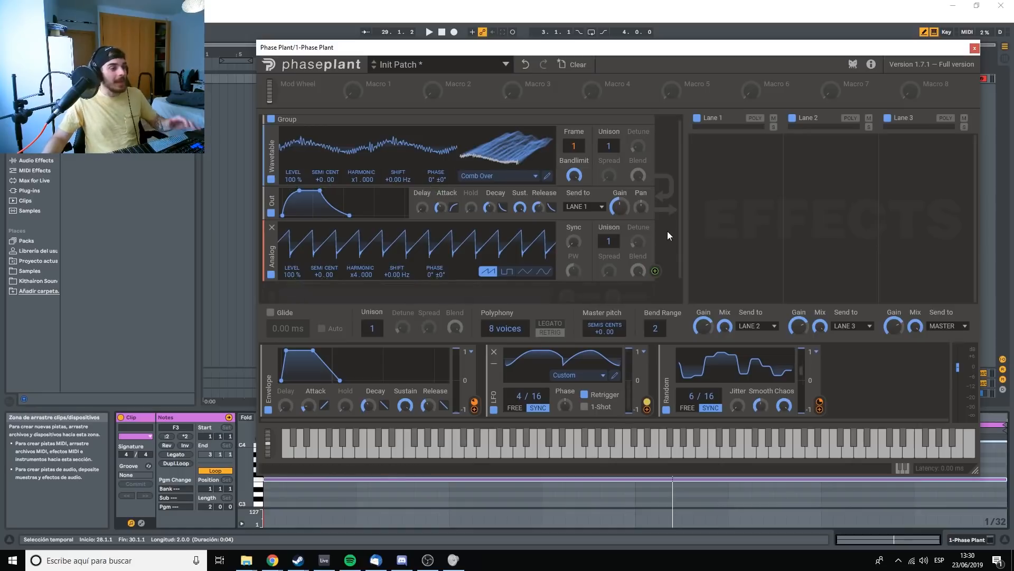
# Step: Add a Distortion effect and a Filter effect below the Analog generator
pyautogui.scroll(-1, 666, 235)
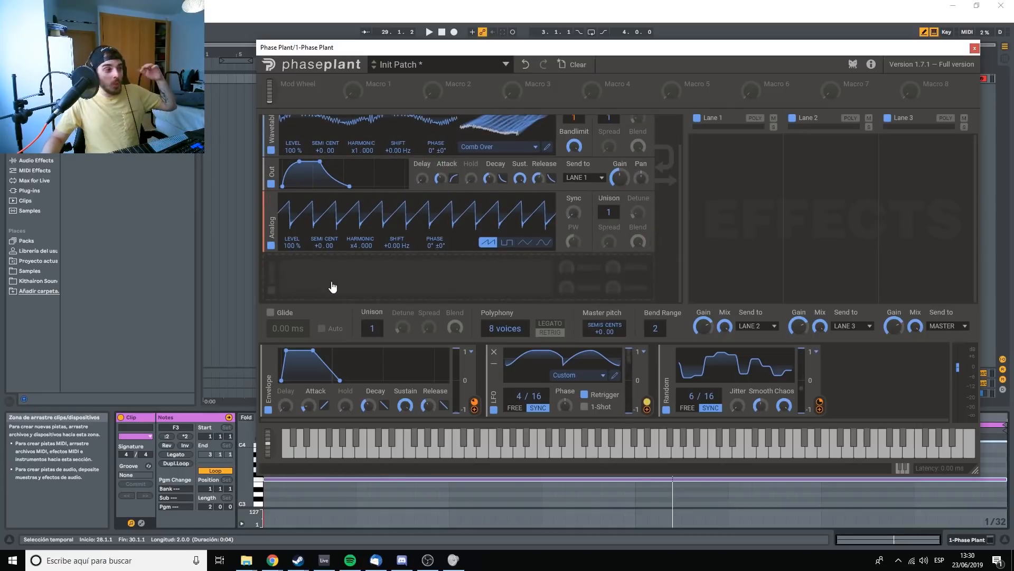
pyautogui.click(341, 269)
pyautogui.click(414, 304)
pyautogui.scroll(-2, 449, 275)
pyautogui.click(457, 274)
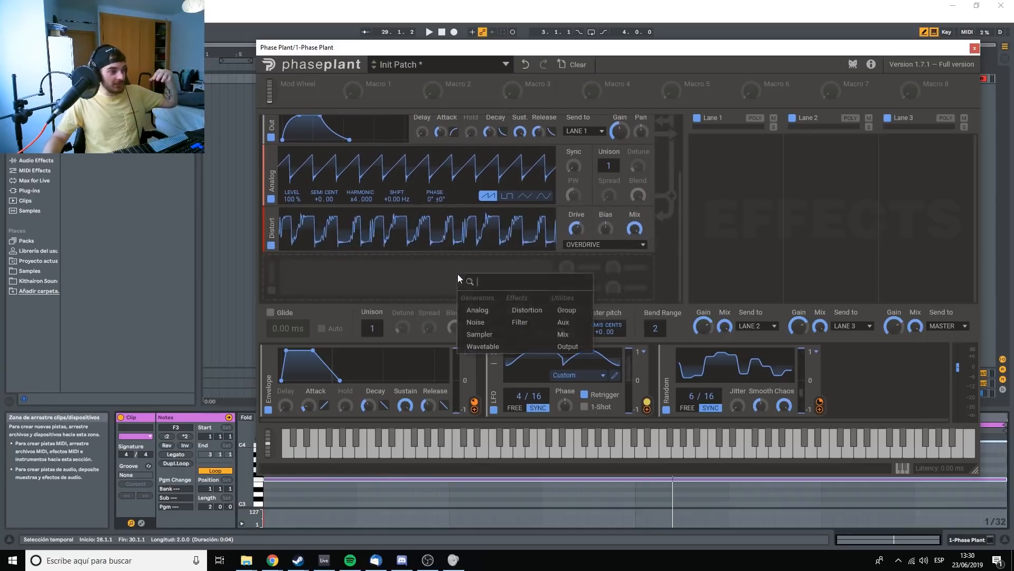
pyautogui.click(516, 323)
# Step: Move the Distortion directly below the Wavetable and the Filter between the Distortion and the Output module
pyautogui.scroll(3, 422, 285)
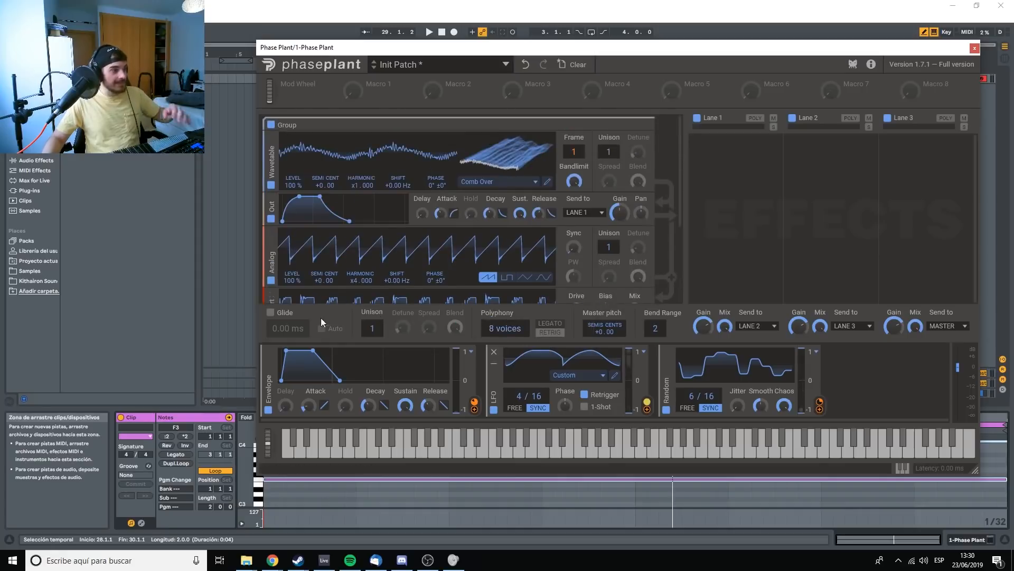
pyautogui.moveTo(276, 303); pyautogui.dragTo(272, 185)
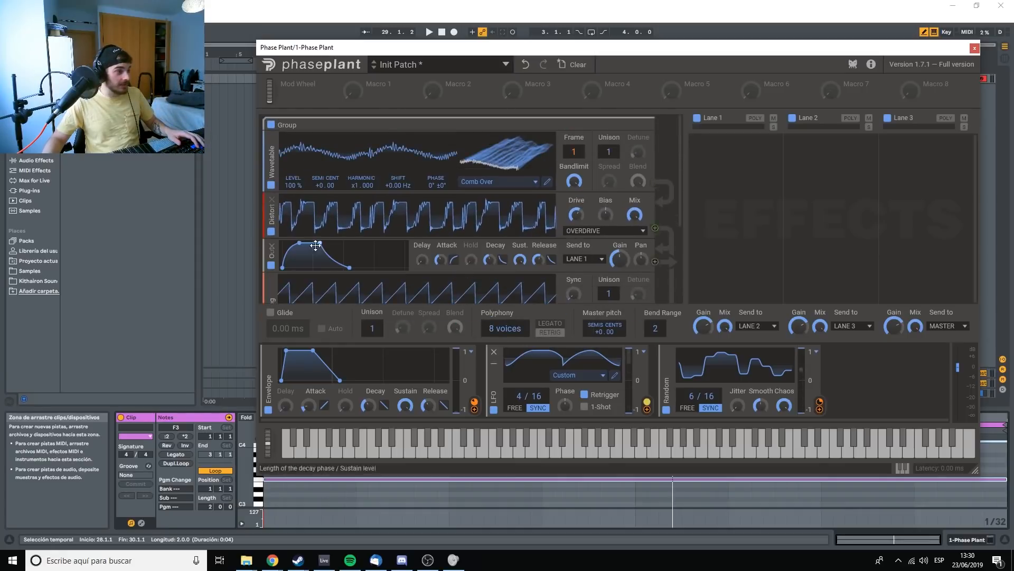
pyautogui.scroll(-3, 319, 256)
pyautogui.moveTo(271, 233); pyautogui.dragTo(273, 150)
pyautogui.scroll(2, 291, 186)
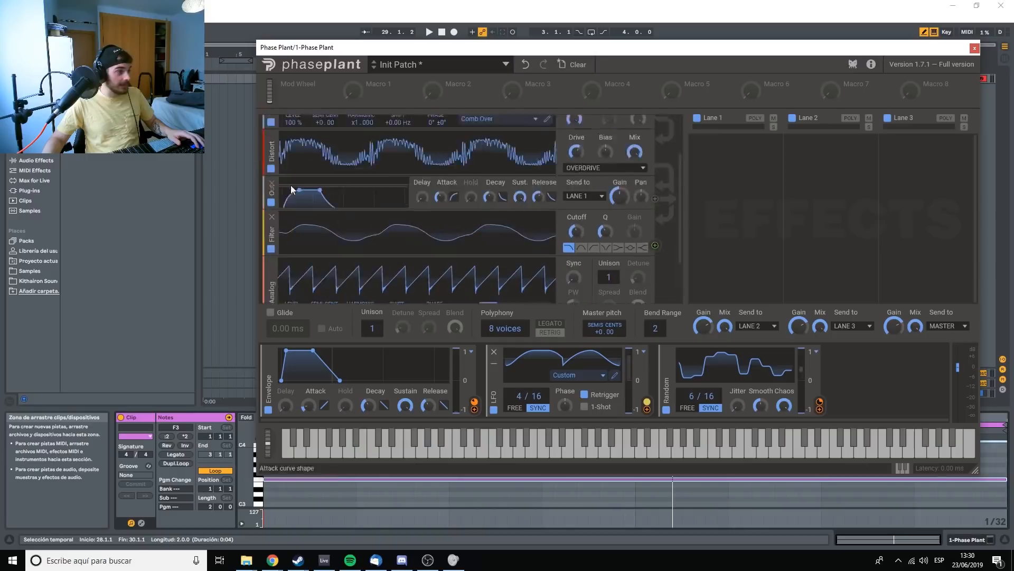
pyautogui.moveTo(267, 272); pyautogui.dragTo(269, 233)
pyautogui.scroll(1, 564, 186)
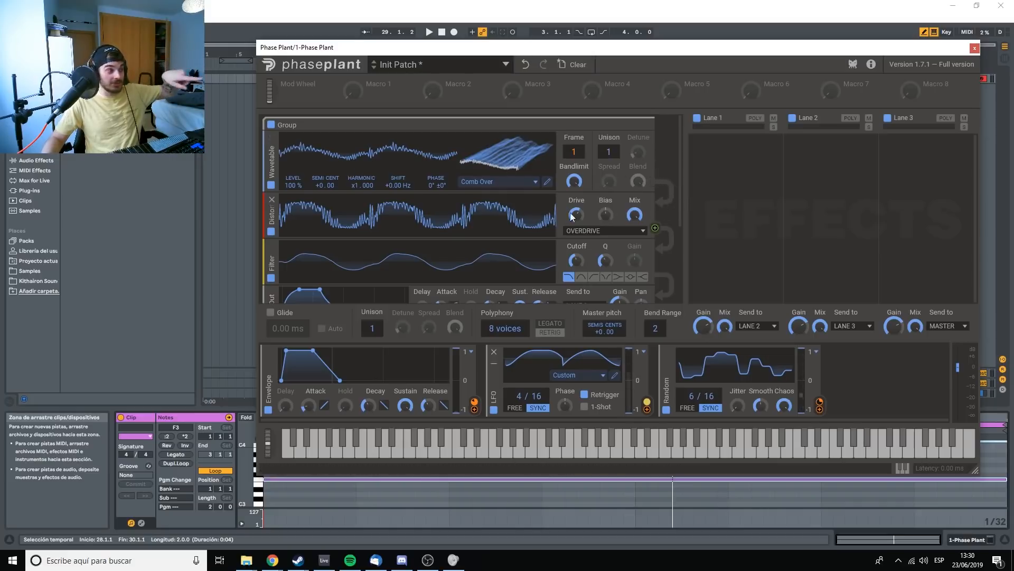
pyautogui.scroll(-3, 642, 219)
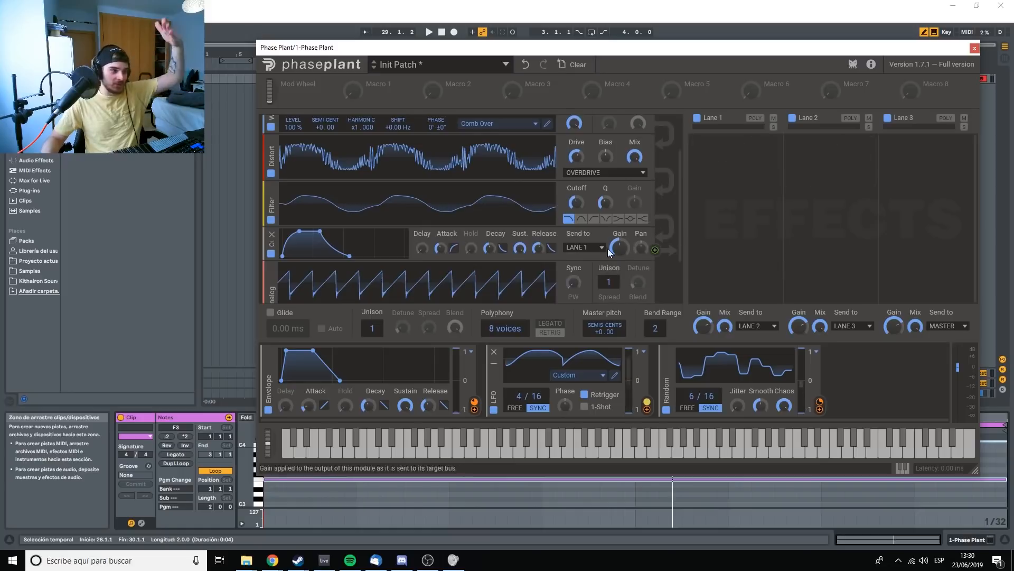
pyautogui.scroll(3, 613, 265)
pyautogui.scroll(-5, 613, 266)
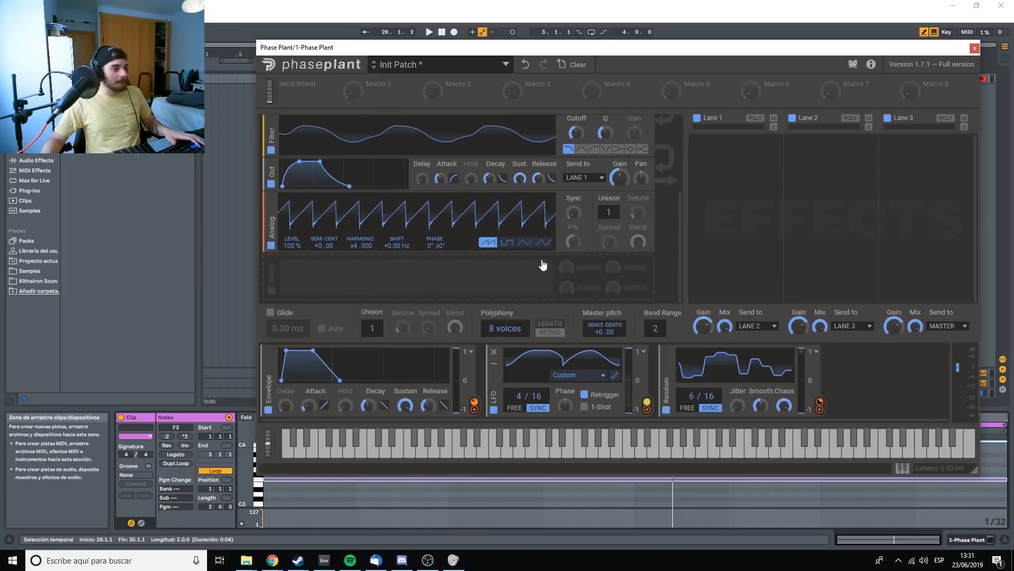
pyautogui.scroll(3, 541, 259)
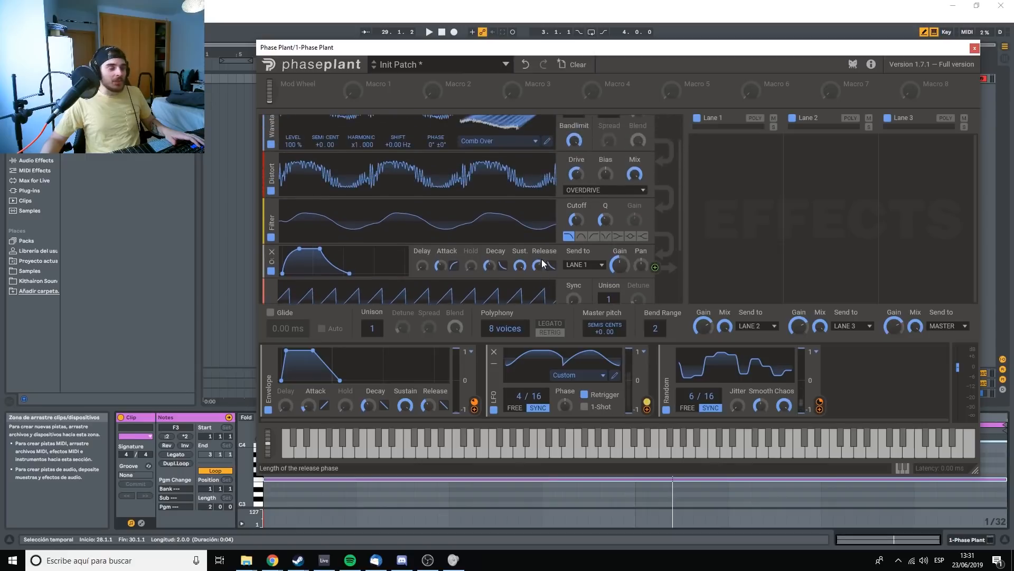
# Step: Assign the Analog generator as modulator of the Filter's Cutoff at about 90 %
pyautogui.scroll(-1, 531, 263)
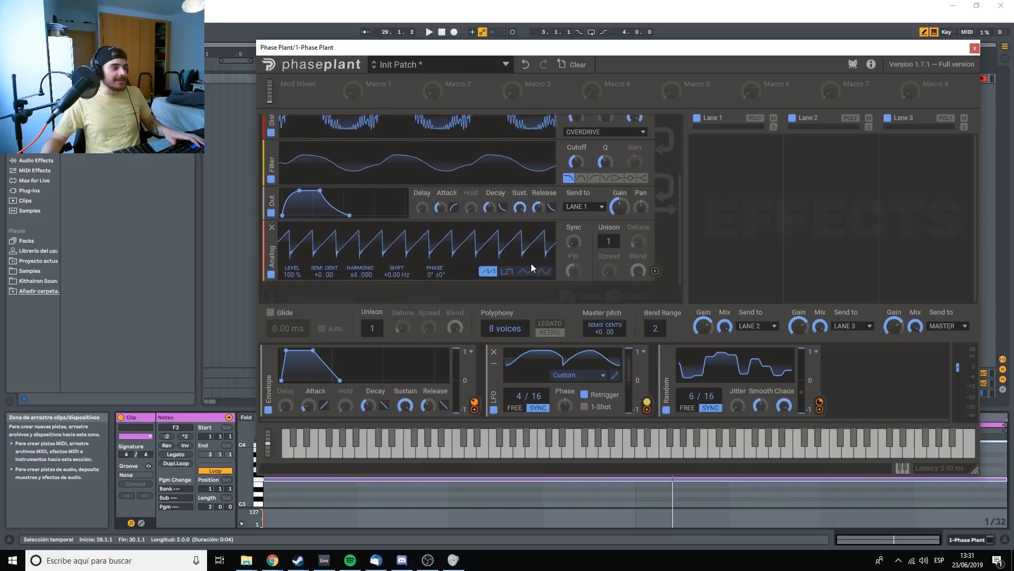
pyautogui.click(656, 270)
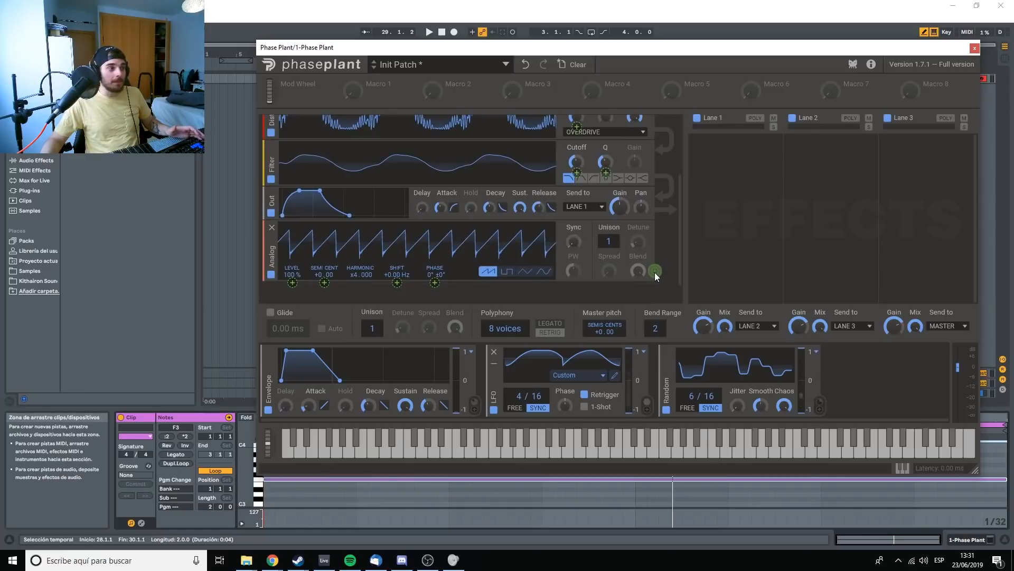
pyautogui.scroll(1, 655, 271)
pyautogui.scroll(2, 607, 260)
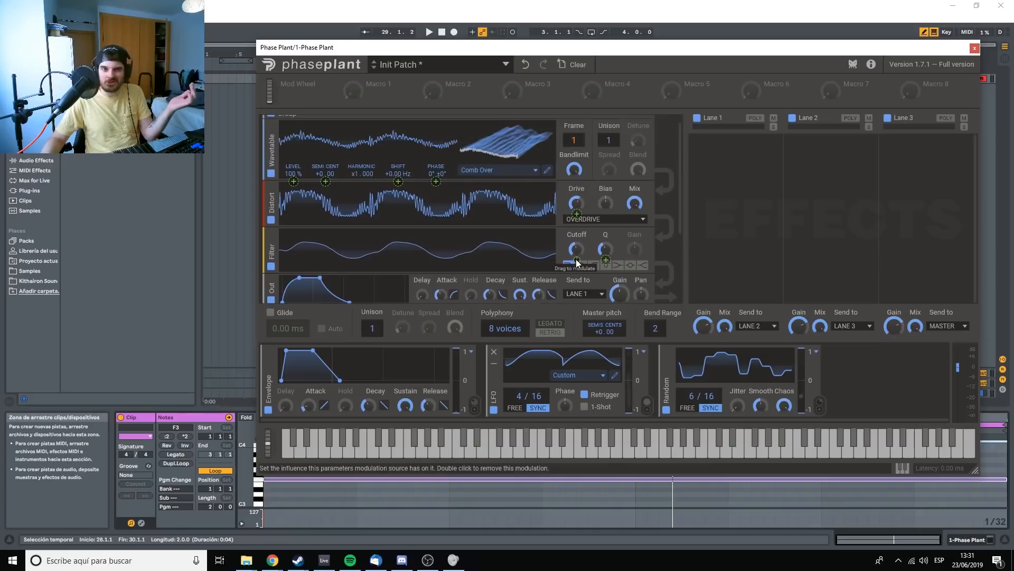
pyautogui.moveTo(577, 260); pyautogui.dragTo(576, 263)
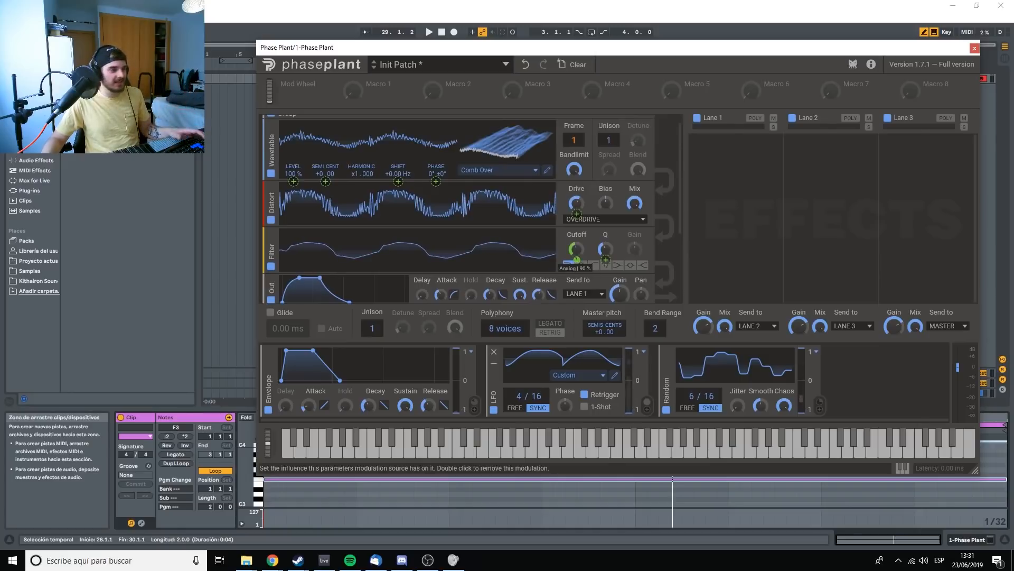
# Step: Play the clip, switch the Filter to band pass, and stop playback
pyautogui.press('space')
pyautogui.click(582, 269)
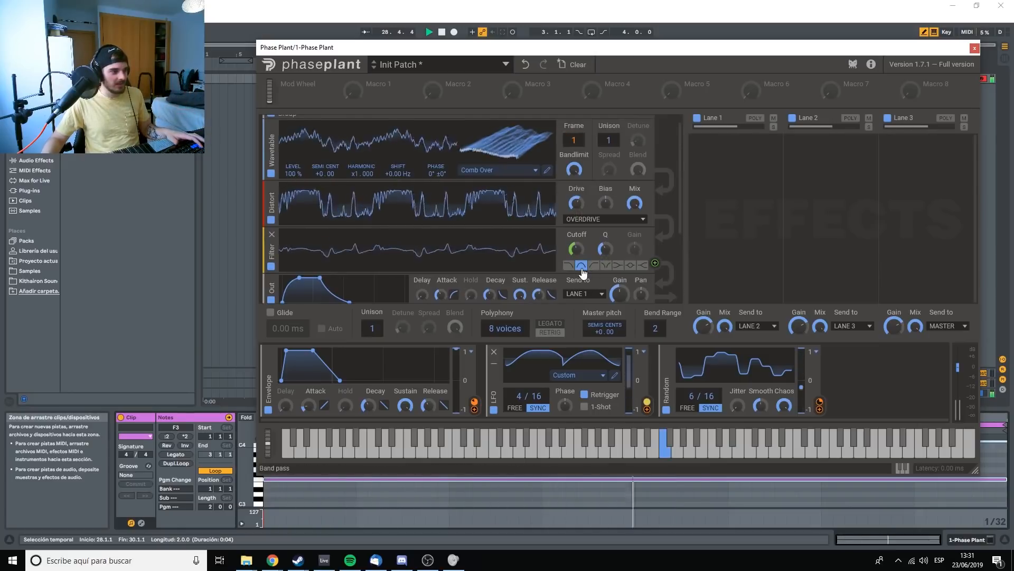
pyautogui.scroll(-3, 613, 275)
pyautogui.press('space')
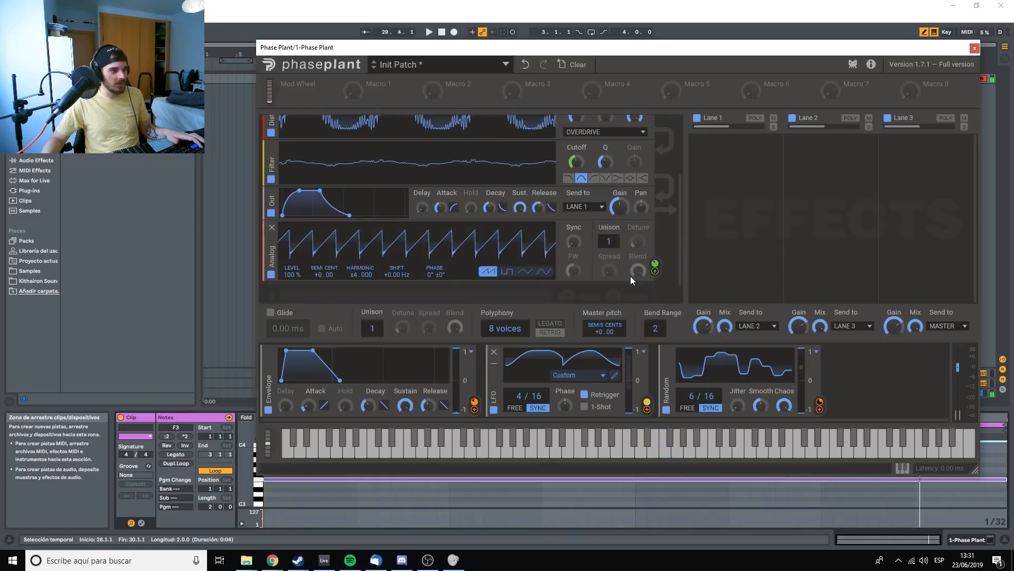
# Step: Assign the Analog generator as modulator of the Filter's Q and audition the sound
pyautogui.scroll(2, 626, 276)
pyautogui.scroll(-2, 651, 286)
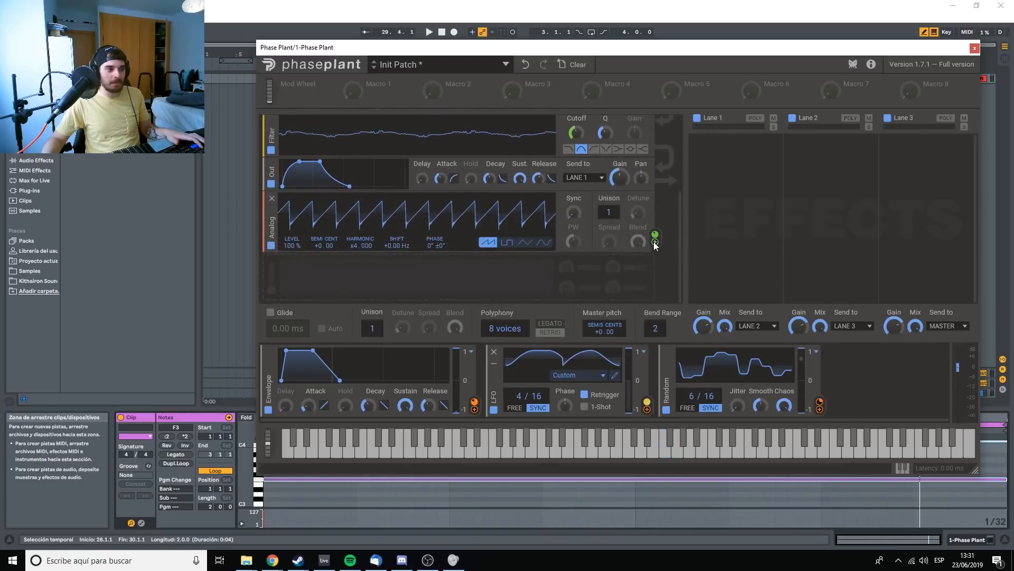
pyautogui.scroll(2, 651, 164)
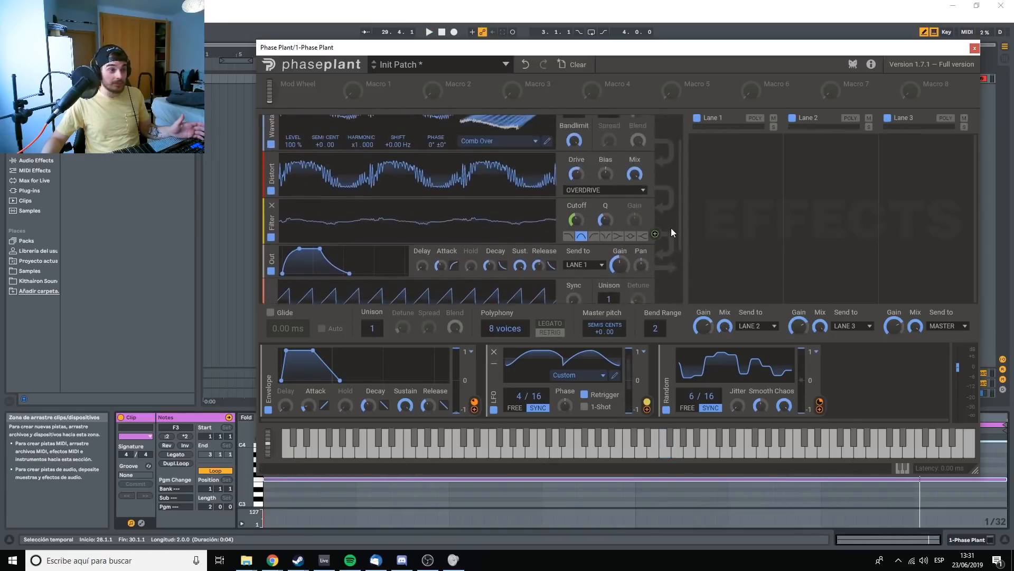
pyautogui.scroll(-1, 670, 233)
pyautogui.click(655, 300)
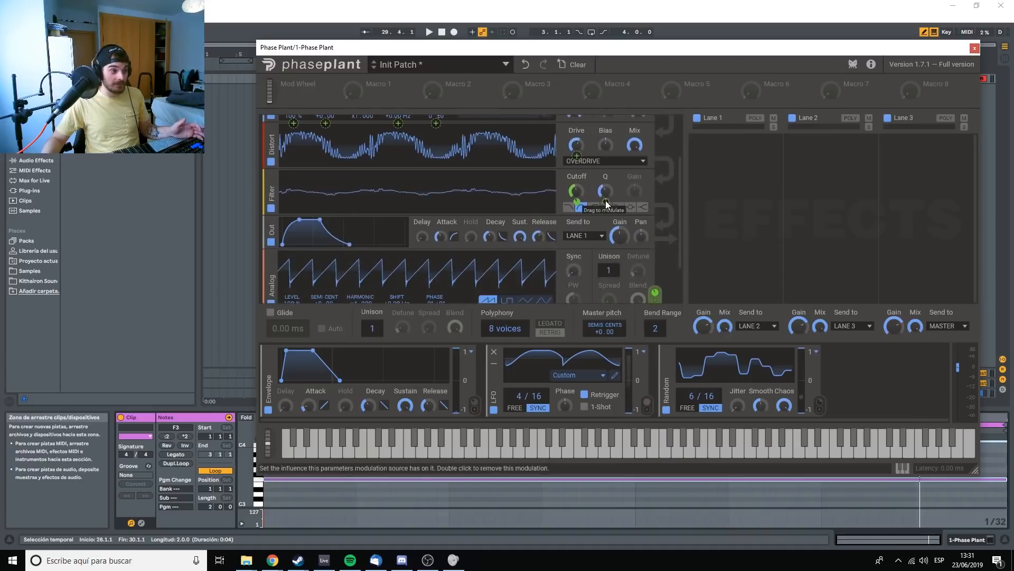
pyautogui.click(605, 201)
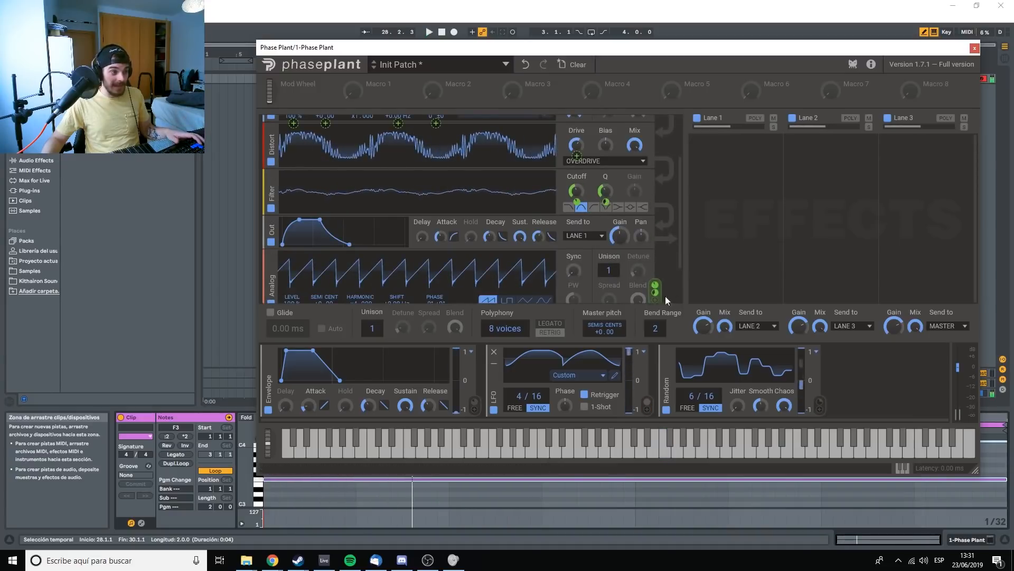
pyautogui.scroll(-1, 664, 297)
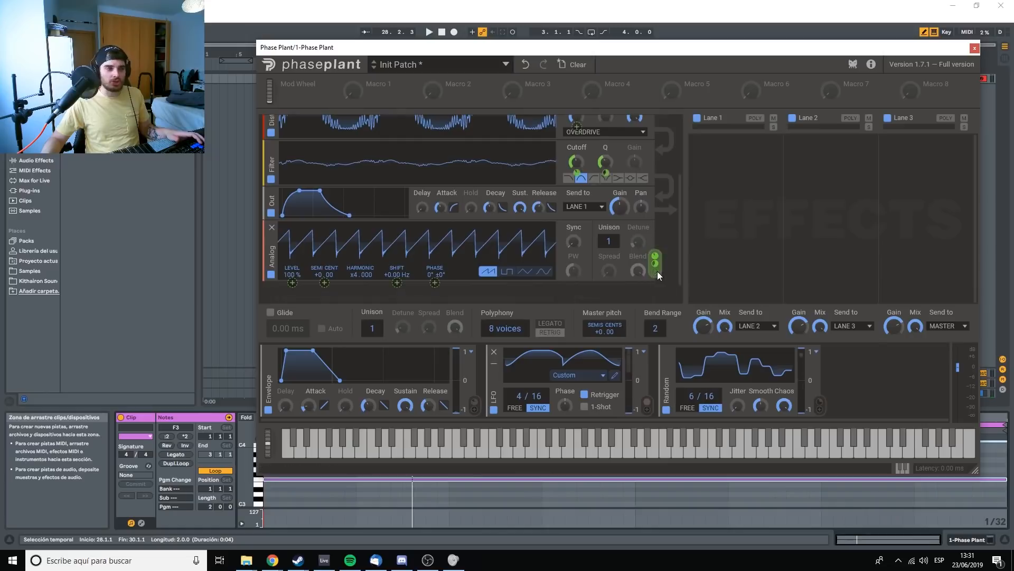
# Step: Assign the Analog generator as modulator of the Distortion's Drive and audition the clip
pyautogui.scroll(3, 611, 277)
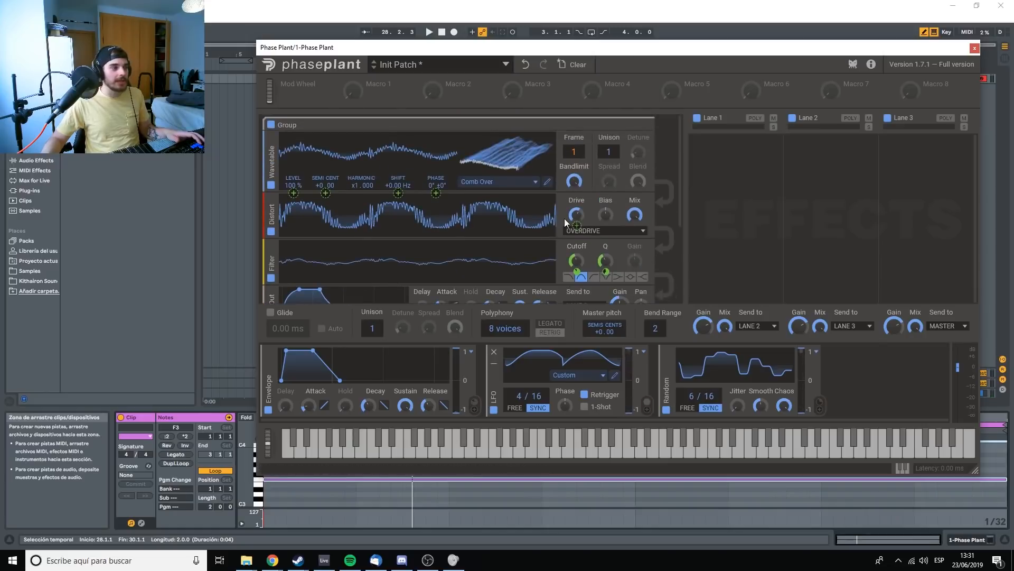
pyautogui.click(576, 222)
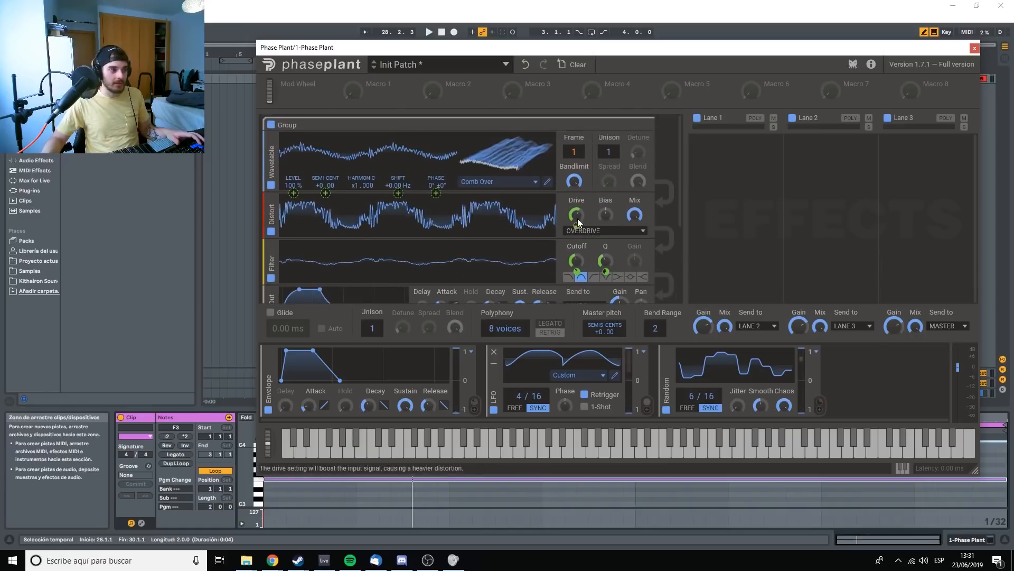
pyautogui.press('space')
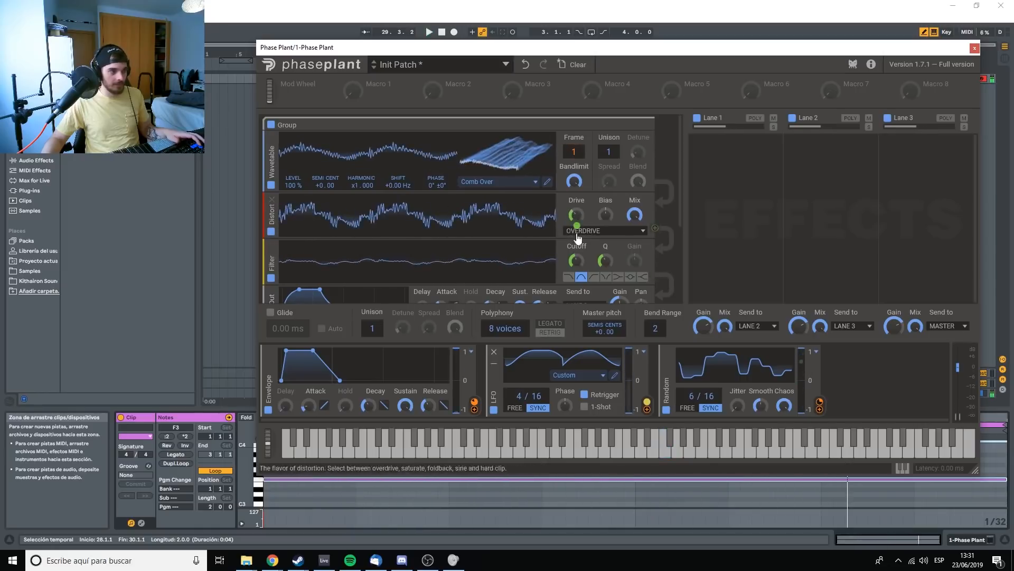
# Step: Review the Analog generator's modulation assignments and the available send destinations of the Output module
pyautogui.scroll(-3, 649, 271)
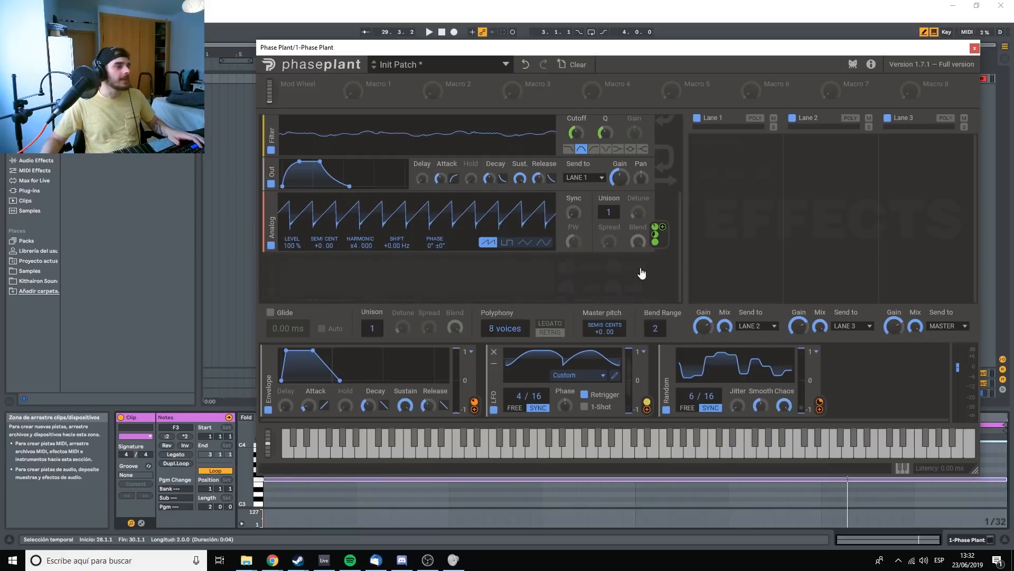
pyautogui.scroll(3, 640, 268)
pyautogui.scroll(-2, 641, 267)
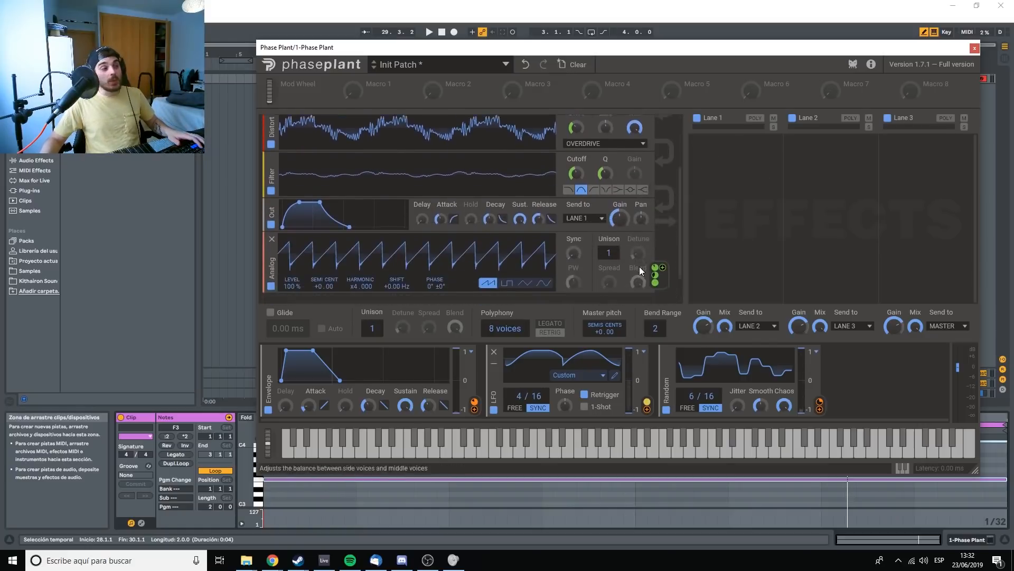
pyautogui.scroll(-1, 640, 266)
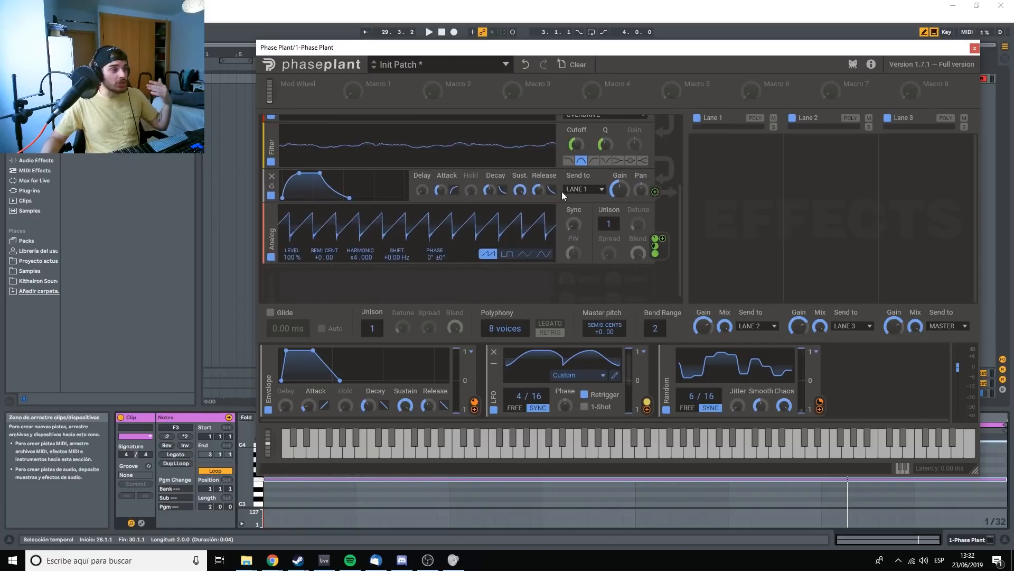
pyautogui.click(581, 189)
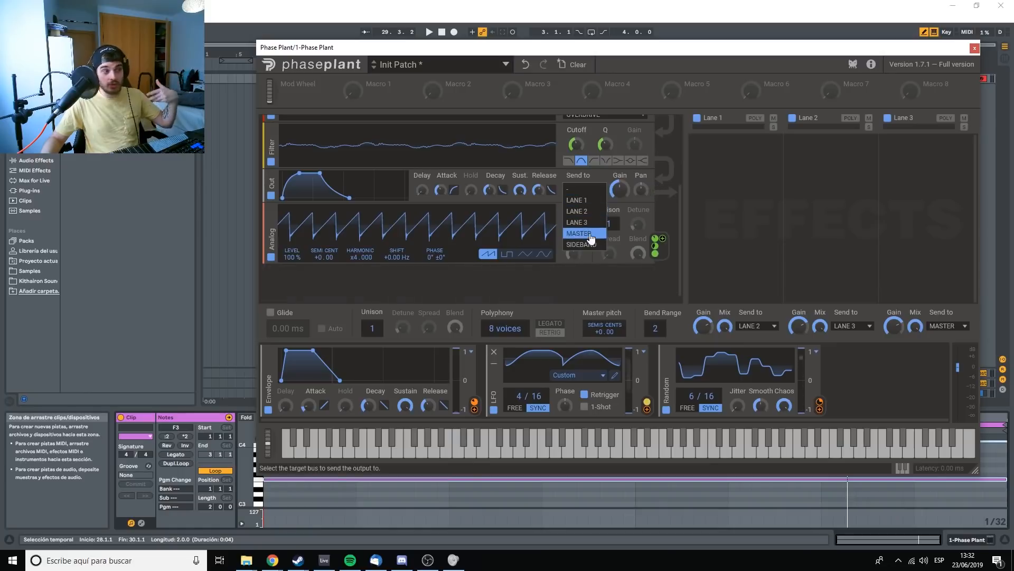
pyautogui.click(680, 179)
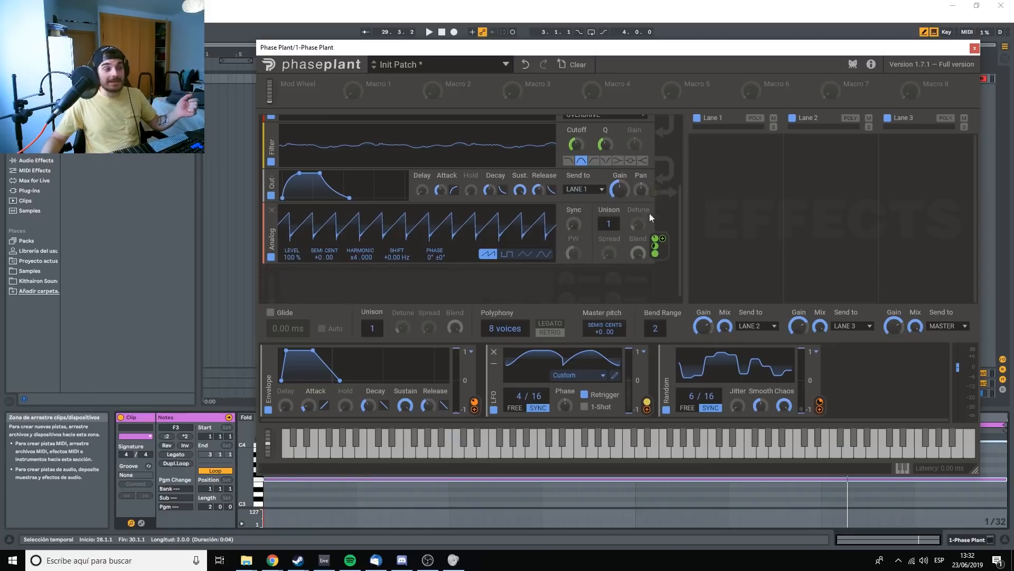
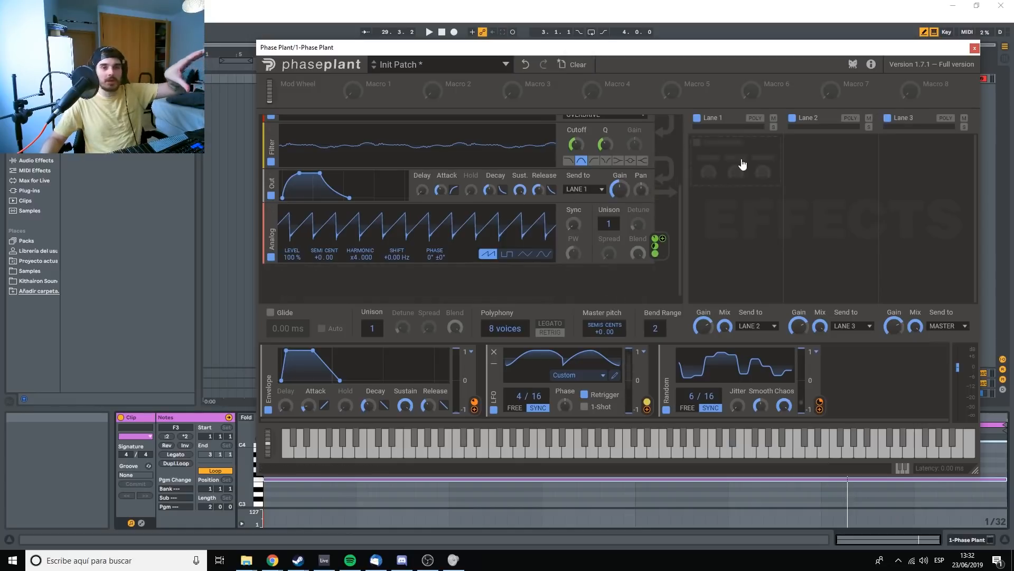
# Step: Route the outputs of Lane 1 and Lane 2 to Master
pyautogui.click(759, 326)
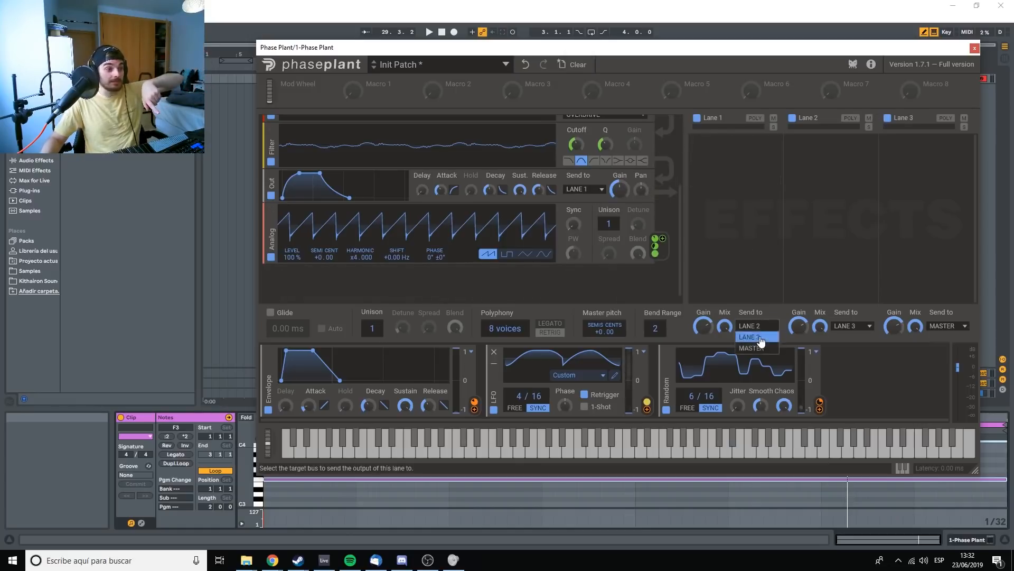
pyautogui.click(760, 343)
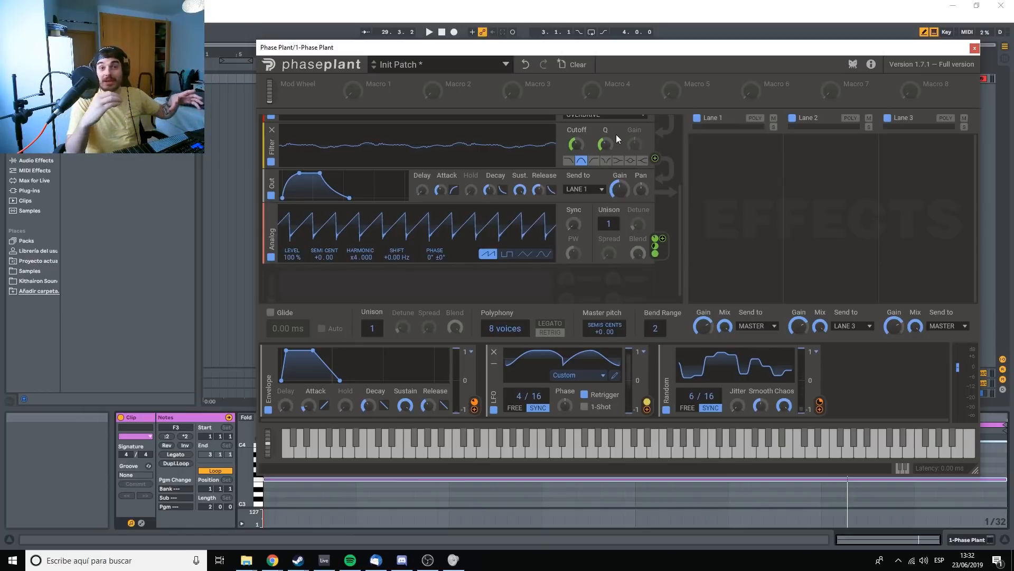
pyautogui.click(854, 325)
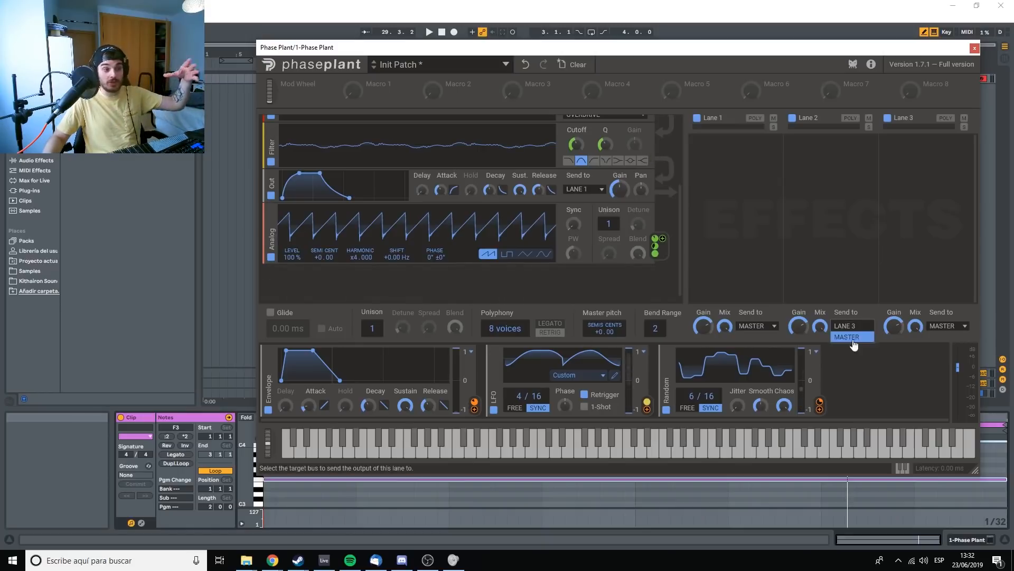
pyautogui.click(849, 338)
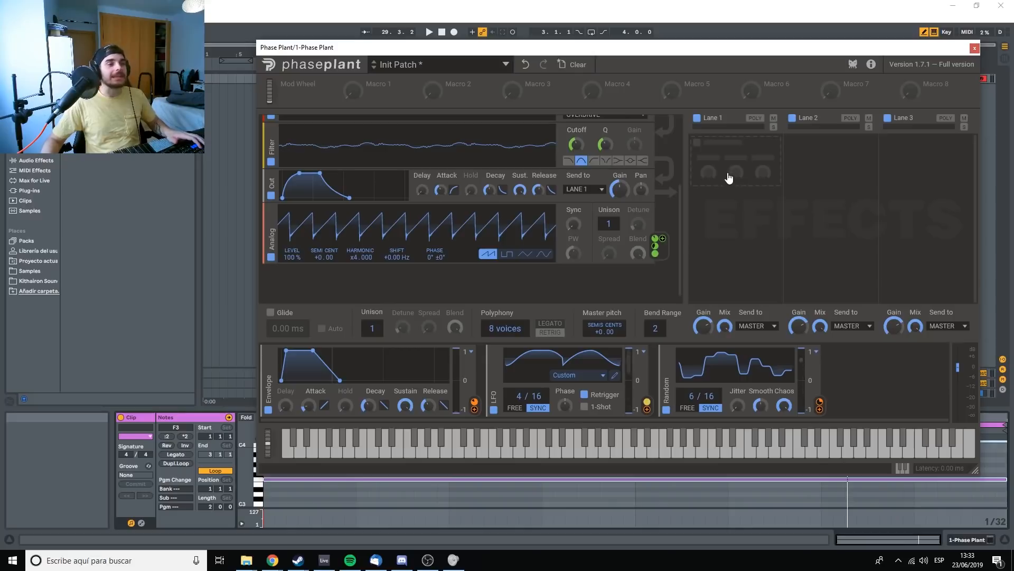
# Step: Try a 3-Band EQ on Lane 1 with lows and highs cut and mids boosted, and remove it
pyautogui.click(728, 175)
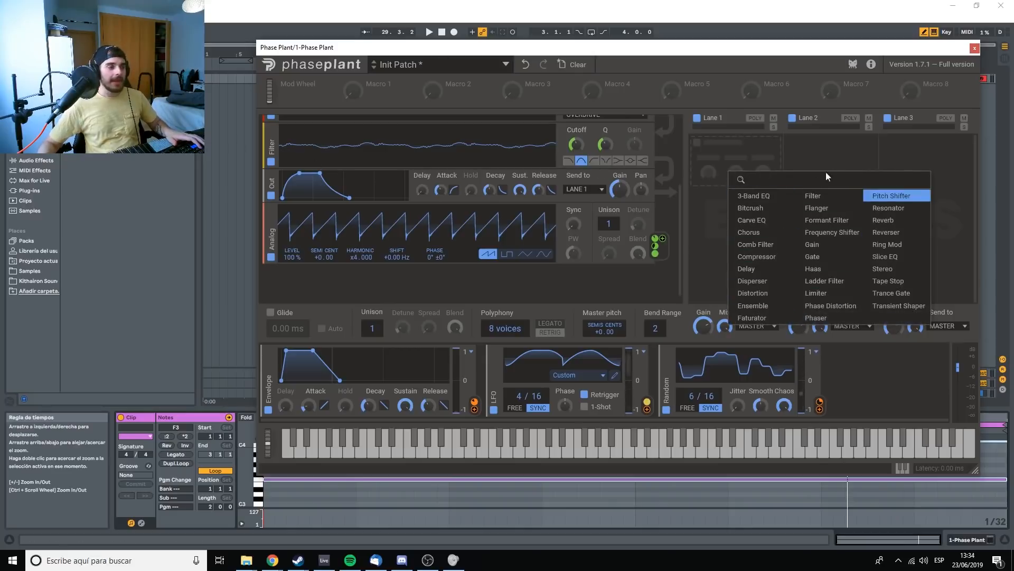
pyautogui.click(763, 196)
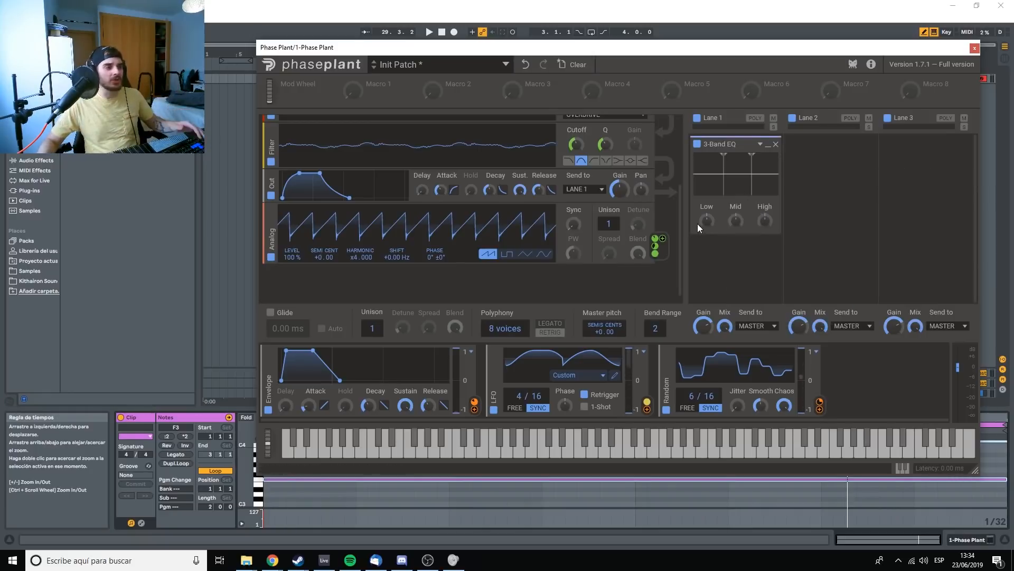
pyautogui.moveTo(705, 222); pyautogui.dragTo(705, 238)
pyautogui.moveTo(736, 221); pyautogui.dragTo(736, 217)
pyautogui.moveTo(765, 220); pyautogui.dragTo(764, 246)
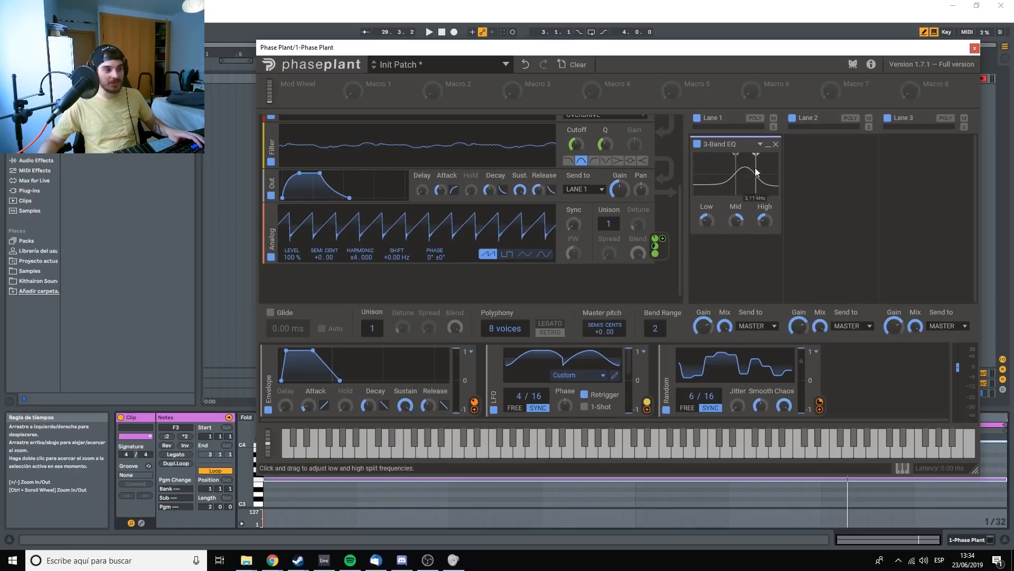
pyautogui.click(776, 144)
# Step: Try a Bitcrush effect at 4.56 kHz on Lane 1 while the clip plays, and remove it
pyautogui.click(746, 166)
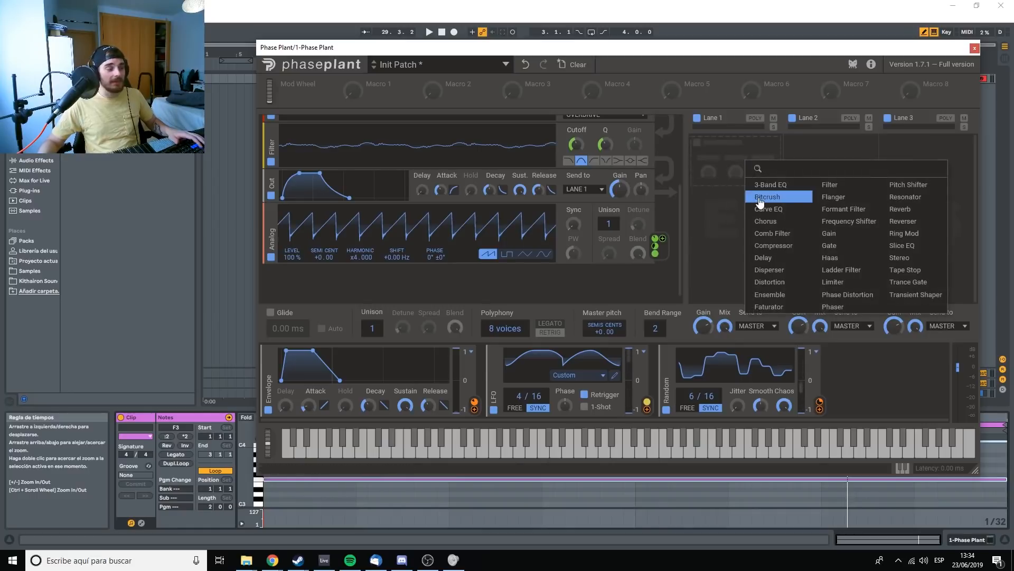
pyautogui.click(753, 197)
pyautogui.moveTo(724, 167)
pyautogui.mouseDown()
pyautogui.moveTo(724, 185)
pyautogui.moveTo(724, 163)
pyautogui.mouseUp()
pyautogui.press('space')
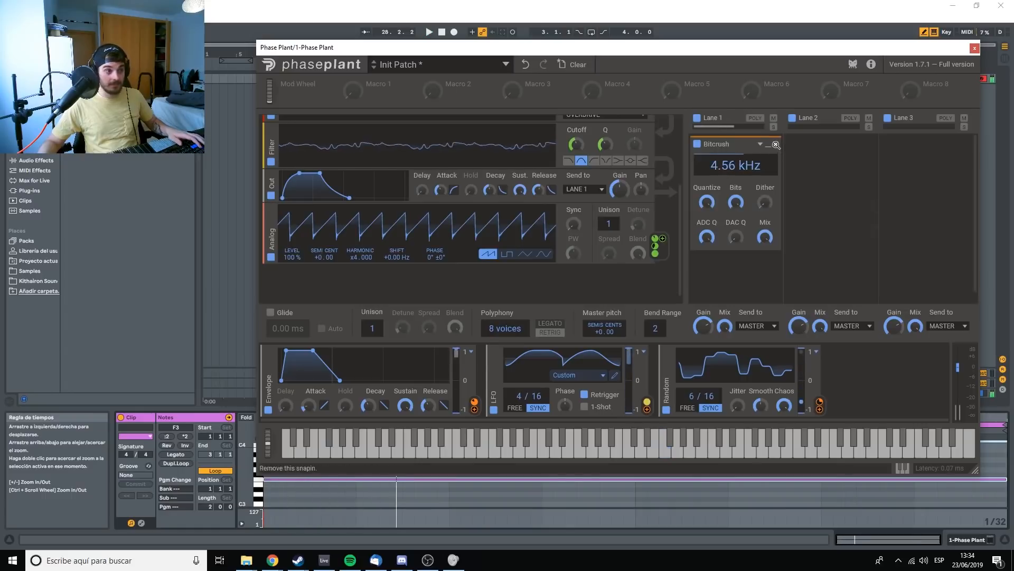
pyautogui.click(775, 144)
# Step: Add a Carve EQ to Lane 1 and open its full editor
pyautogui.click(714, 163)
pyautogui.click(737, 213)
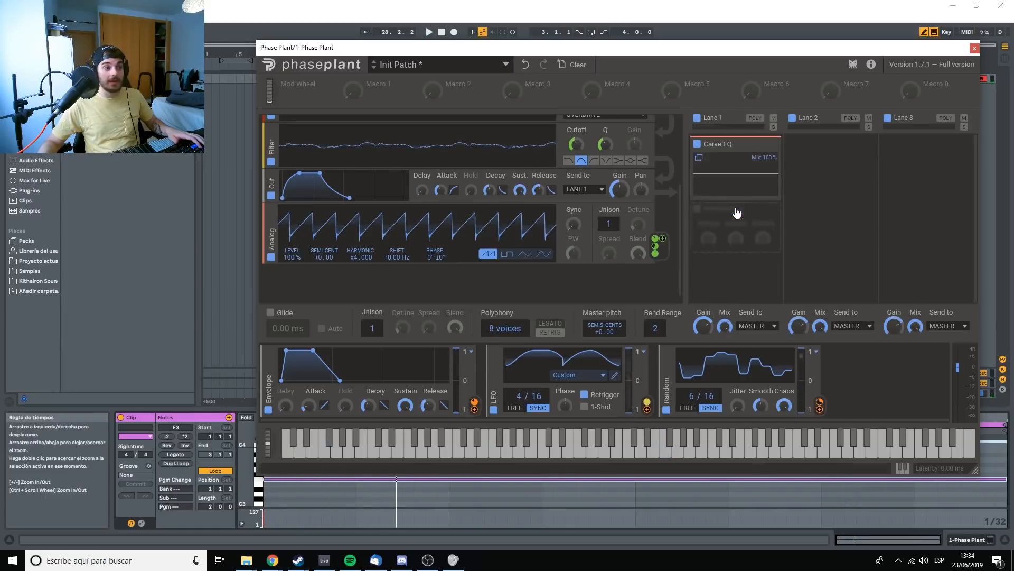
pyautogui.click(700, 158)
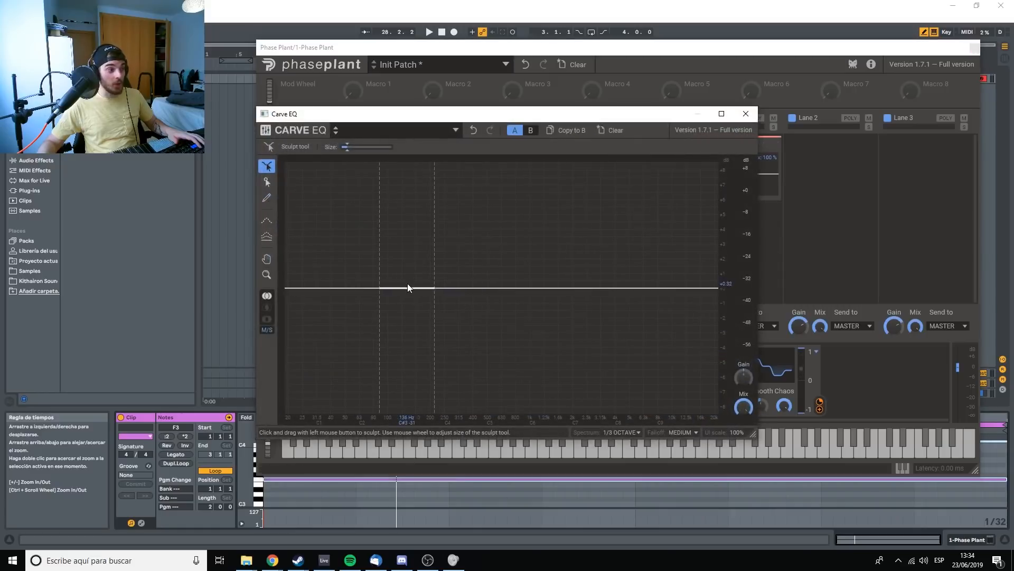
# Step: Sculpt the Carve EQ curve with low and high peaks and a midrange dip, and close its editor
pyautogui.moveTo(407, 283)
pyautogui.mouseDown()
pyautogui.moveTo(435, 176)
pyautogui.moveTo(436, 188)
pyautogui.mouseUp()
pyautogui.moveTo(541, 270); pyautogui.dragTo(555, 330)
pyautogui.moveTo(640, 293); pyautogui.dragTo(649, 204)
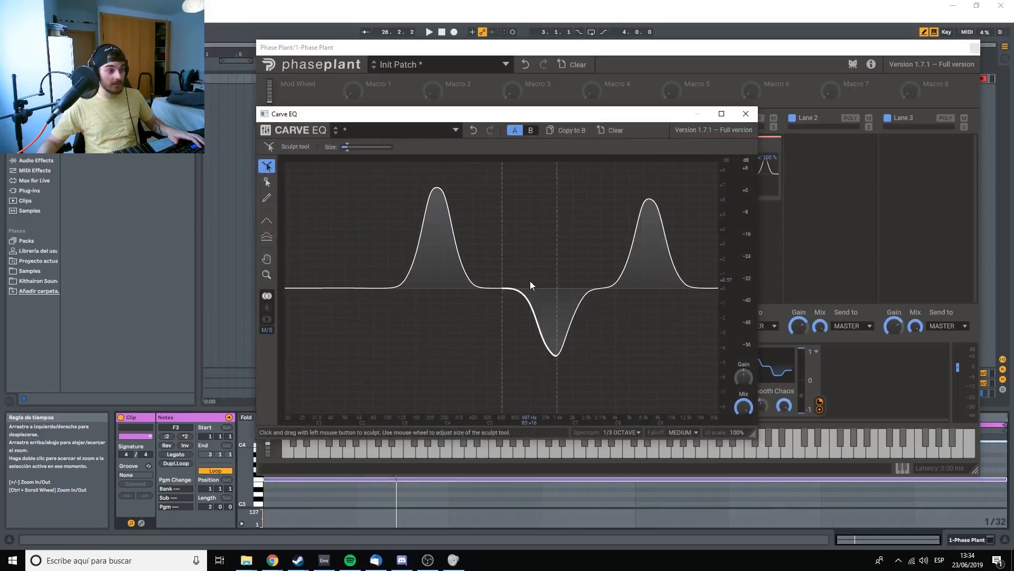
pyautogui.moveTo(504, 271); pyautogui.dragTo(489, 293)
pyautogui.moveTo(427, 222); pyautogui.dragTo(421, 291)
pyautogui.moveTo(512, 294); pyautogui.dragTo(511, 305)
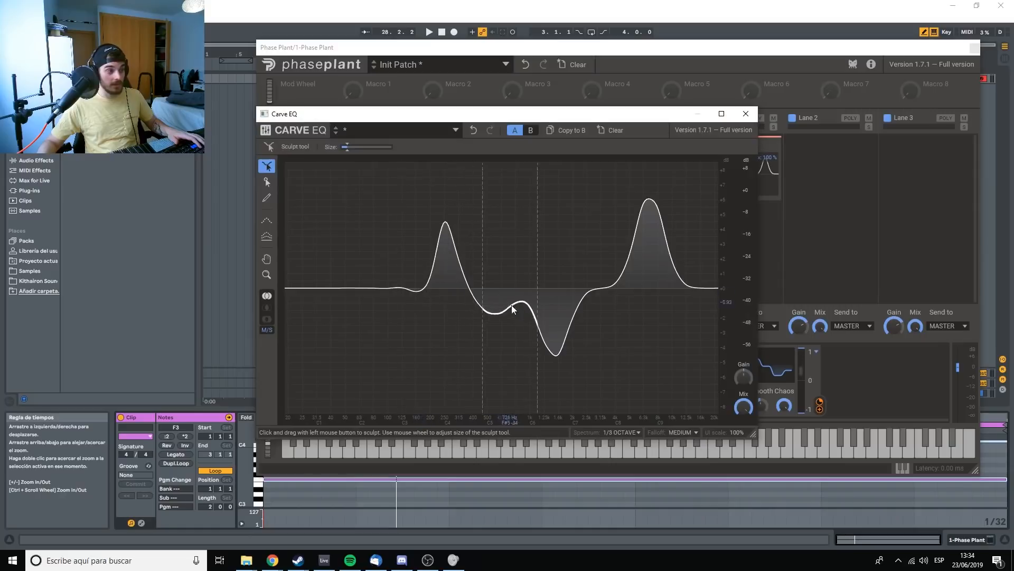
pyautogui.click(754, 115)
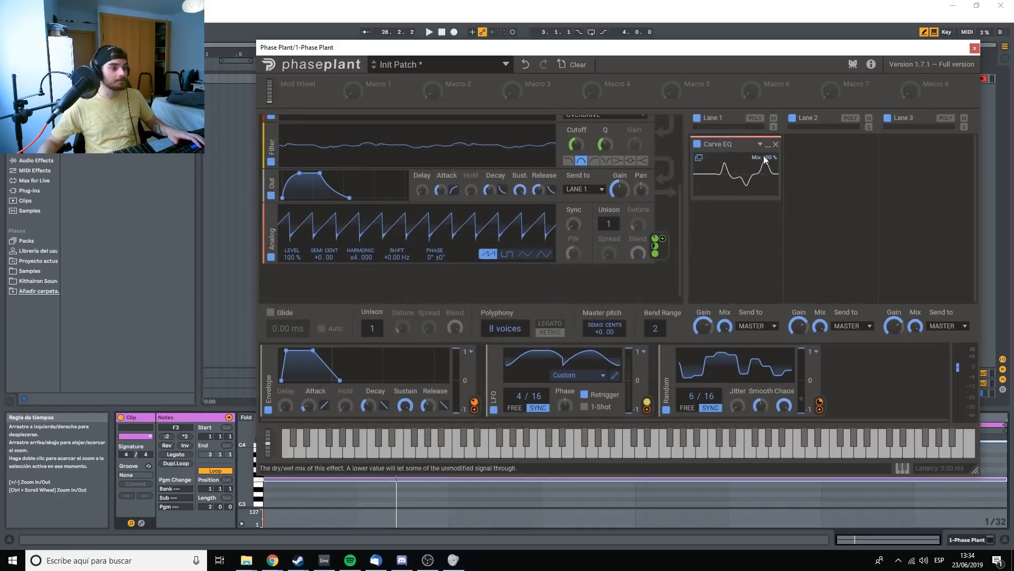
# Step: Replace the Carve EQ on Lane 1 with a Chorus, audition it while the clip plays, and remove it
pyautogui.click(713, 165)
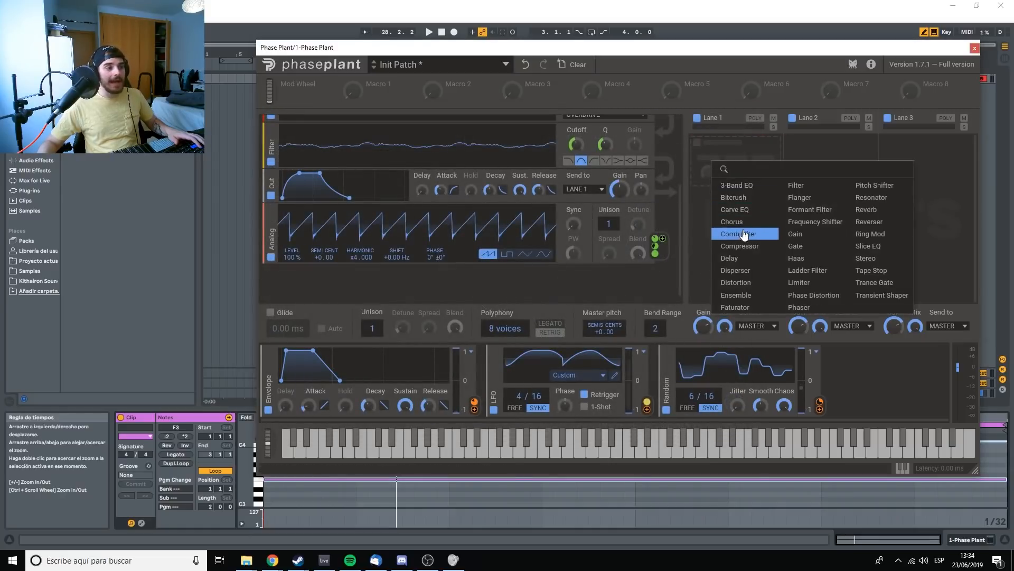
pyautogui.click(738, 226)
pyautogui.press('space')
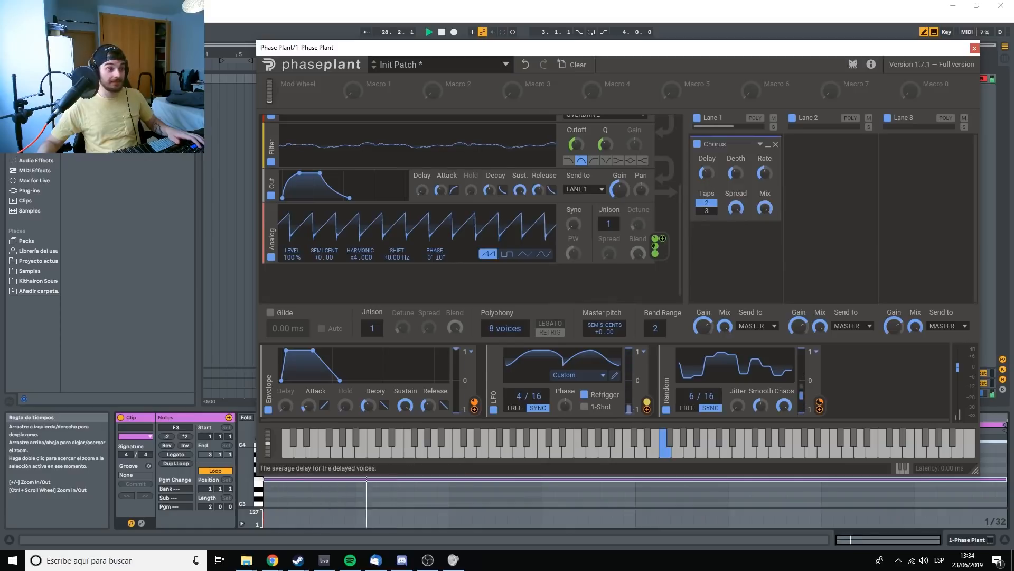
pyautogui.click(775, 143)
pyautogui.press('space')
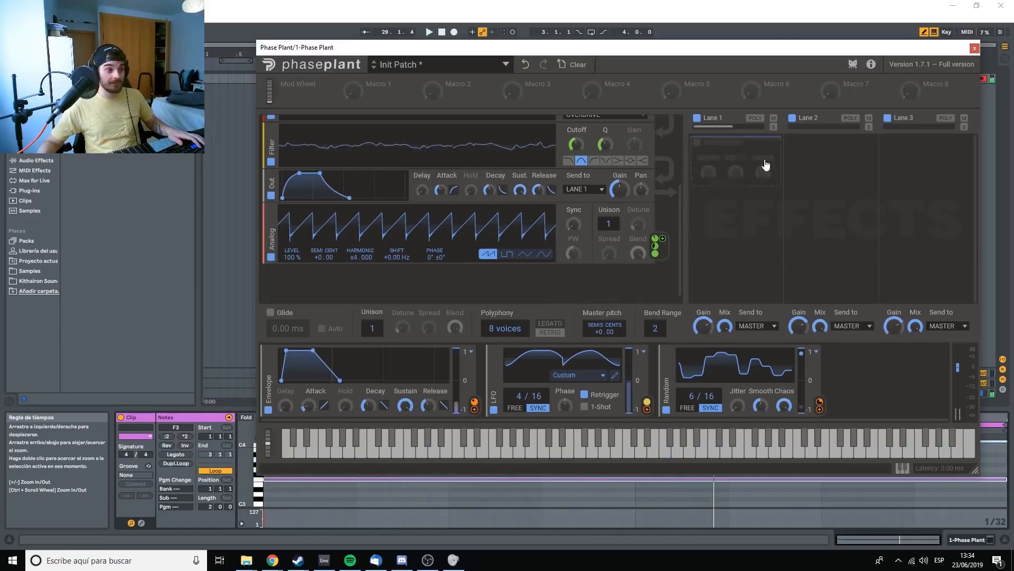
# Step: Try a Comb Filter at 228 Hz on Lane 1 while the clip plays, and remove it
pyautogui.click(719, 179)
pyautogui.click(747, 254)
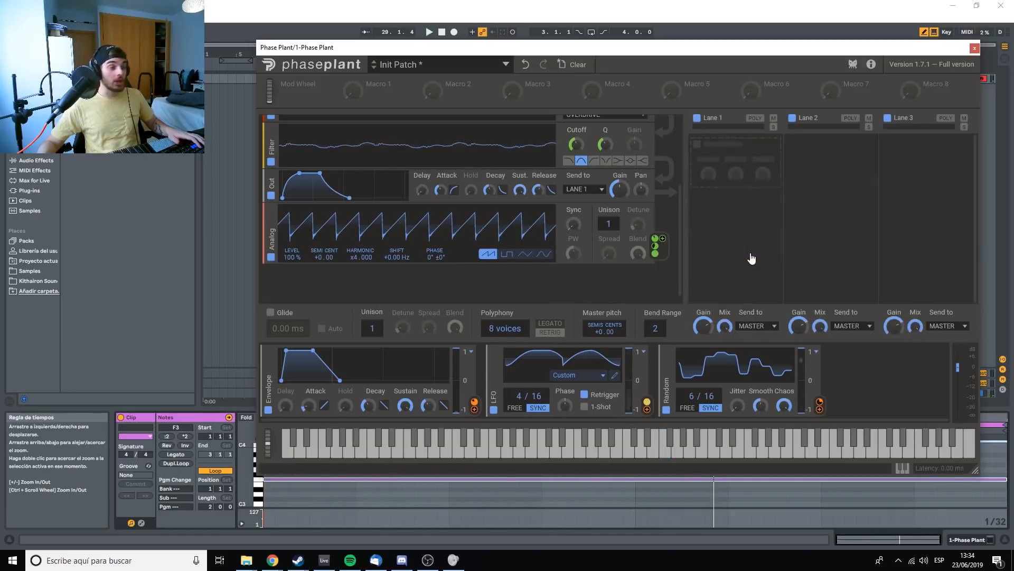
pyautogui.press('space')
pyautogui.moveTo(745, 168); pyautogui.dragTo(745, 186)
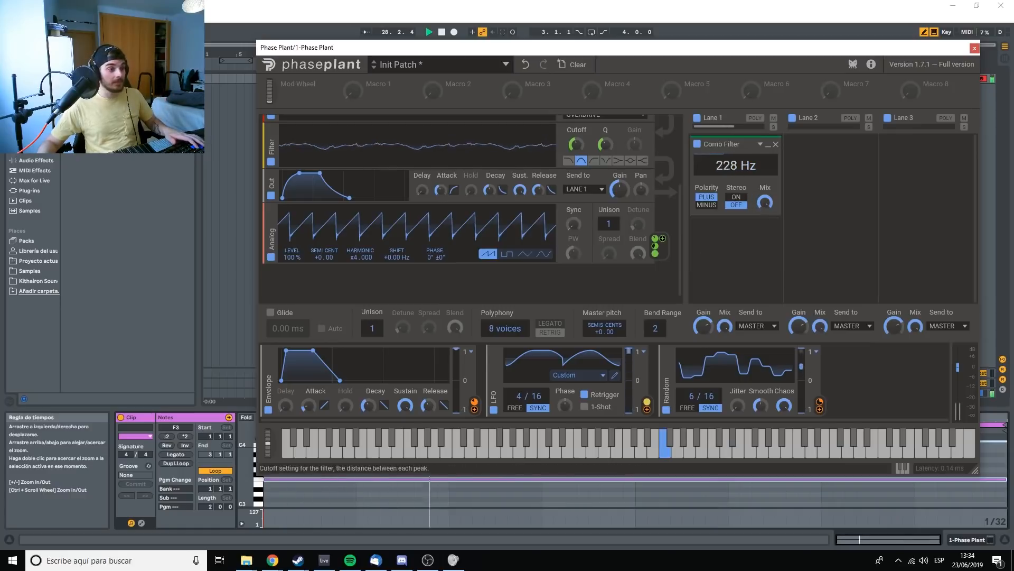
pyautogui.press('space')
pyautogui.click(777, 145)
# Step: Try a Compressor on Lane 1 with its sidechain set to Sideband, and remove it
pyautogui.click(744, 175)
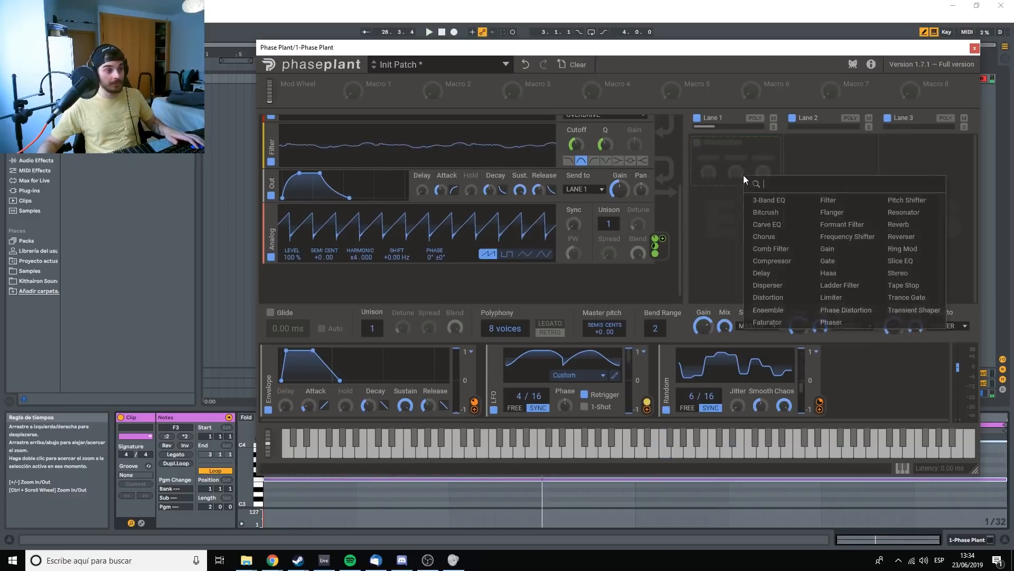
pyautogui.click(781, 246)
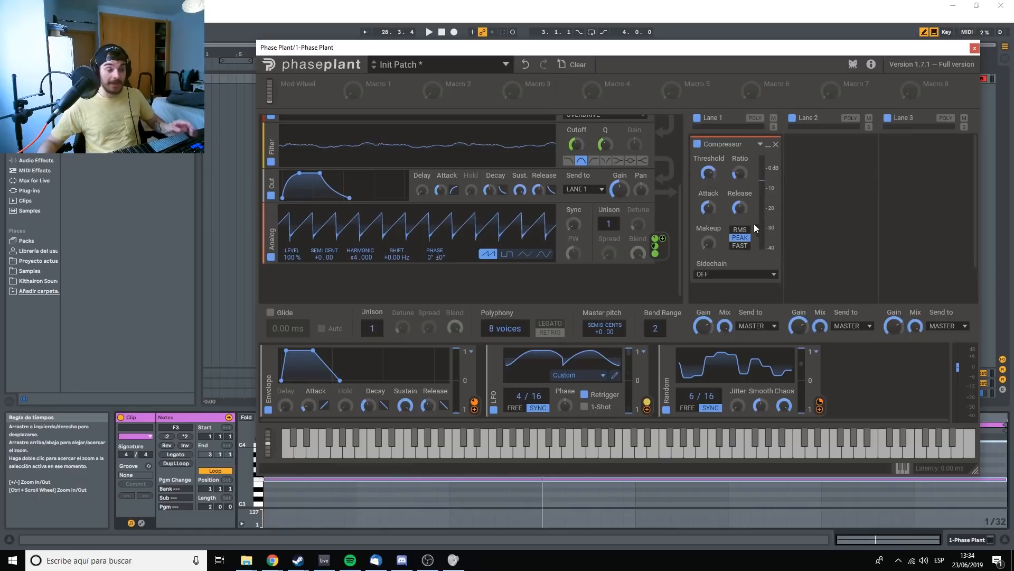
pyautogui.click(749, 275)
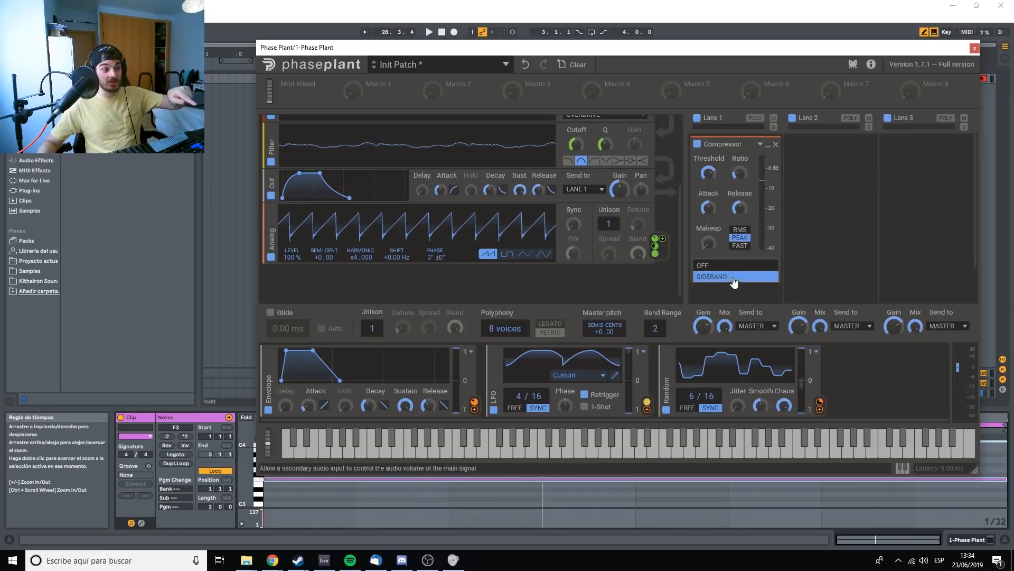
pyautogui.click(697, 252)
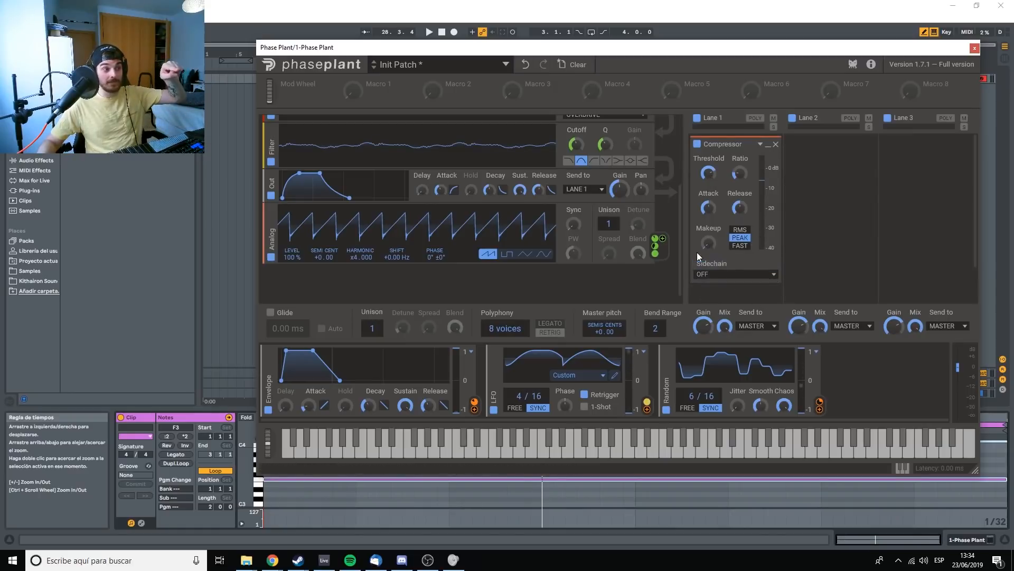
pyautogui.click(730, 275)
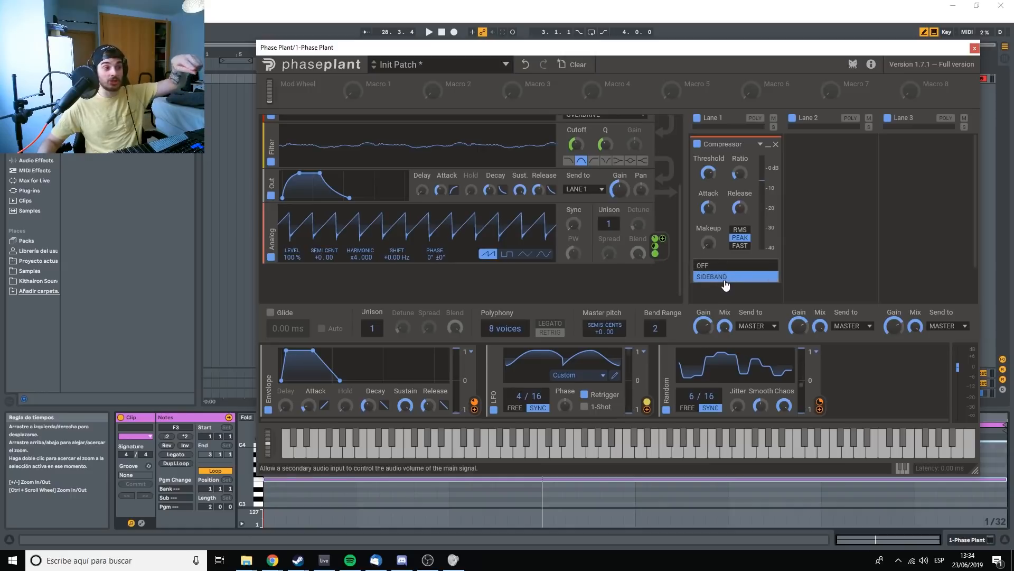
pyautogui.click(719, 283)
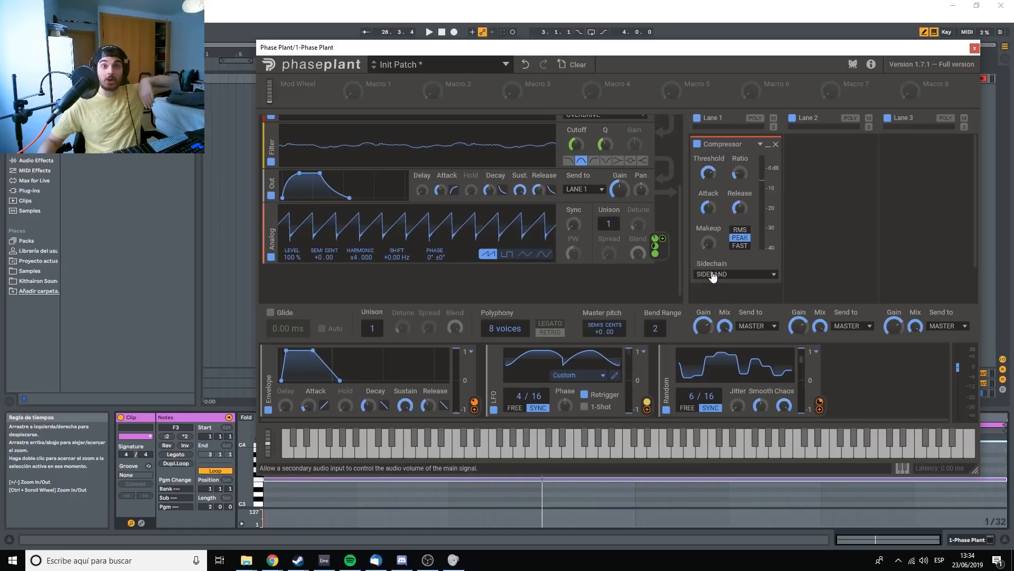
pyautogui.click(776, 145)
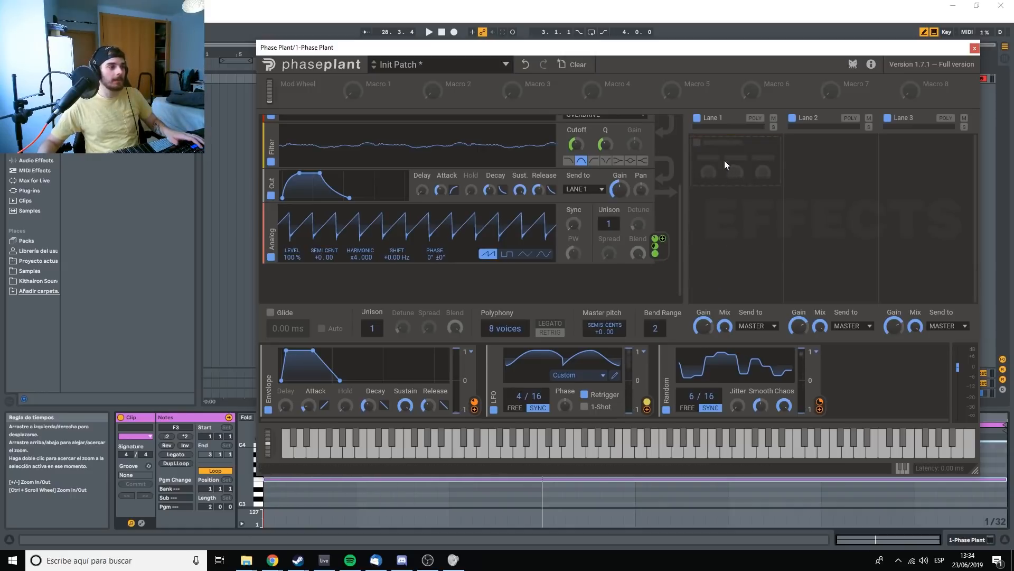
# Step: Try a Distortion on Lane 1, cycling through the Overdrive, Saturate, Foldback, Sine and Hard Clip types, and remove it
pyautogui.click(724, 160)
pyautogui.click(748, 282)
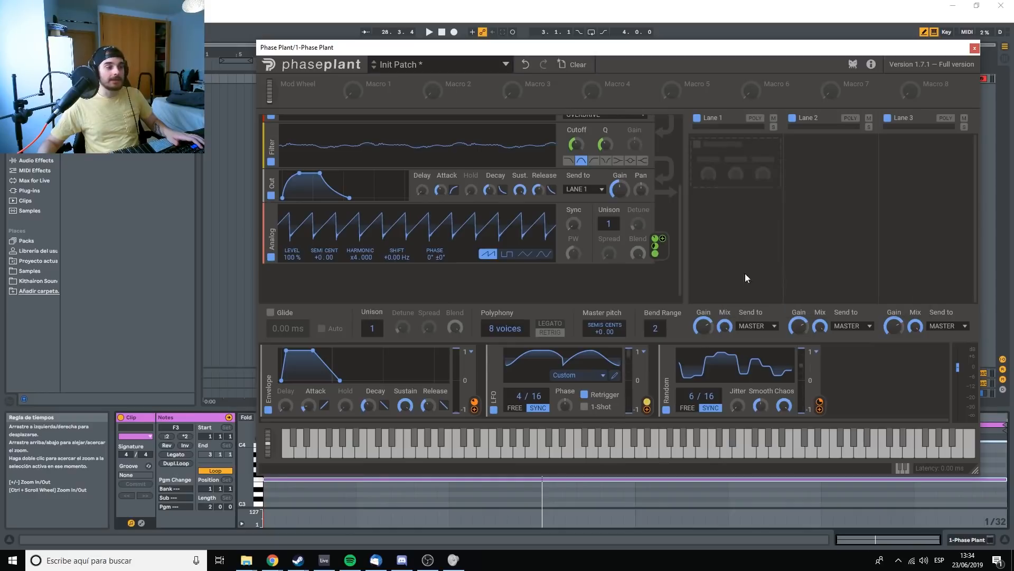
pyautogui.click(718, 172)
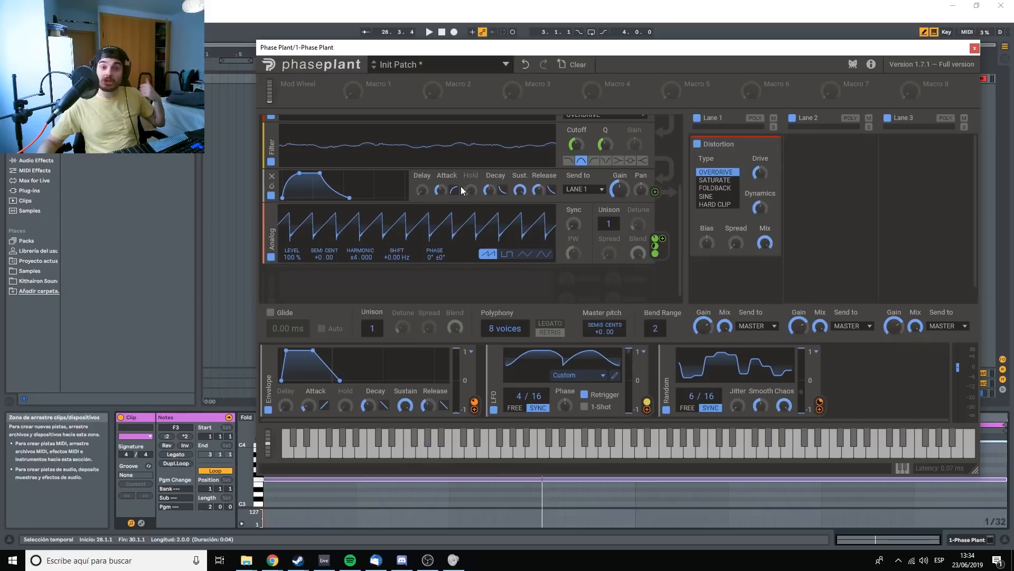
pyautogui.click(716, 188)
pyautogui.click(717, 203)
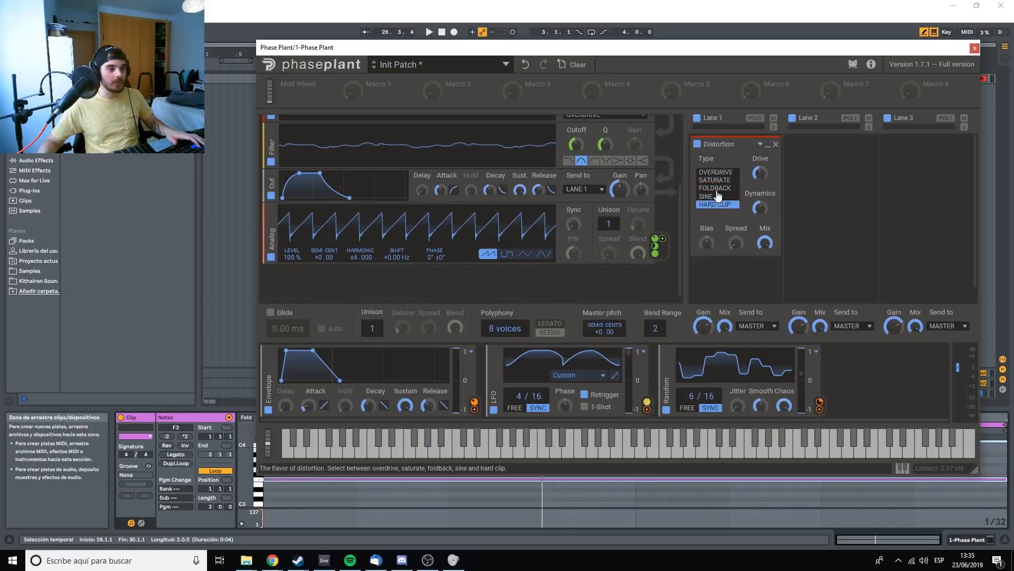
pyautogui.click(727, 174)
pyautogui.click(728, 181)
pyautogui.click(722, 189)
pyautogui.click(707, 196)
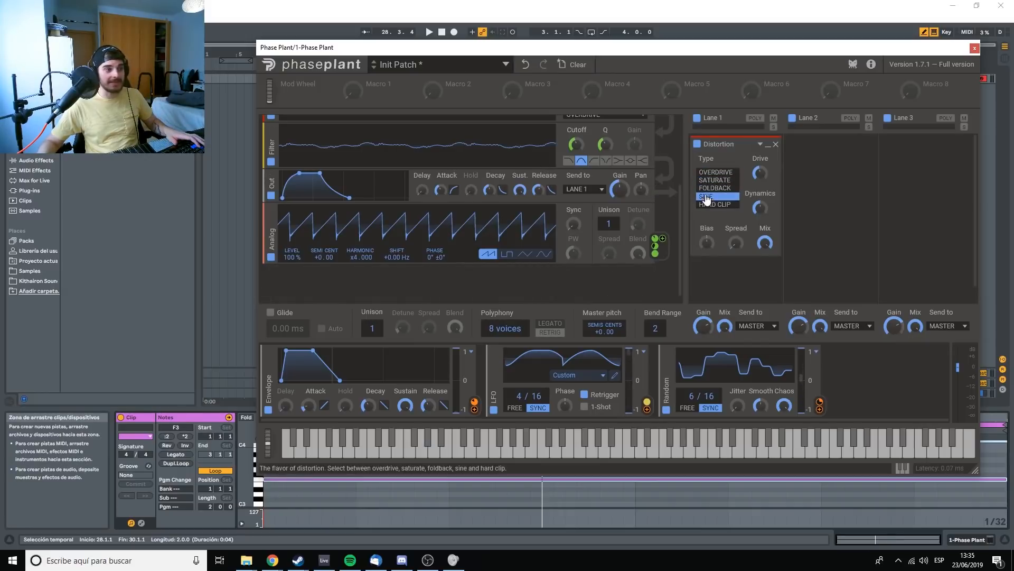
pyautogui.click(710, 204)
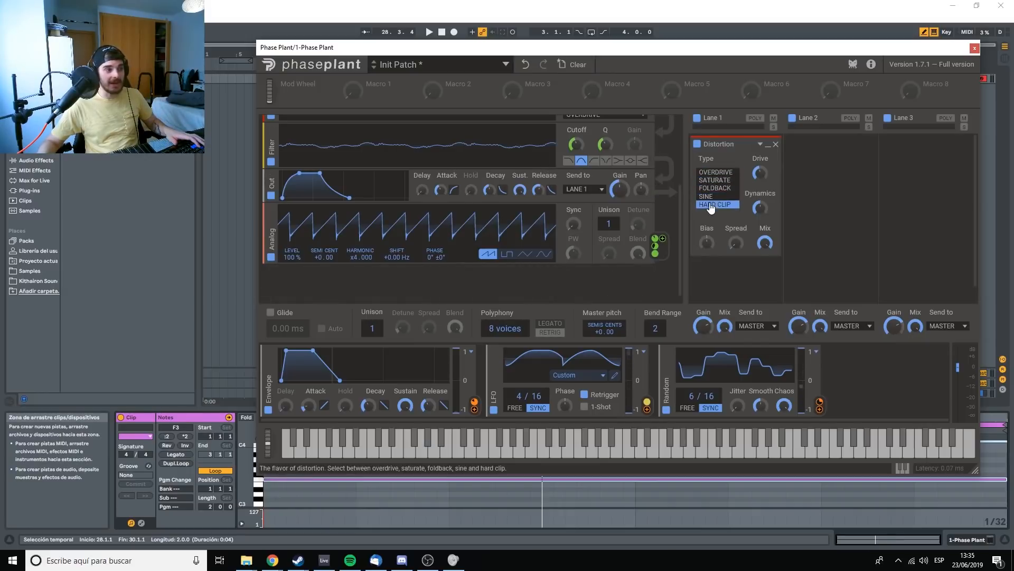
pyautogui.click(775, 144)
# Step: Try an Ensemble and a 200 ms Delay one after the other on Lane 1, removing each
pyautogui.click(734, 184)
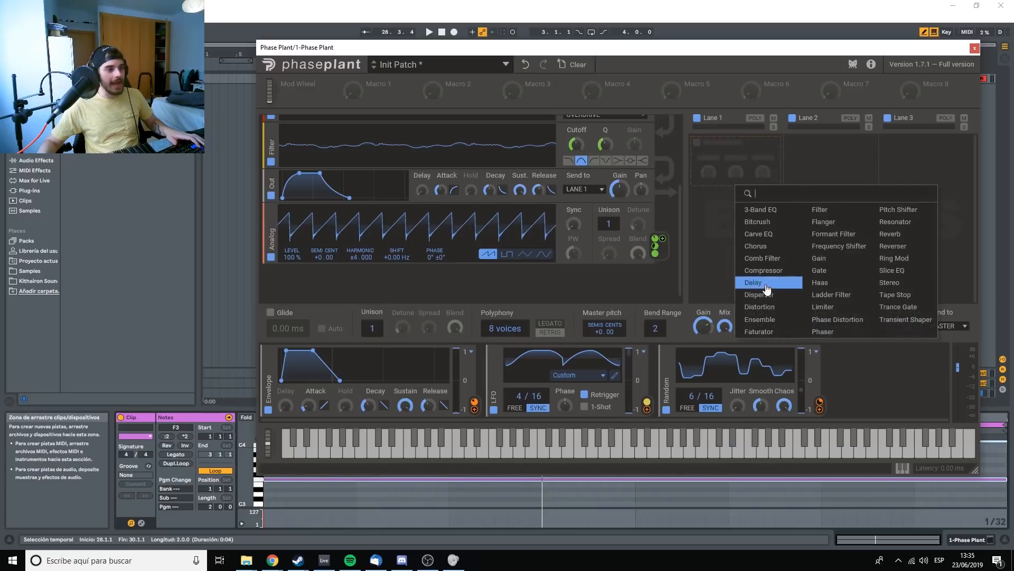
pyautogui.click(772, 319)
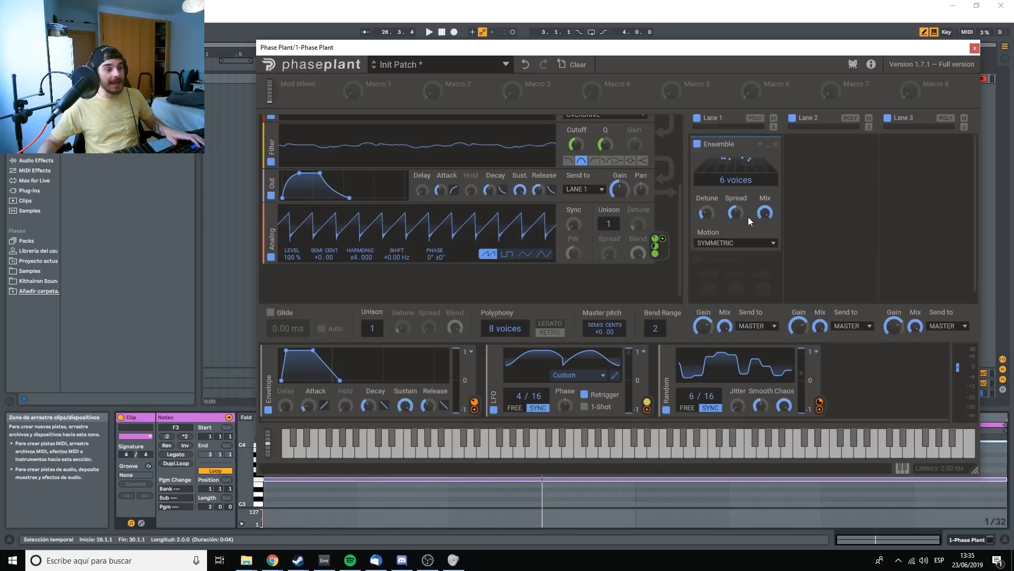
pyautogui.click(776, 146)
pyautogui.click(758, 163)
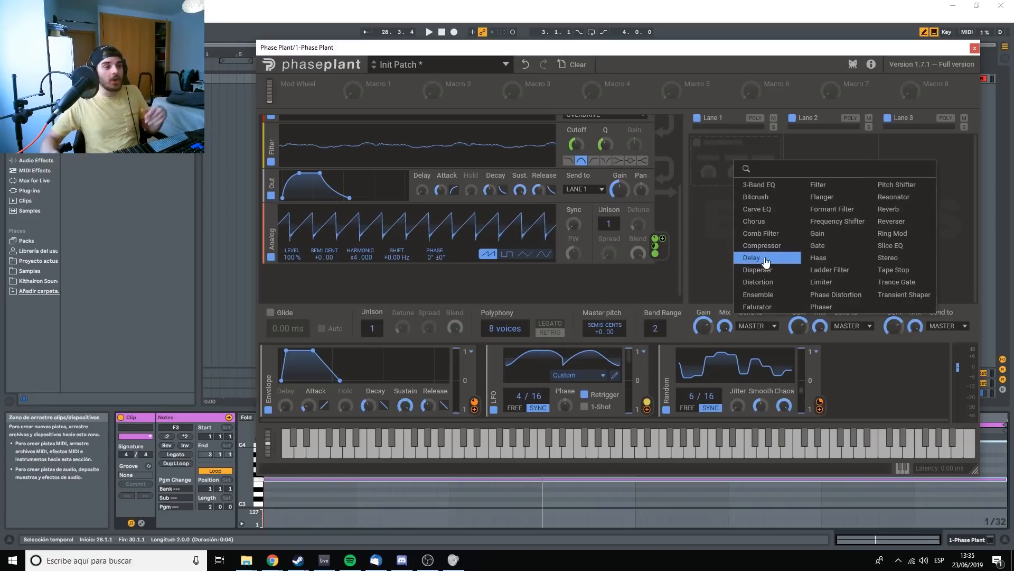
pyautogui.click(766, 260)
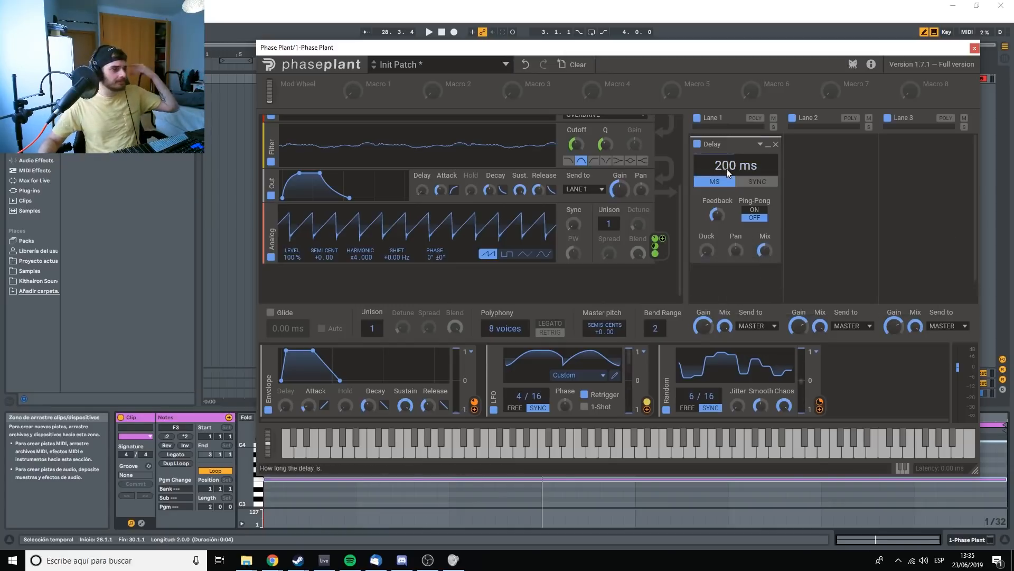
pyautogui.click(775, 147)
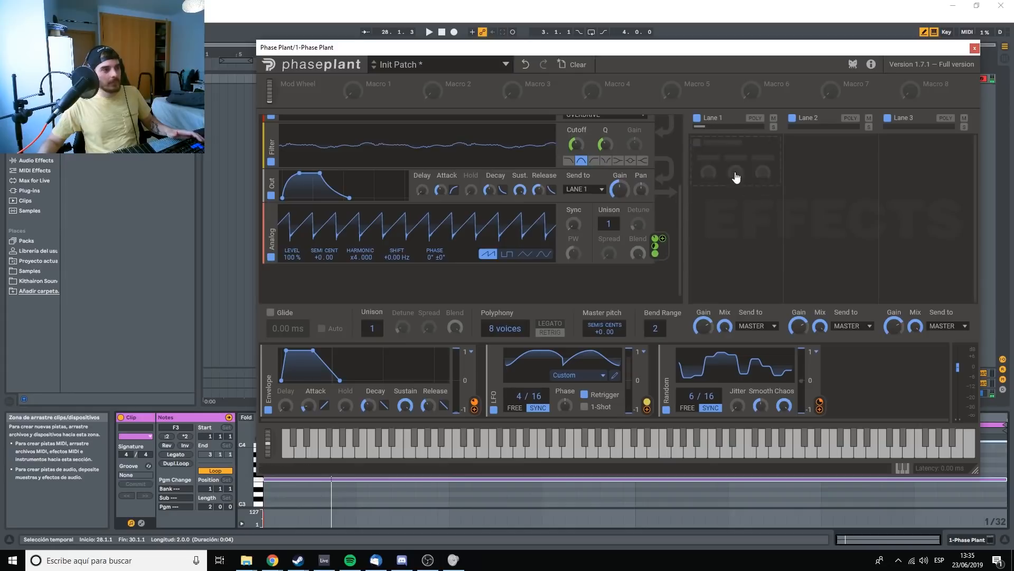
# Step: Try a Disperser at 130 Hz on Lane 1, adjusting its Amount and Pinch, and remove it
pyautogui.click(735, 174)
pyautogui.click(763, 281)
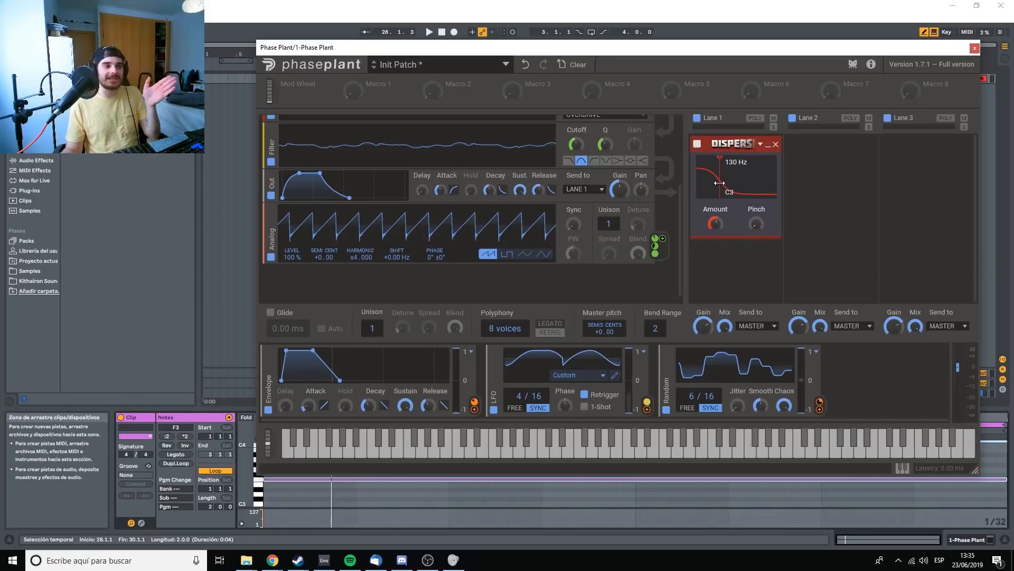
pyautogui.moveTo(720, 183)
pyautogui.mouseDown()
pyautogui.moveTo(758, 184)
pyautogui.moveTo(719, 183)
pyautogui.mouseUp()
pyautogui.moveTo(716, 223); pyautogui.dragTo(755, 201)
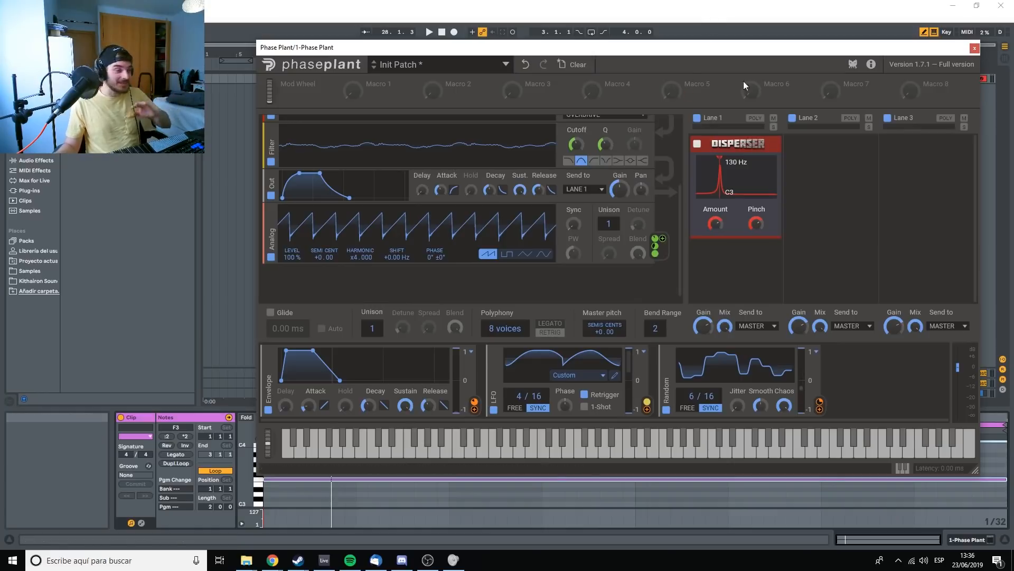
pyautogui.click(781, 145)
# Step: Try a Faturator on Lane 1 while the clip plays briefly, and remove it
pyautogui.click(730, 168)
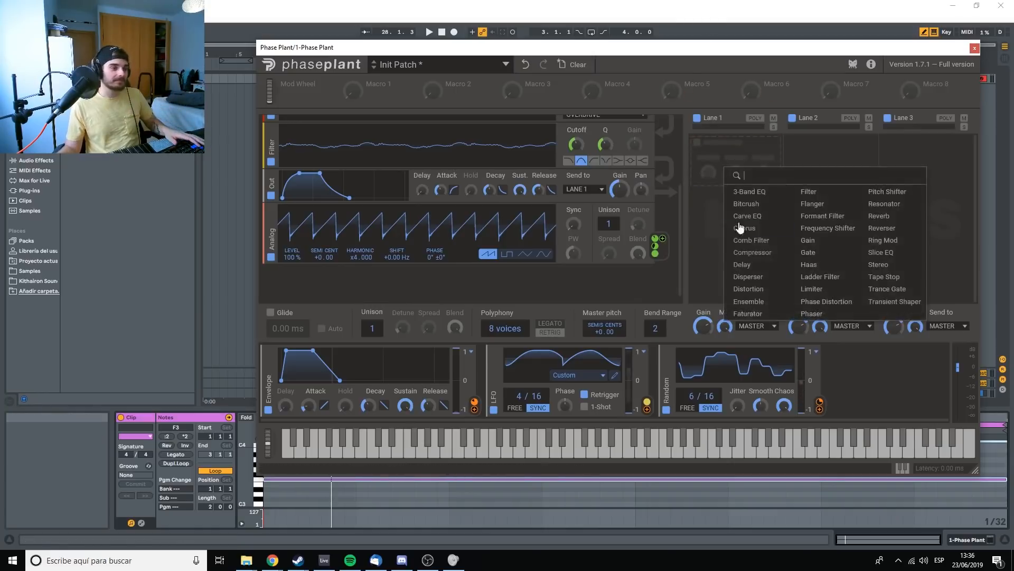
pyautogui.click(752, 313)
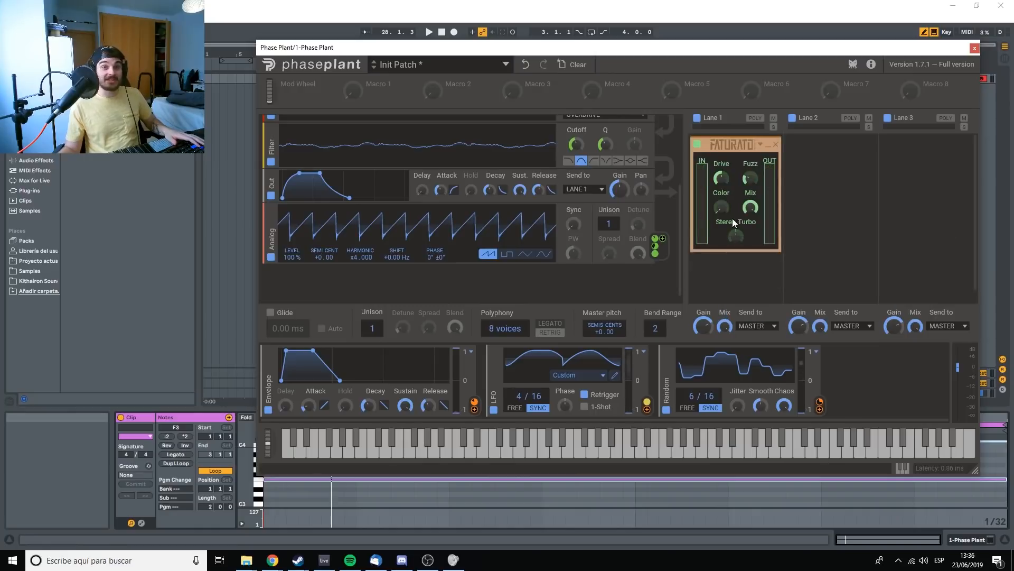
pyautogui.press('space')
pyautogui.press('space')
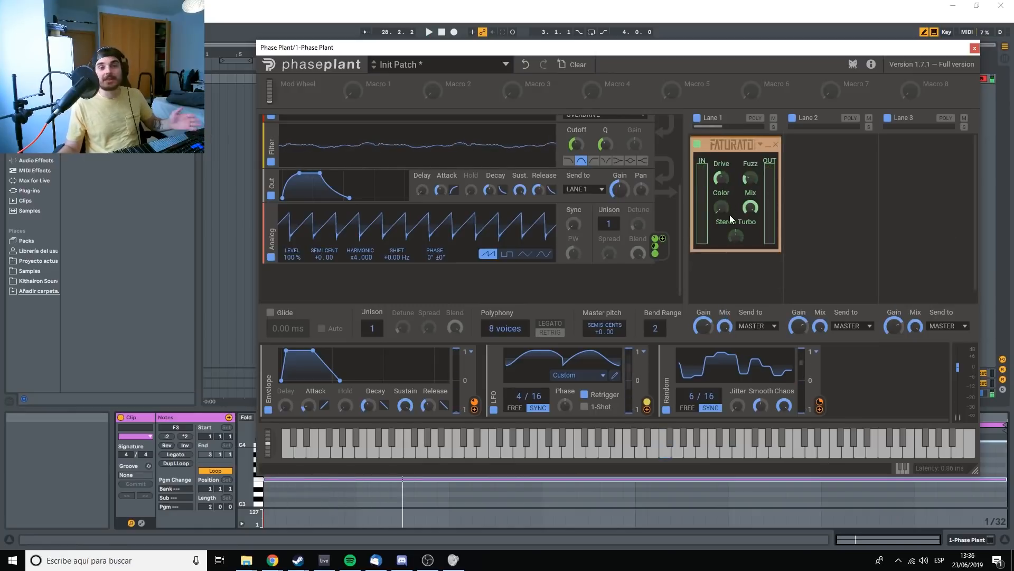
pyautogui.click(776, 145)
# Step: Try a Filter effect on Lane 1, switching its type from low-pass to high-pass and band-pass, and remove it
pyautogui.click(737, 165)
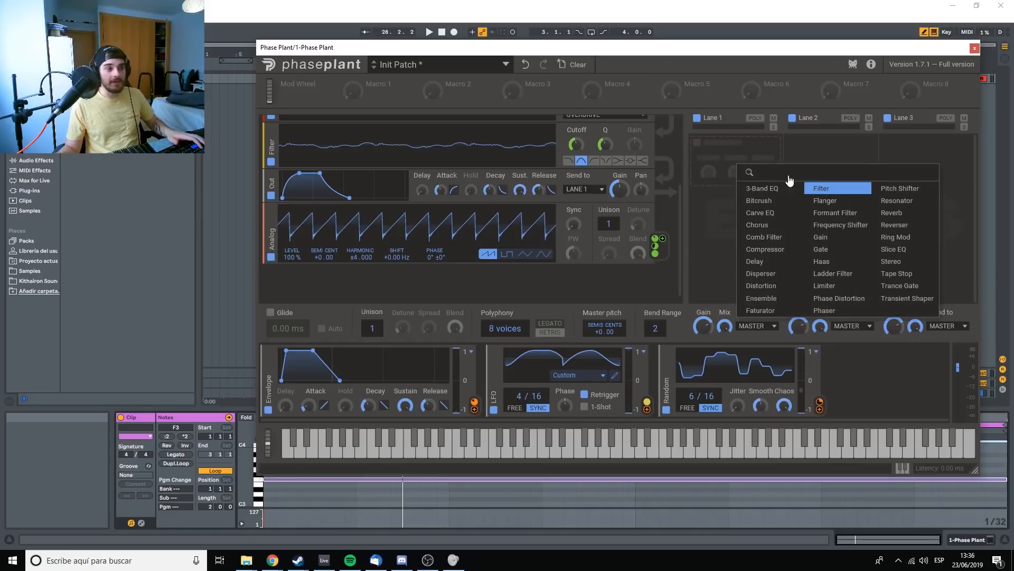
pyautogui.click(845, 188)
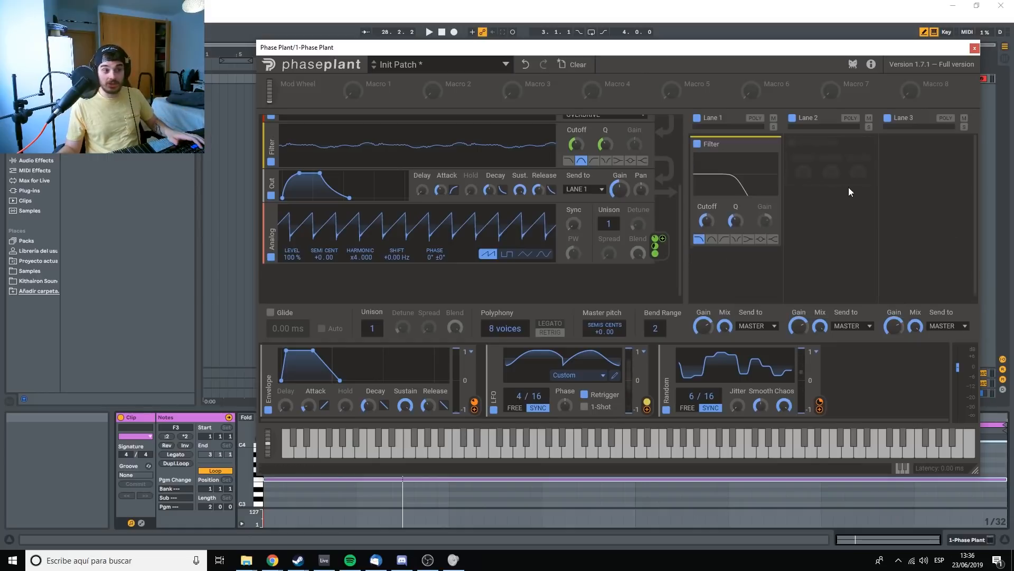
pyautogui.click(724, 240)
pyautogui.click(712, 239)
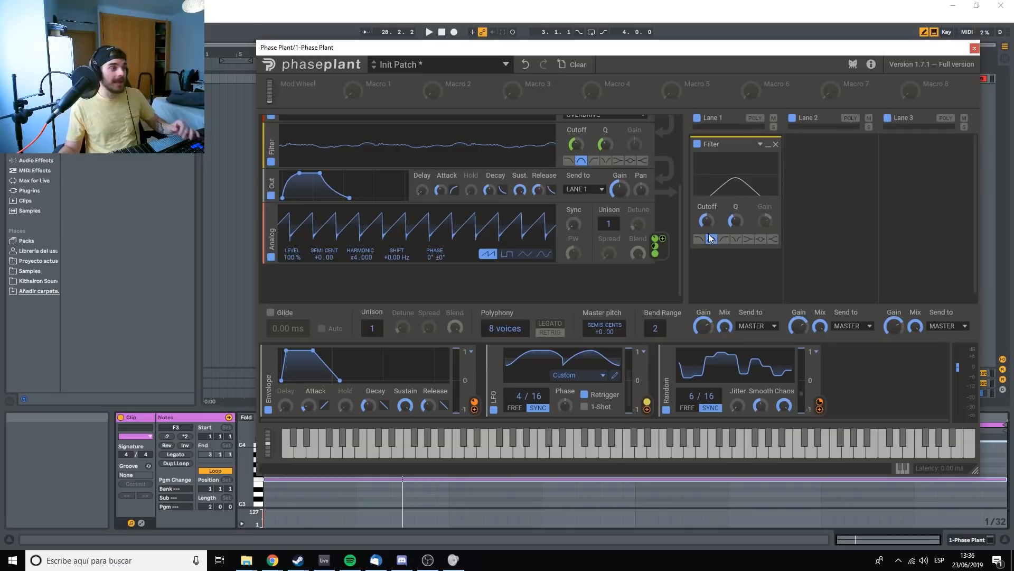
pyautogui.click(775, 144)
# Step: Add a Formant Filter to Lane 1 and sweep its formant point across the pad to different vowel positions
pyautogui.click(752, 181)
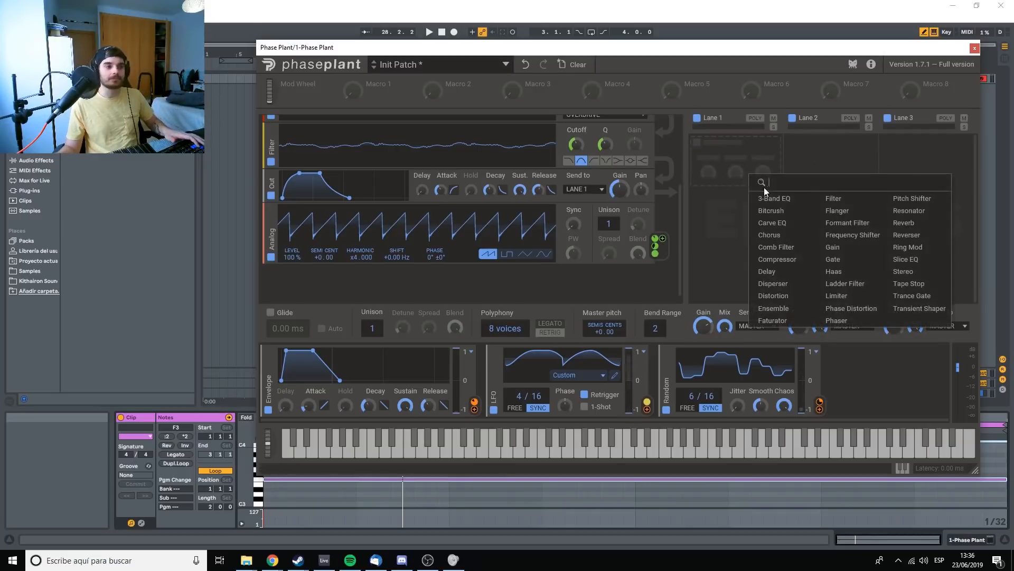
pyautogui.click(794, 204)
pyautogui.click(776, 145)
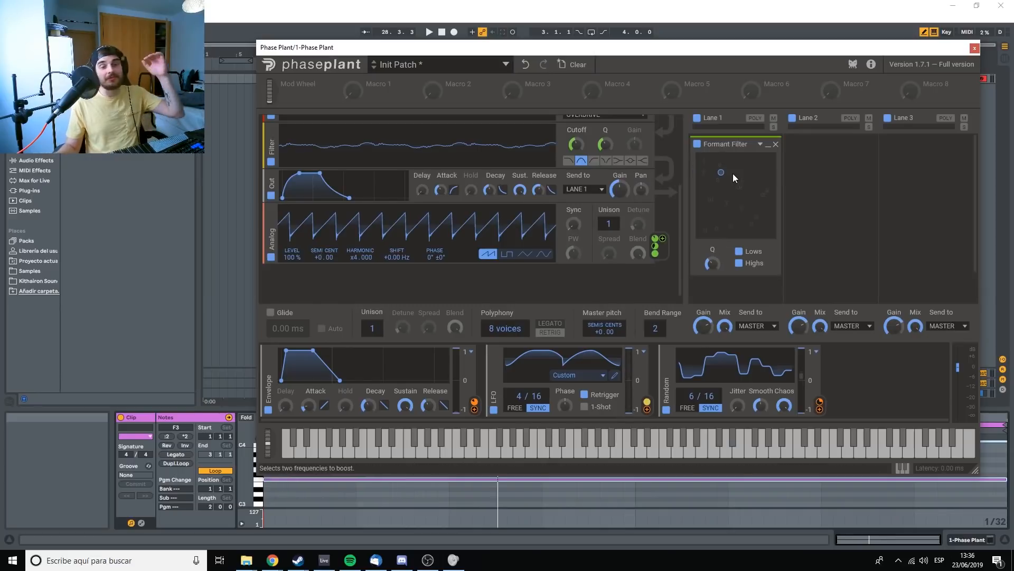
pyautogui.moveTo(734, 173); pyautogui.dragTo(734, 199)
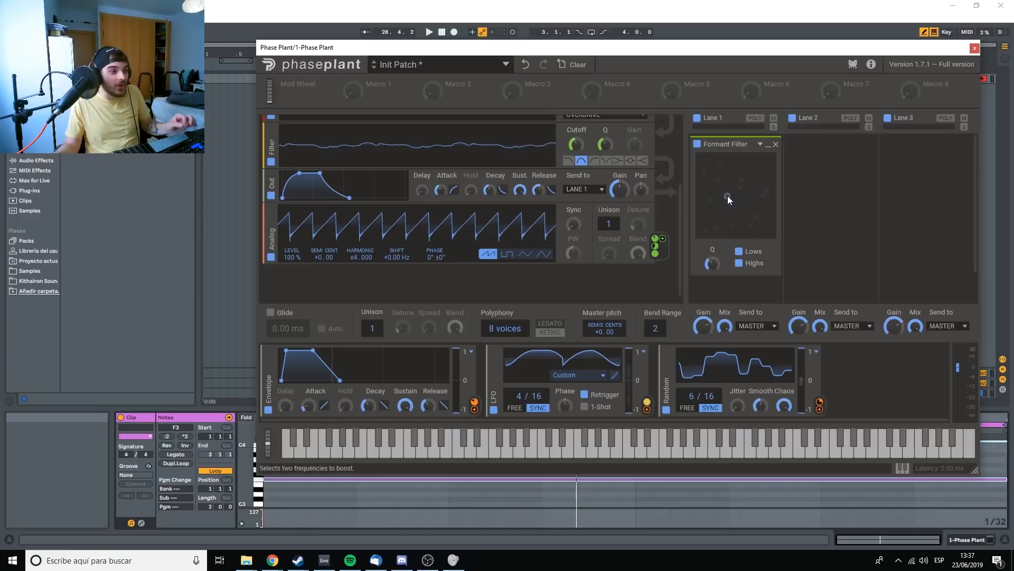
pyautogui.moveTo(728, 196); pyautogui.dragTo(707, 160)
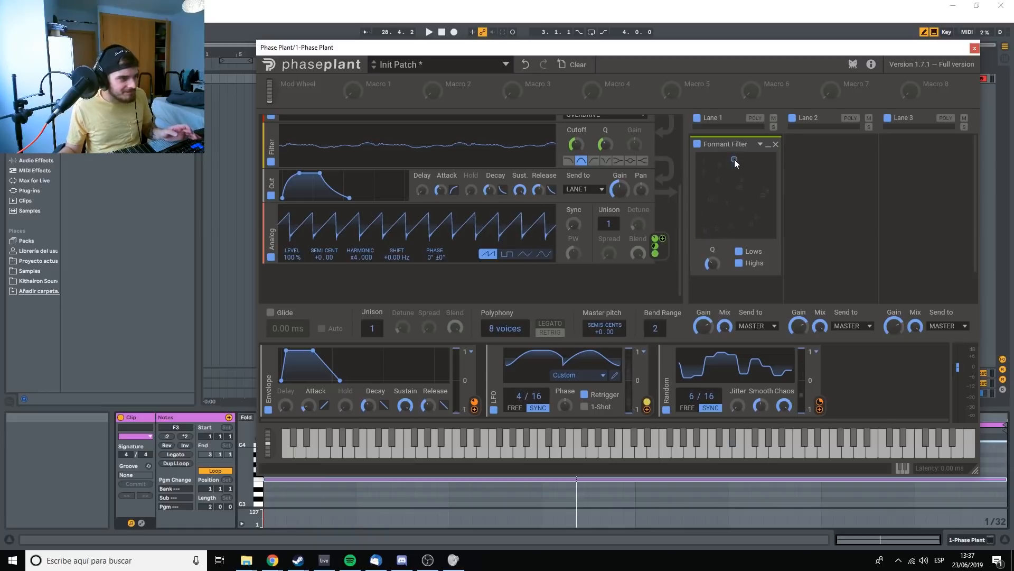
pyautogui.moveTo(745, 170); pyautogui.dragTo(775, 203)
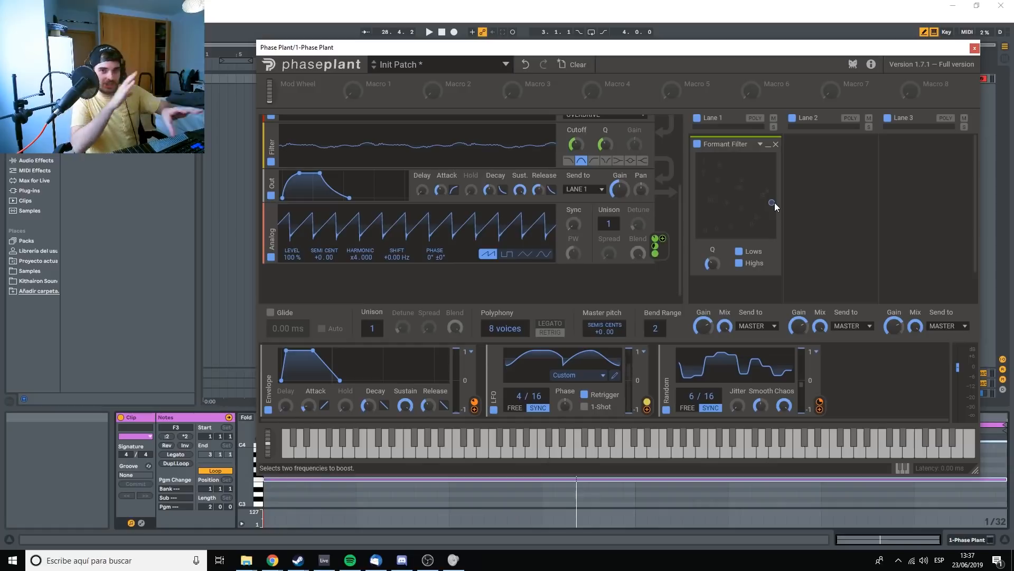
# Step: Move the Formant Filter's point around the pad, adjust its Q while the clip plays, and remove the effect from Lane 1
pyautogui.moveTo(774, 202); pyautogui.dragTo(694, 183)
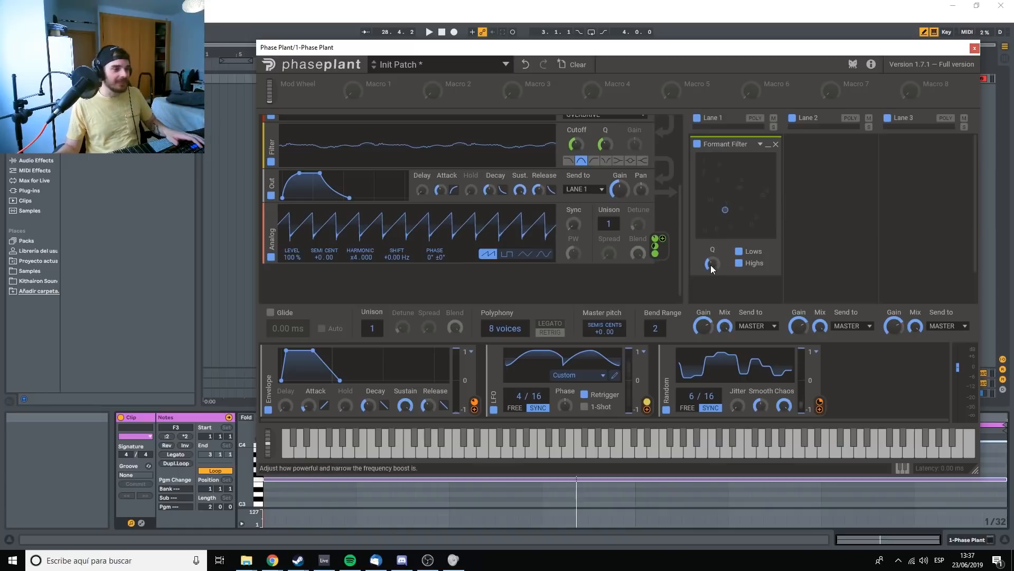
pyautogui.moveTo(711, 265)
pyautogui.mouseDown()
pyautogui.moveTo(712, 293)
pyautogui.moveTo(712, 276)
pyautogui.mouseUp()
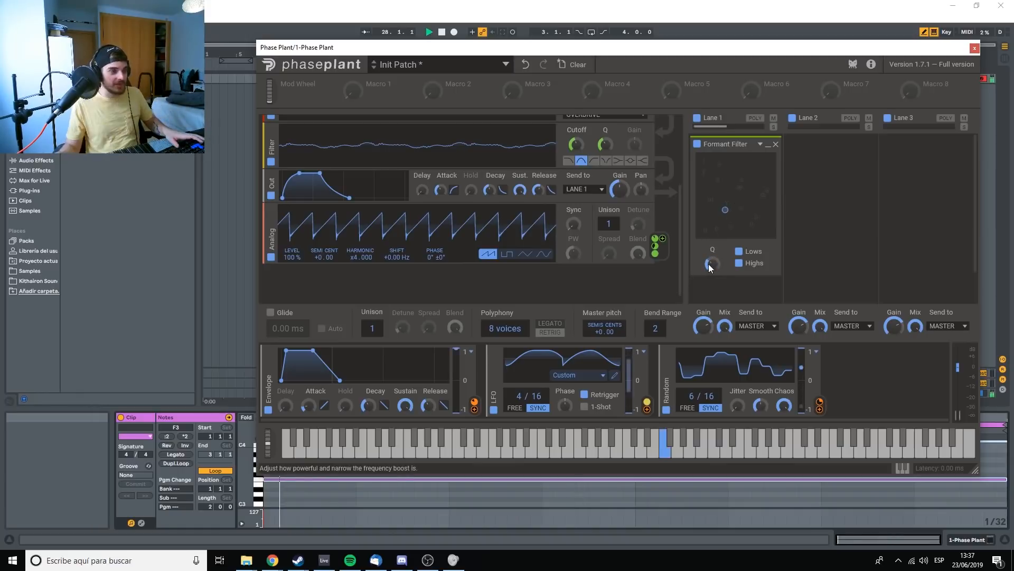
pyautogui.moveTo(726, 210); pyautogui.dragTo(711, 285)
pyautogui.press('space')
pyautogui.press('space')
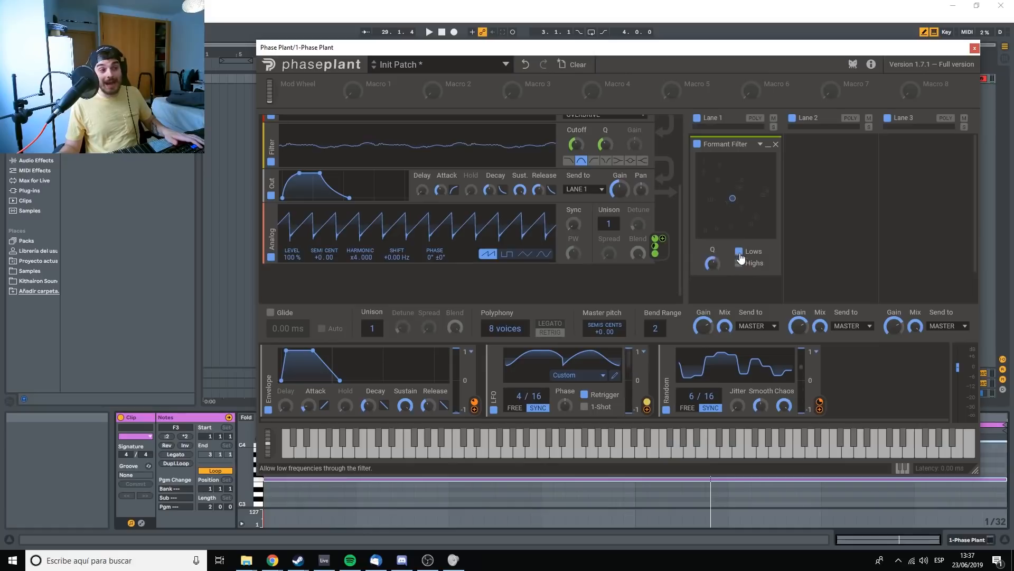
pyautogui.click(776, 153)
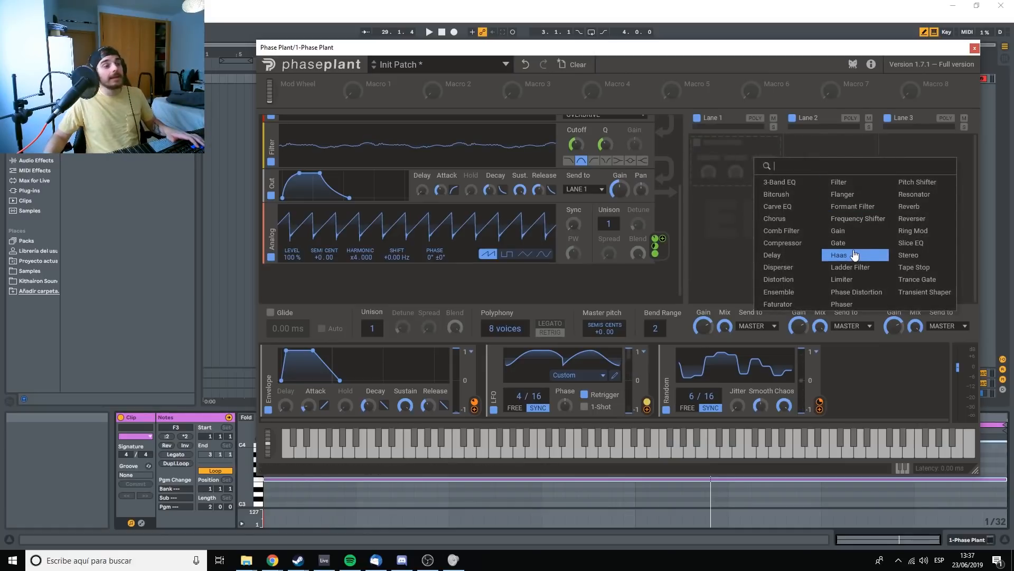
# Step: Try a Frequency Shifter on Lane 1, changing its shift amount while the clip plays, and remove it
pyautogui.click(859, 221)
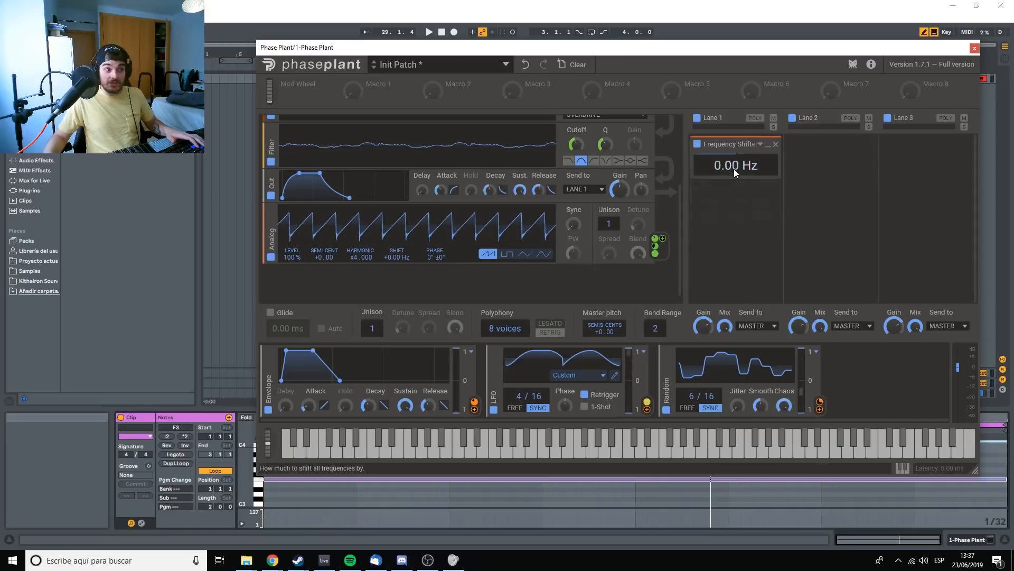
pyautogui.press('space')
pyautogui.moveTo(734, 169); pyautogui.dragTo(734, 200)
pyautogui.click(775, 144)
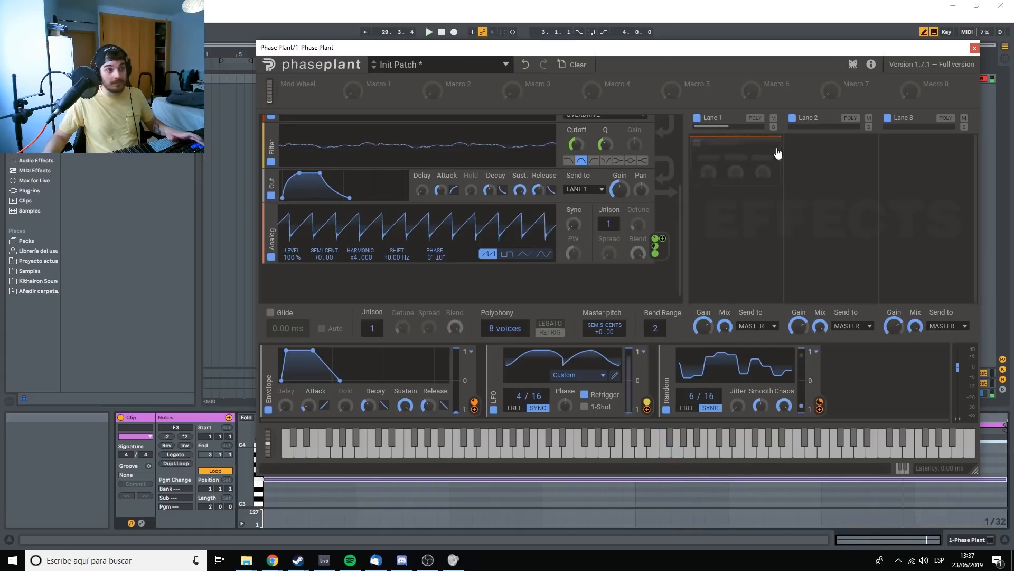
# Step: Try a Gain effect and a Gate on Lane 1 one after the other, removing each
pyautogui.click(733, 165)
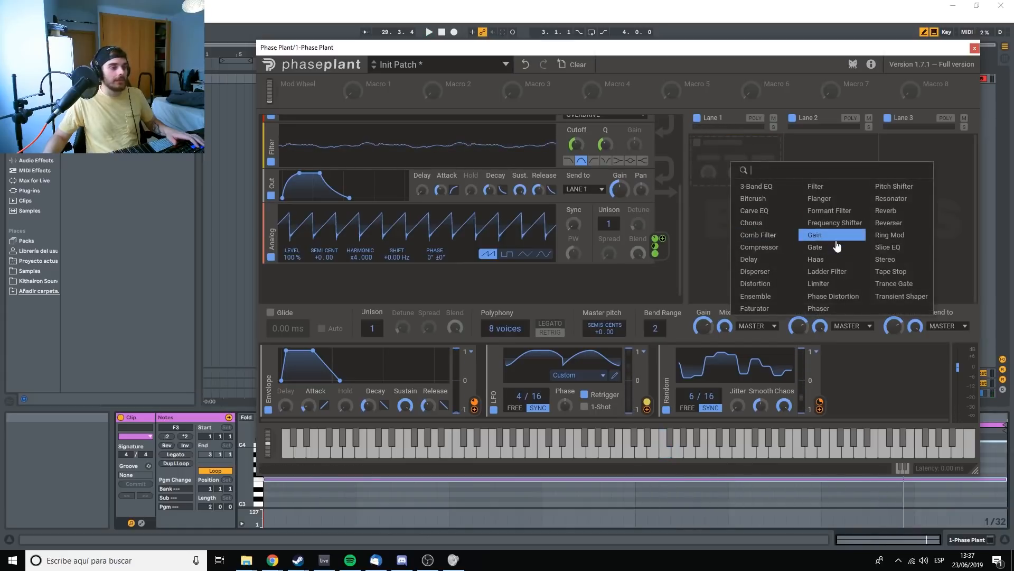
pyautogui.click(814, 234)
pyautogui.click(775, 144)
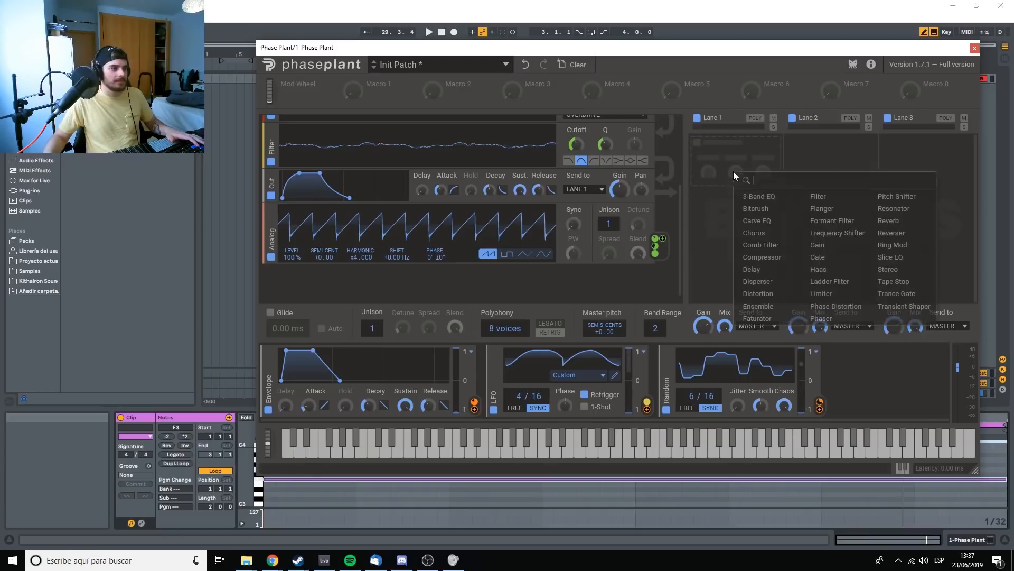
pyautogui.click(733, 172)
pyautogui.click(827, 262)
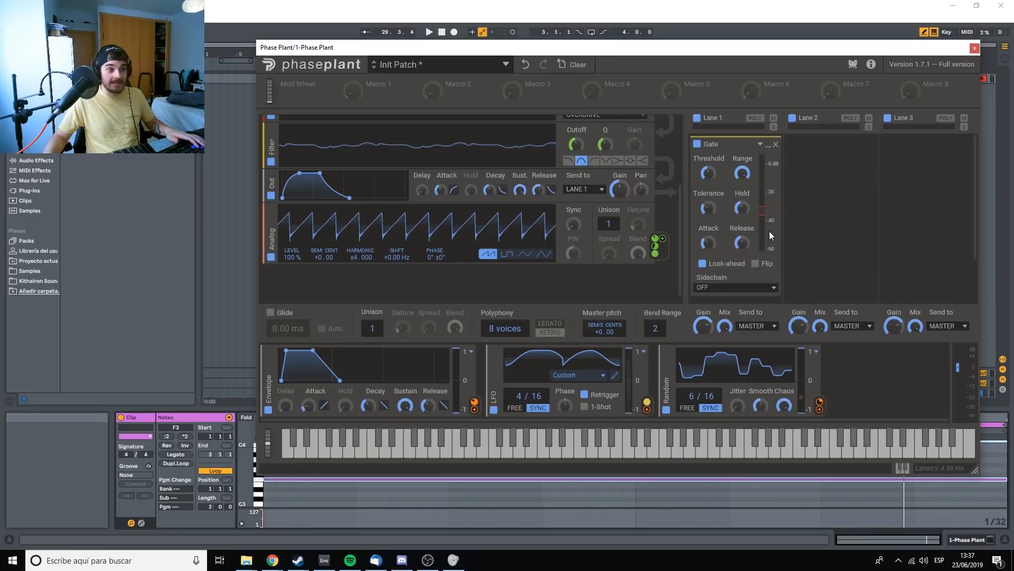
pyautogui.click(776, 144)
# Step: Try a Haas effect on Lane 1, keeping the delay on the right channel, and remove it
pyautogui.click(718, 186)
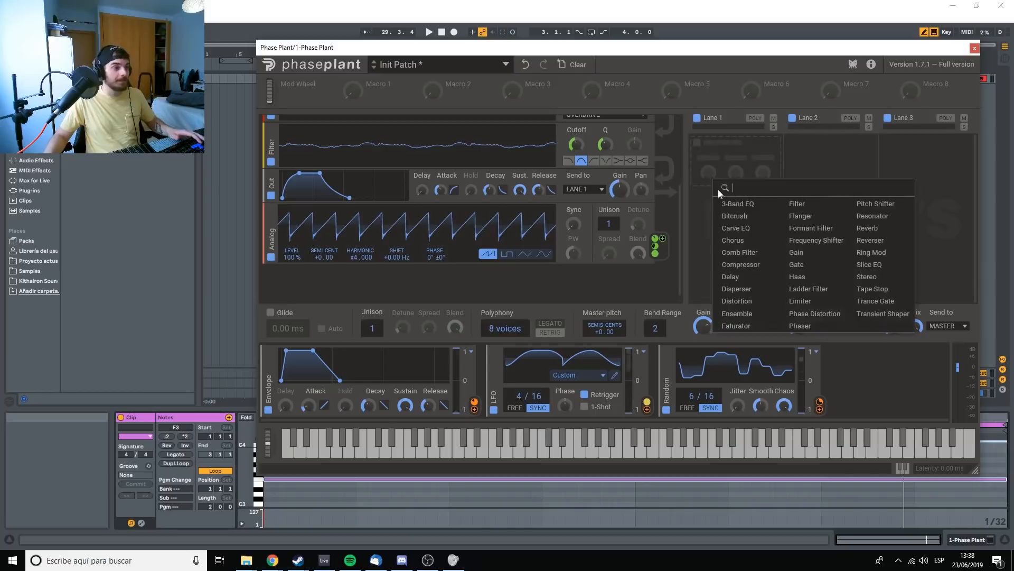
pyautogui.click(800, 277)
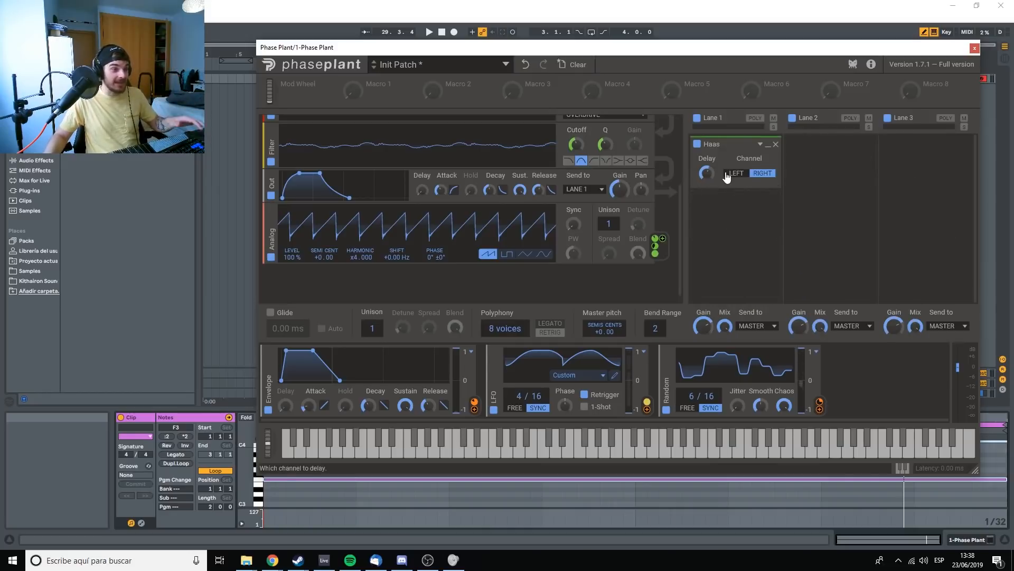
pyautogui.click(776, 145)
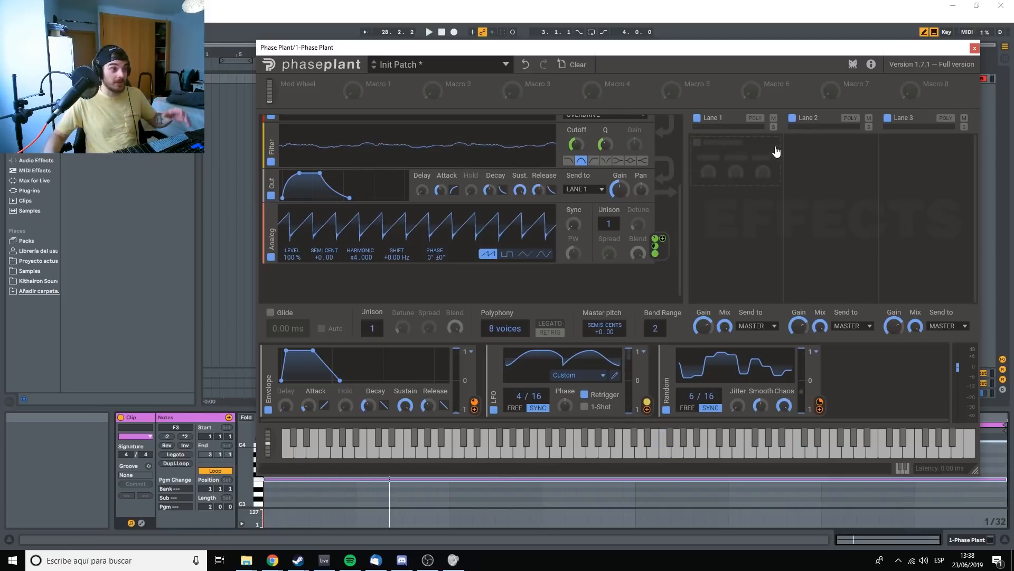
# Step: Try a Ladder Filter on Lane 1 in Transistor mode, sweeping its cutoff while the clip plays, and remove it
pyautogui.click(760, 170)
pyautogui.click(836, 264)
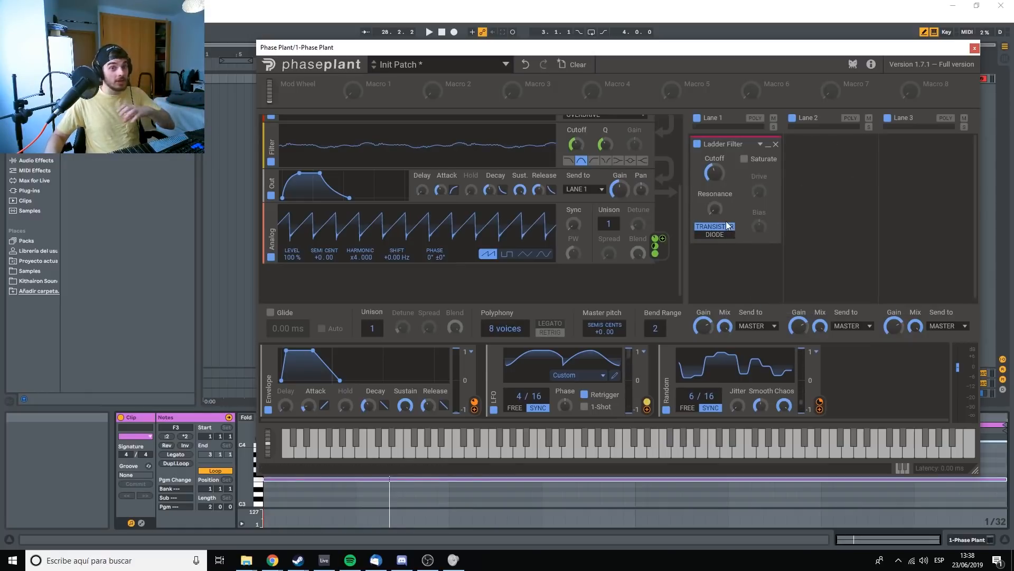
pyautogui.press('space')
pyautogui.moveTo(715, 173); pyautogui.dragTo(714, 136)
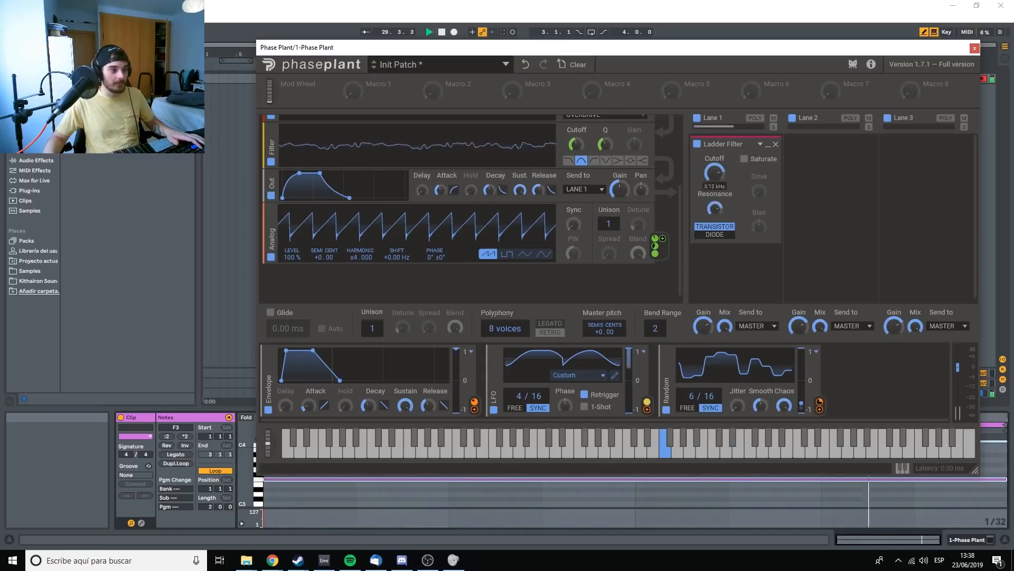
pyautogui.moveTo(715, 172); pyautogui.dragTo(715, 201)
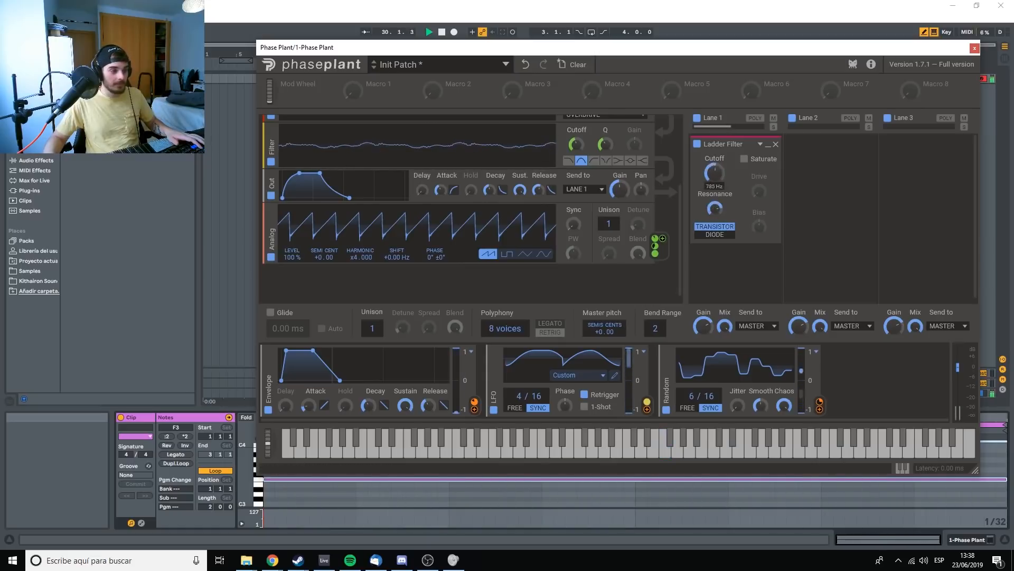
pyautogui.click(776, 144)
# Step: Try a Limiter on Lane 1 while the clip plays briefly, and remove it
pyautogui.click(735, 186)
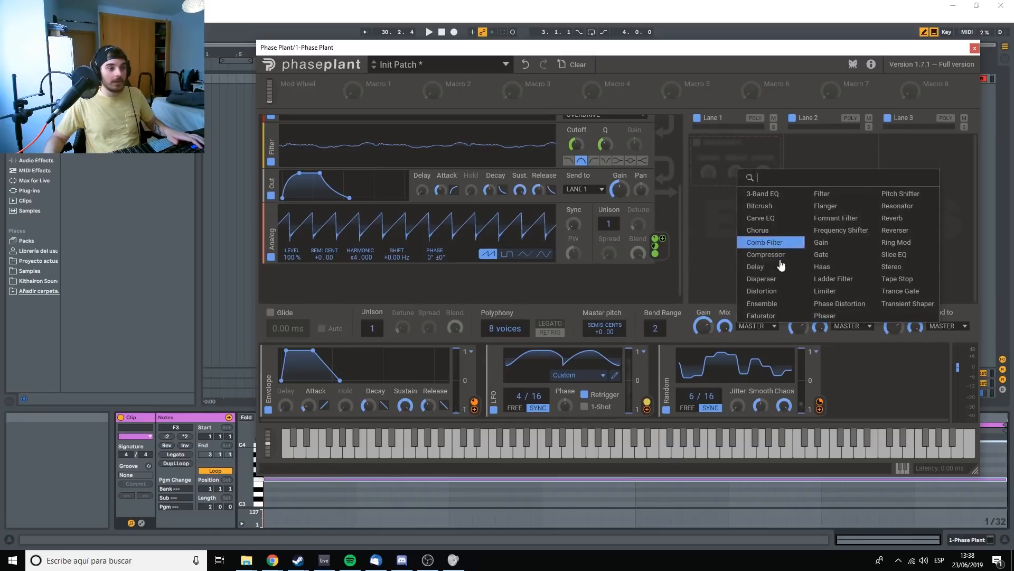
pyautogui.click(840, 291)
pyautogui.press('space')
pyautogui.press('space')
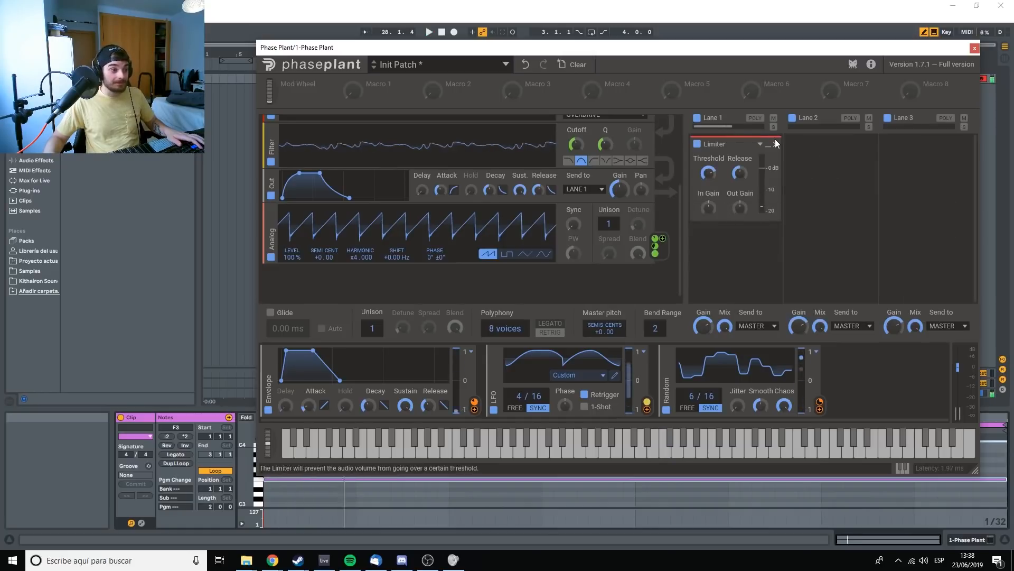
pyautogui.click(776, 144)
# Step: Try a Phase Distortion on Lane 1, adjusting its Drive, Normalize, Tone and Bias while the clip plays, and remove it
pyautogui.click(736, 177)
pyautogui.click(818, 308)
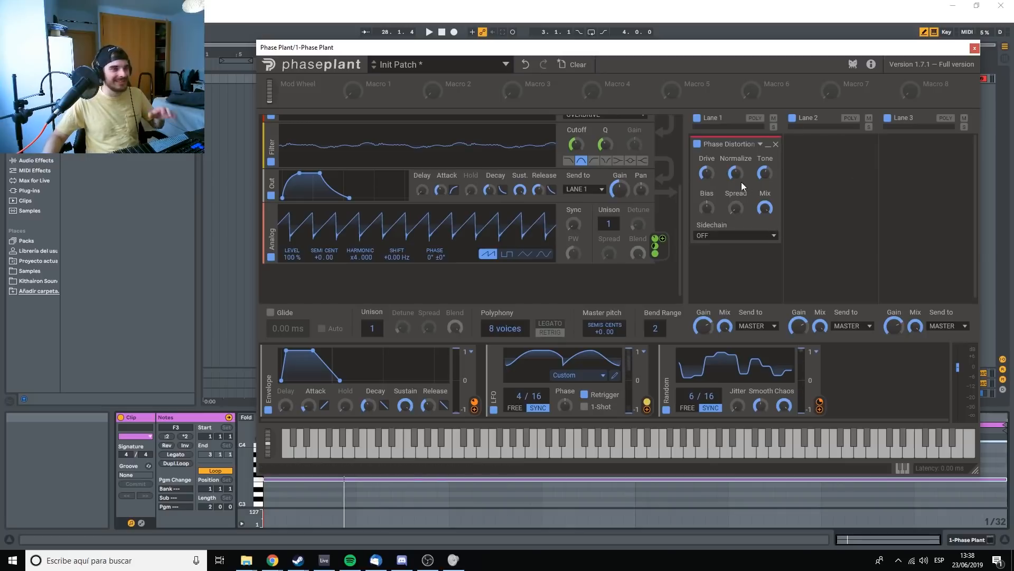
pyautogui.press('space')
pyautogui.moveTo(707, 173); pyautogui.dragTo(736, 148)
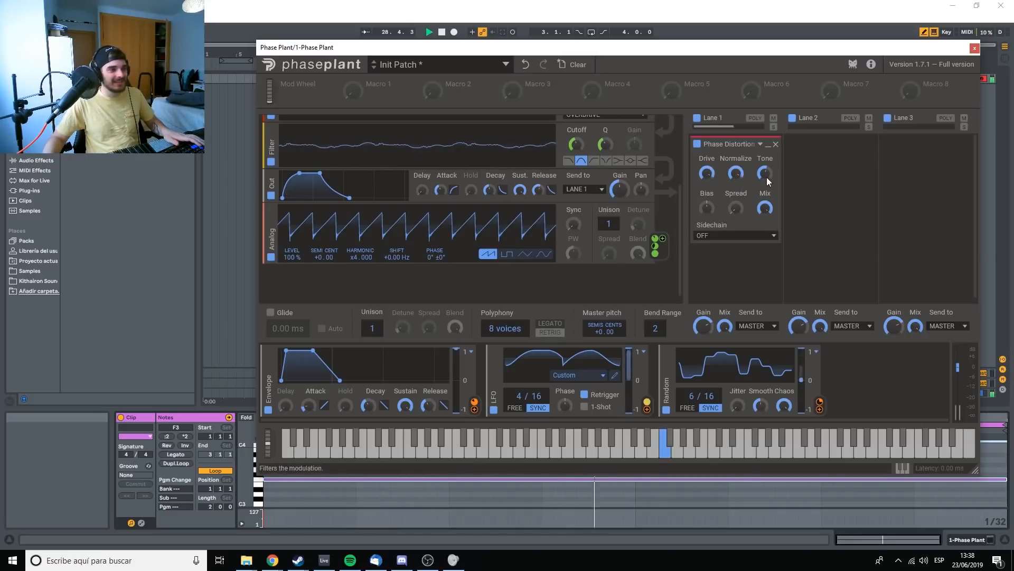
pyautogui.moveTo(768, 178); pyautogui.dragTo(767, 161)
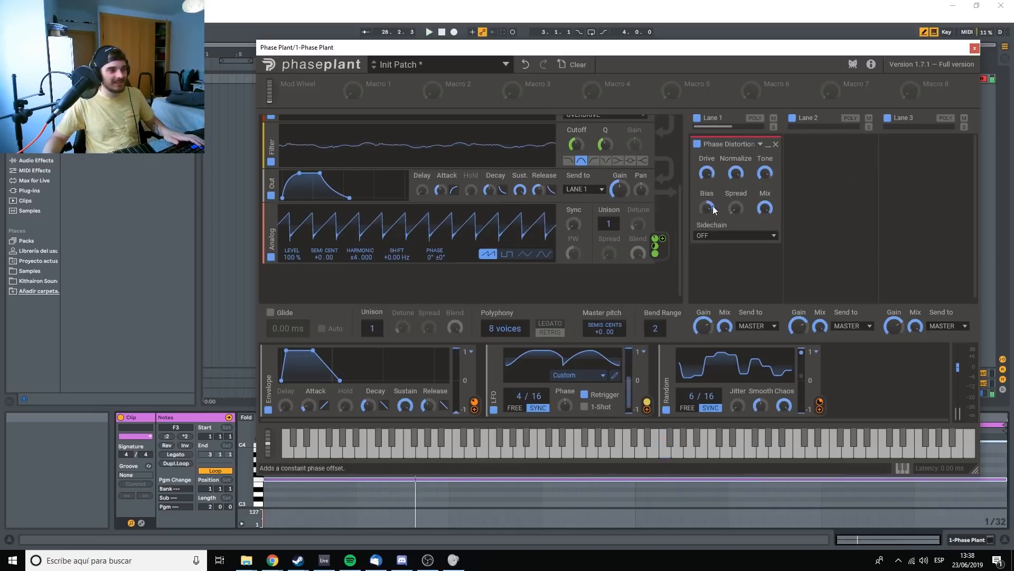
pyautogui.click(775, 145)
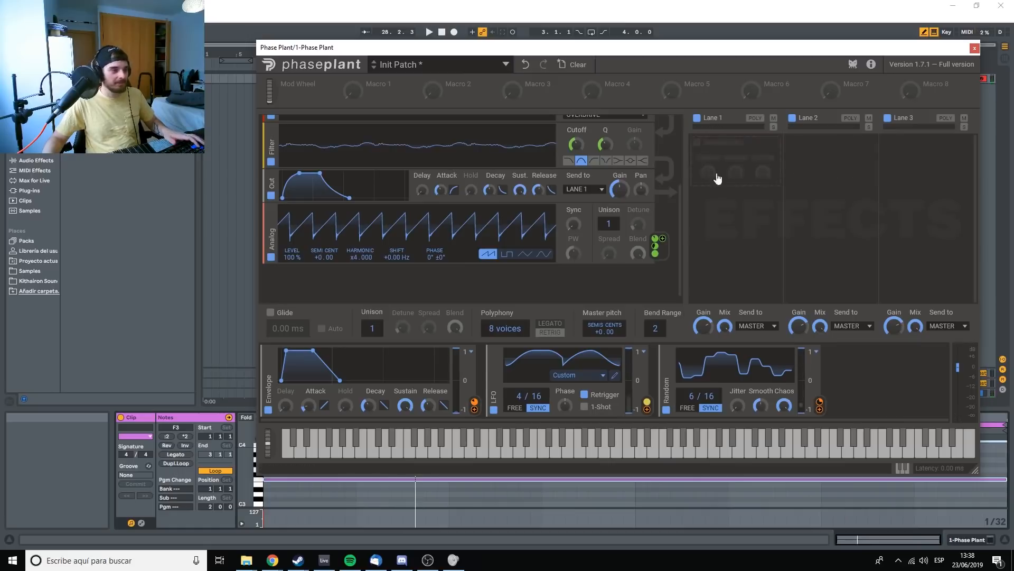
# Step: Try a Phaser on Lane 1 while the clip plays briefly, and remove it
pyautogui.click(717, 175)
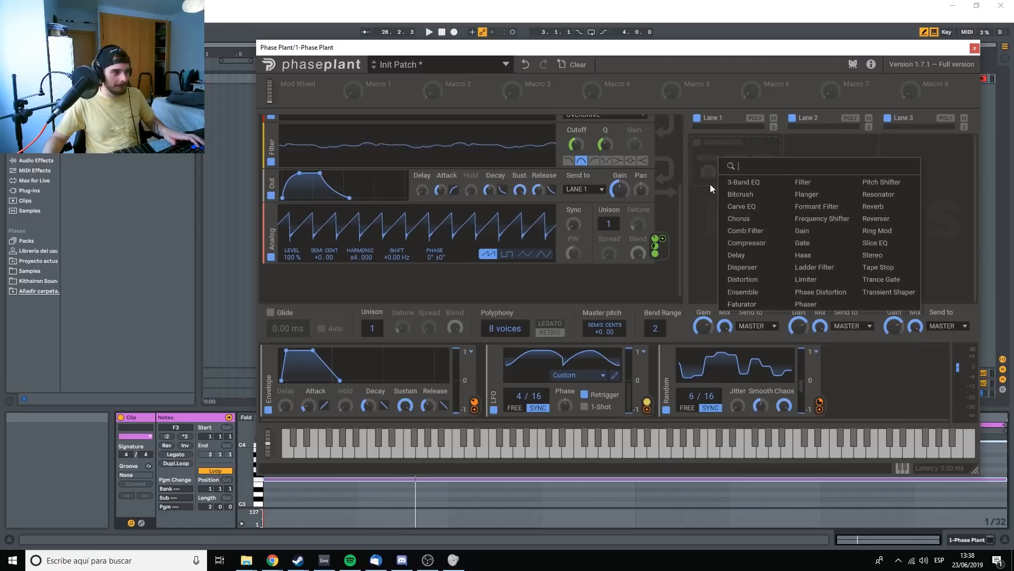
pyautogui.click(816, 306)
pyautogui.click(778, 145)
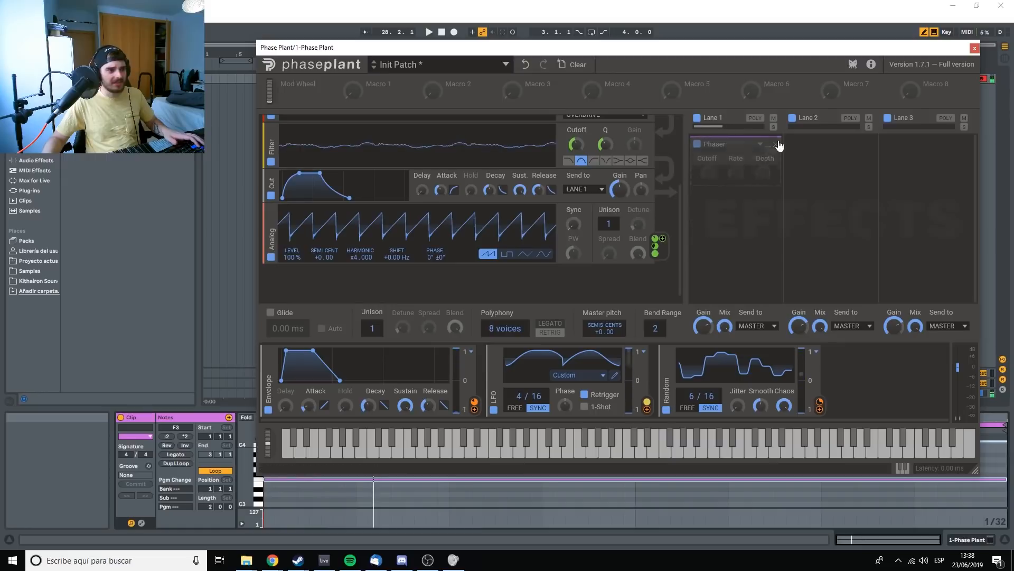
# Step: Try a Pitch Shifter on Lane 1, changing its pitch amount while the clip plays, and remove it
pyautogui.click(718, 166)
pyautogui.click(877, 188)
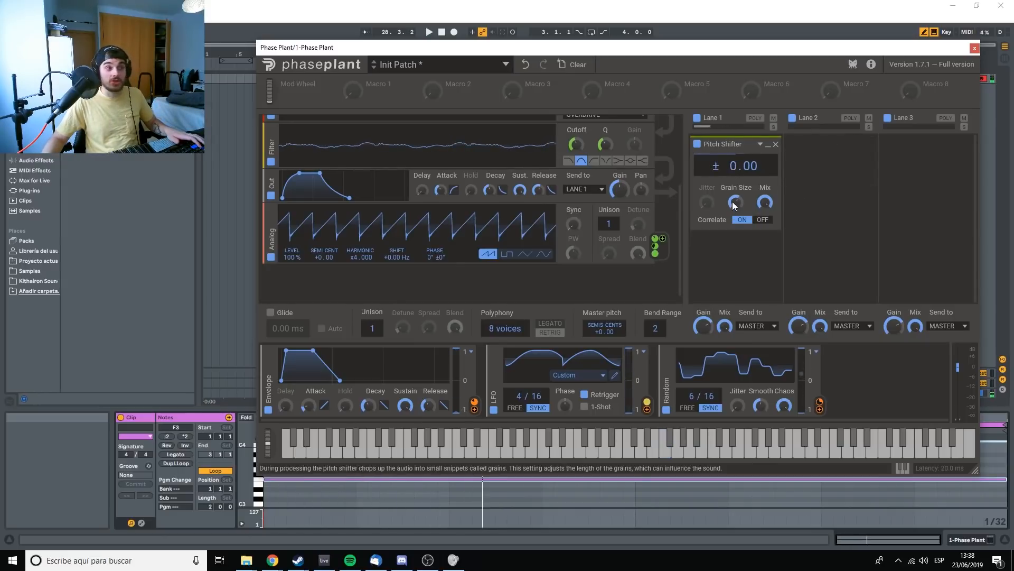
pyautogui.moveTo(737, 165); pyautogui.dragTo(737, 199)
pyautogui.press('space')
pyautogui.click(775, 144)
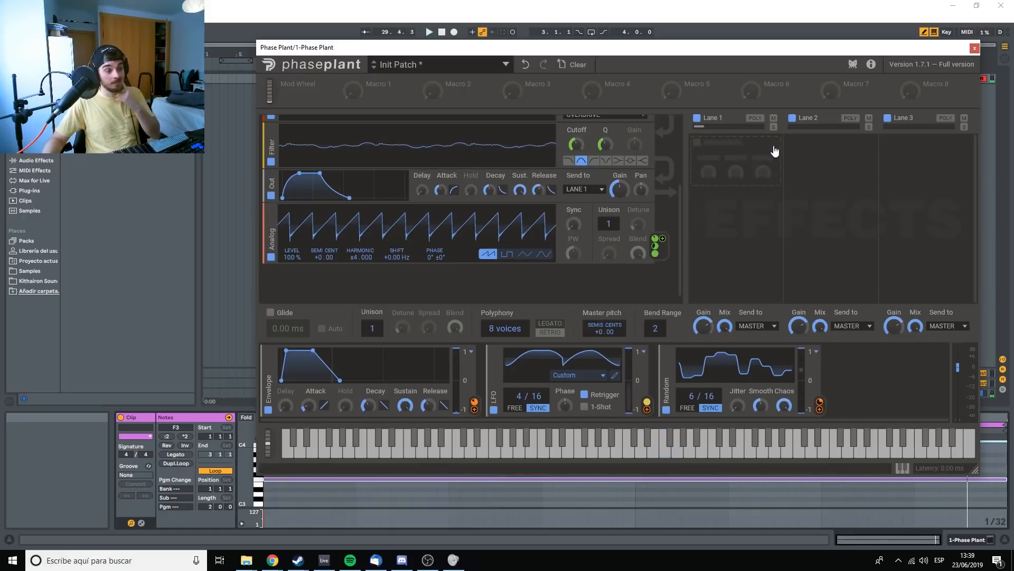
# Step: Try a Resonator on Lane 1 tuned to B 4, adjusting its Decay and setting Intensity to 71%, and remove it
pyautogui.click(756, 178)
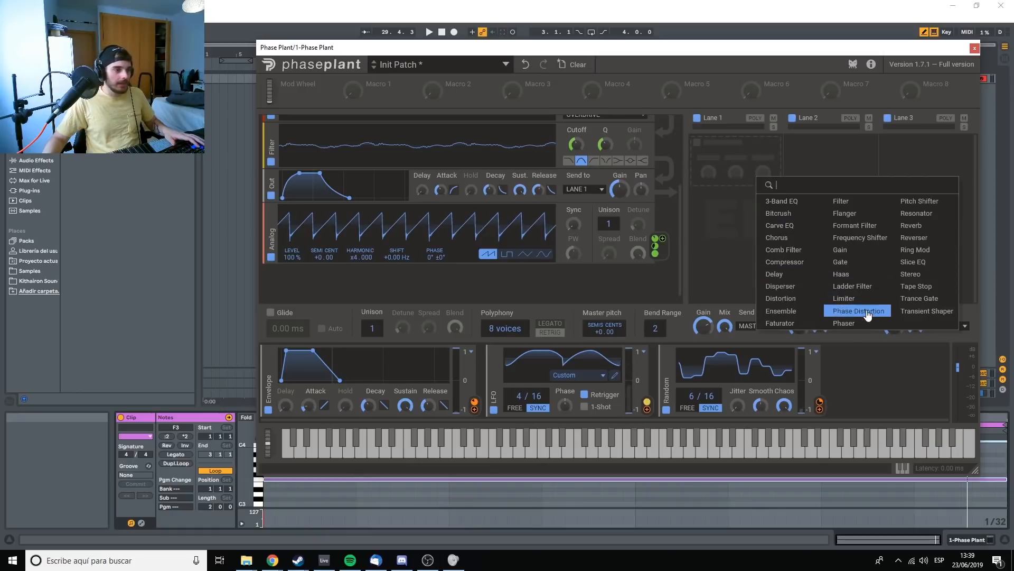
pyautogui.click(930, 214)
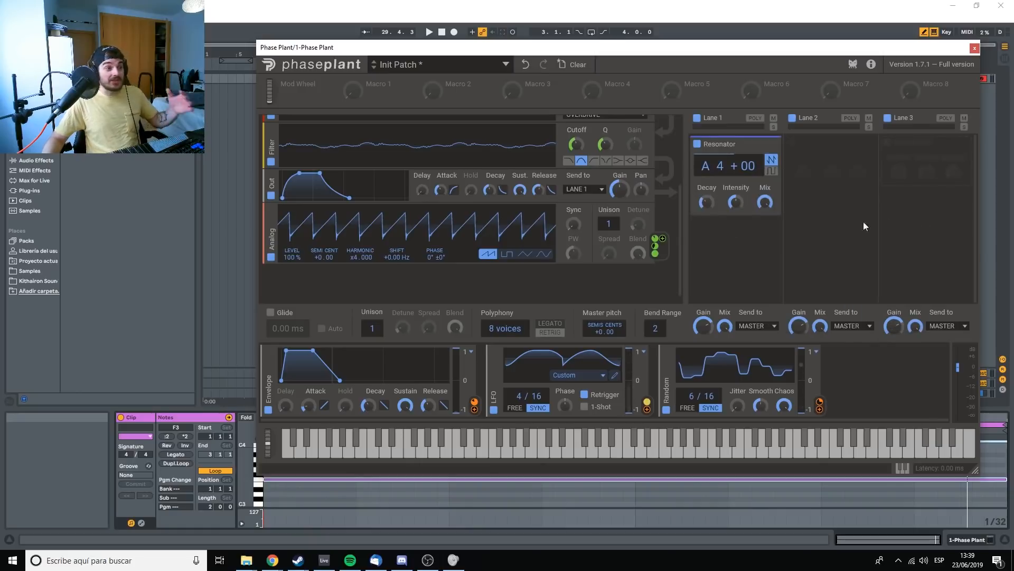
pyautogui.press('space')
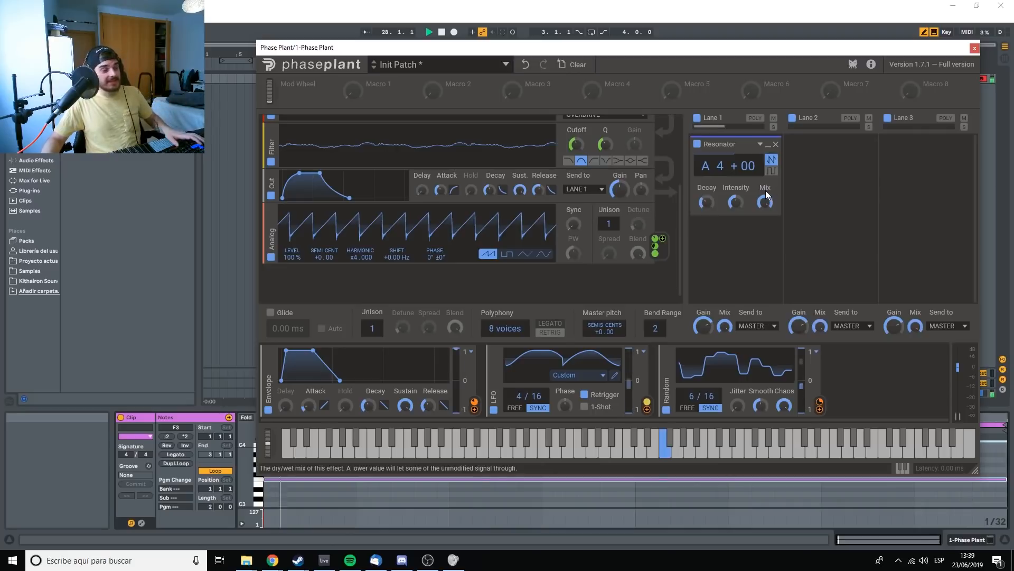
pyautogui.moveTo(719, 170); pyautogui.dragTo(719, 168)
pyautogui.press('space')
pyautogui.press('space')
pyautogui.moveTo(707, 202); pyautogui.dragTo(735, 188)
pyautogui.press('space')
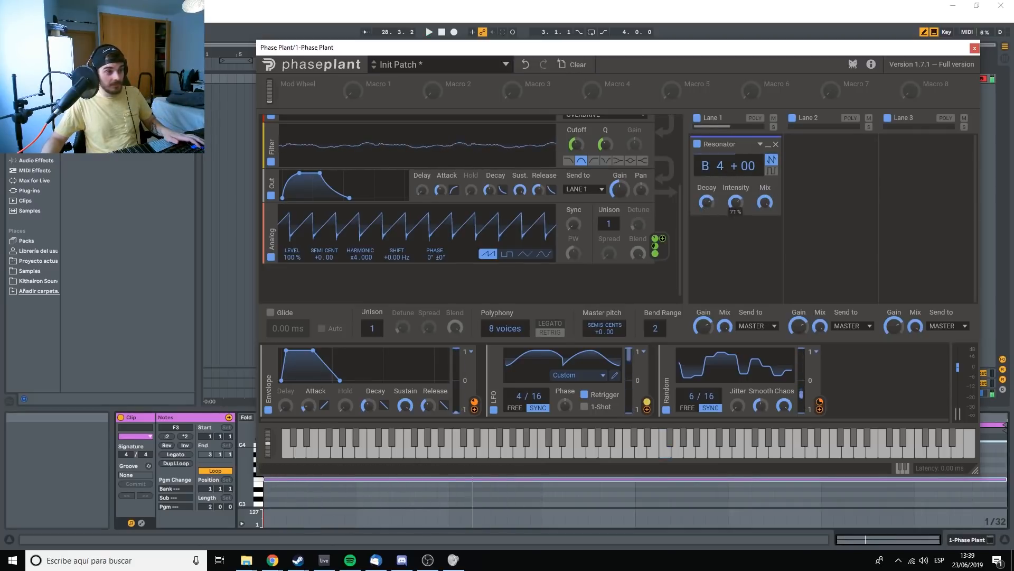
pyautogui.click(776, 144)
# Step: Try a Reverb on Lane 1 while the clip plays briefly, and remove it
pyautogui.click(722, 176)
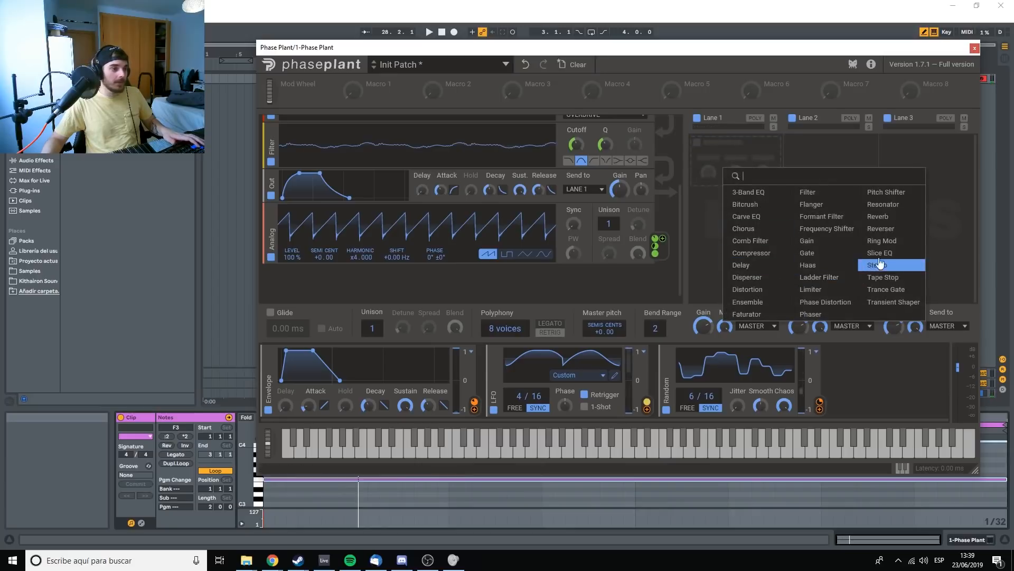
pyautogui.click(878, 216)
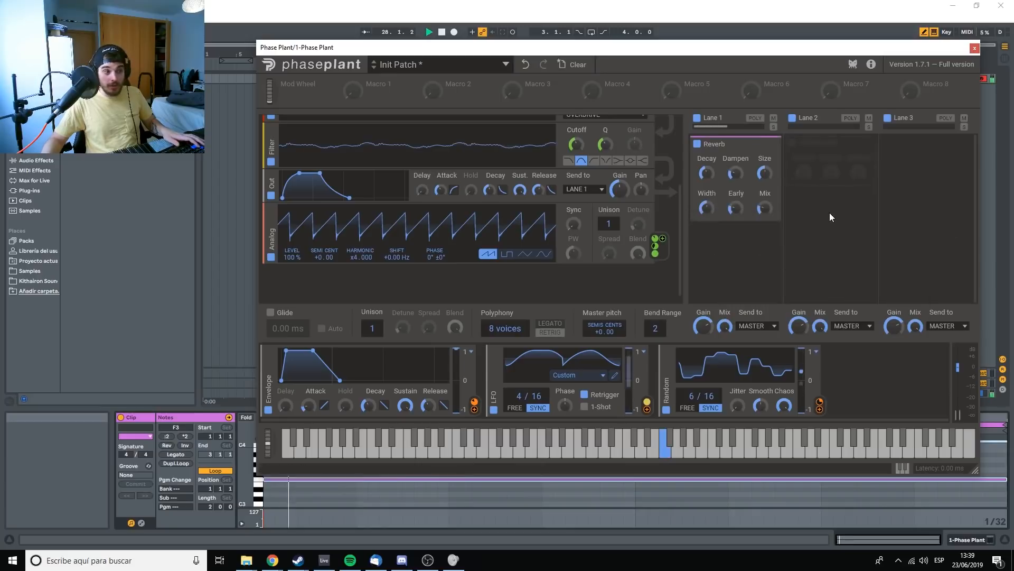
pyautogui.click(775, 145)
# Step: Try a Reverser on Lane 1, switching its time from tempo-synced to milliseconds and back to synced, and remove it
pyautogui.click(751, 166)
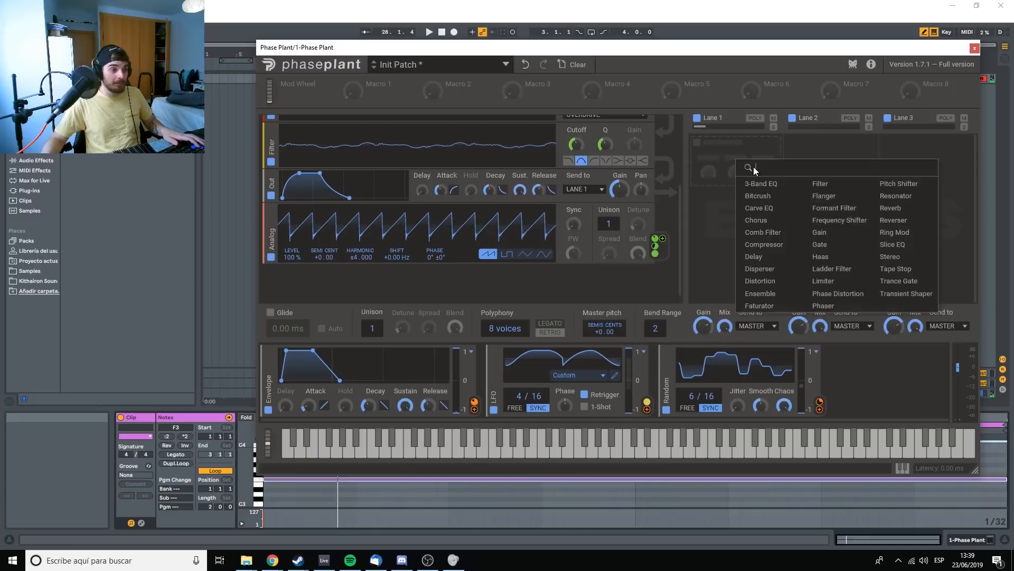
pyautogui.click(897, 225)
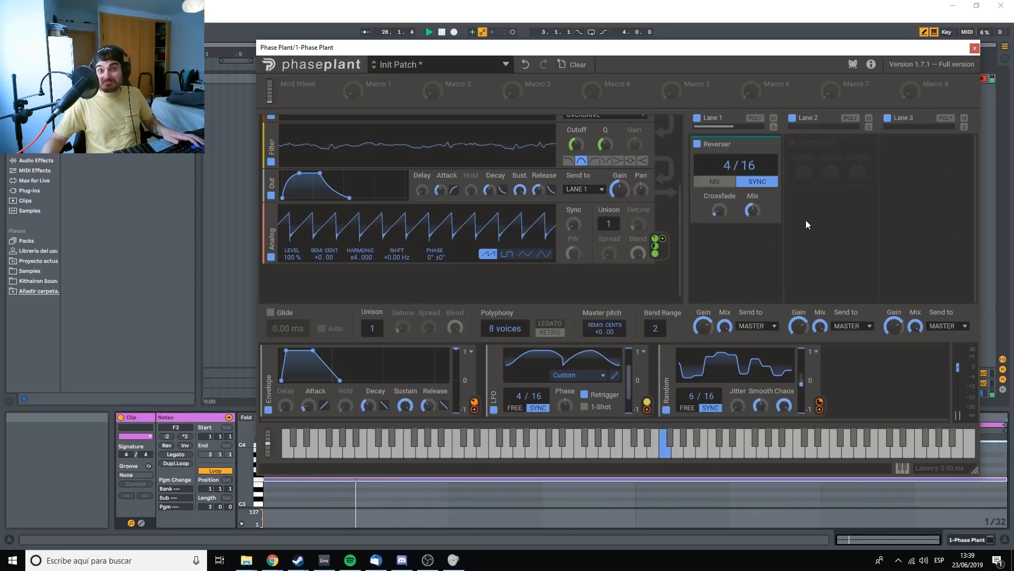
pyautogui.click(714, 181)
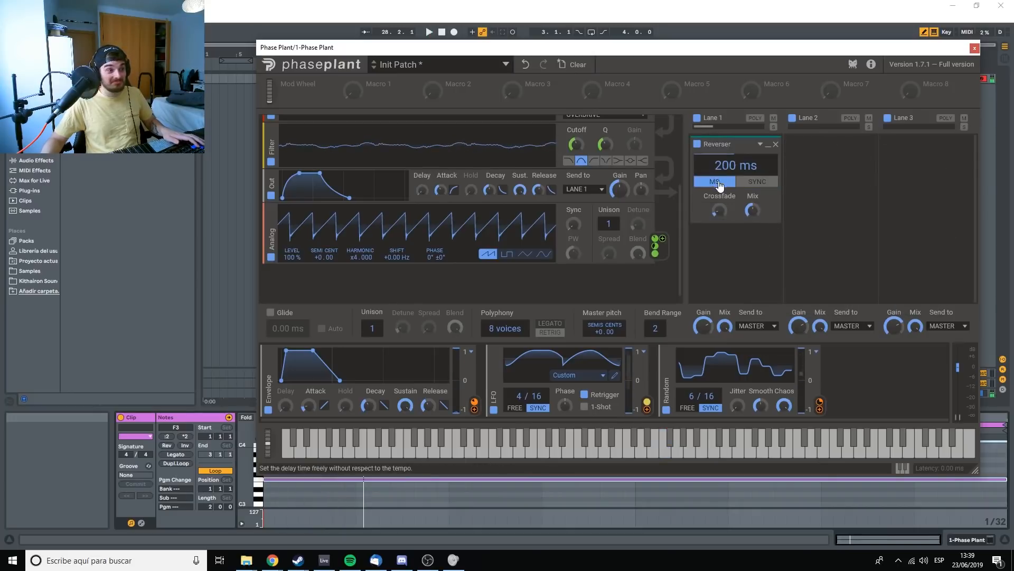
pyautogui.click(757, 181)
pyautogui.click(775, 143)
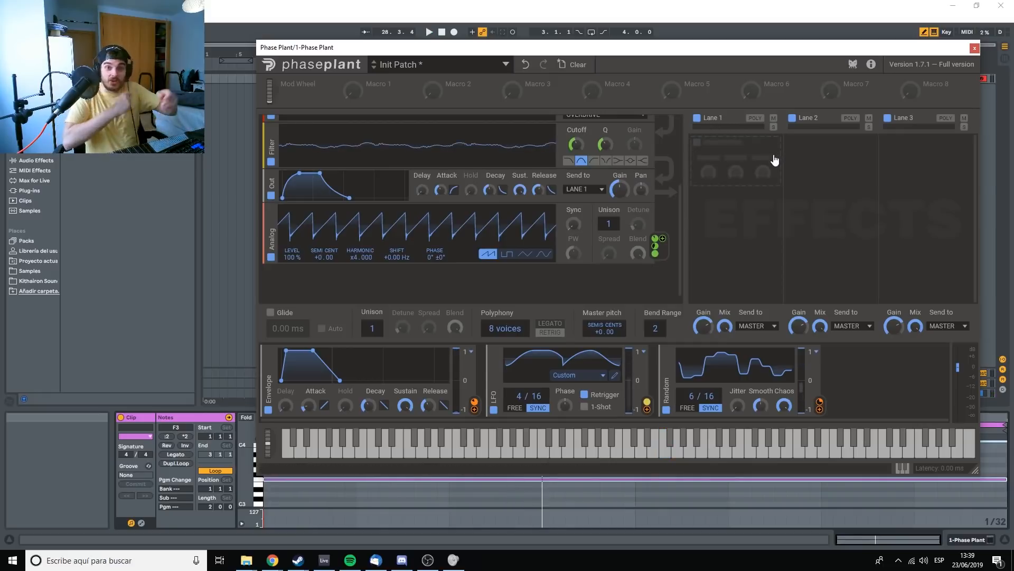
# Step: Try a Ring Mod on Lane 1 with its sine oscillator modulator while the clip plays, and remove it
pyautogui.click(752, 163)
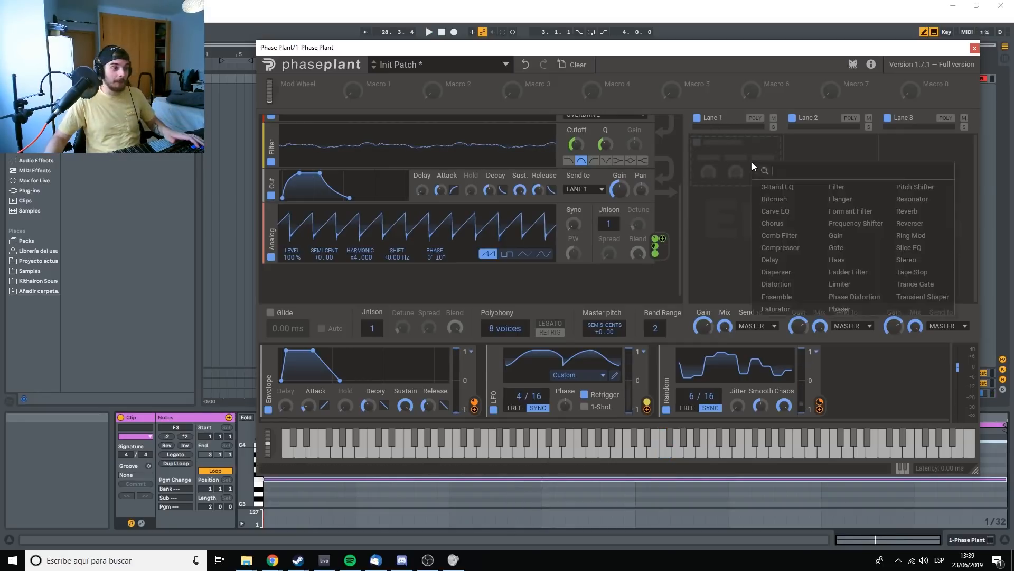
pyautogui.click(922, 239)
pyautogui.press('space')
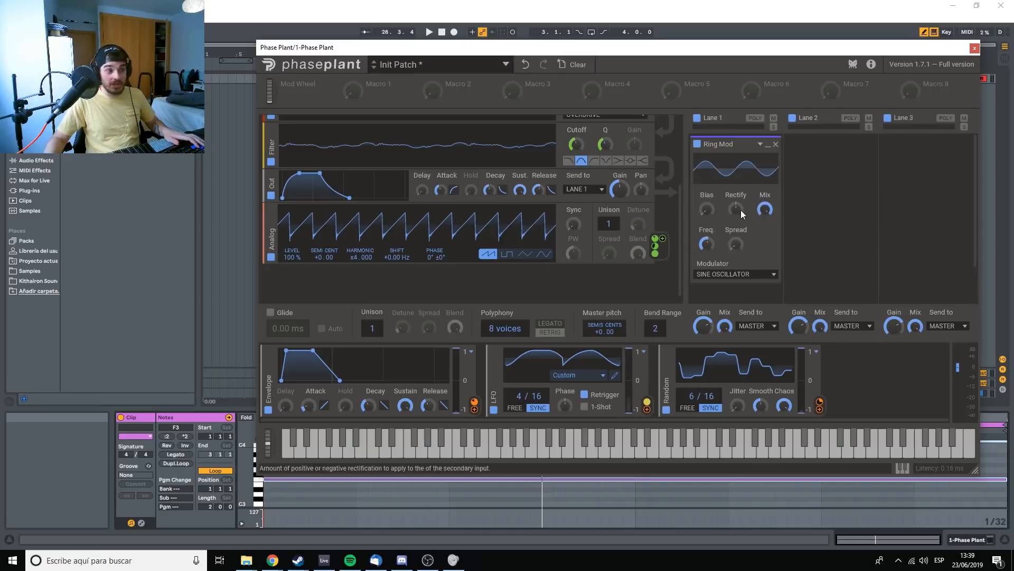
pyautogui.click(776, 150)
pyautogui.click(776, 151)
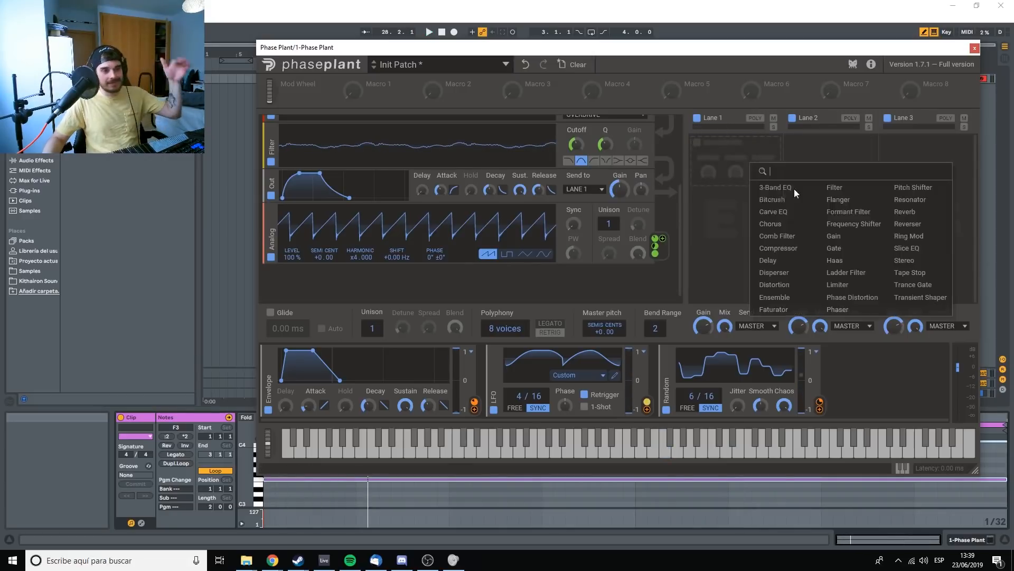
# Step: Try a Slice EQ on Lane 1, shaping a peak boost in the upper frequencies in its editor, and remove it
pyautogui.click(935, 254)
pyautogui.click(766, 187)
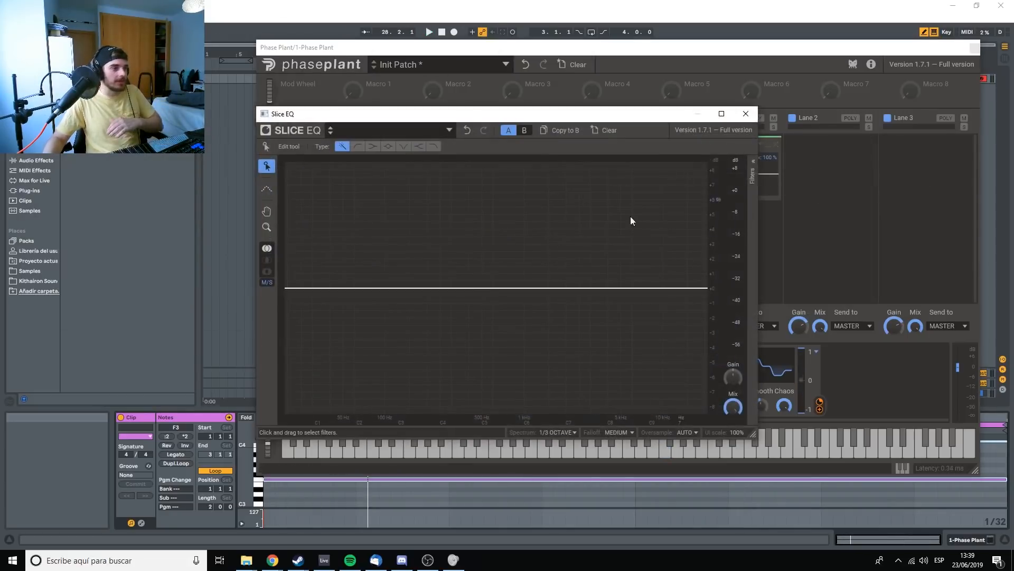
pyautogui.moveTo(488, 285); pyautogui.dragTo(622, 203)
pyautogui.click(745, 113)
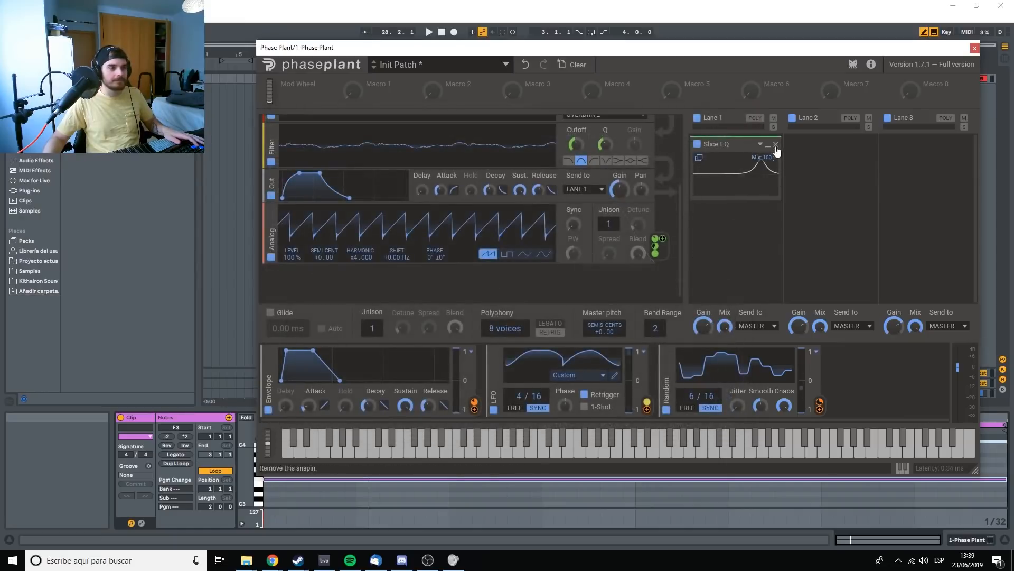
# Step: Try a Stereo effect on Lane 1, adjusting its Mid and Width amounts, and remove it
pyautogui.click(758, 150)
pyautogui.click(910, 243)
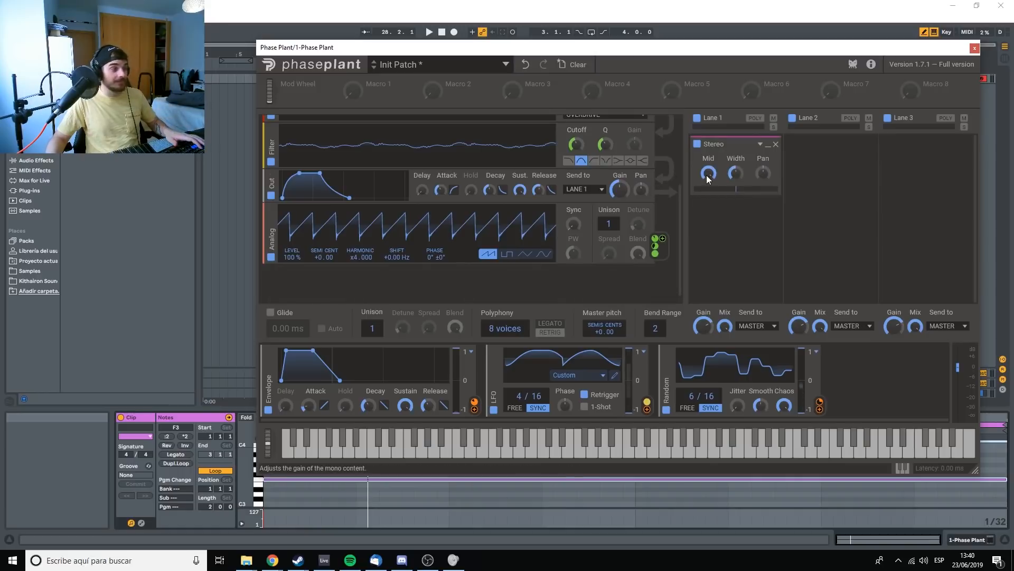
pyautogui.moveTo(706, 175); pyautogui.dragTo(706, 198)
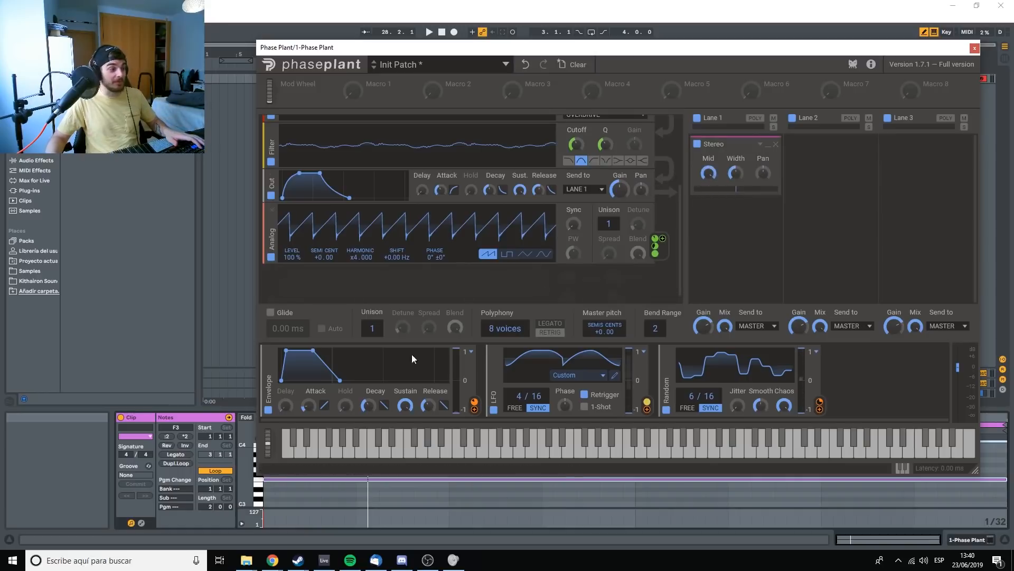
pyautogui.click(735, 172)
pyautogui.moveTo(735, 173); pyautogui.dragTo(762, 186)
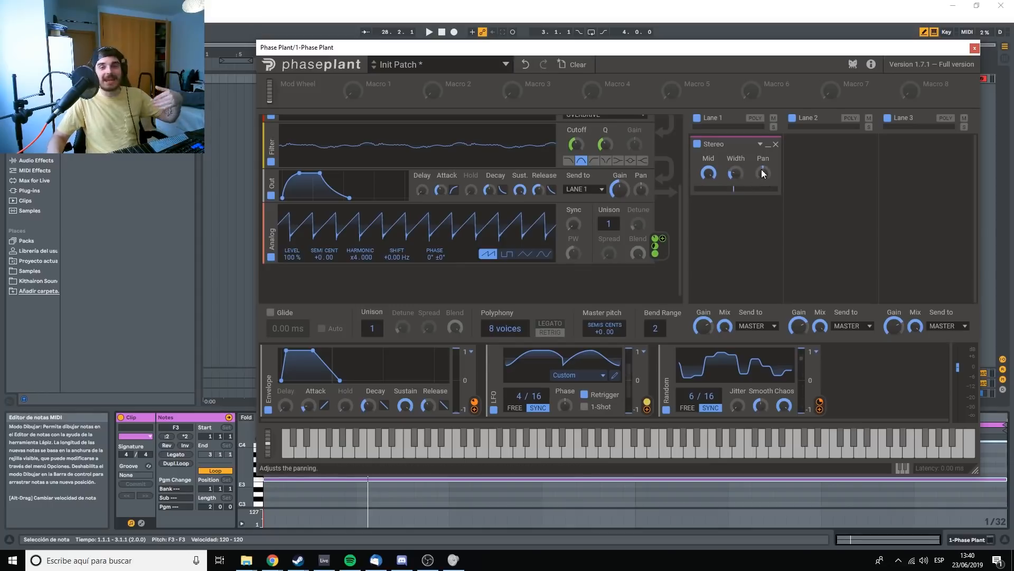
pyautogui.click(775, 143)
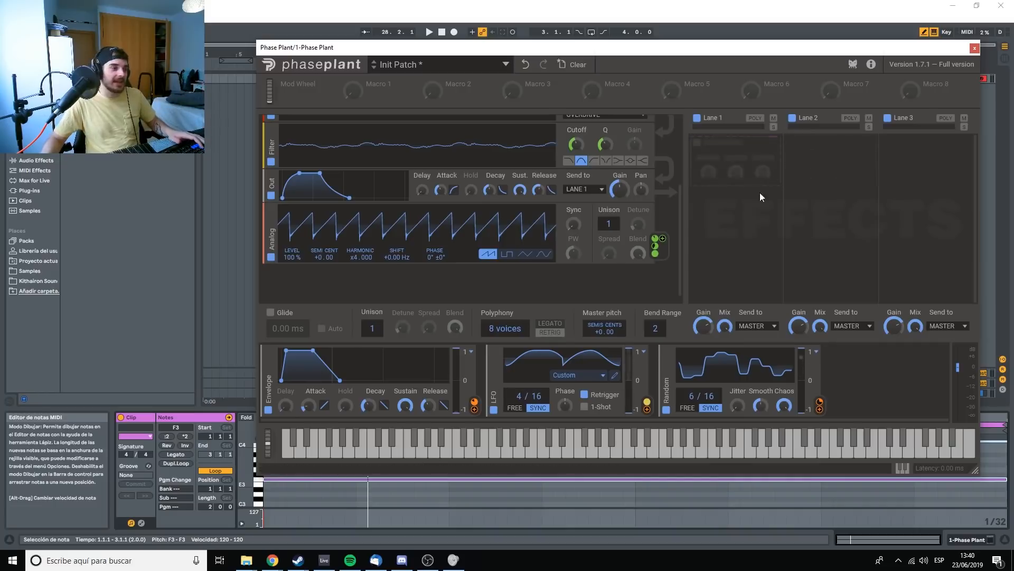
# Step: Try a Tape Stop on Lane 1 while the clip plays, and remove it
pyautogui.click(729, 177)
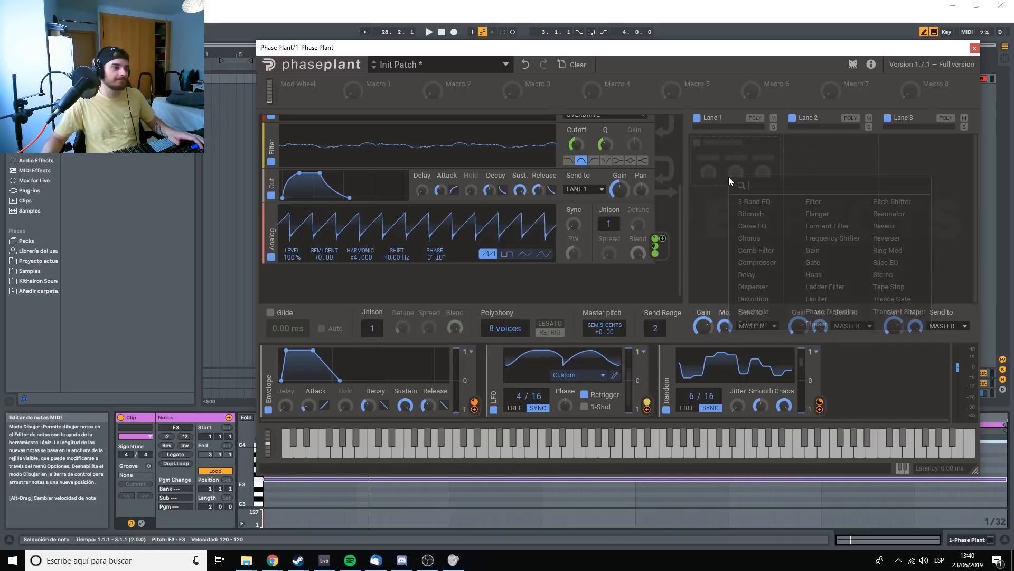
pyautogui.click(892, 288)
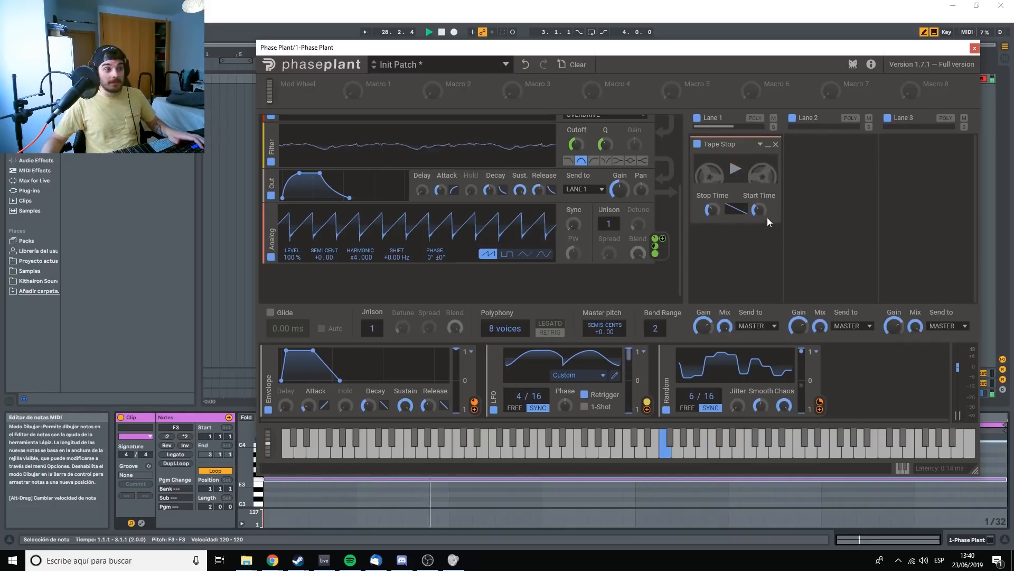
pyautogui.click(775, 145)
# Step: Add a Trance Gate to Lane 1, audition pattern 5 with the clip, and set its resolution to 1/16
pyautogui.click(728, 158)
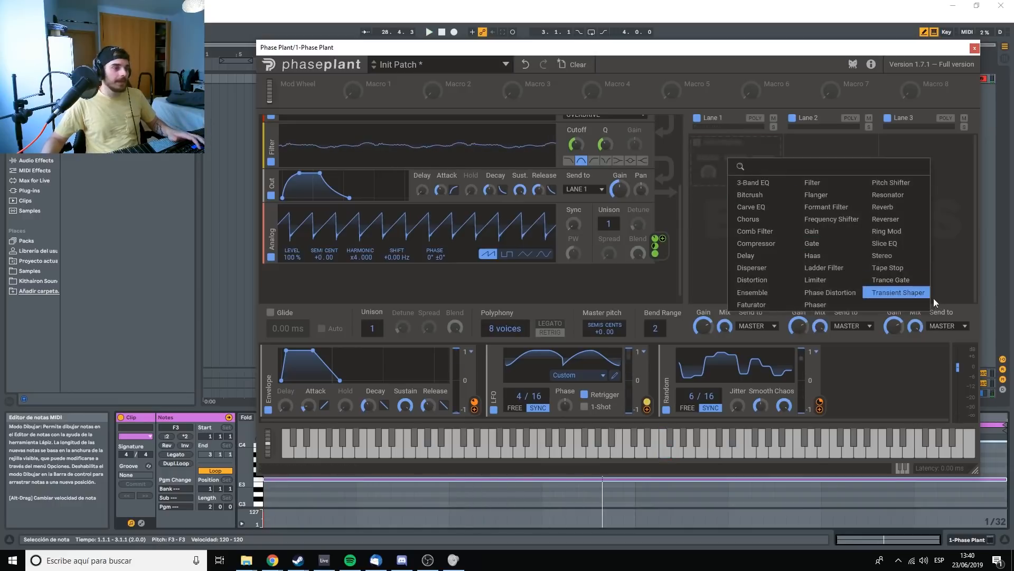
pyautogui.click(898, 287)
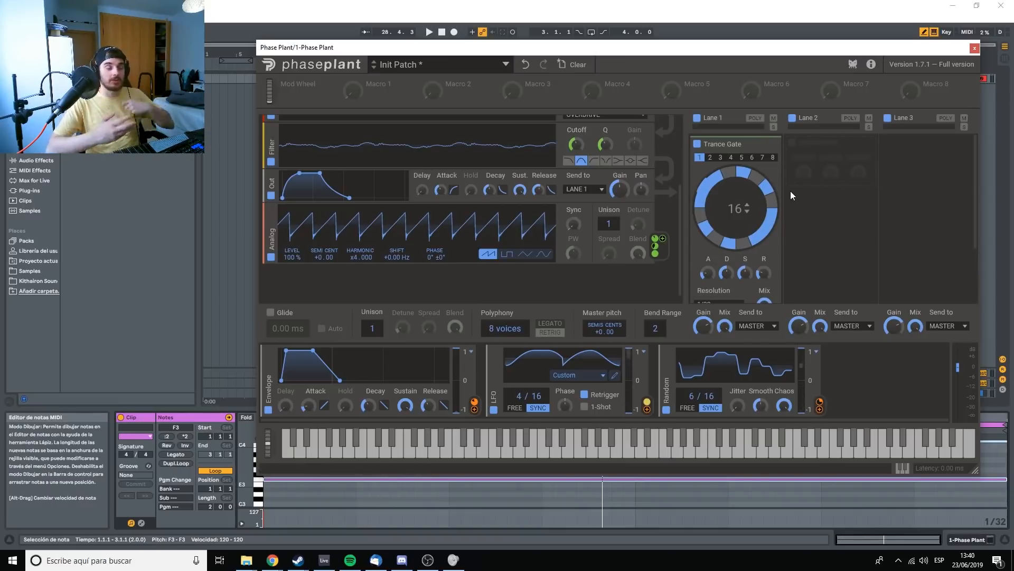
pyautogui.press('space')
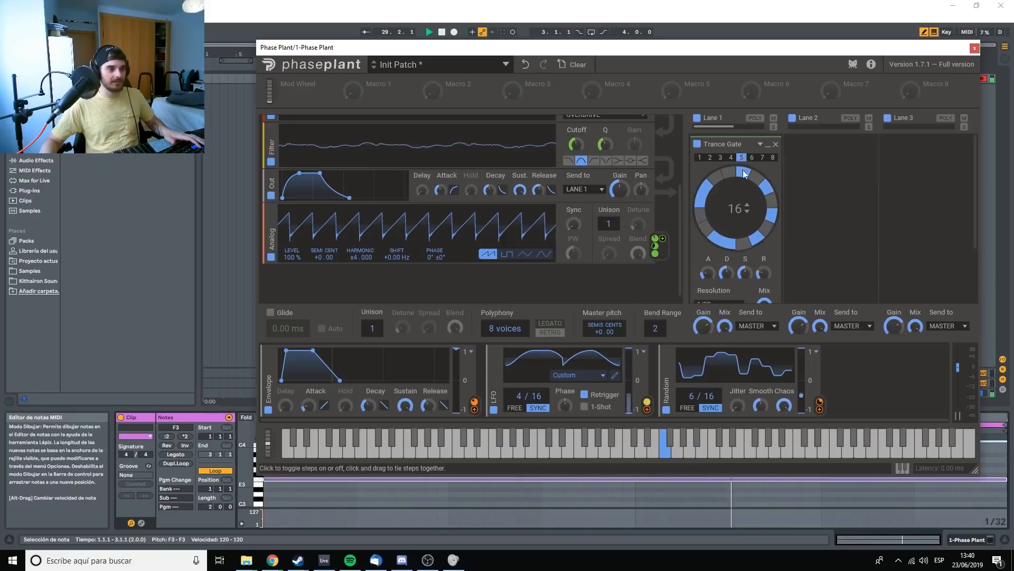
pyautogui.scroll(-3, 742, 193)
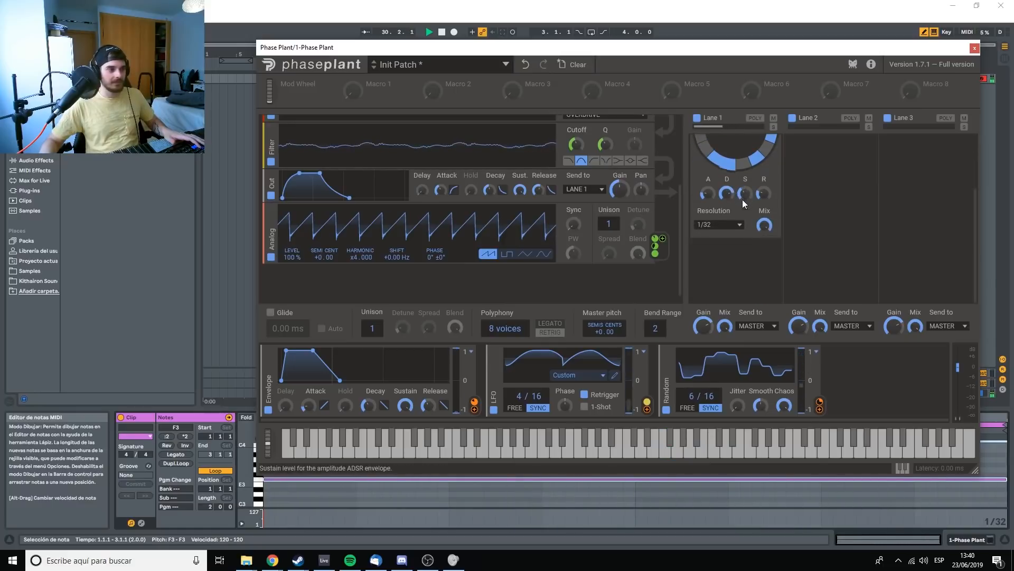
pyautogui.click(723, 225)
pyautogui.click(718, 188)
pyautogui.scroll(3, 722, 208)
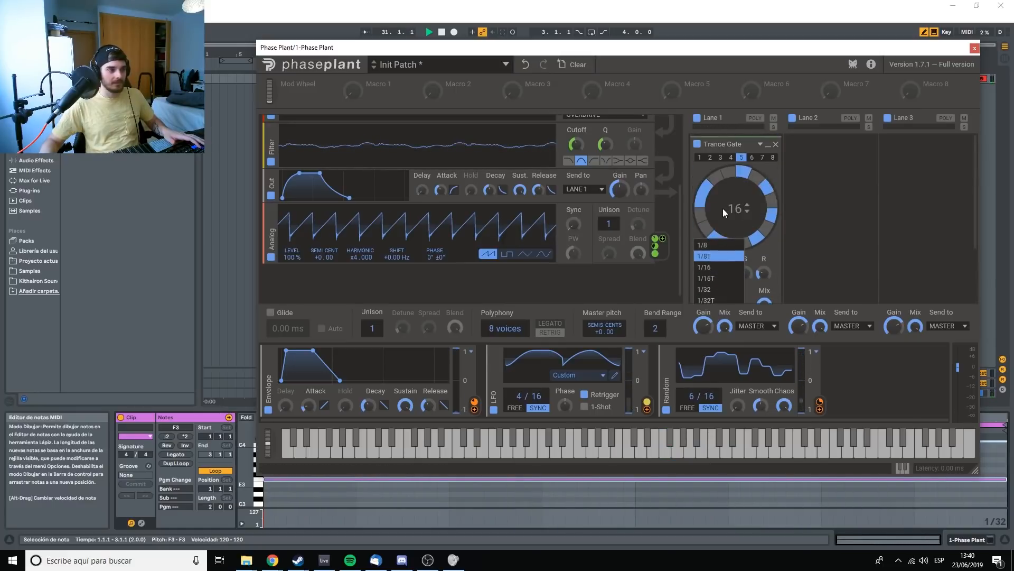
# Step: Reset the Trance Gate's Decay and Sustain, replay the clip, and remove the effect from Lane 1
pyautogui.doubleClick(727, 273)
pyautogui.doubleClick(743, 273)
pyautogui.press('space')
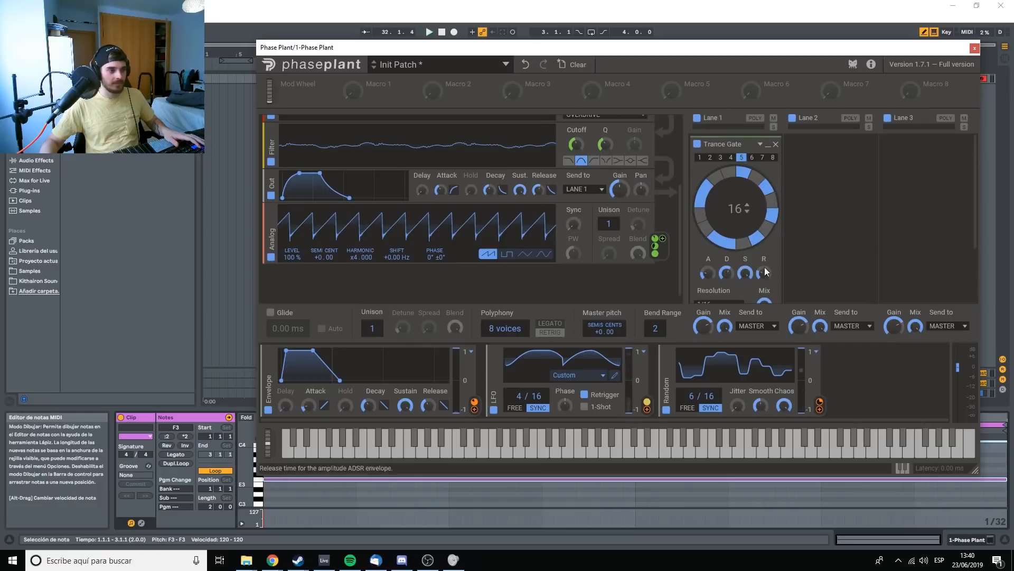
pyautogui.press('space')
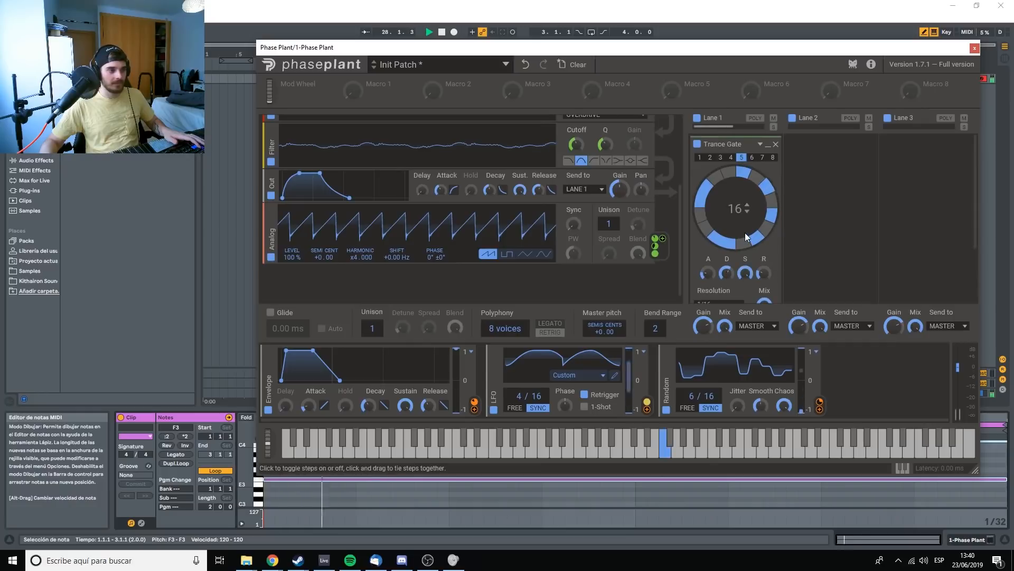
pyautogui.click(776, 144)
# Step: Try a Transient Shaper on Lane 1 with raised Pump and Sustain at -100% while the clip plays, and remove it
pyautogui.click(733, 167)
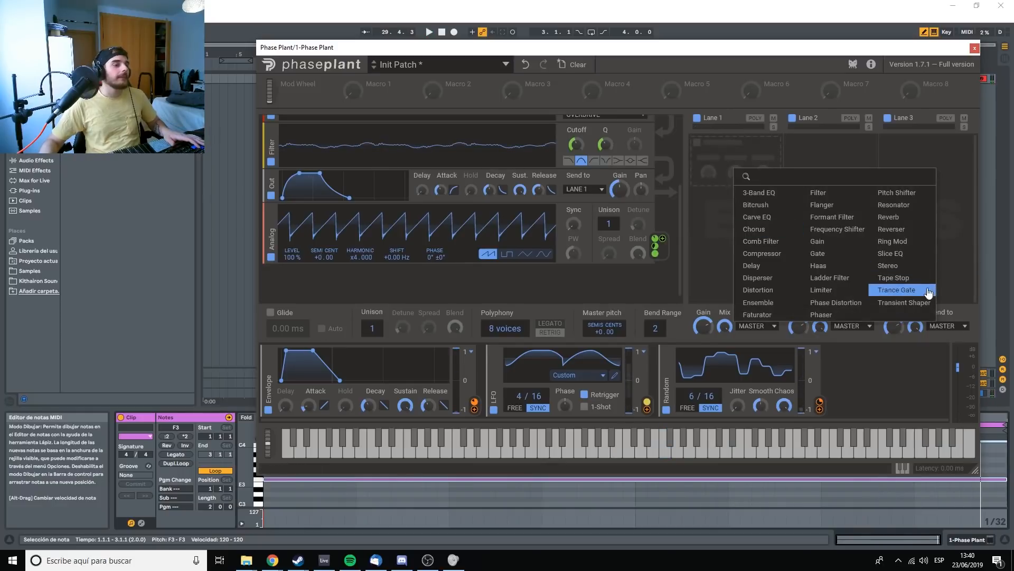
pyautogui.click(903, 303)
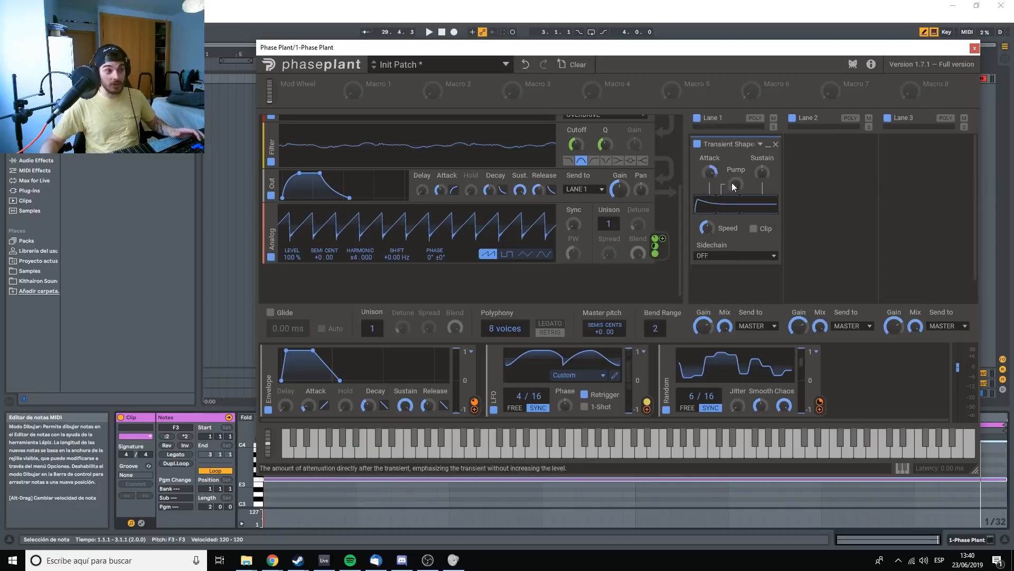
pyautogui.moveTo(734, 184); pyautogui.dragTo(734, 126)
pyautogui.moveTo(762, 172); pyautogui.dragTo(761, 232)
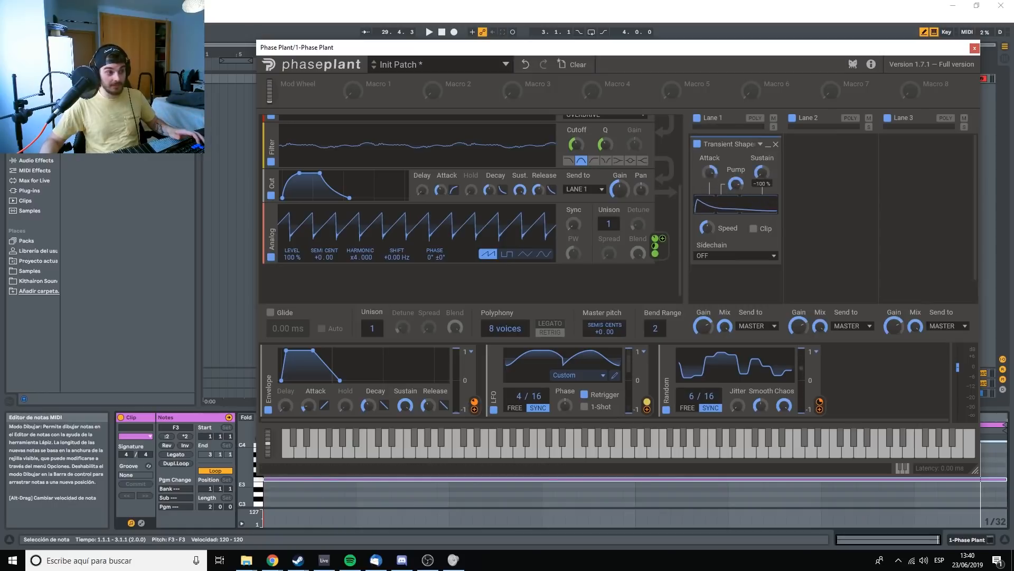
pyautogui.press('space')
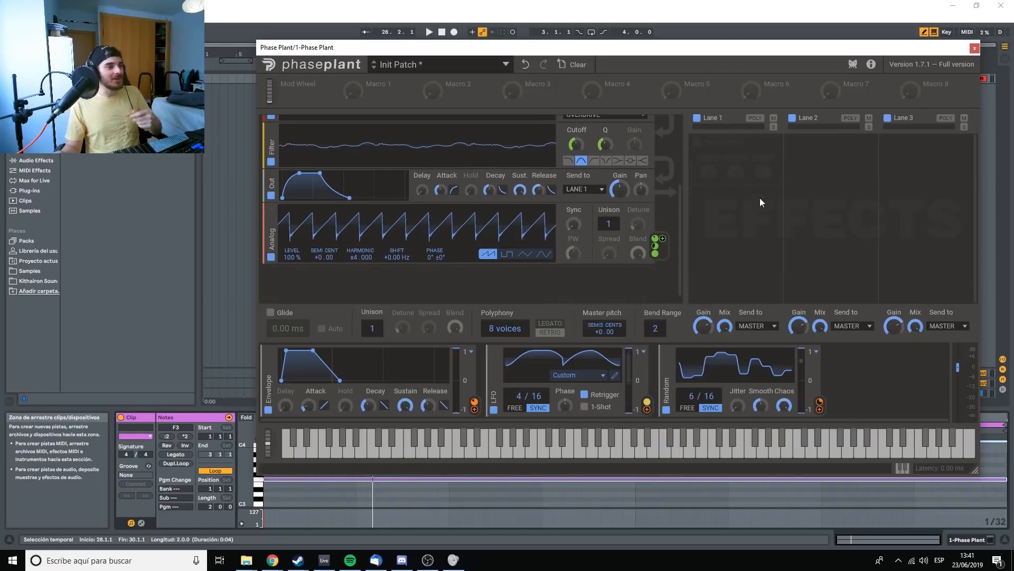
# Step: Enable Glide, try a time of 221 ms, reset it to 0.00 ms and turn on Auto
pyautogui.click(270, 314)
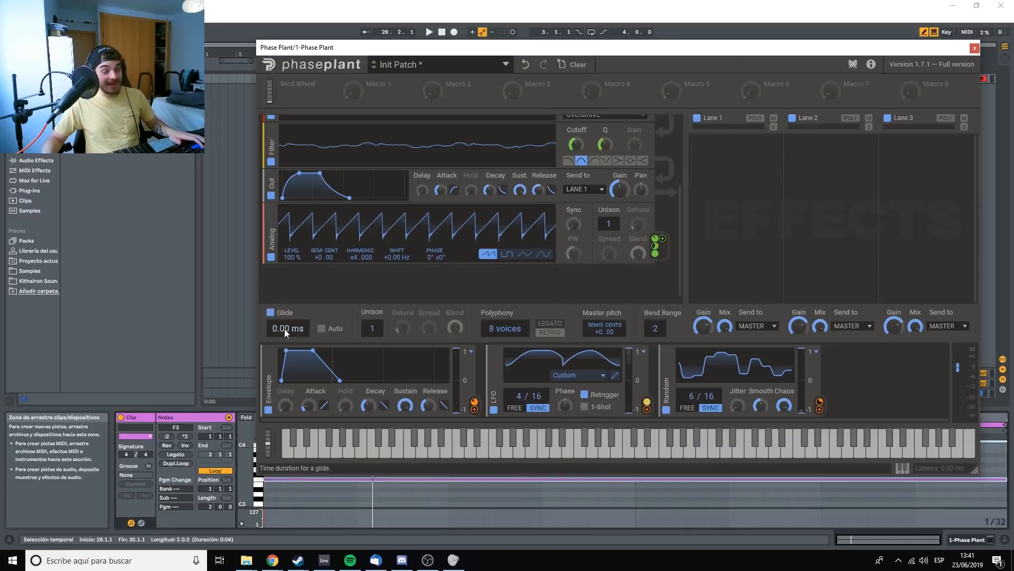
pyautogui.moveTo(285, 329); pyautogui.dragTo(287, 337)
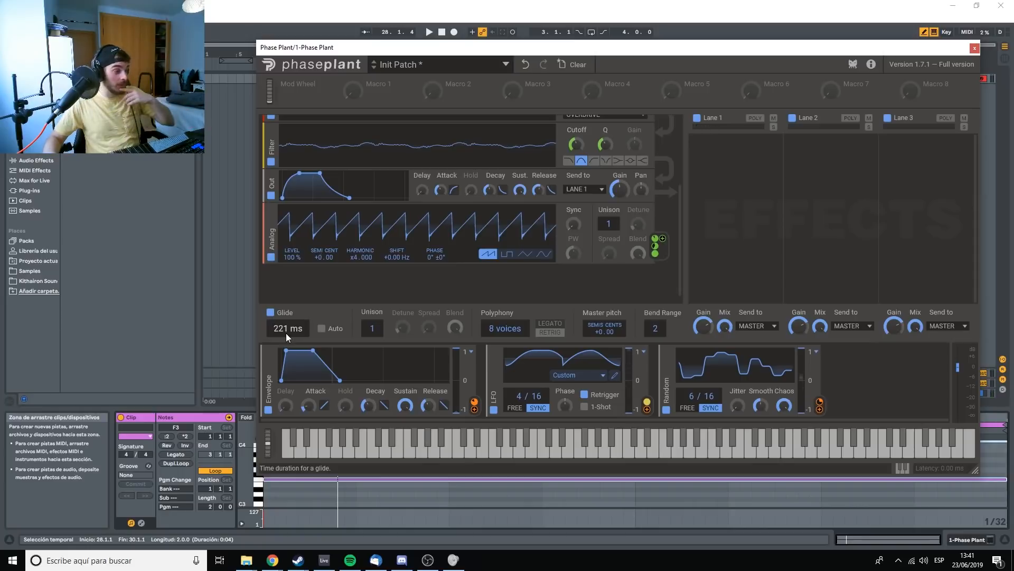
pyautogui.doubleClick(287, 333)
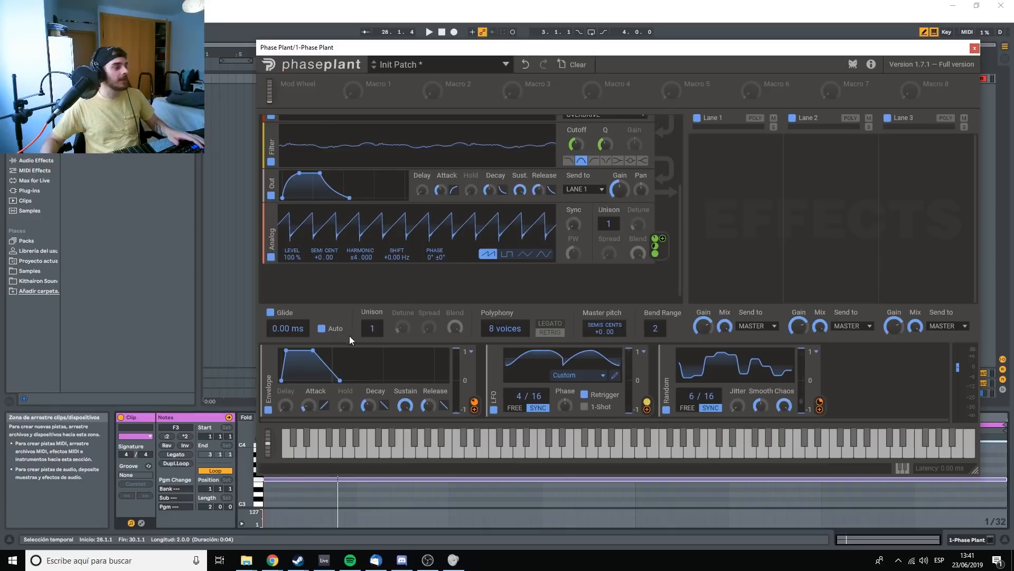
# Step: Set the global Unison to 4 voices and raise its Detune and Spread
pyautogui.scroll(3, 371, 330)
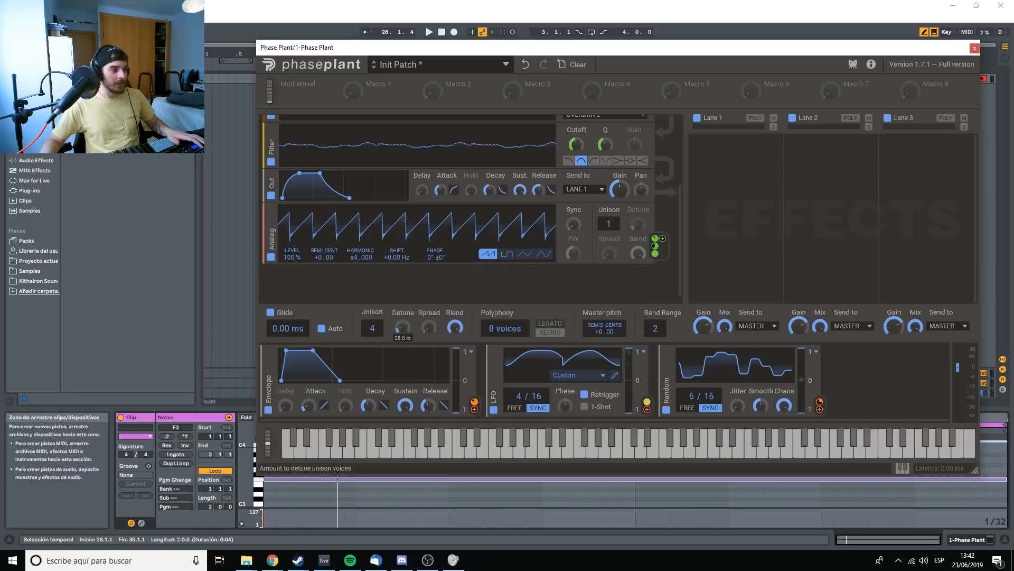
pyautogui.moveTo(403, 328); pyautogui.dragTo(429, 294)
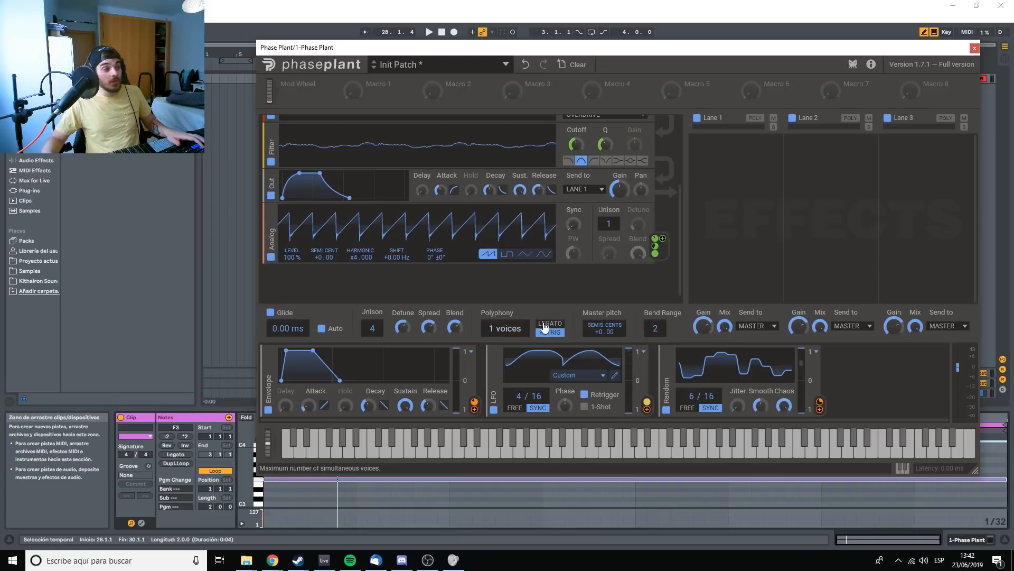
# Step: Limit Polyphony to 1 voice and switch the monophonic handling to Legato and back to Retrig
pyautogui.click(551, 332)
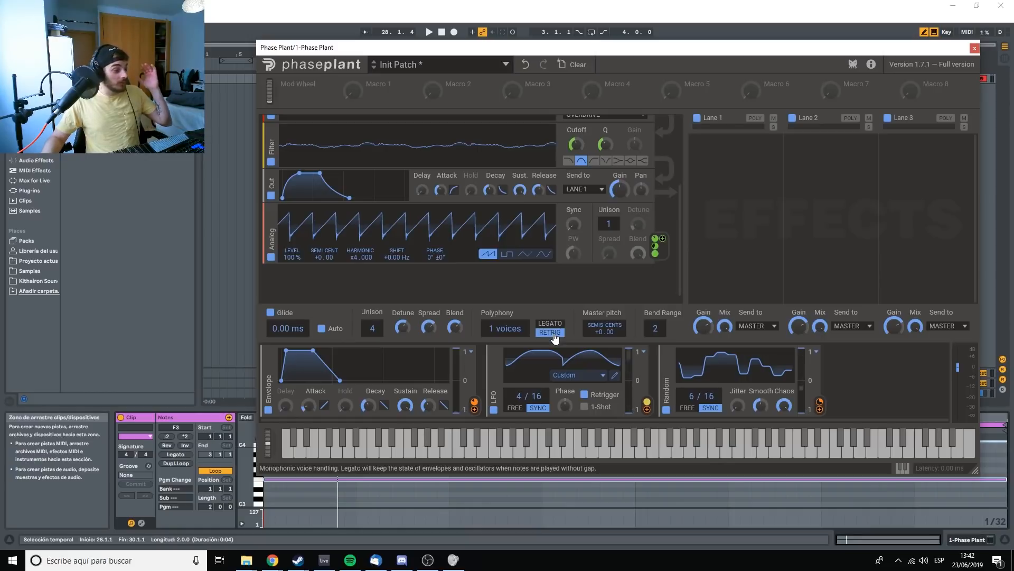
pyautogui.click(556, 325)
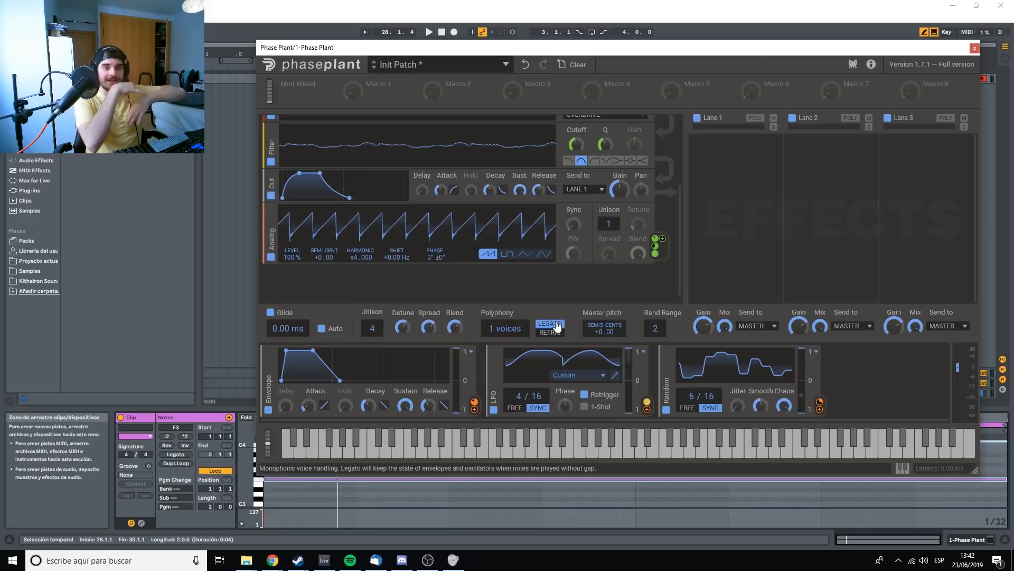
pyautogui.click(562, 332)
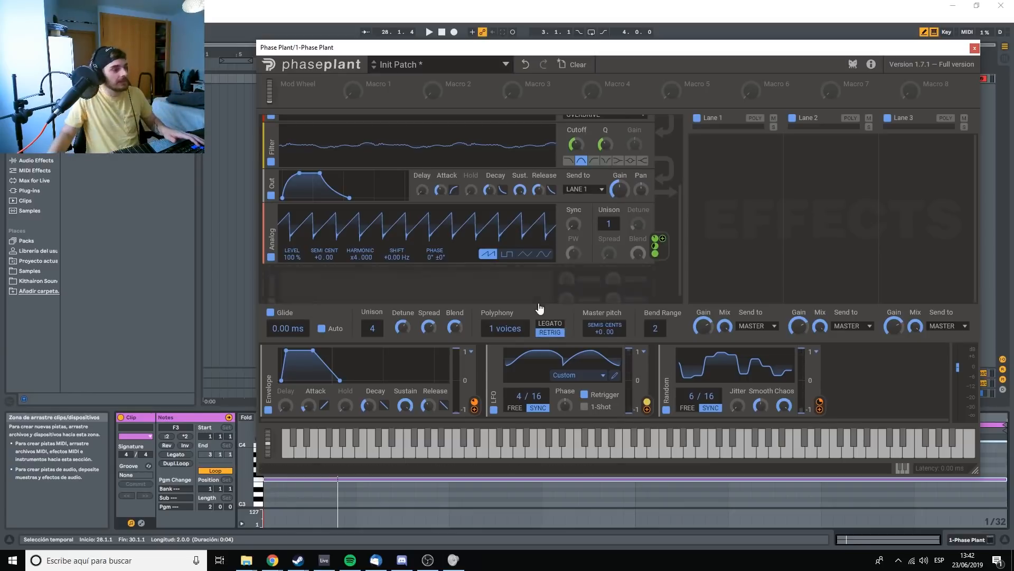
# Step: Set the master pitch to +5.61 and the bend range to 7 semitones, and try the master gain
pyautogui.moveTo(598, 335); pyautogui.dragTo(655, 315)
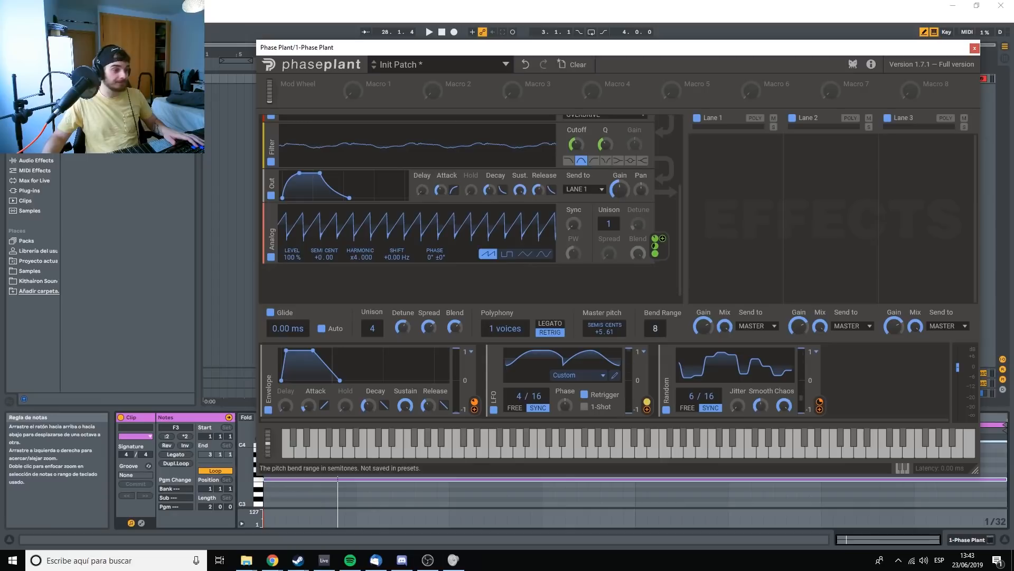
pyautogui.moveTo(660, 327); pyautogui.dragTo(660, 336)
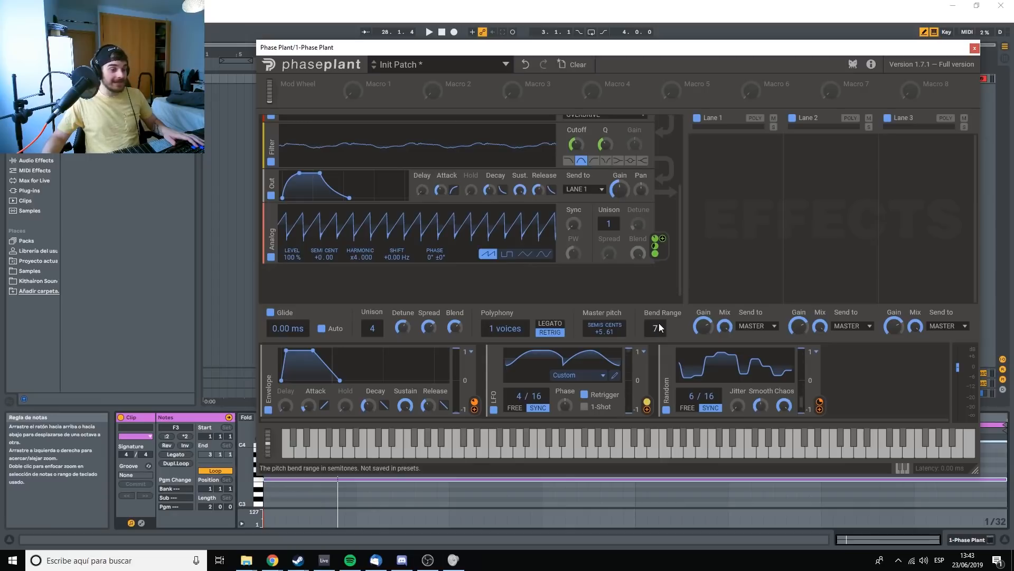
pyautogui.moveTo(961, 366)
pyautogui.mouseDown()
pyautogui.moveTo(964, 408)
pyautogui.moveTo(958, 331)
pyautogui.moveTo(954, 393)
pyautogui.moveTo(958, 350)
pyautogui.moveTo(959, 389)
pyautogui.moveTo(959, 377)
pyautogui.mouseUp()
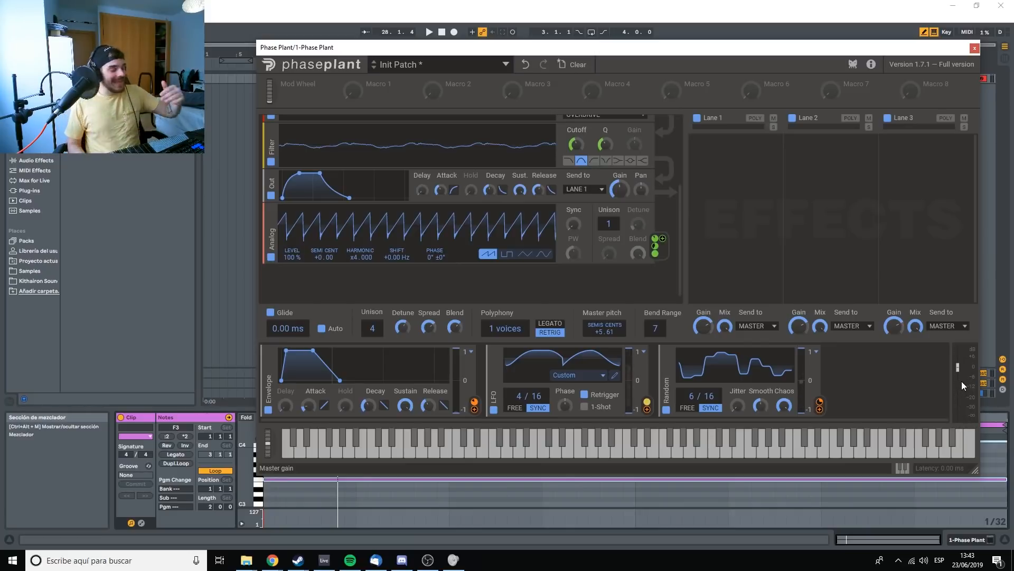